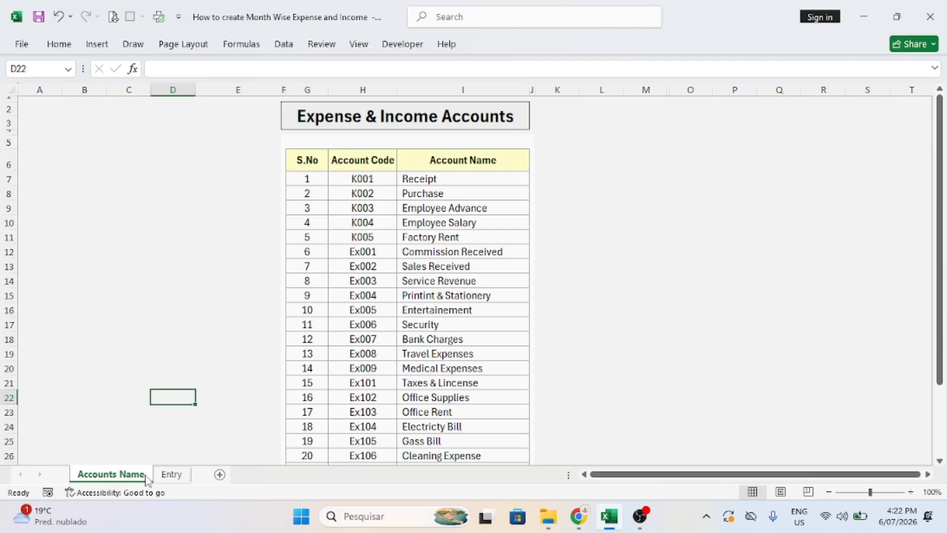
# Go to the Entry sheet with the Expense & Income Transactions table (Month through Amount).
pyautogui.click(172, 474)
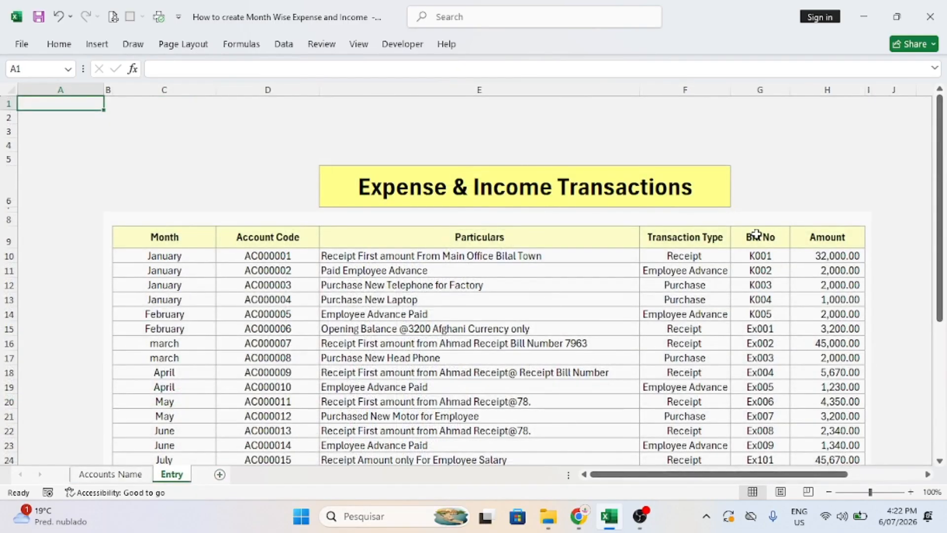
pyautogui.moveTo(940, 147); pyautogui.dragTo(918, 94)
# Make a copy of the Entry sheet placed before Entry.
pyautogui.rightClick(175, 475)
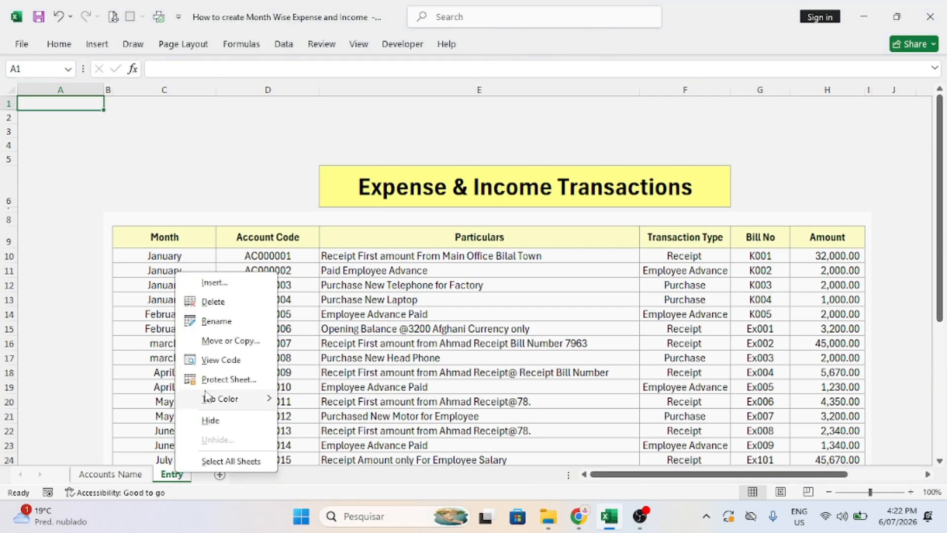
pyautogui.click(218, 339)
pyautogui.click(134, 349)
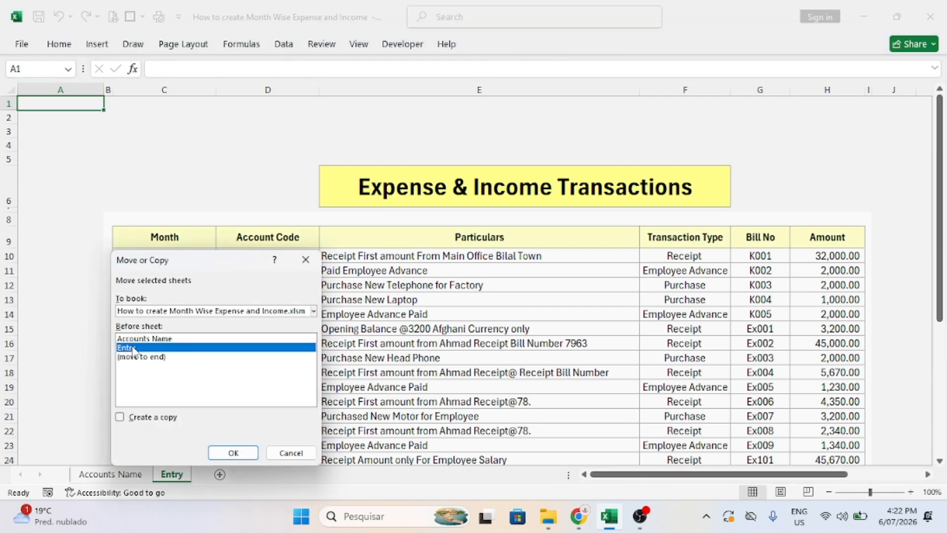
pyautogui.click(119, 416)
pyautogui.click(232, 452)
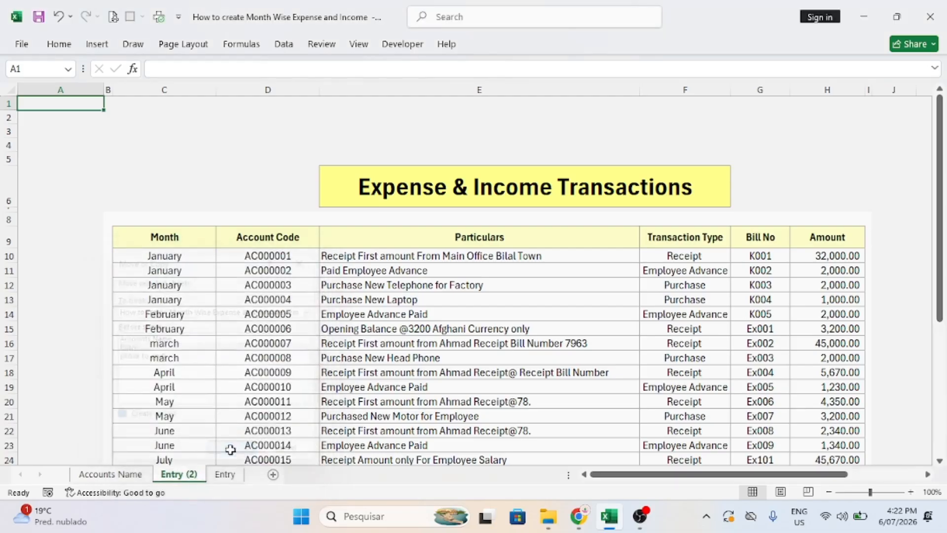
# Rename the copied sheet to 'Expense Report'.
pyautogui.rightClick(185, 476)
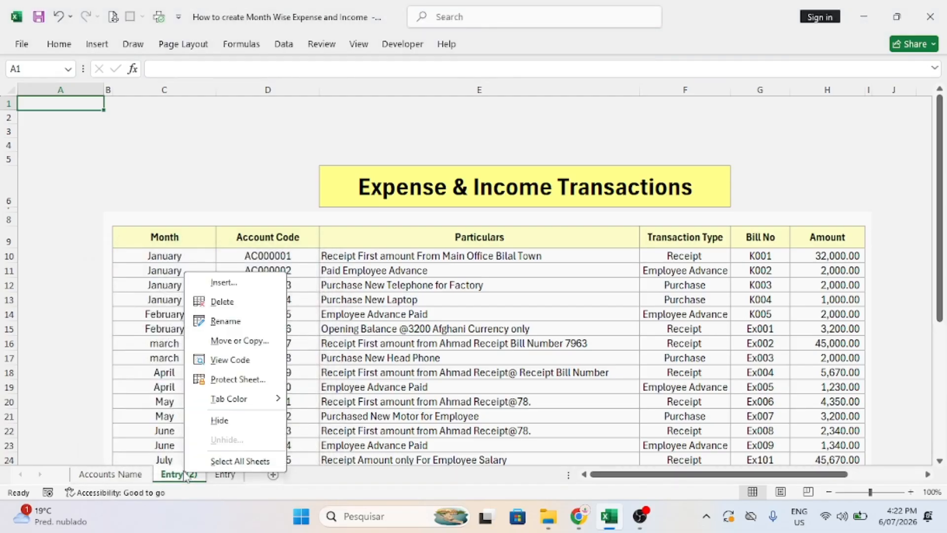
pyautogui.click(225, 321)
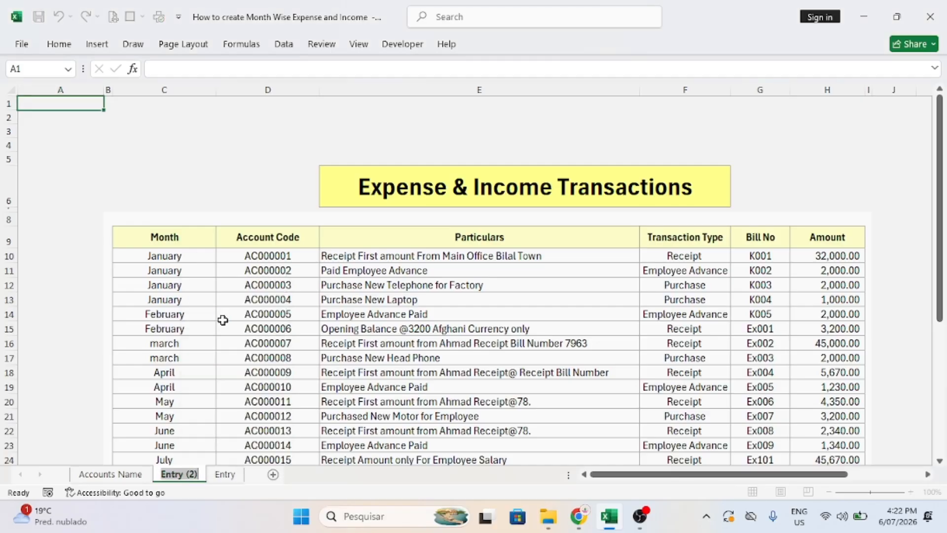
pyautogui.write('Expens')
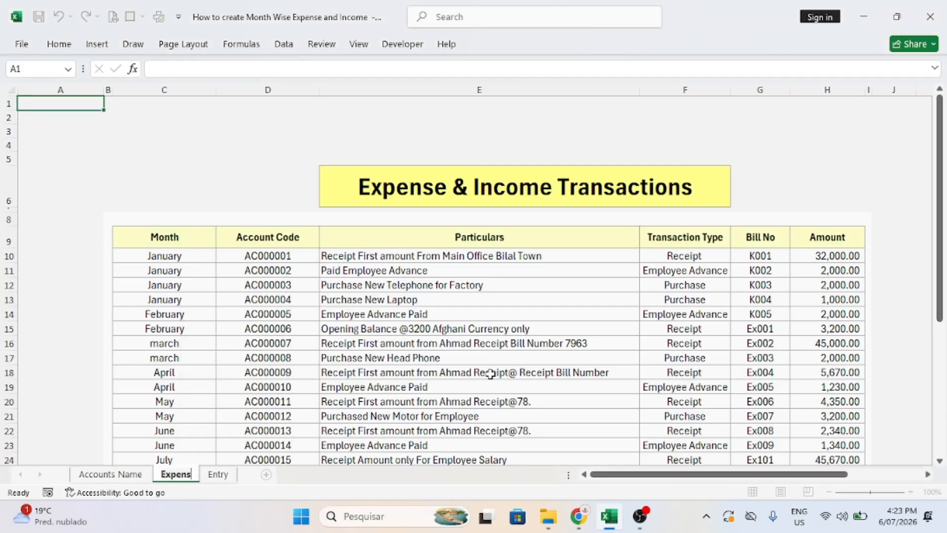
pyautogui.write('e Report')
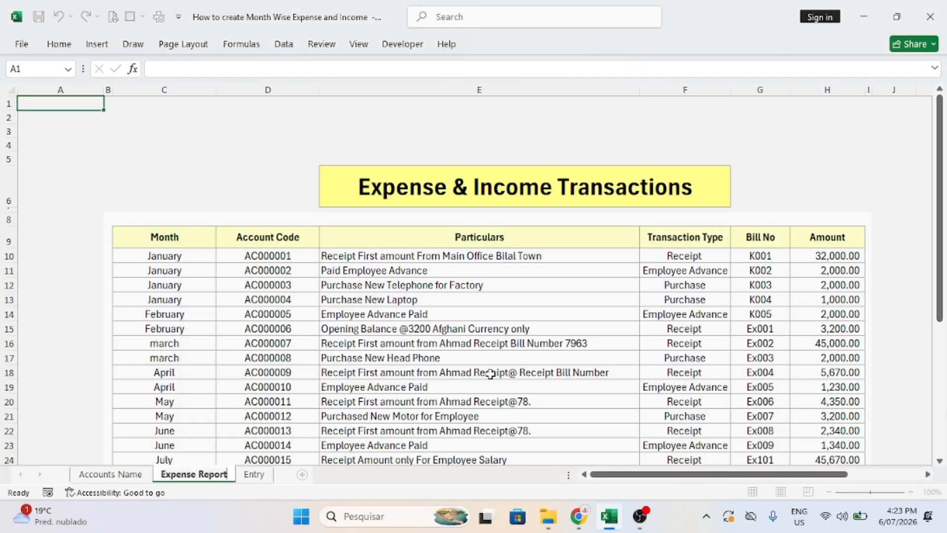
pyautogui.click(321, 247)
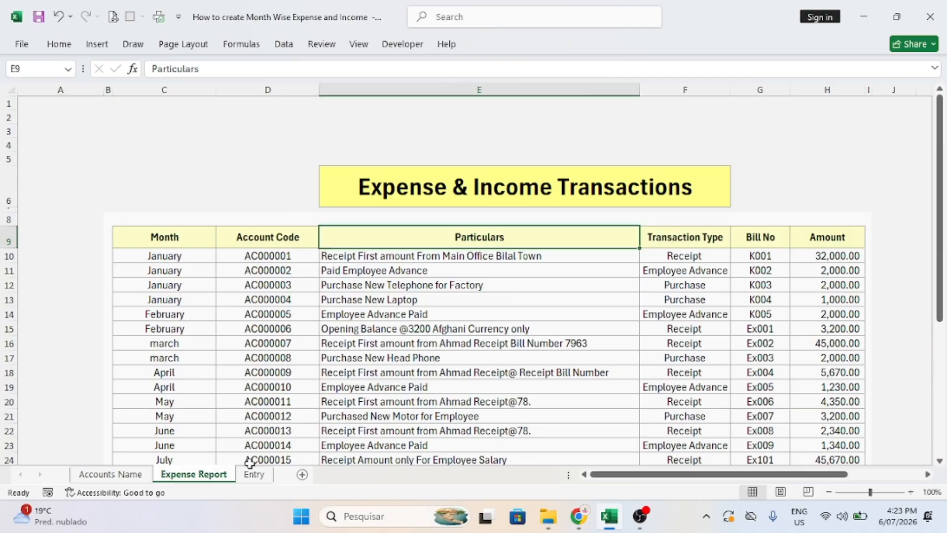
# Delete the Expense & Income Transactions title row and unhide the hidden row above the table.
pyautogui.click(439, 200)
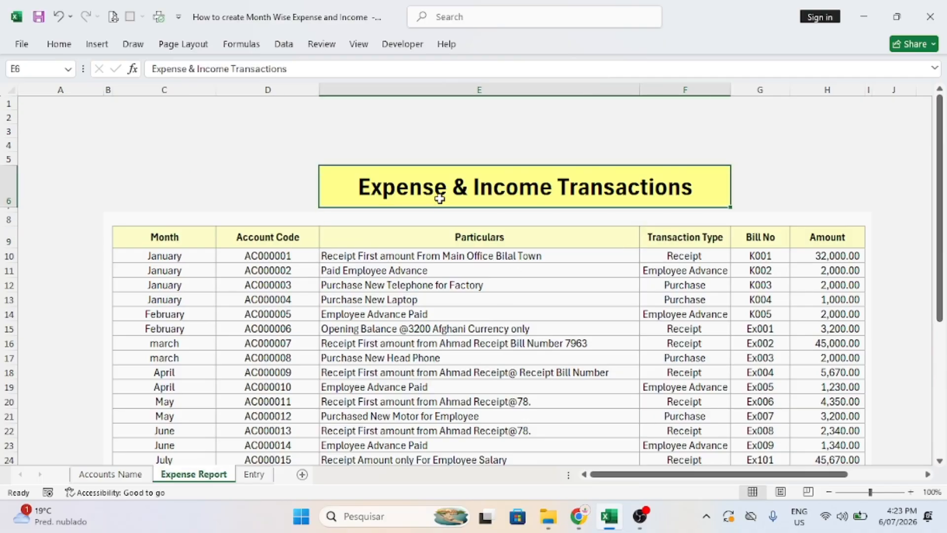
pyautogui.click(9, 184)
pyautogui.rightClick(9, 184)
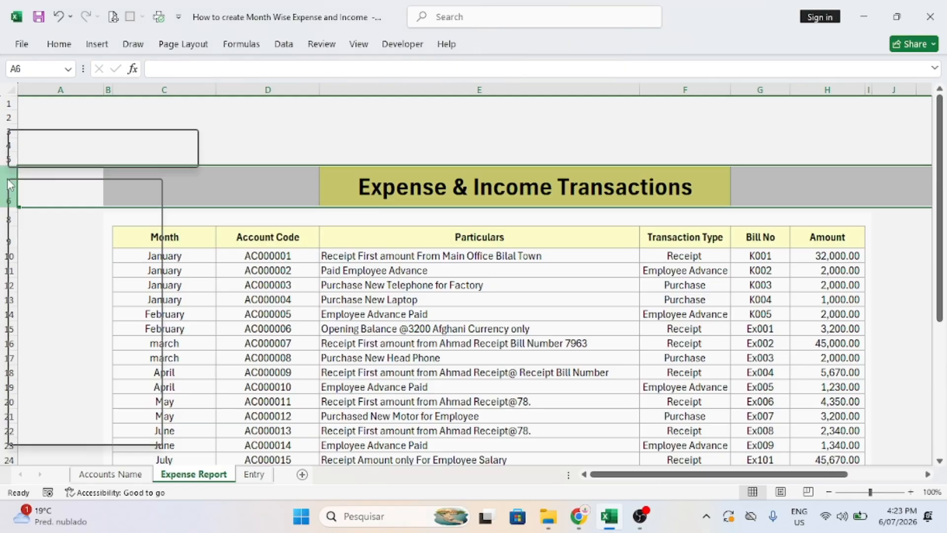
pyautogui.click(43, 414)
pyautogui.click(423, 272)
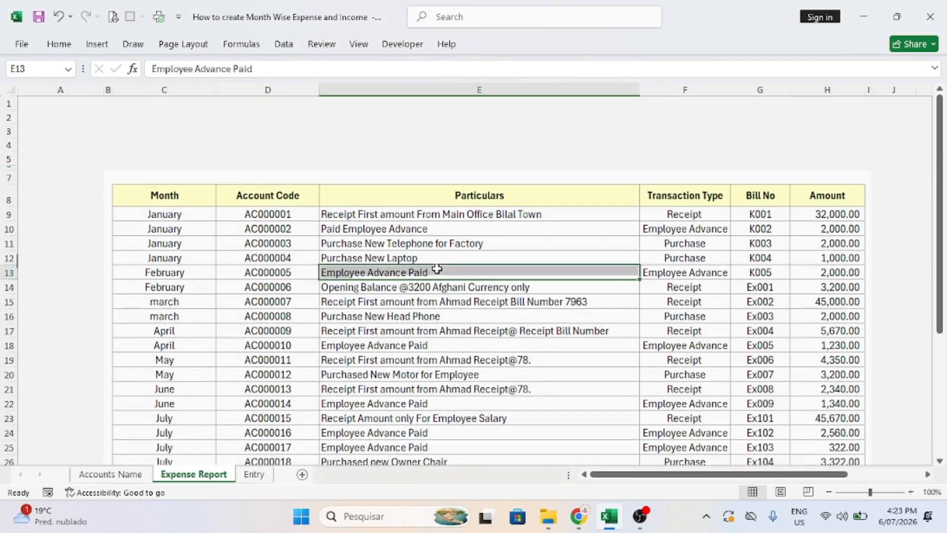
pyautogui.click(11, 168)
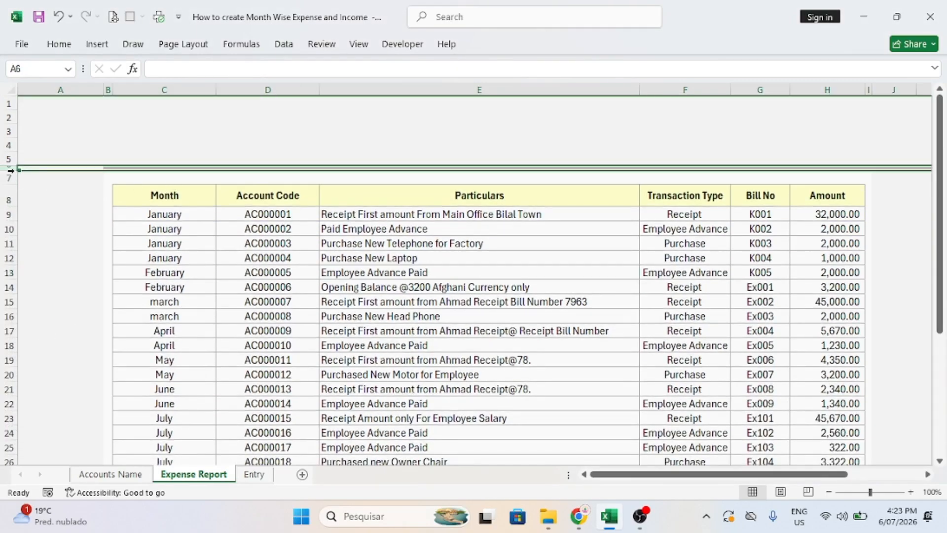
pyautogui.doubleClick(10, 169)
# Insert four blank rows at rows 2–3 above the table.
pyautogui.moveTo(9, 117); pyautogui.dragTo(9, 132)
pyautogui.rightClick(95, 118)
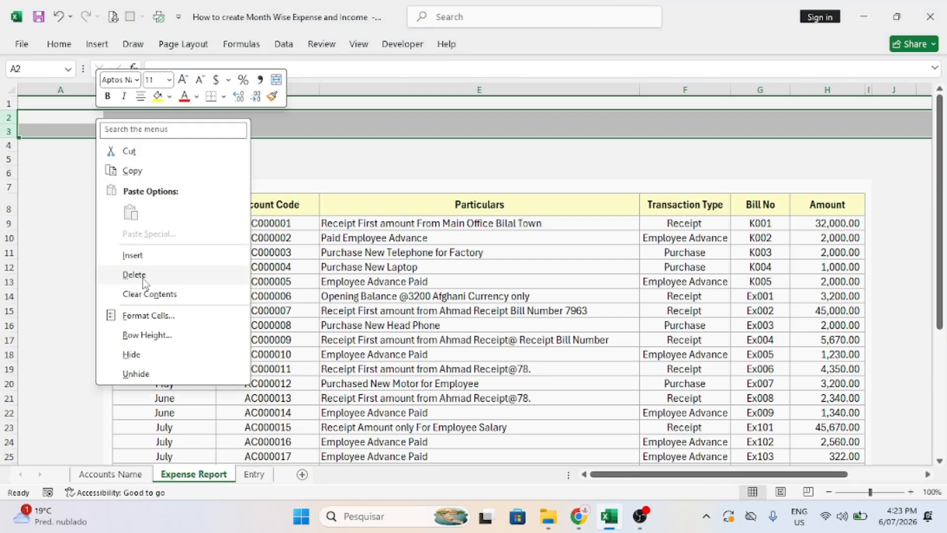
pyautogui.click(131, 254)
pyautogui.rightClick(111, 124)
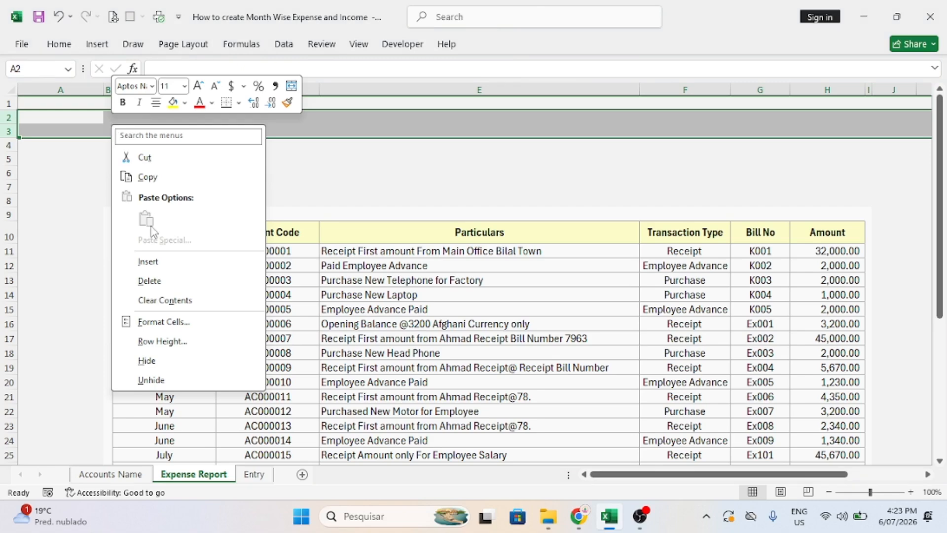
pyautogui.click(152, 261)
pyautogui.click(289, 155)
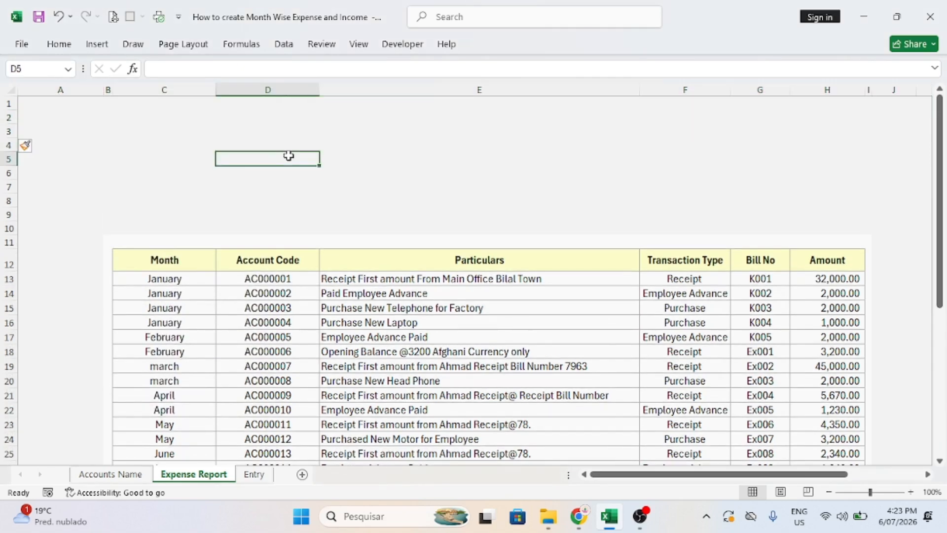
pyautogui.click(156, 142)
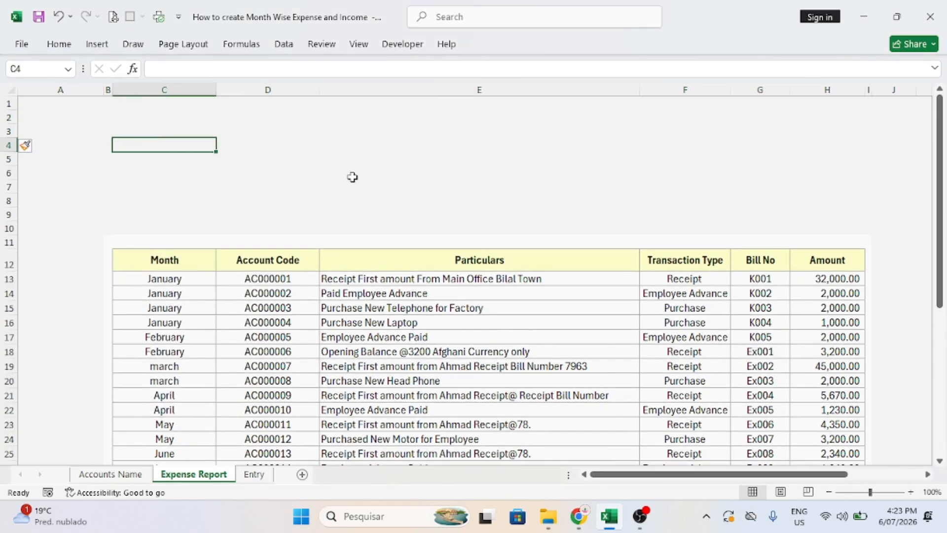
# Make row 4 taller and enter 'Select Month' in C4.
pyautogui.moveTo(11, 153); pyautogui.dragTo(11, 166)
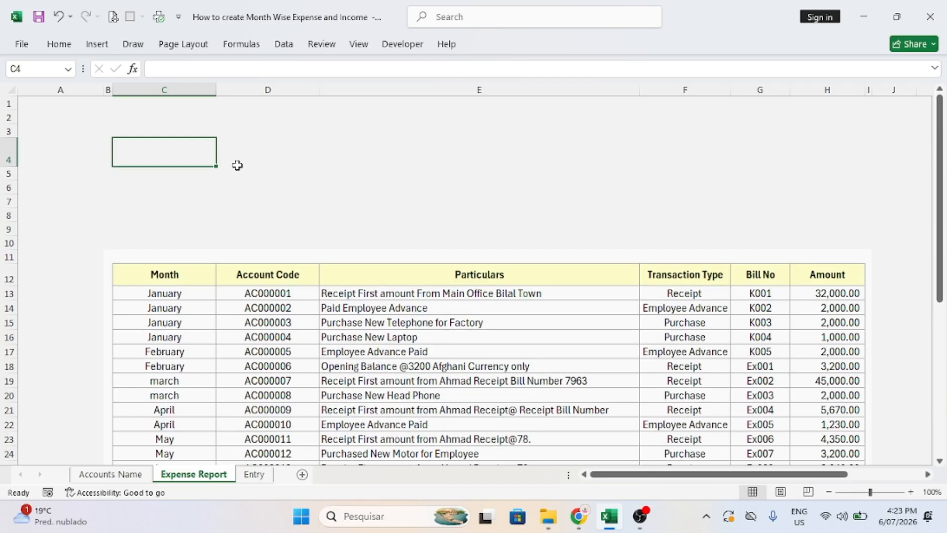
pyautogui.write('Select Month')
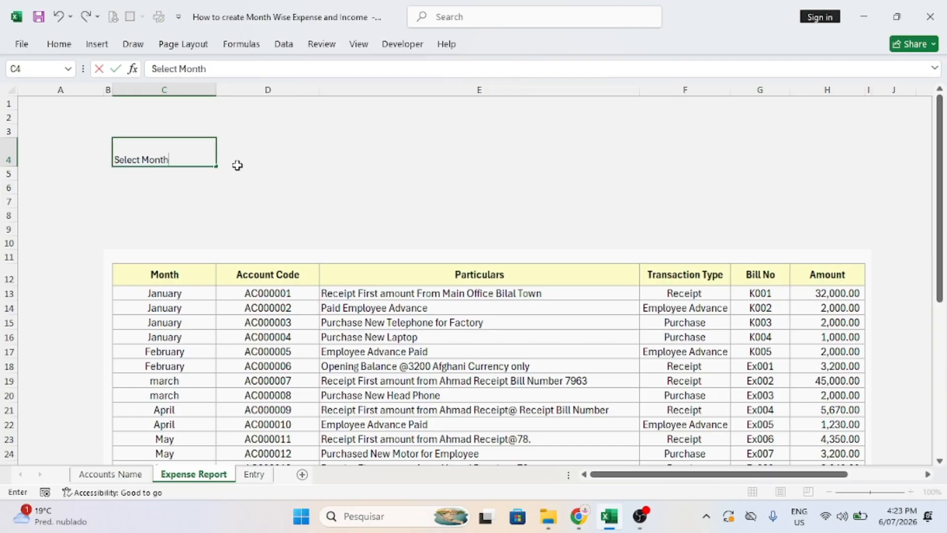
pyautogui.click(262, 174)
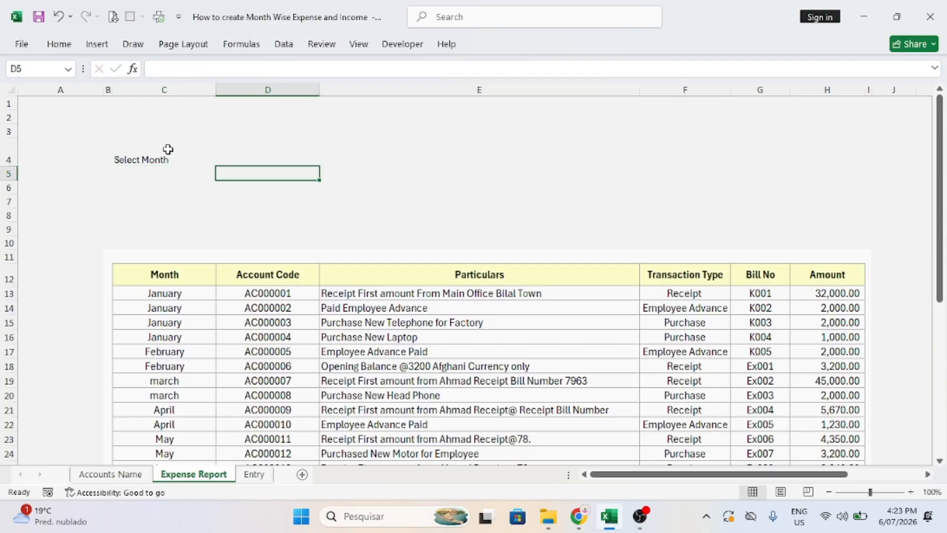
pyautogui.click(168, 149)
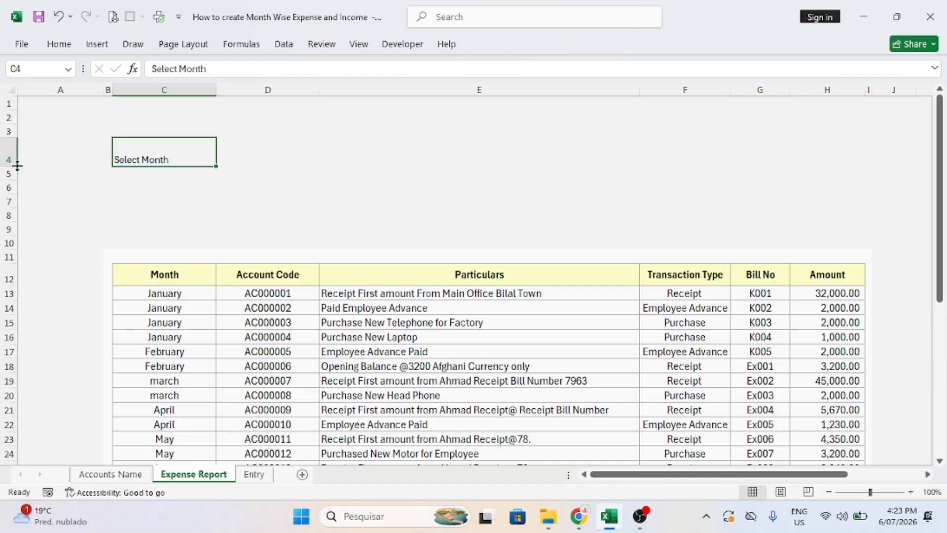
# Centre the Select Month label both ways, size 16, bold and italic.
pyautogui.click(59, 44)
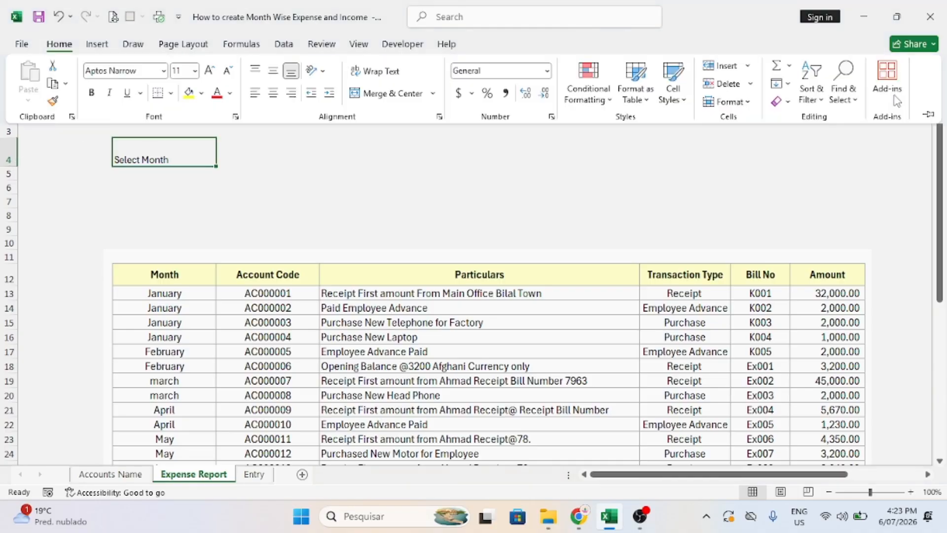
pyautogui.click(929, 111)
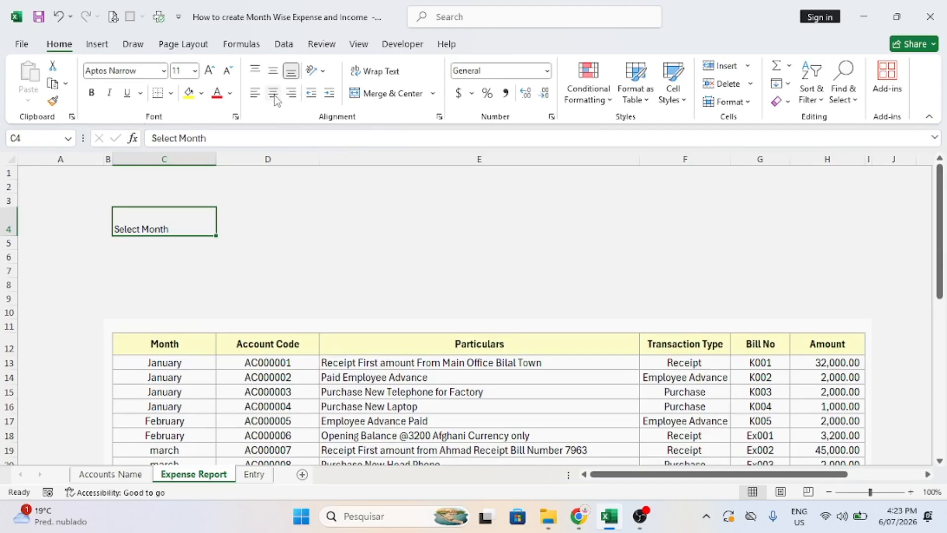
pyautogui.click(273, 93)
pyautogui.click(272, 70)
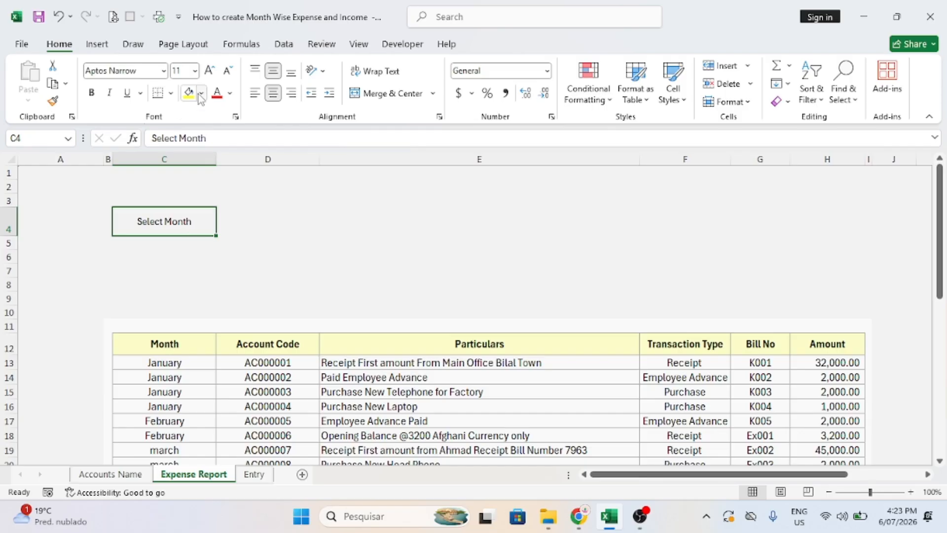
pyautogui.click(210, 71)
pyautogui.click(210, 71)
pyautogui.click(210, 71)
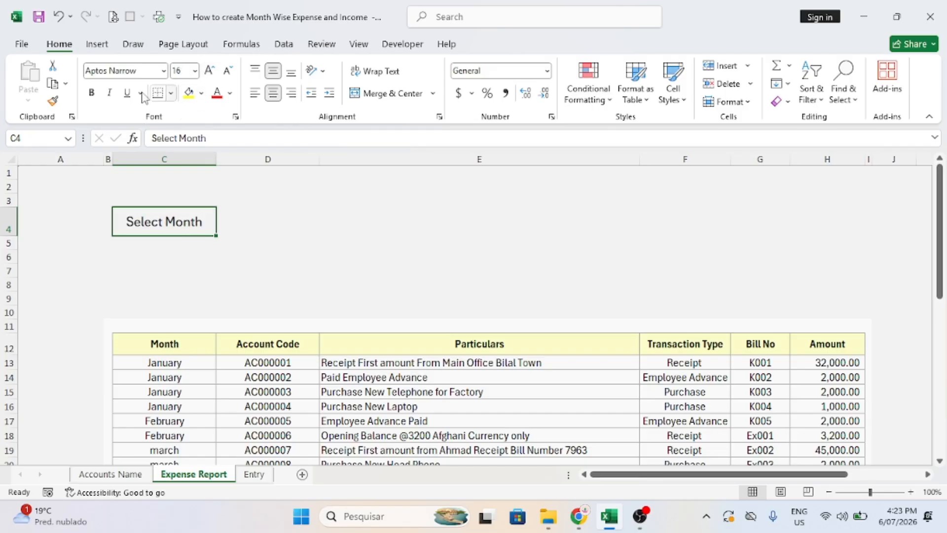
pyautogui.click(91, 93)
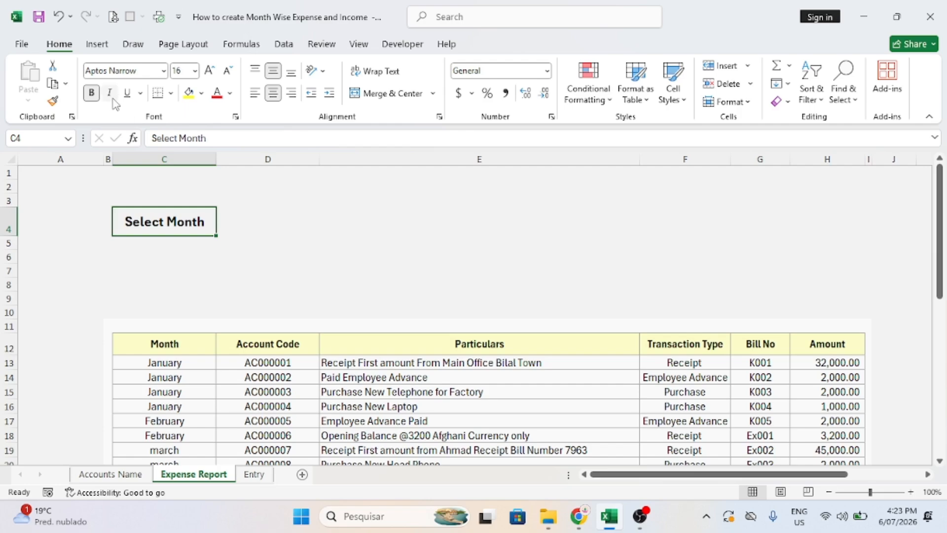
pyautogui.click(109, 93)
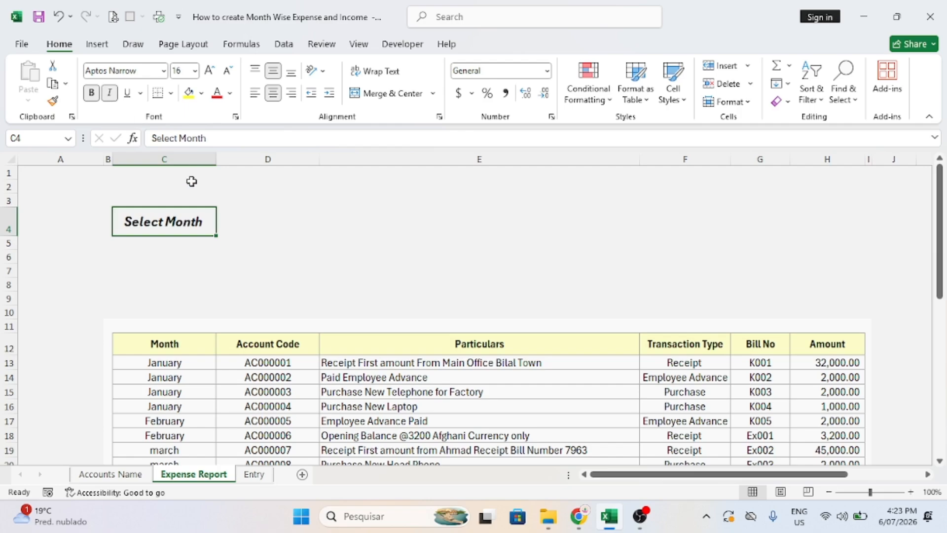
# Give C4 a yellow fill and an outside border.
pyautogui.click(203, 93)
pyautogui.click(212, 265)
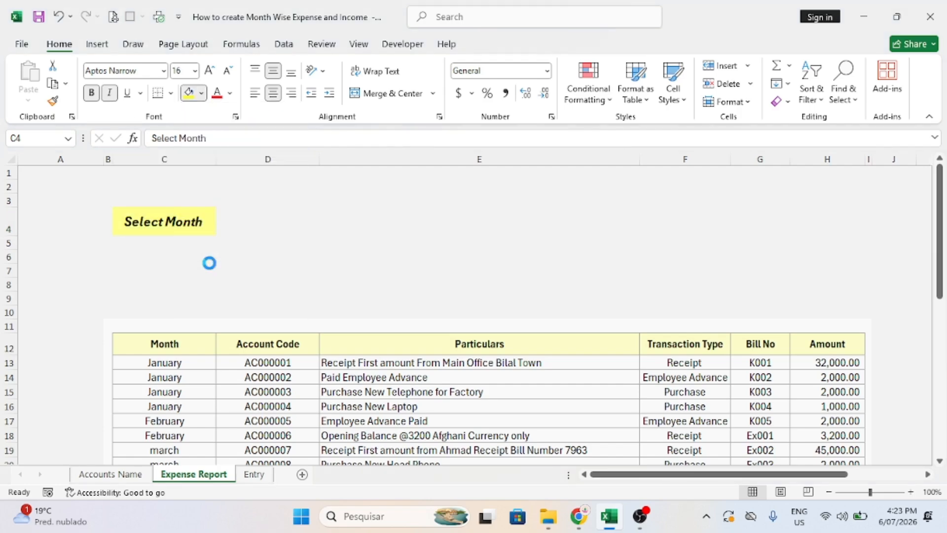
pyautogui.click(170, 92)
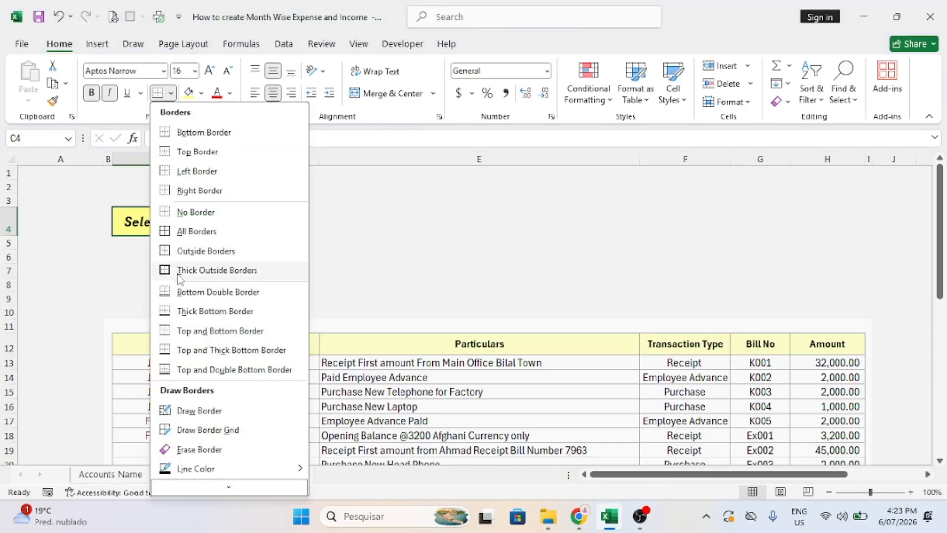
pyautogui.click(168, 251)
pyautogui.click(307, 239)
pyautogui.click(201, 220)
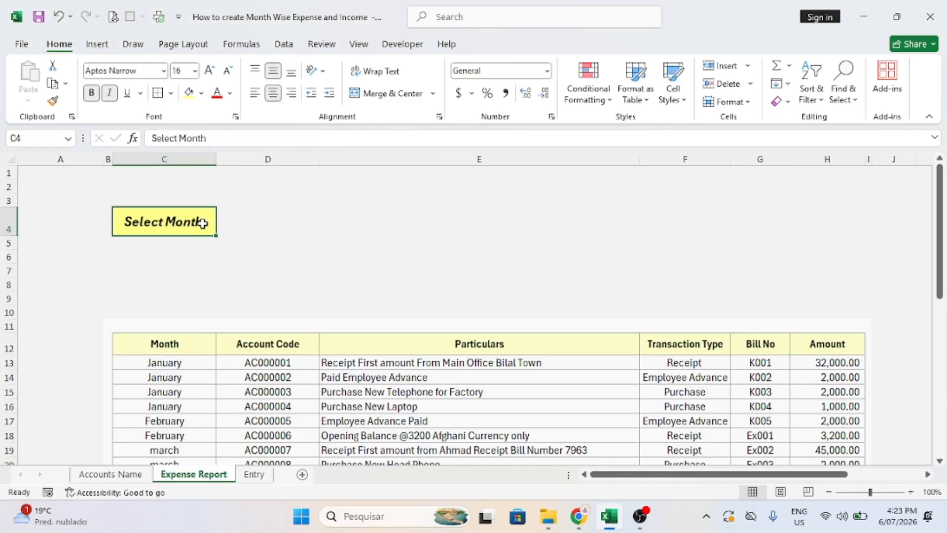
pyautogui.click(240, 220)
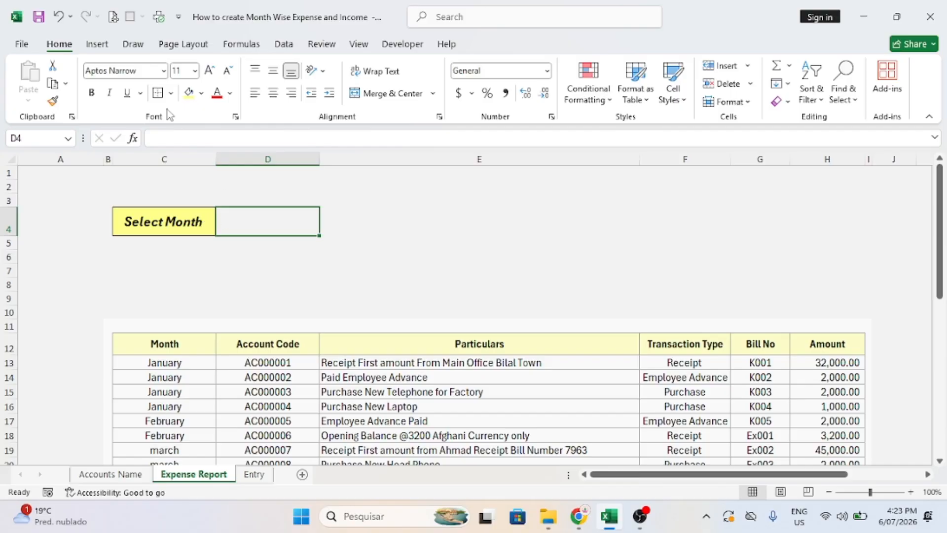
# Give cell D4 a light fill colour.
pyautogui.click(201, 93)
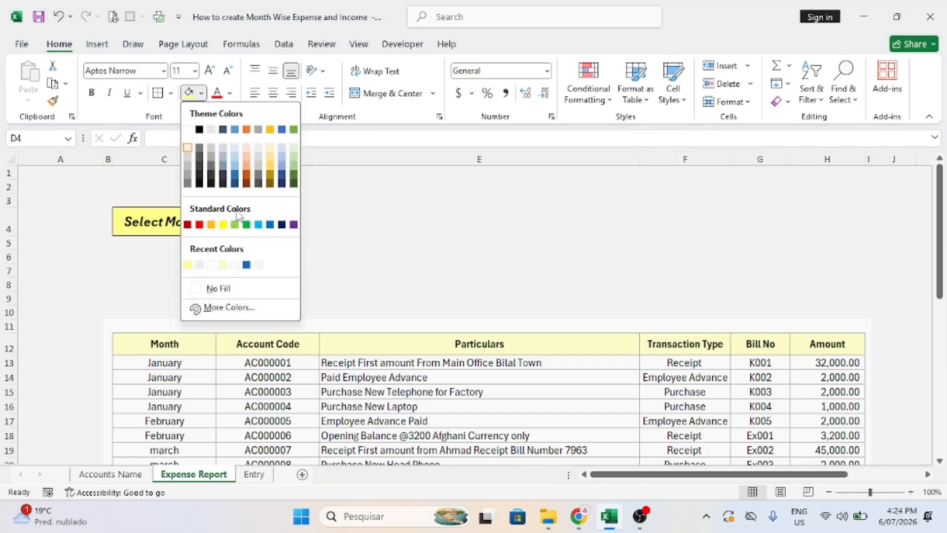
pyautogui.click(259, 265)
pyautogui.click(159, 95)
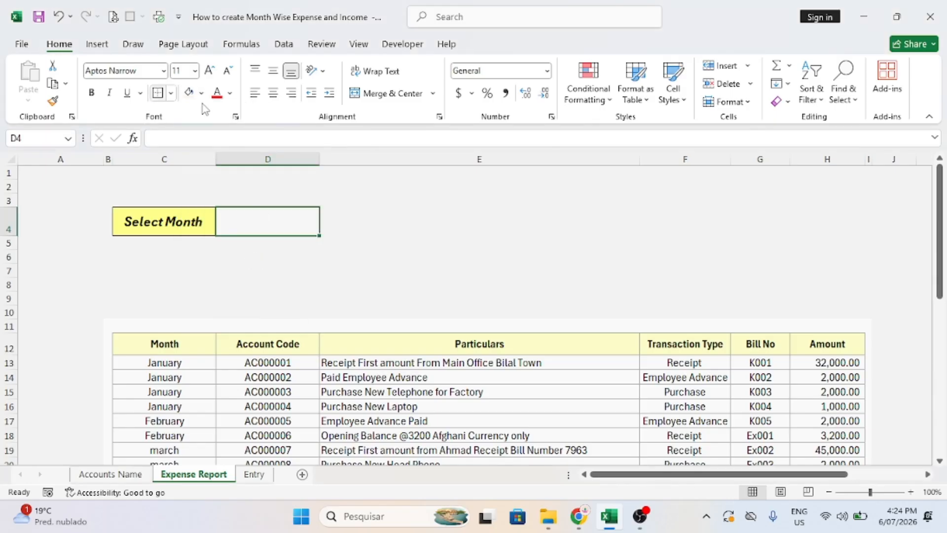
pyautogui.click(398, 233)
pyautogui.click(255, 213)
pyautogui.click(182, 218)
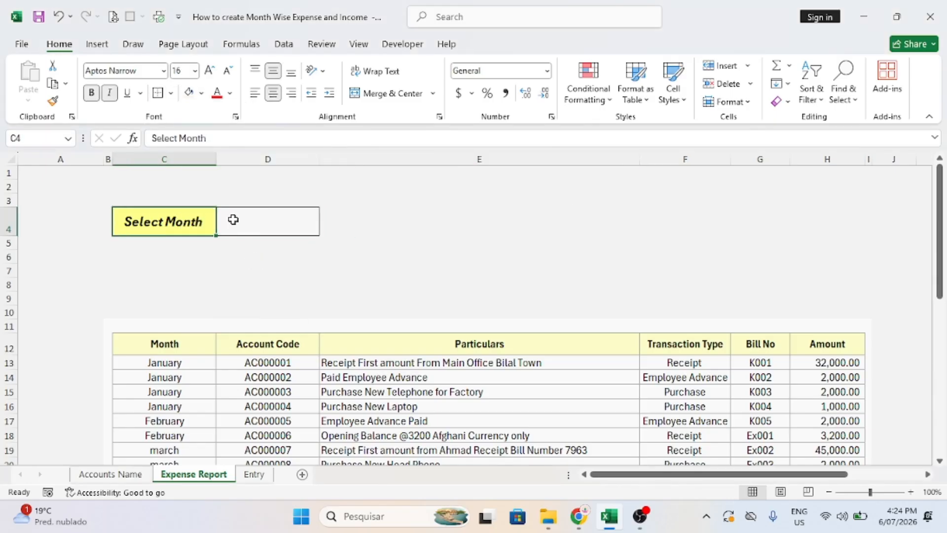
pyautogui.click(242, 221)
# Enter 'January' in D4, centred horizontally and vertically, bold at size 20.
pyautogui.write('Jan')
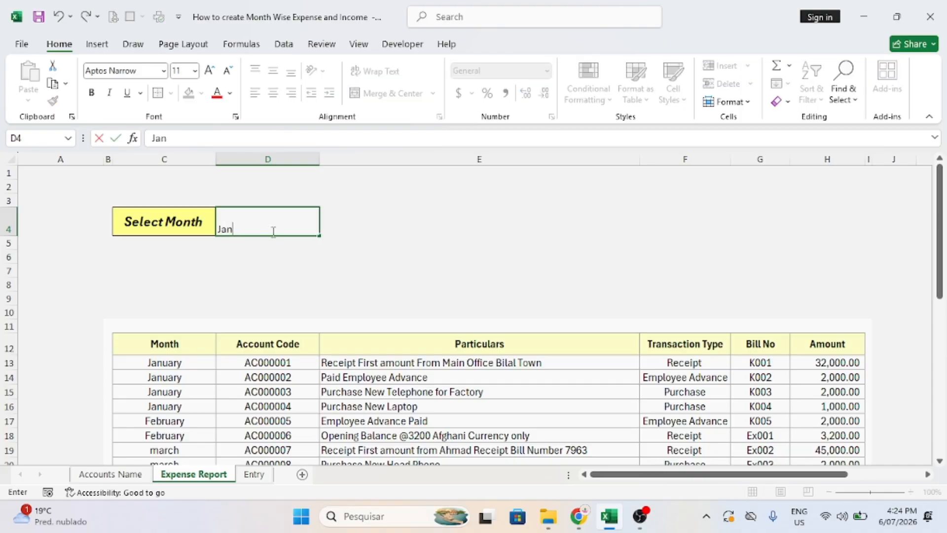
pyautogui.write('uary')
pyautogui.click(320, 244)
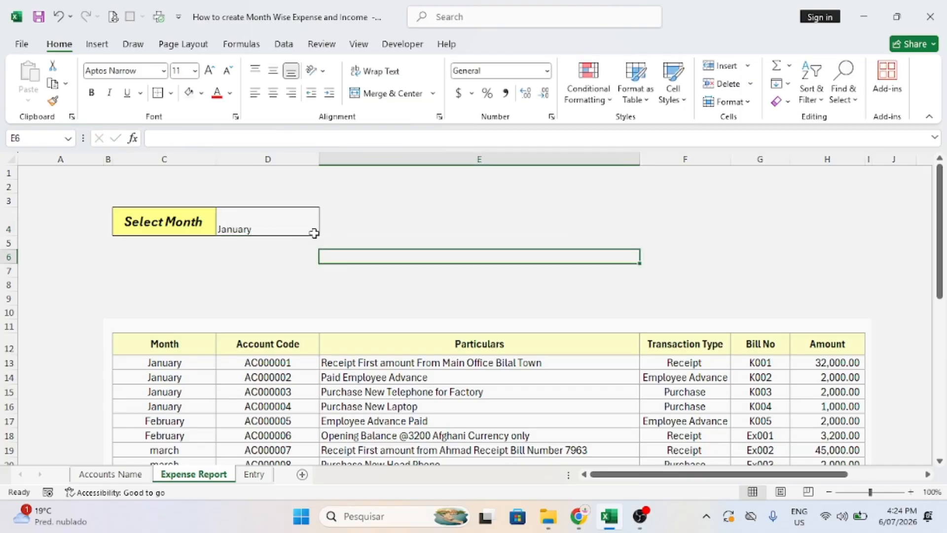
pyautogui.click(316, 227)
pyautogui.click(272, 93)
pyautogui.click(273, 71)
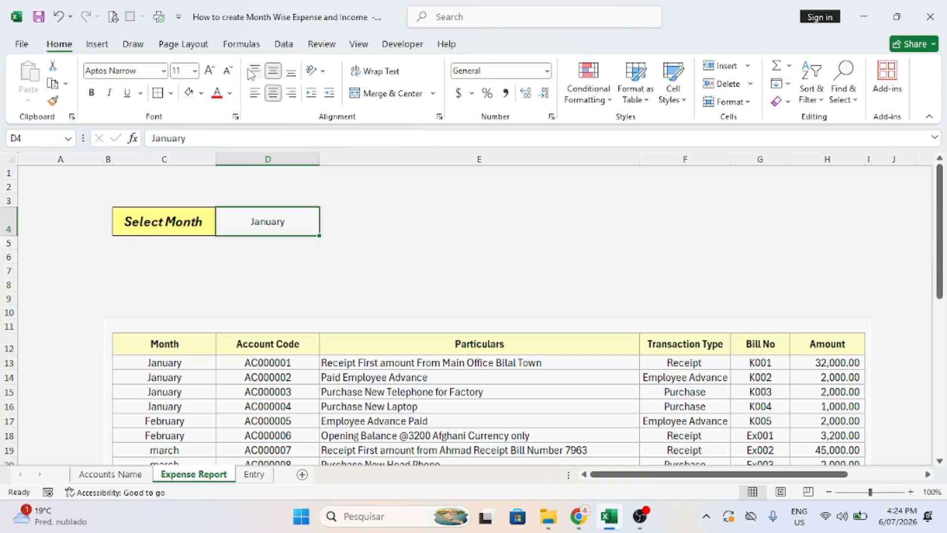
pyautogui.click(211, 72)
pyautogui.click(211, 72)
pyautogui.click(211, 72)
pyautogui.click(211, 72)
pyautogui.click(211, 71)
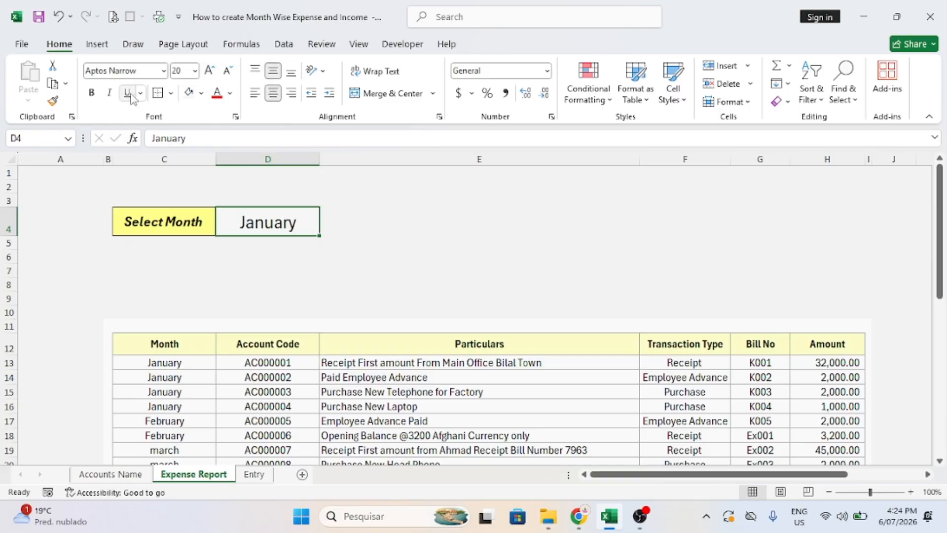
pyautogui.click(93, 94)
pyautogui.click(594, 201)
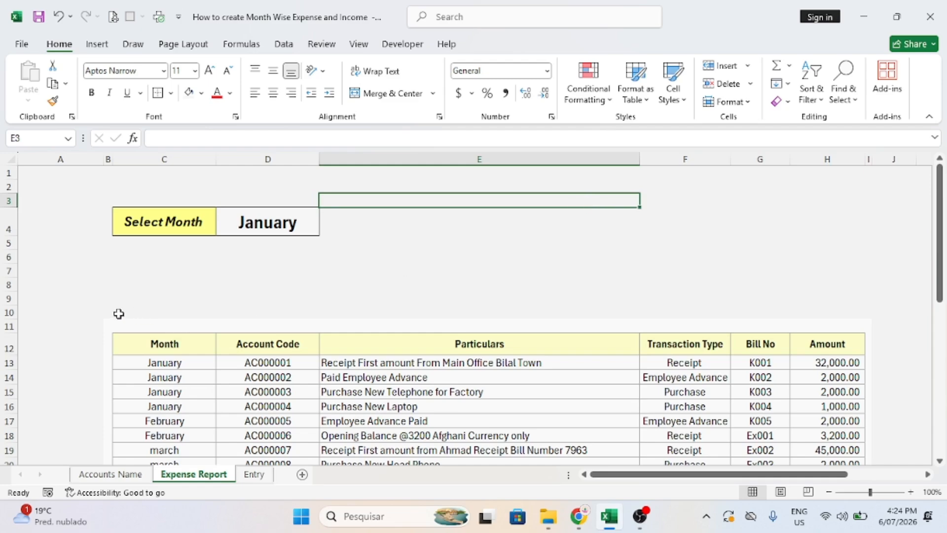
# Fill blank rows 8–10 above the table with white, then undo and reselect C8:H10.
pyautogui.moveTo(118, 313); pyautogui.dragTo(798, 309)
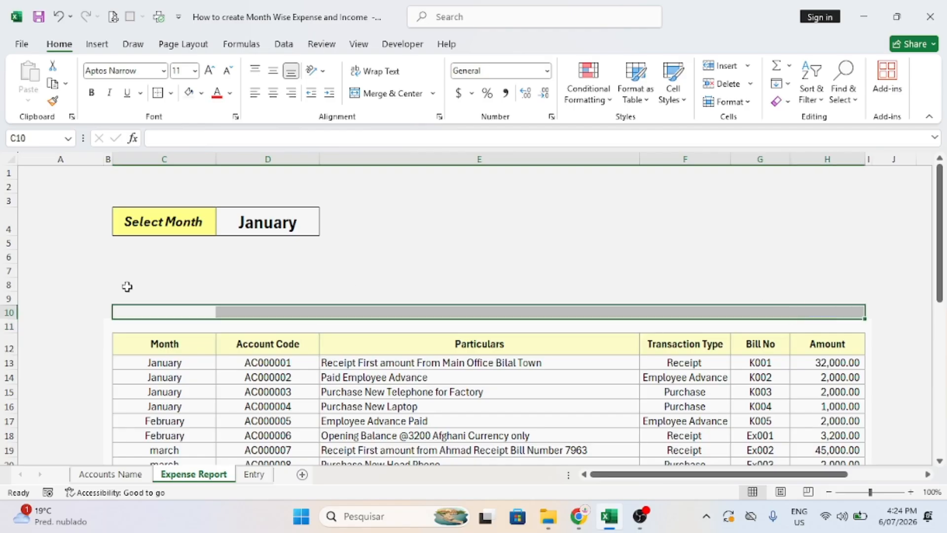
pyautogui.moveTo(116, 281); pyautogui.dragTo(822, 310)
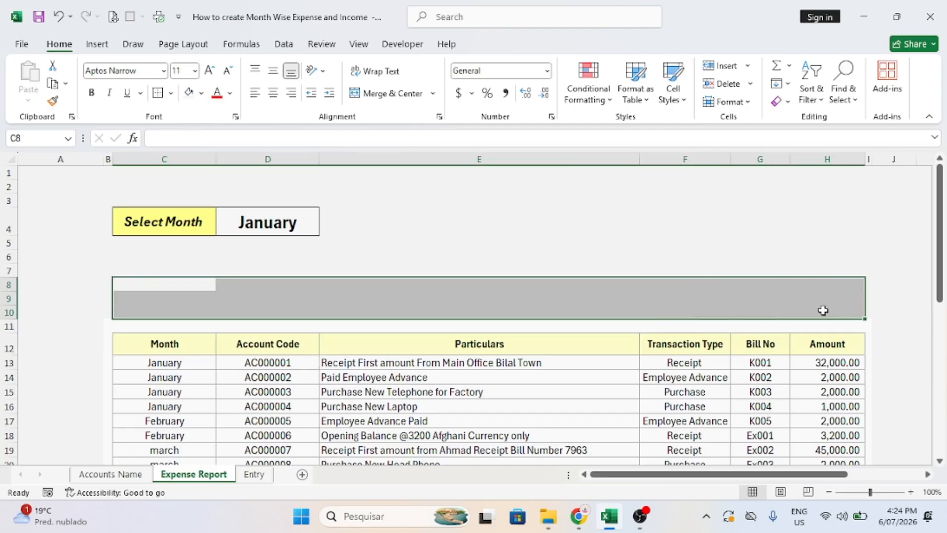
pyautogui.click(202, 94)
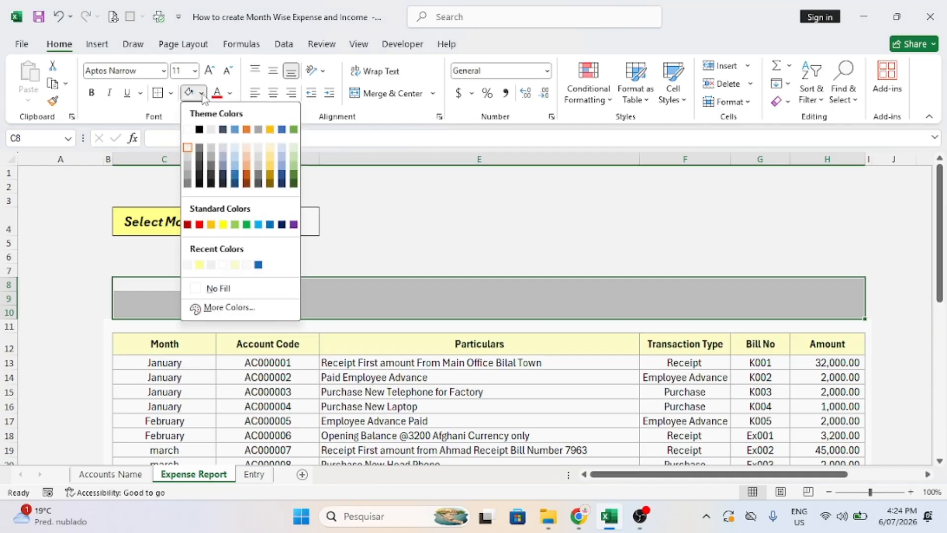
pyautogui.click(188, 265)
pyautogui.click(106, 294)
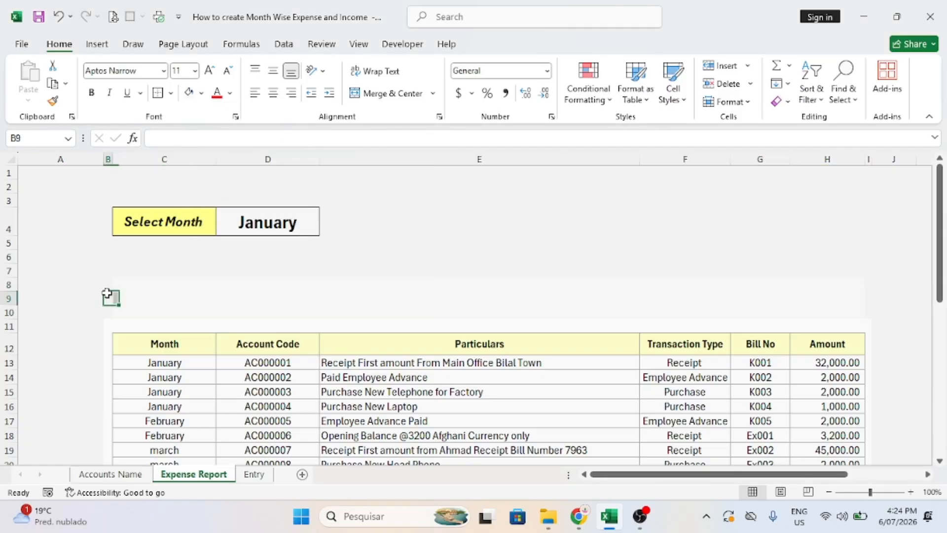
pyautogui.moveTo(106, 294)
pyautogui.mouseDown()
pyautogui.moveTo(114, 302)
pyautogui.moveTo(110, 285)
pyautogui.moveTo(109, 307)
pyautogui.mouseUp()
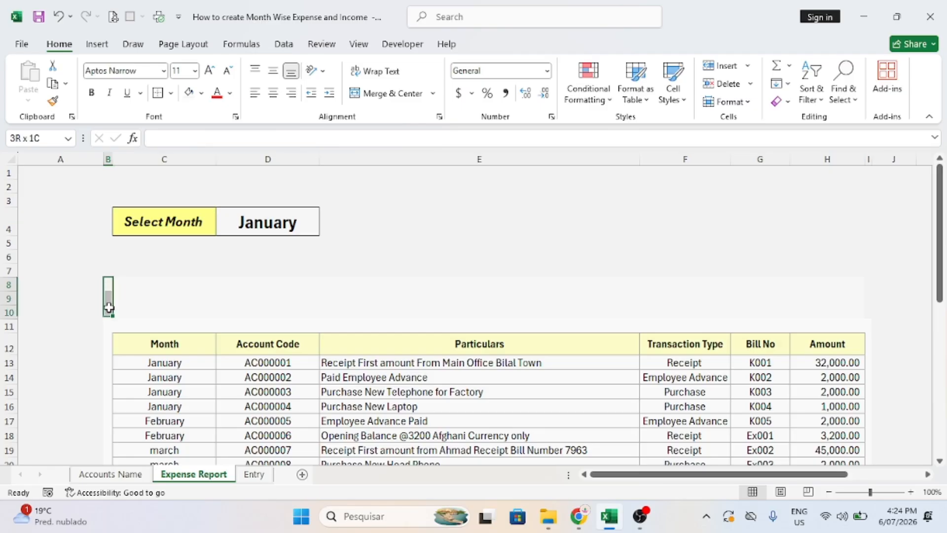
pyautogui.click(386, 254)
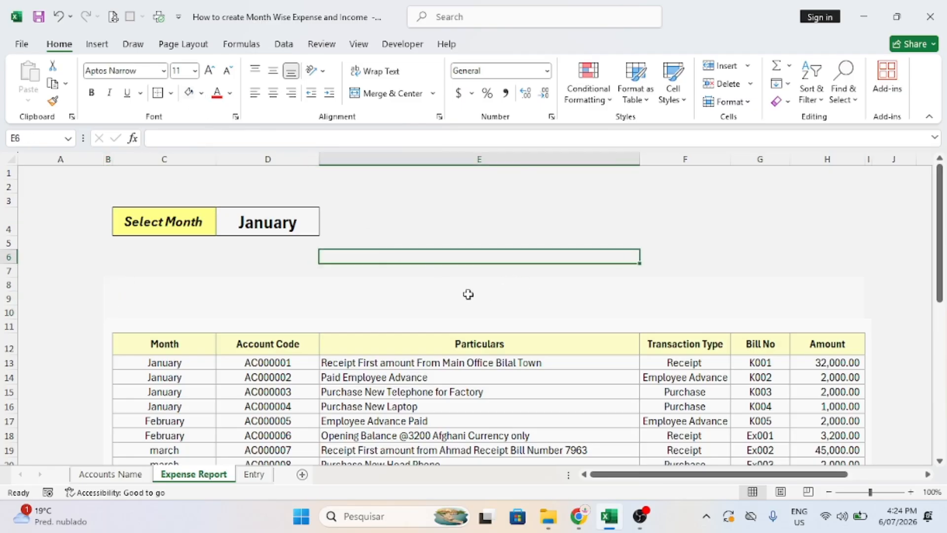
pyautogui.click(446, 294)
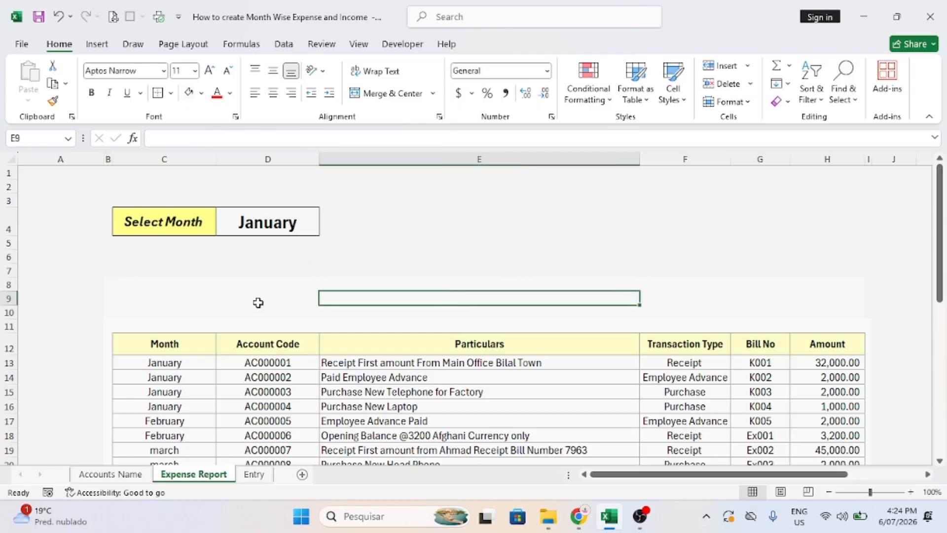
pyautogui.hotkey('ctrl', 'z')
pyautogui.hotkey('ctrl', 'z')
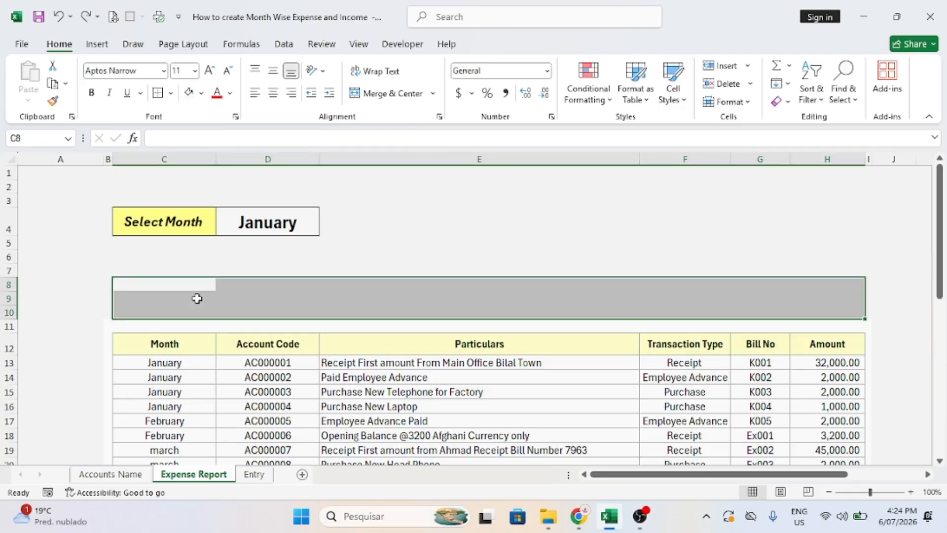
pyautogui.hotkey('shift', 'Left')
pyautogui.hotkey('shift', 'Right')
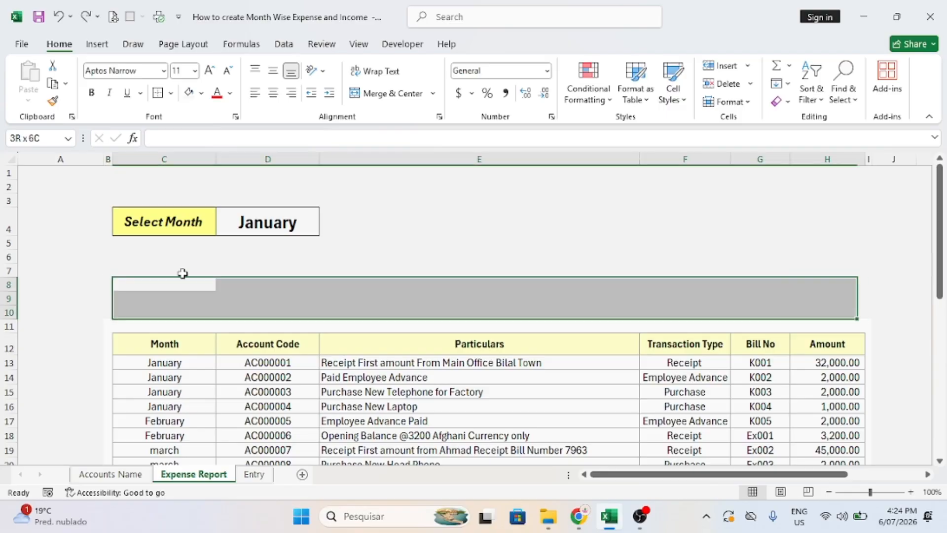
# Fill C8:H10 with white, then change it to a recent grey shade.
pyautogui.click(201, 92)
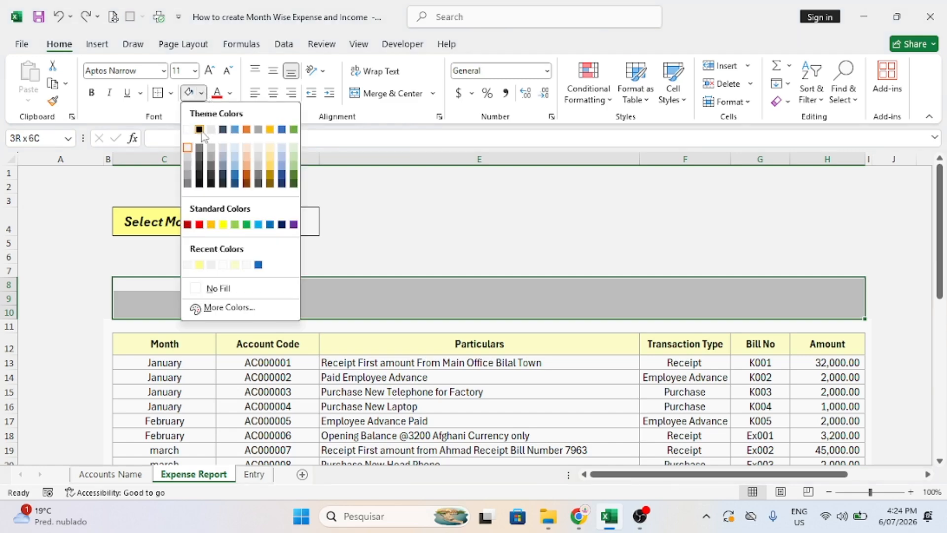
pyautogui.click(187, 130)
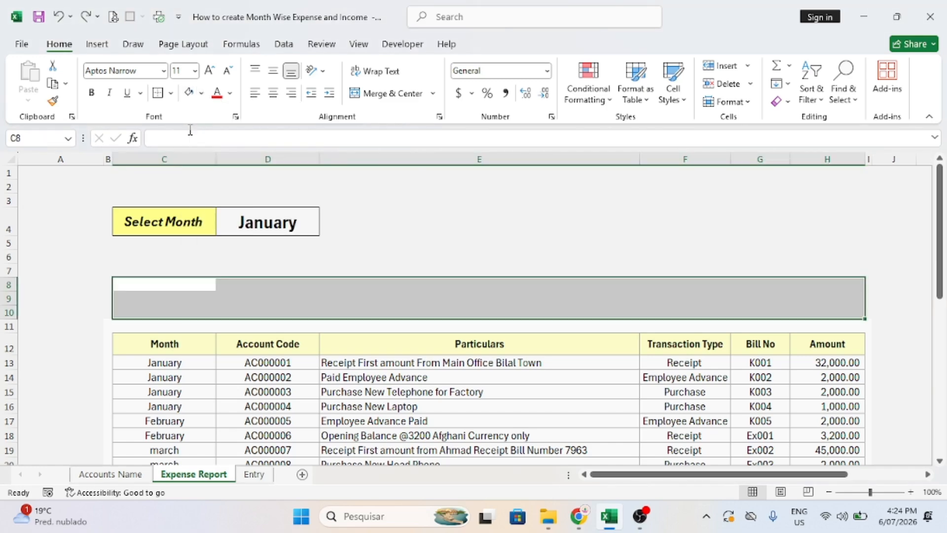
pyautogui.click(201, 93)
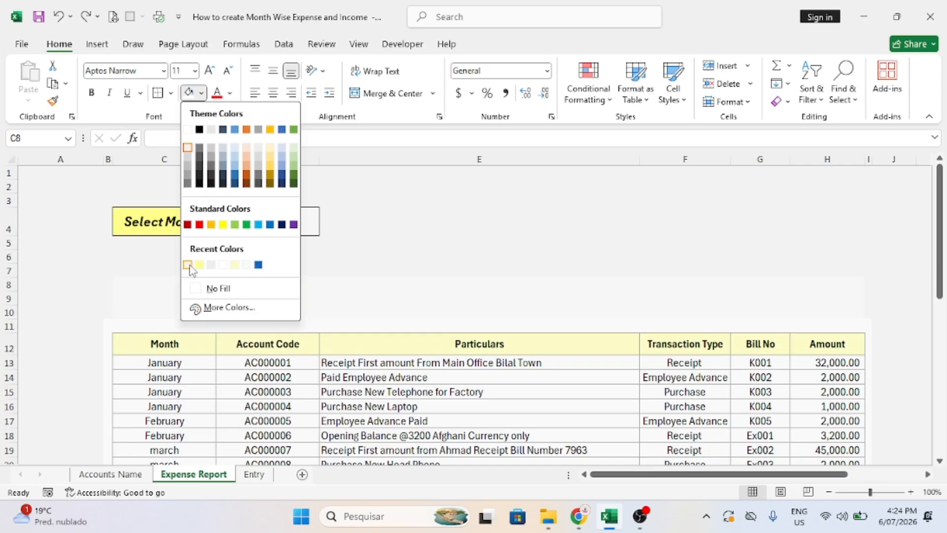
pyautogui.click(247, 265)
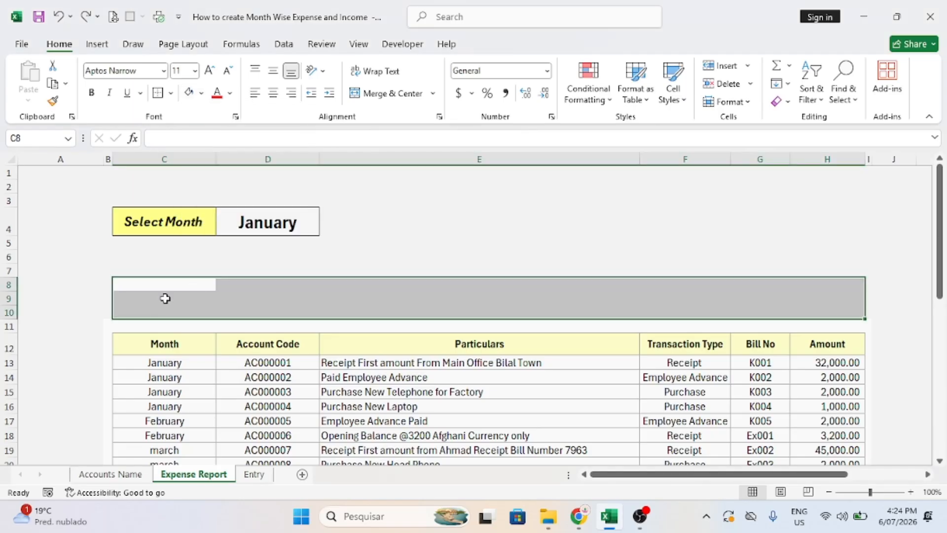
# Adjust the fills of side cells B8:B10 and I8:I10, undoing one change.
pyautogui.moveTo(104, 280); pyautogui.dragTo(111, 309)
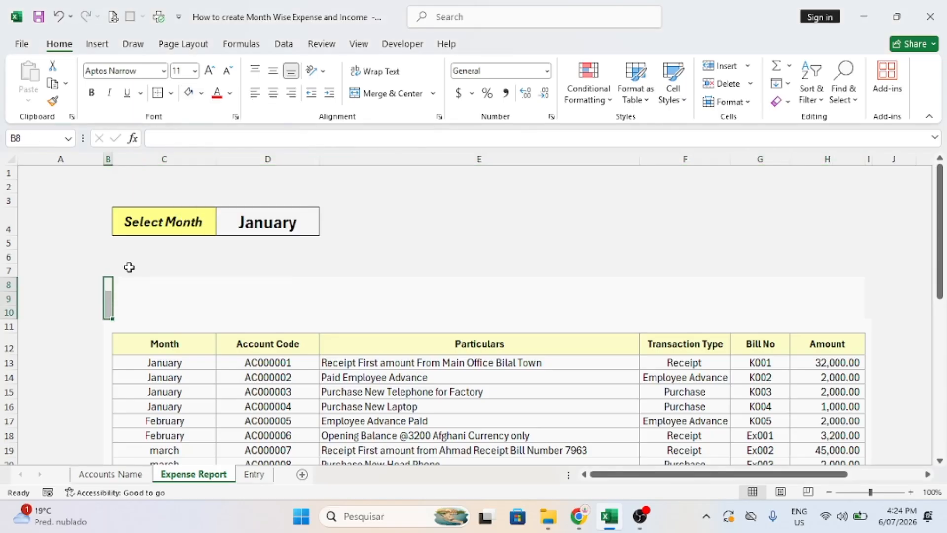
pyautogui.click(354, 297)
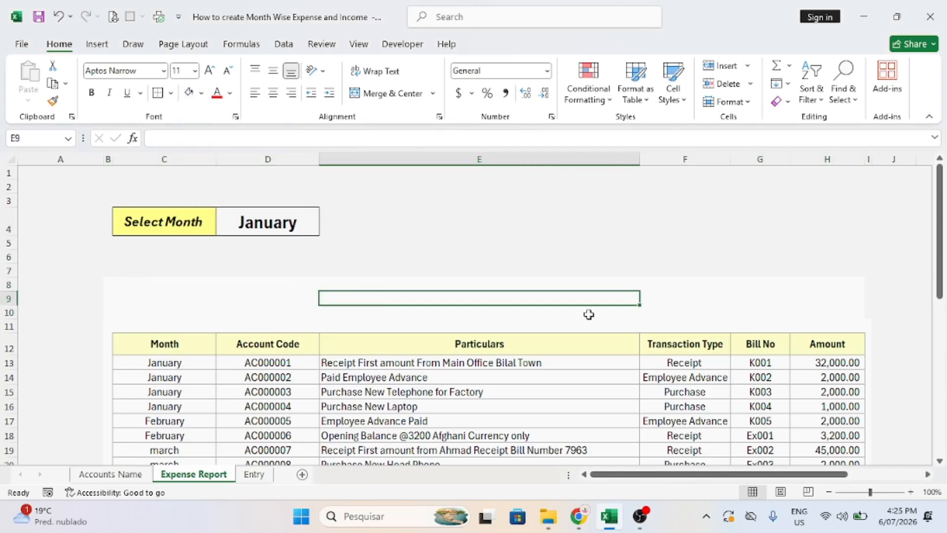
pyautogui.moveTo(869, 297)
pyautogui.mouseDown()
pyautogui.moveTo(866, 307)
pyautogui.moveTo(868, 282)
pyautogui.mouseUp()
pyautogui.moveTo(868, 284); pyautogui.dragTo(867, 311)
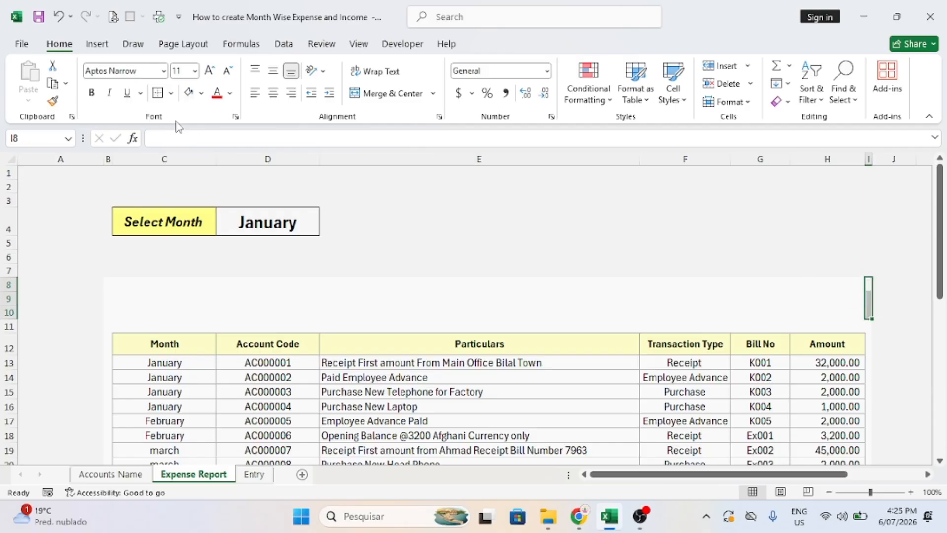
pyautogui.click(202, 94)
pyautogui.click(507, 258)
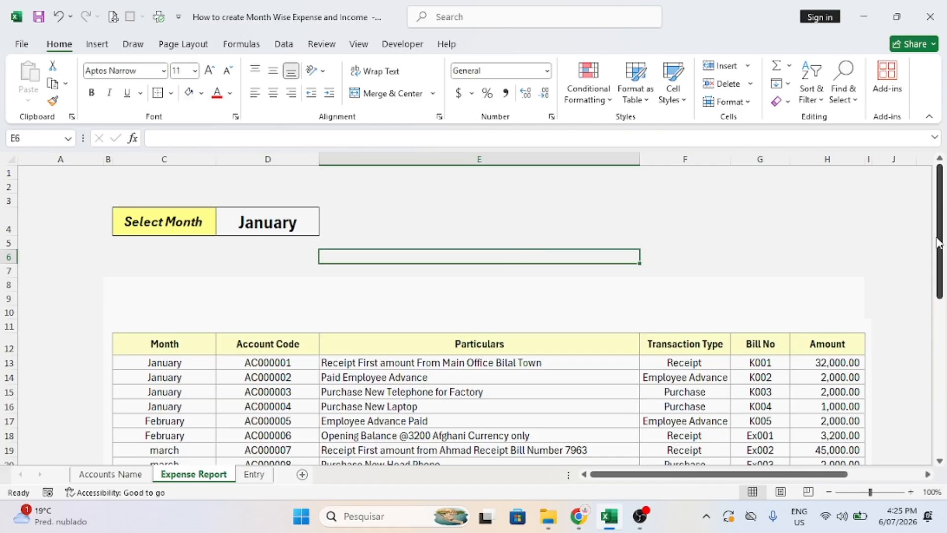
pyautogui.hotkey('ctrl', 'z')
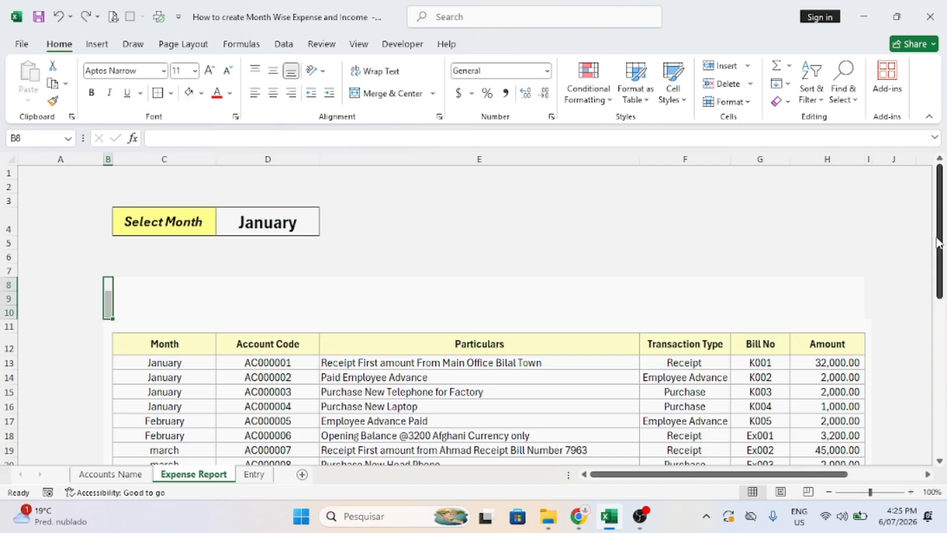
pyautogui.moveTo(867, 272); pyautogui.dragTo(872, 314)
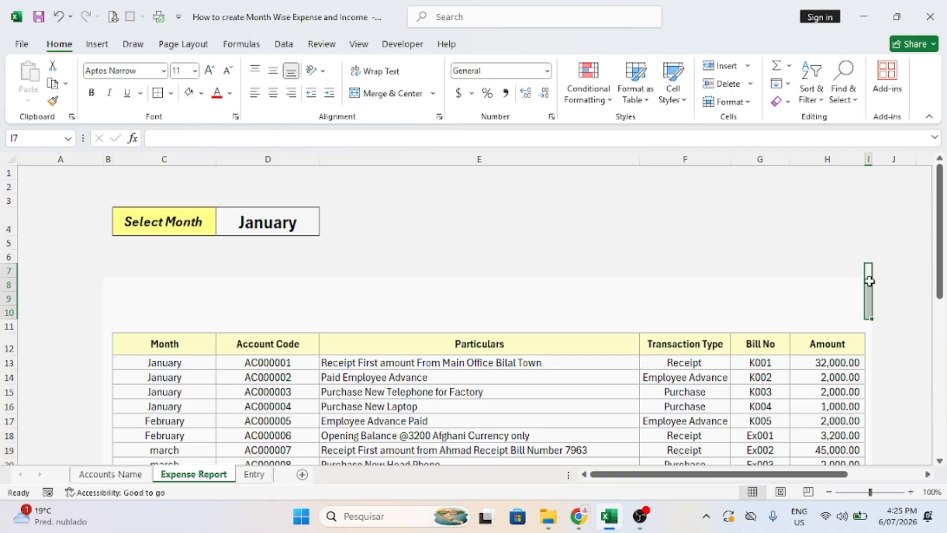
pyautogui.moveTo(868, 273); pyautogui.dragTo(868, 316)
pyautogui.click(869, 287)
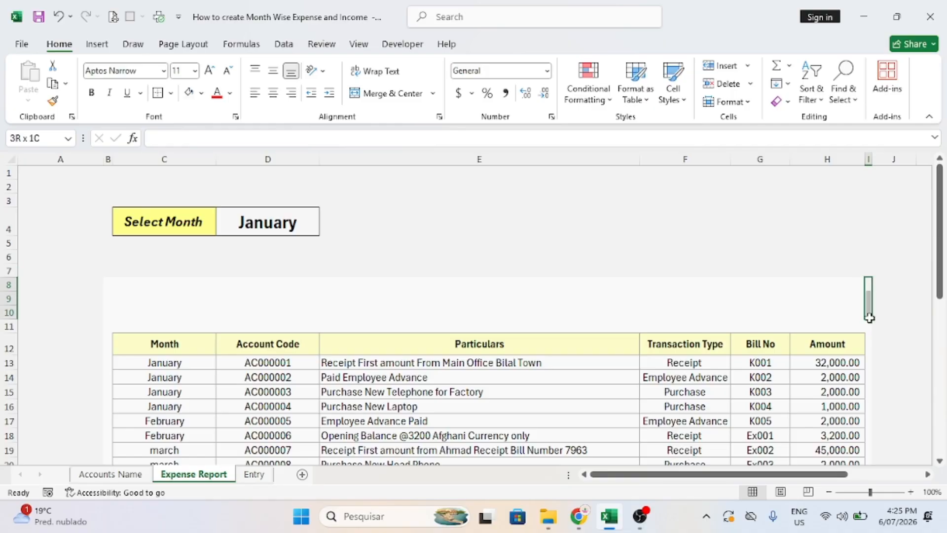
pyautogui.click(605, 301)
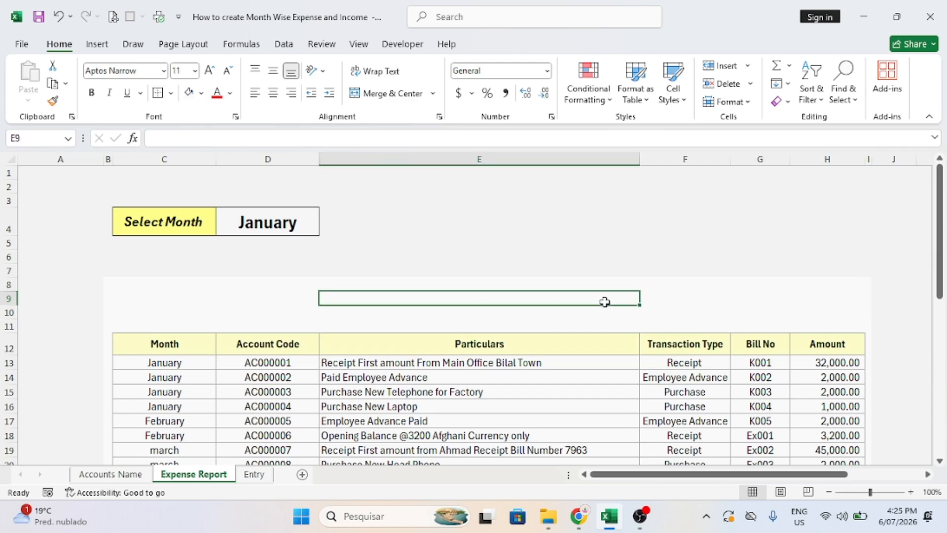
pyautogui.click(165, 300)
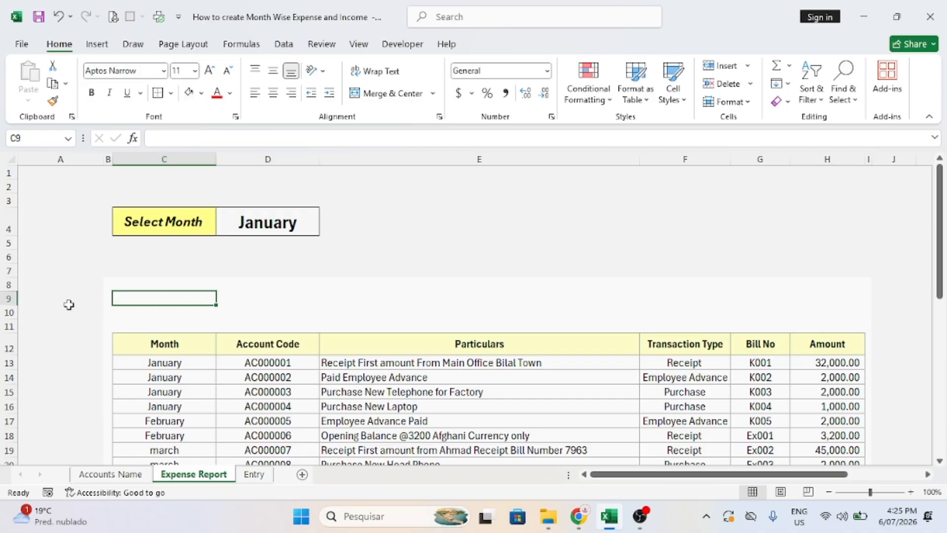
# Make row 9 taller and copy the C4:D4 month block into row 9.
pyautogui.moveTo(9, 305); pyautogui.dragTo(11, 319)
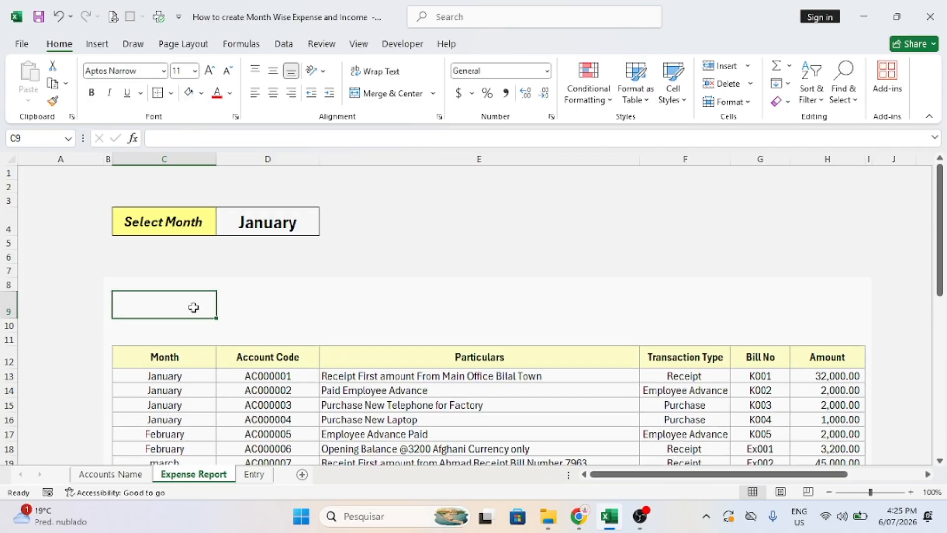
pyautogui.moveTo(161, 222); pyautogui.dragTo(297, 224)
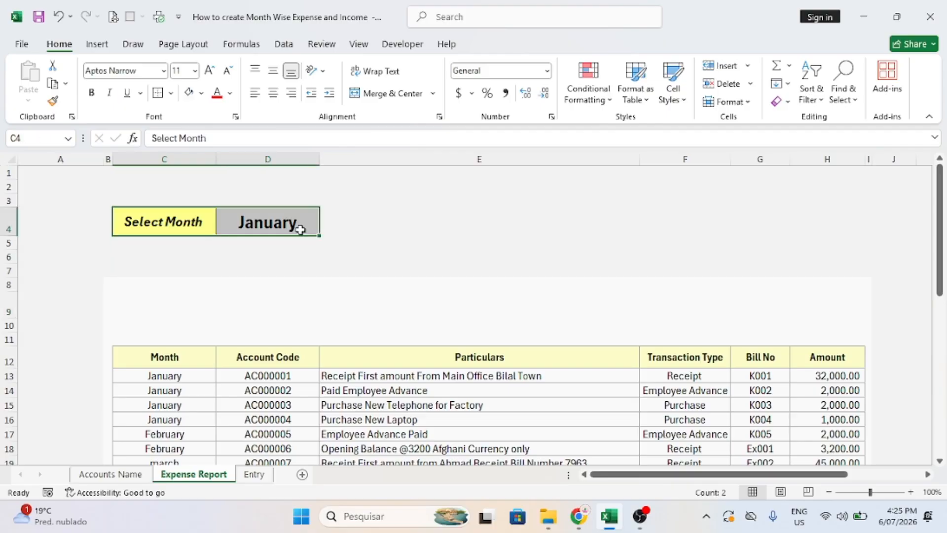
pyautogui.hotkey('ctrl', 'c')
pyautogui.press('Down')
pyautogui.press('Down')
pyautogui.press('Down')
pyautogui.press('Down')
pyautogui.press('Down')
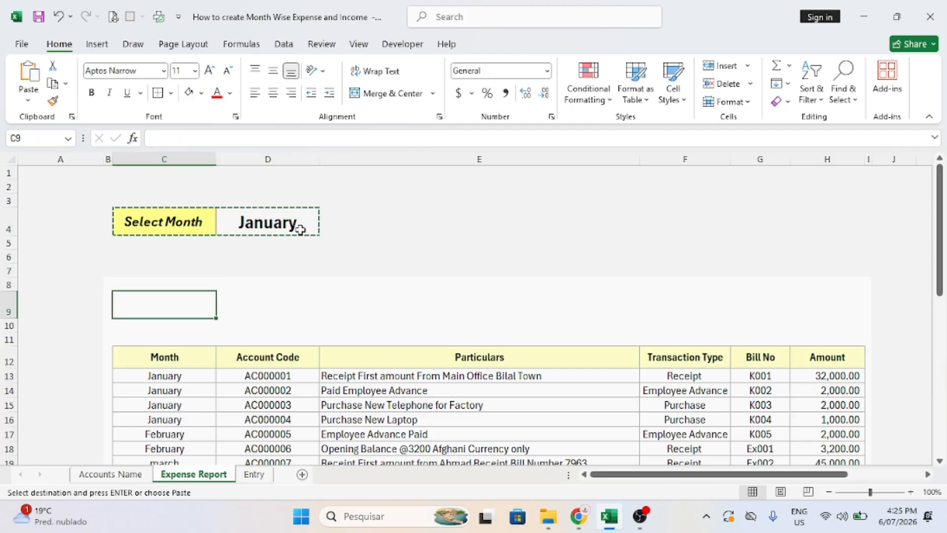
pyautogui.hotkey('ctrl', 'v')
# Enter 'Total Amount' in C9 and 50950 in D9, comma style with no decimals, larger font.
pyautogui.click(168, 306)
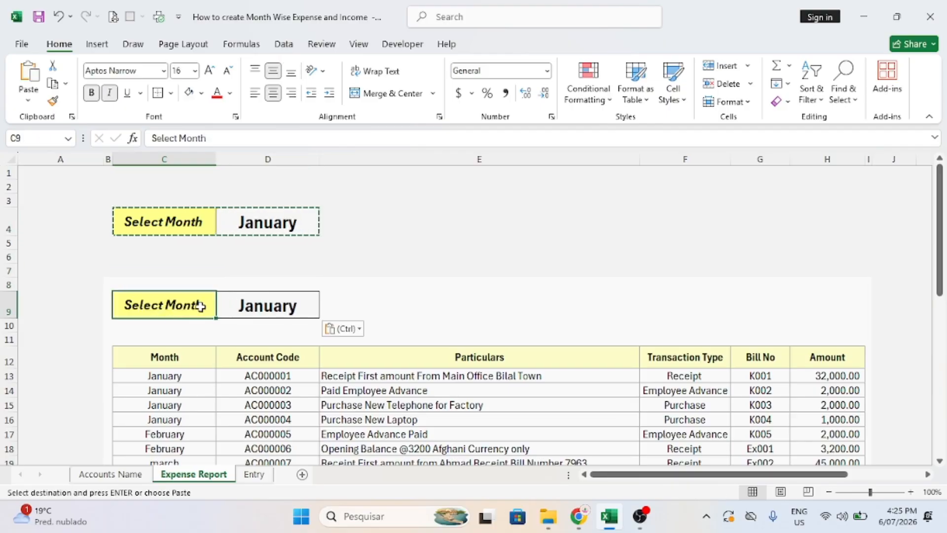
pyautogui.write('Total')
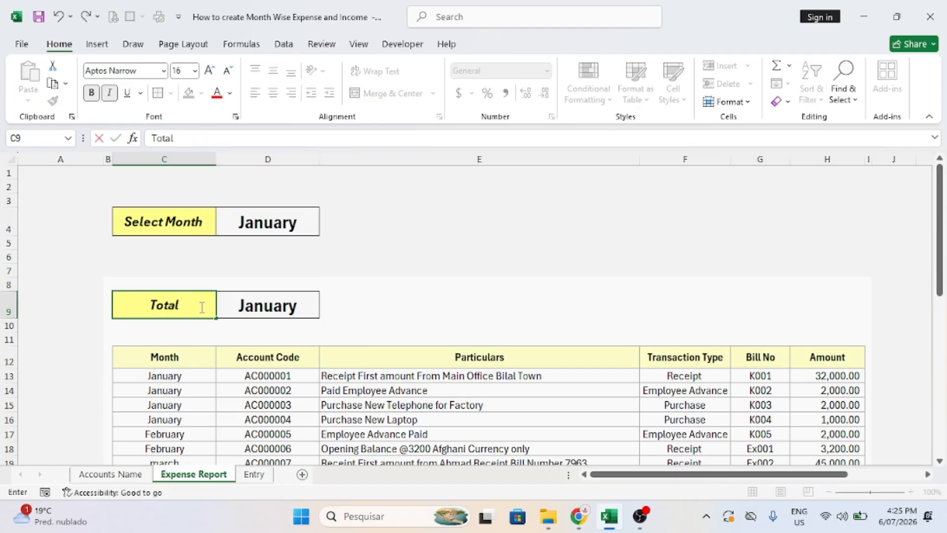
pyautogui.write(' Amount')
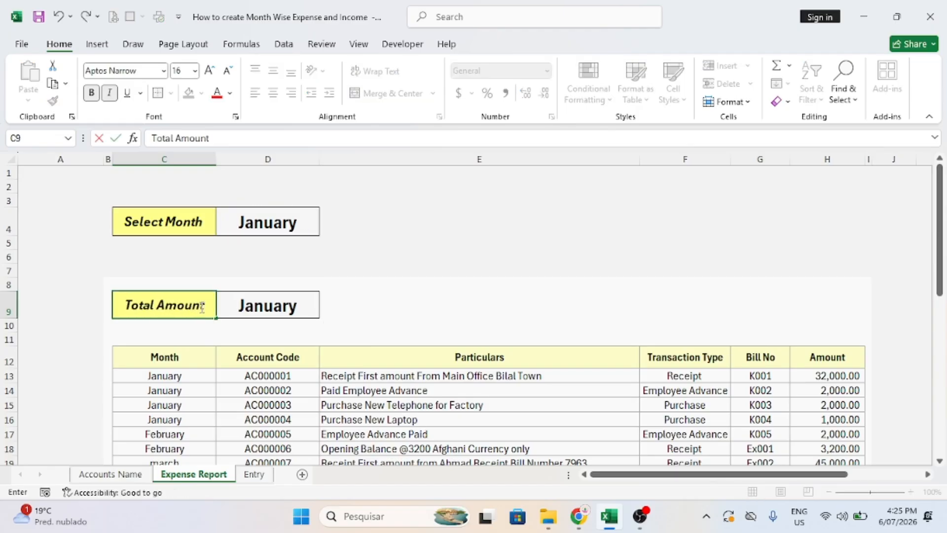
pyautogui.press('Tab')
pyautogui.write('50950')
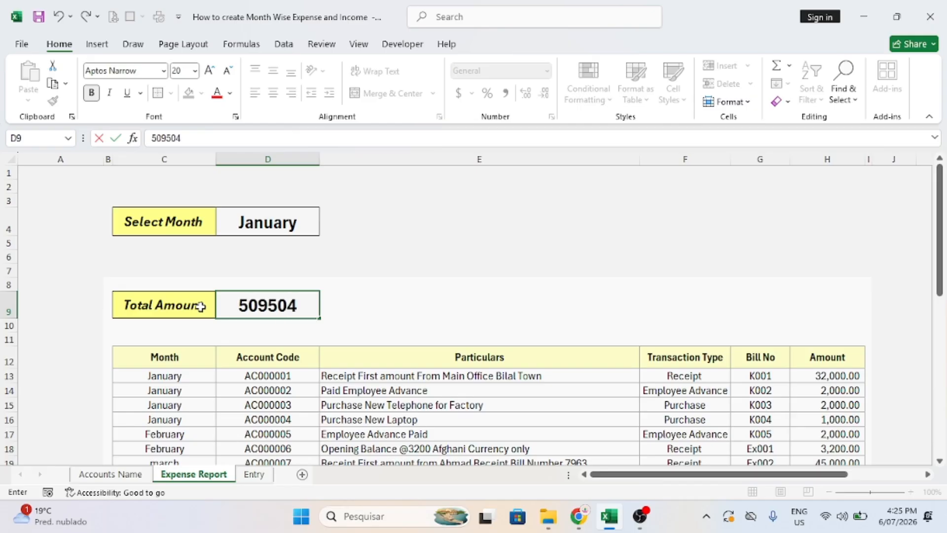
pyautogui.moveTo(314, 310)
pyautogui.mouseDown()
pyautogui.moveTo(359, 303)
pyautogui.moveTo(305, 306)
pyautogui.mouseUp()
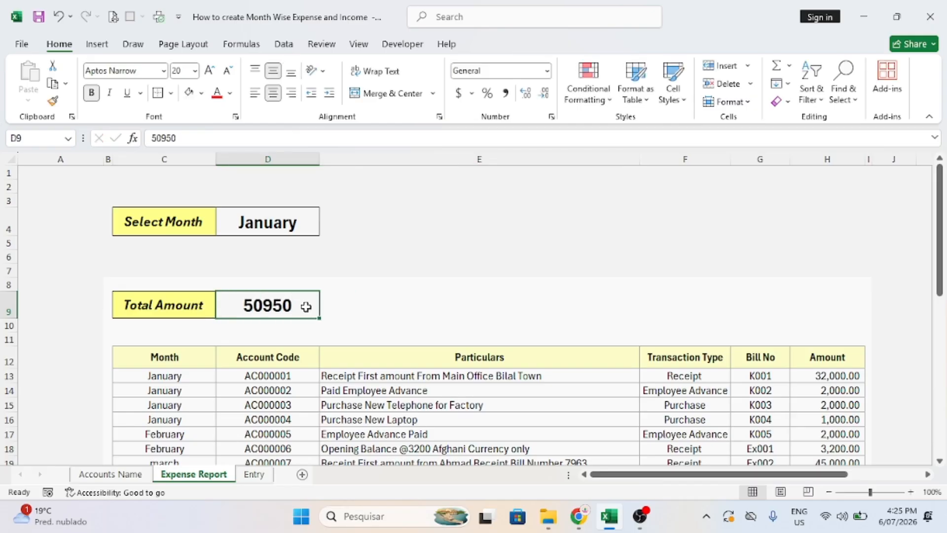
pyautogui.click(505, 92)
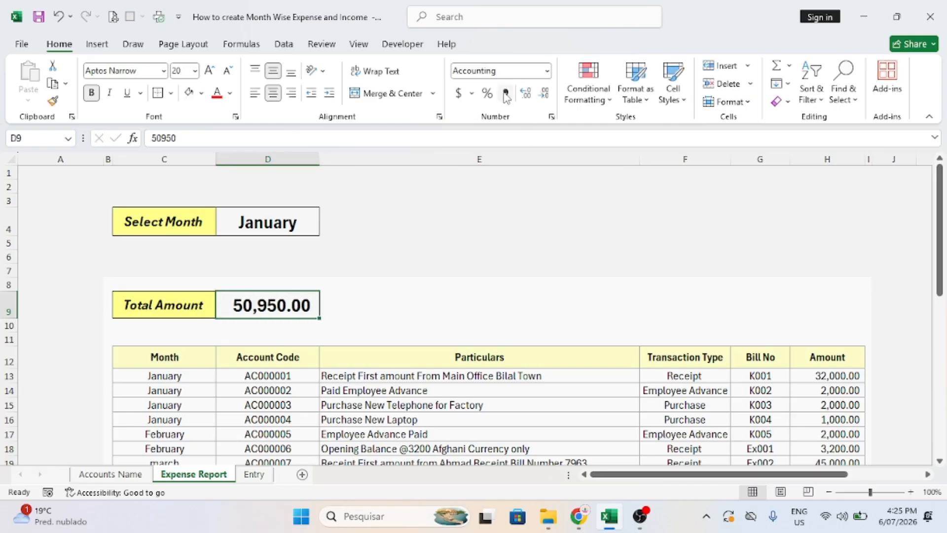
pyautogui.click(542, 94)
pyautogui.click(543, 93)
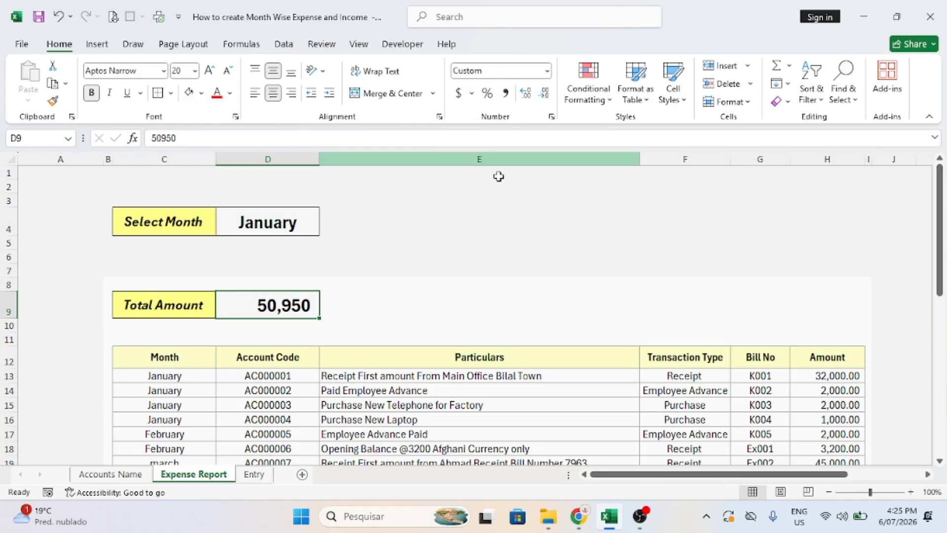
pyautogui.click(209, 70)
pyautogui.click(209, 70)
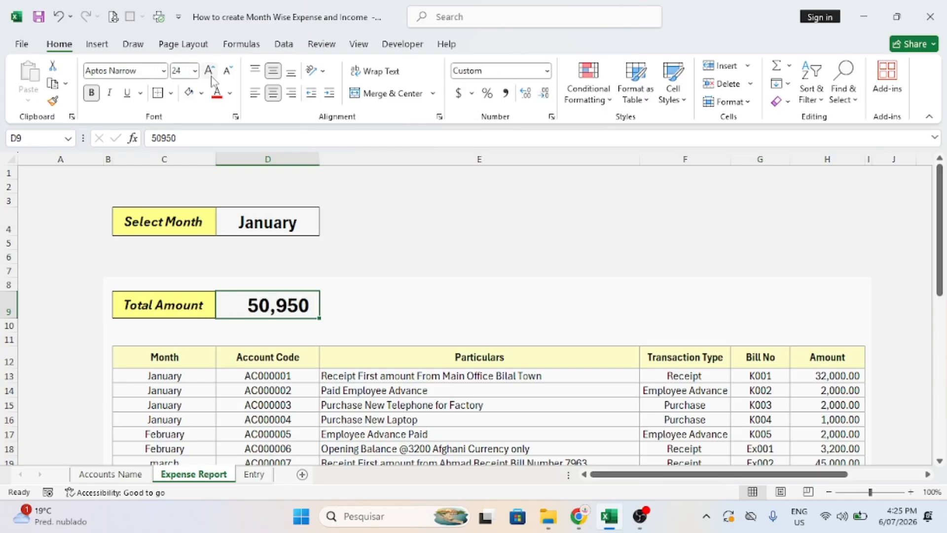
# Restore January in D4 to size 20 and enlarge the total in D9 to 26.
pyautogui.click(267, 226)
pyautogui.click(224, 72)
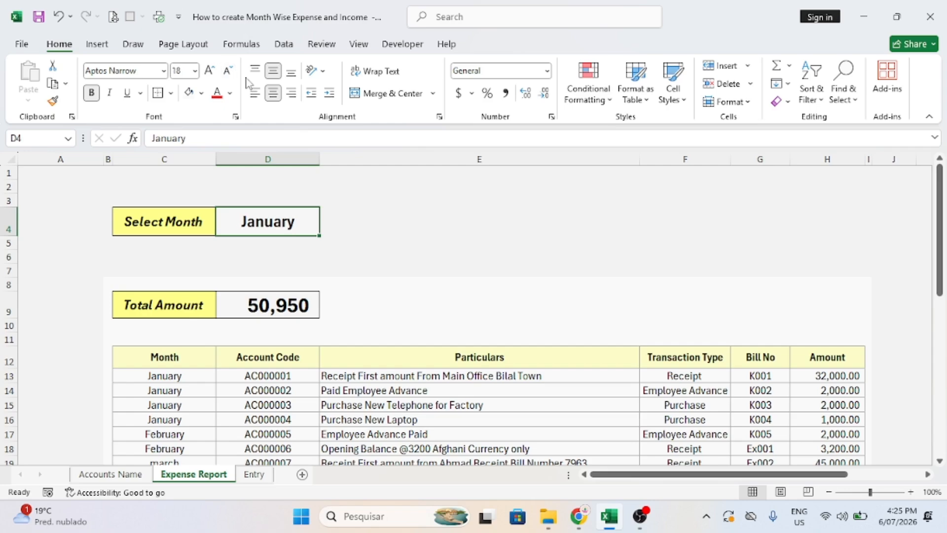
pyautogui.click(256, 74)
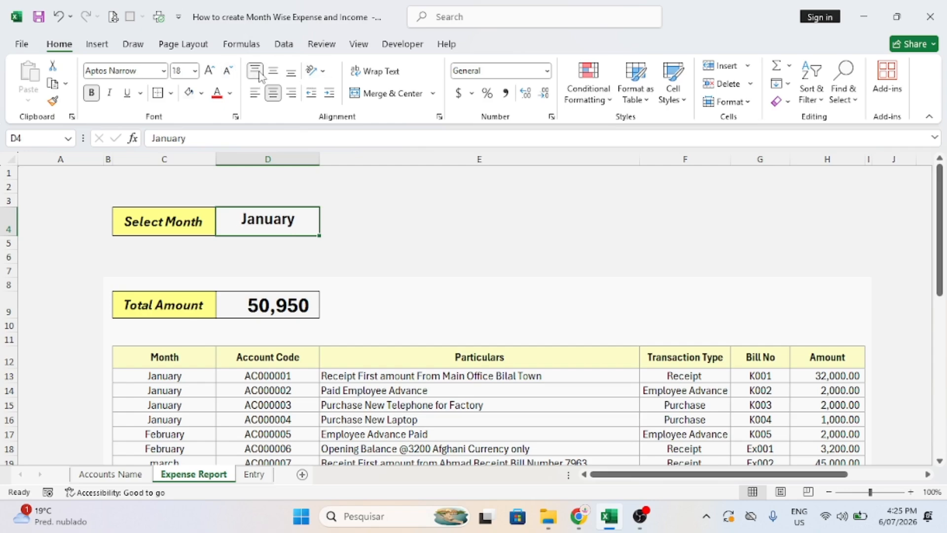
pyautogui.click(209, 70)
pyautogui.click(297, 299)
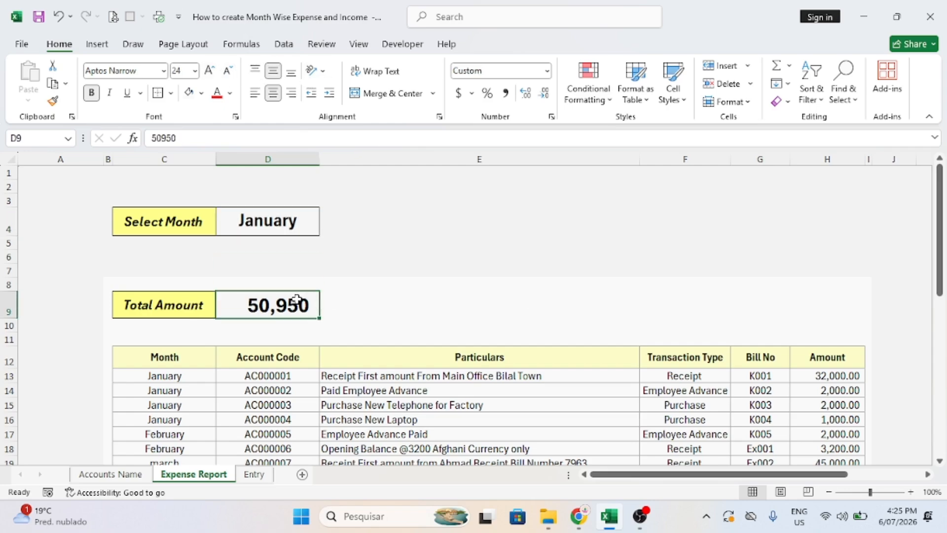
pyautogui.click(209, 70)
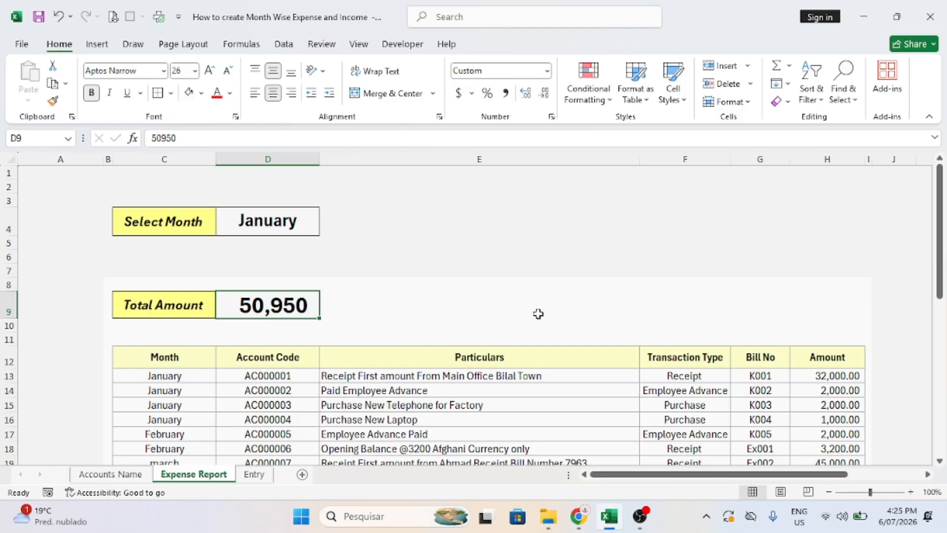
# Clear the old transactions from table range C13:H35.
pyautogui.moveTo(939, 217); pyautogui.dragTo(940, 286)
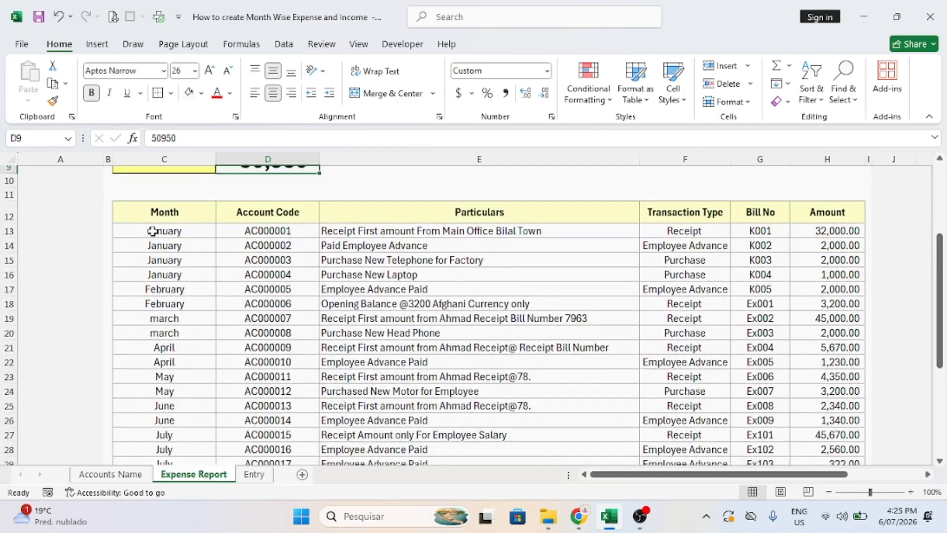
pyautogui.moveTo(152, 231); pyautogui.dragTo(819, 530)
pyautogui.press('Delete')
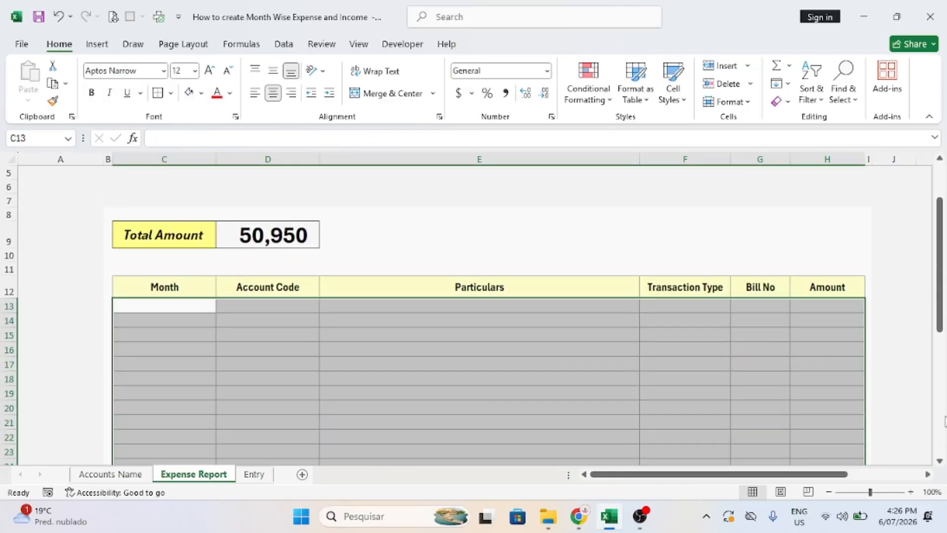
pyautogui.click(944, 420)
pyautogui.moveTo(941, 372); pyautogui.dragTo(927, 29)
pyautogui.moveTo(920, 120); pyautogui.dragTo(920, 120)
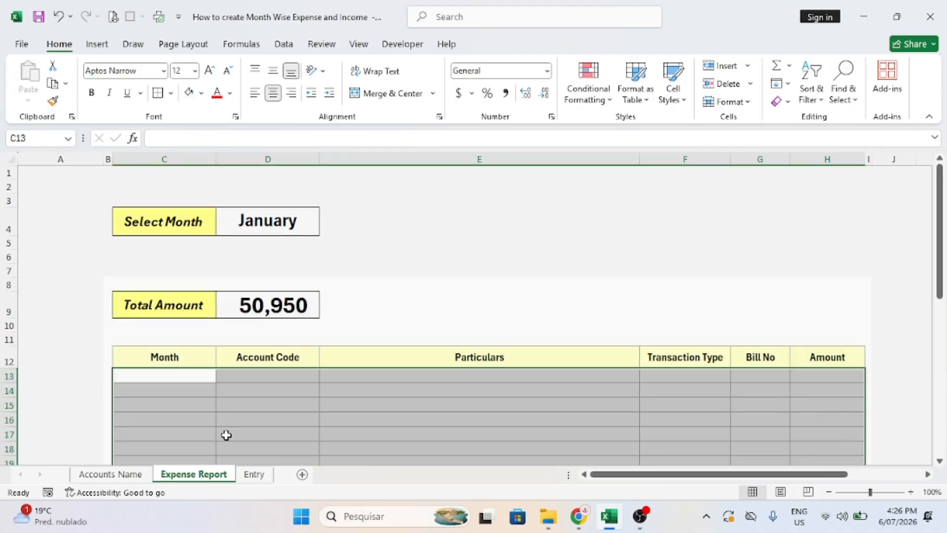
# Delete rows 15–18 to shorten the table.
pyautogui.moveTo(4, 405); pyautogui.dragTo(10, 450)
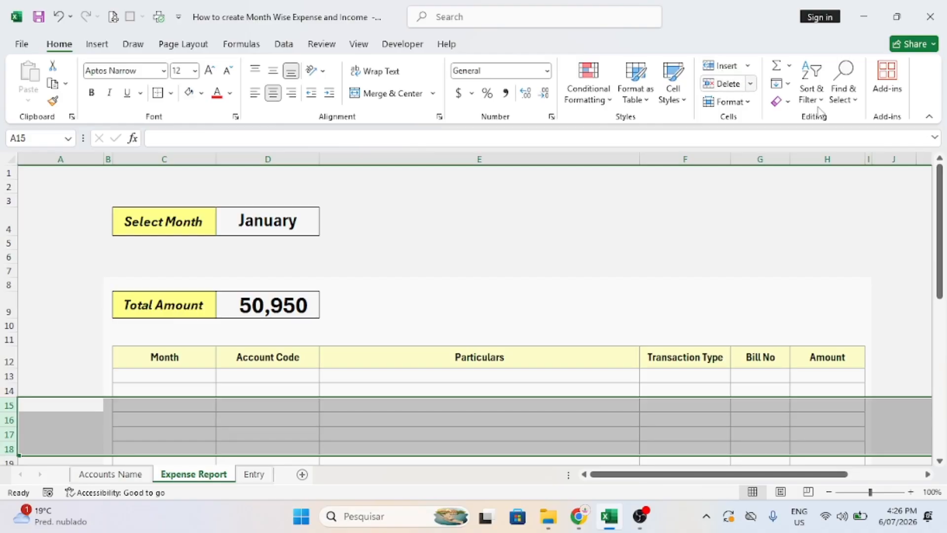
pyautogui.moveTo(938, 203); pyautogui.dragTo(939, 278)
pyautogui.click(734, 93)
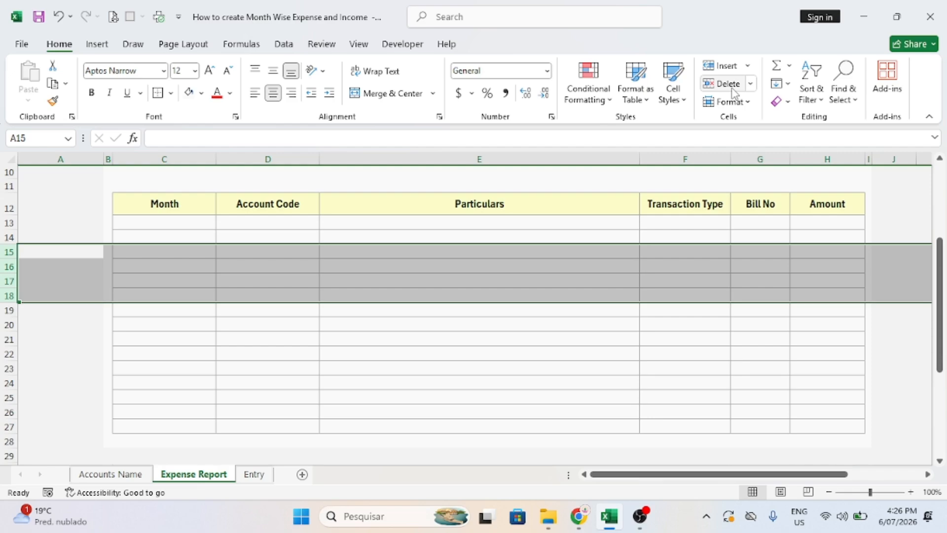
pyautogui.moveTo(940, 292); pyautogui.dragTo(938, 262)
# Delete empty rows 5–6 so Total Amount sits in row 7, then view Accounts Name.
pyautogui.click(625, 196)
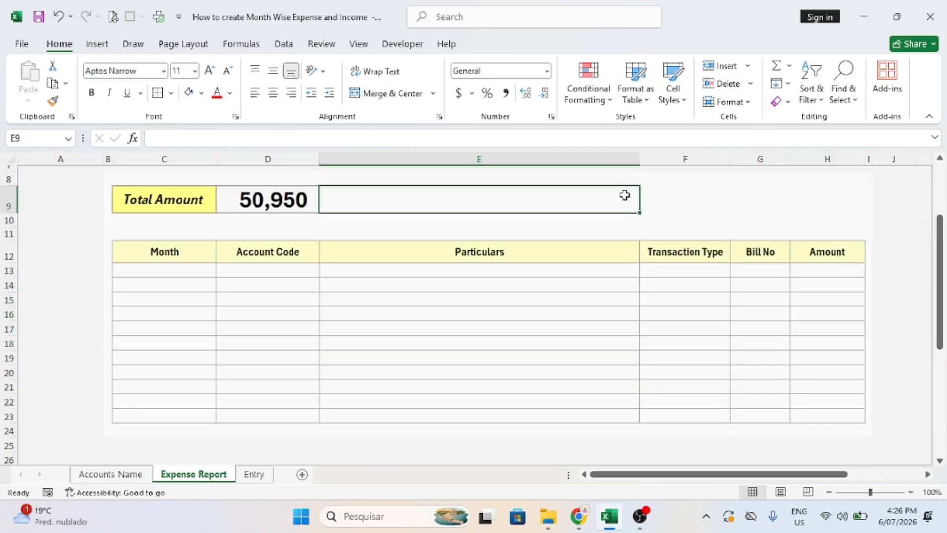
pyautogui.press('Up')
pyautogui.press('Up')
pyautogui.press('Up')
pyautogui.press('Up')
pyautogui.press('Up')
pyautogui.press('Up')
pyautogui.press('Up')
pyautogui.press('Up')
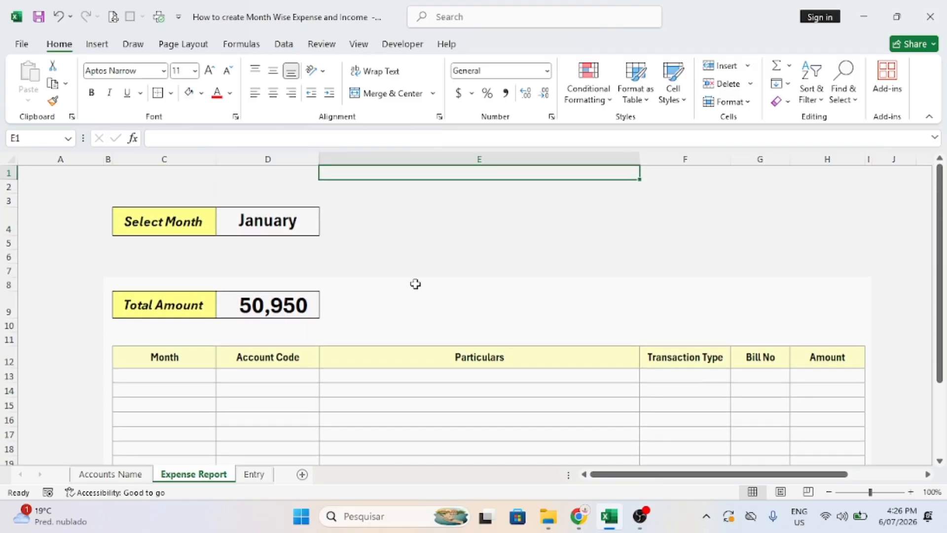
pyautogui.click(7, 243)
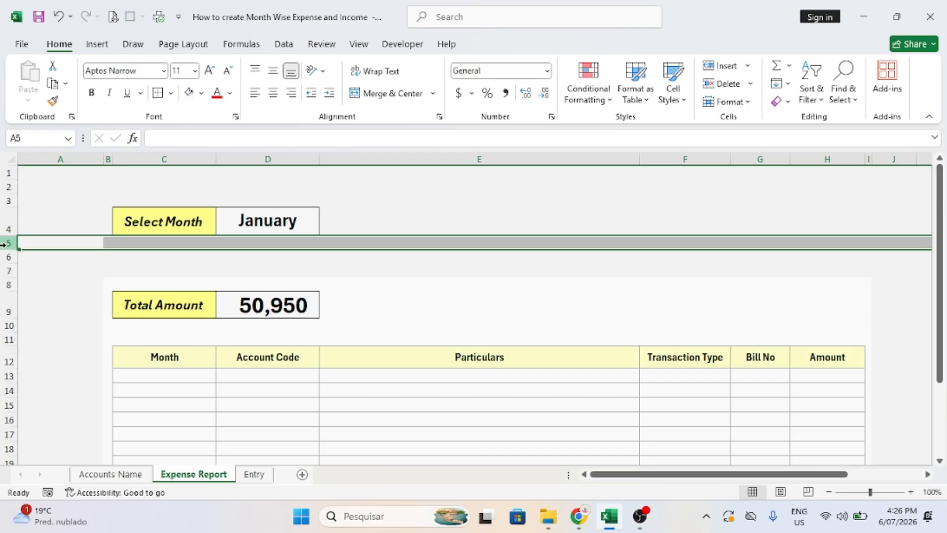
pyautogui.click(728, 84)
pyautogui.click(728, 84)
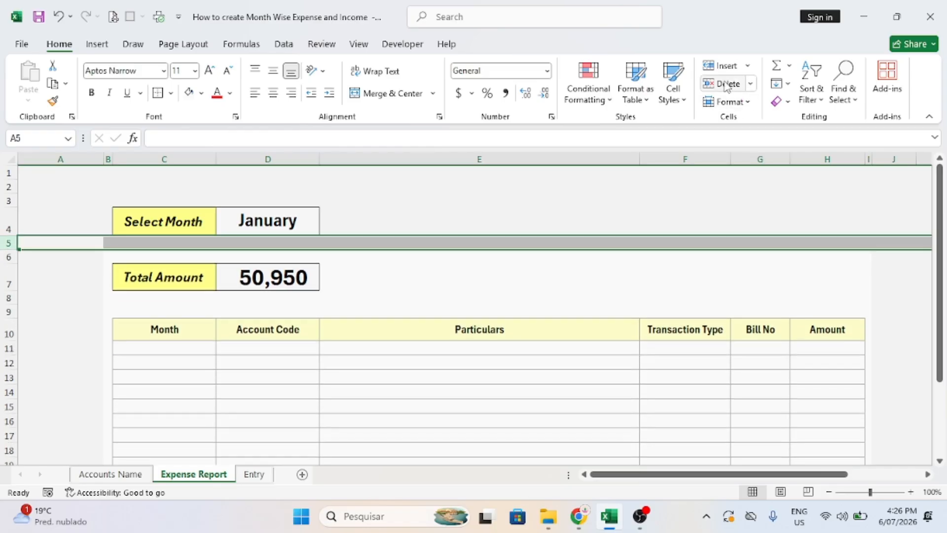
pyautogui.click(345, 272)
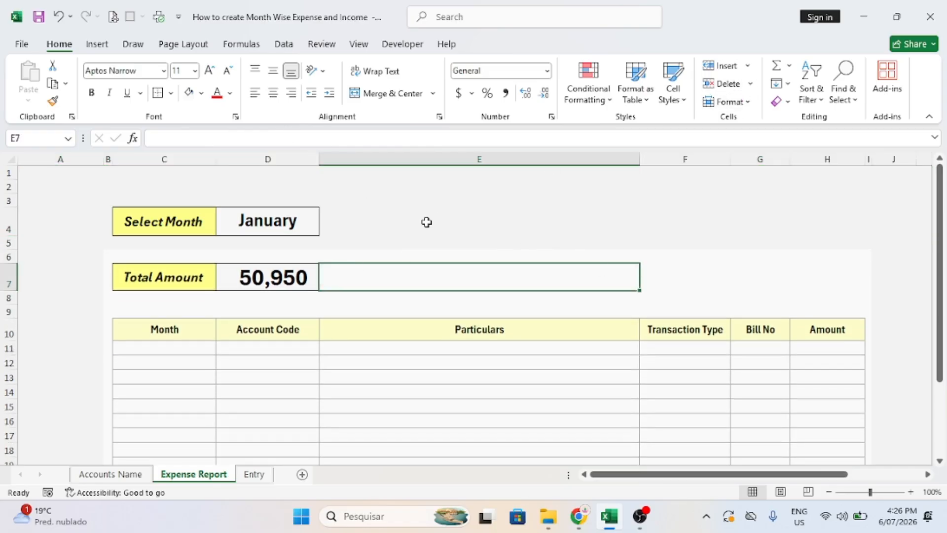
pyautogui.click(98, 477)
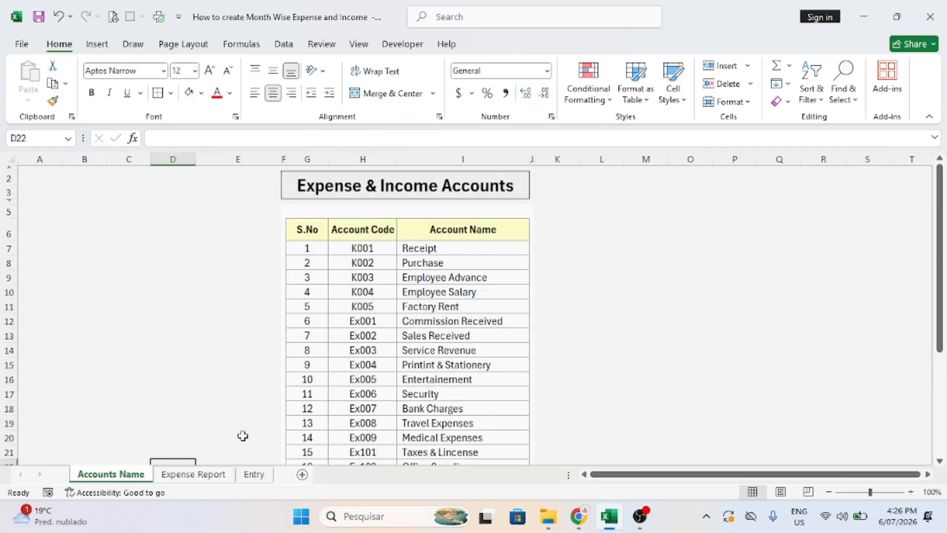
# Add a new worksheet after Entry and start naming it 'Yearly Expense r'.
pyautogui.click(194, 475)
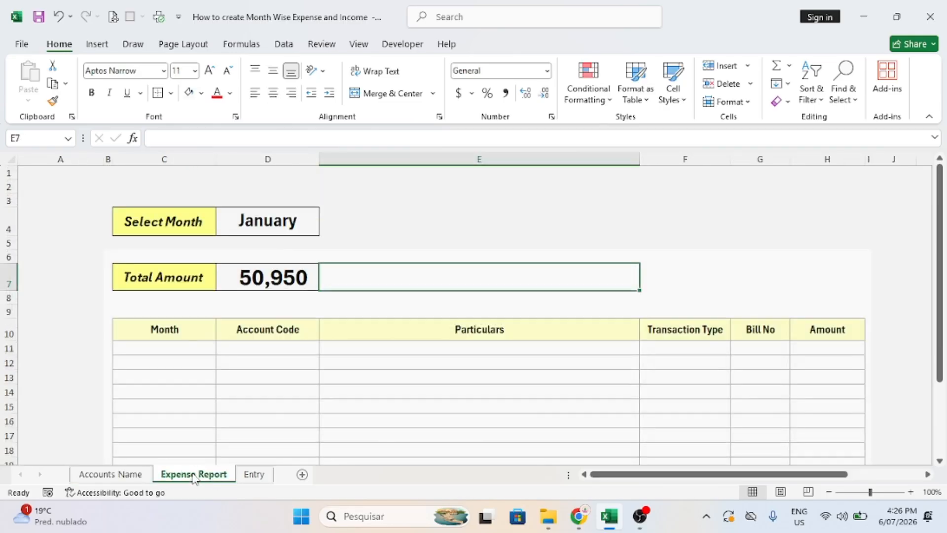
pyautogui.click(254, 474)
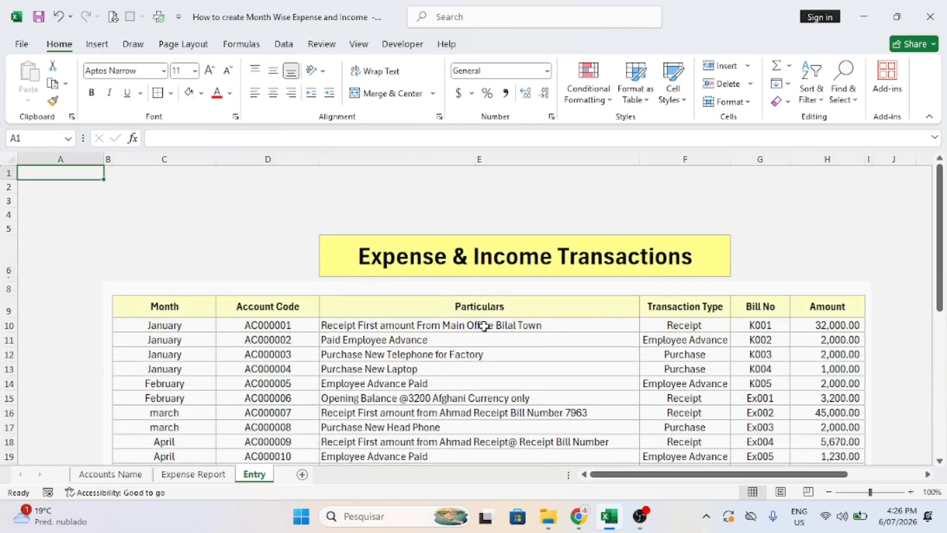
pyautogui.click(302, 475)
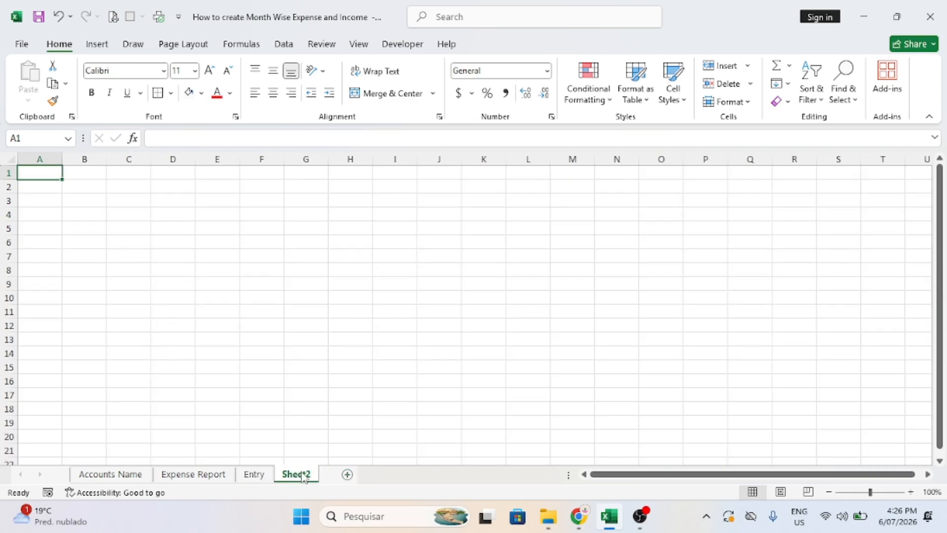
pyautogui.doubleClick(303, 475)
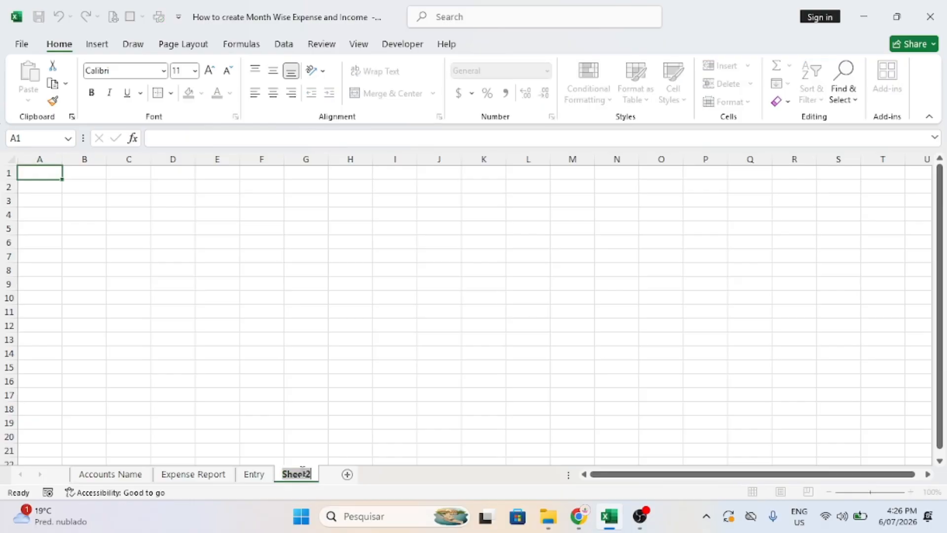
pyautogui.write('Ye')
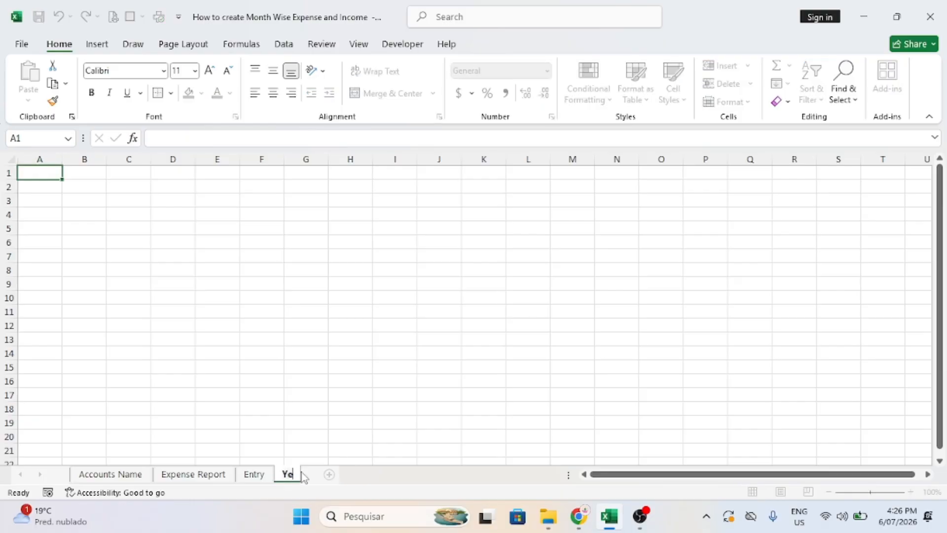
pyautogui.write('arly E')
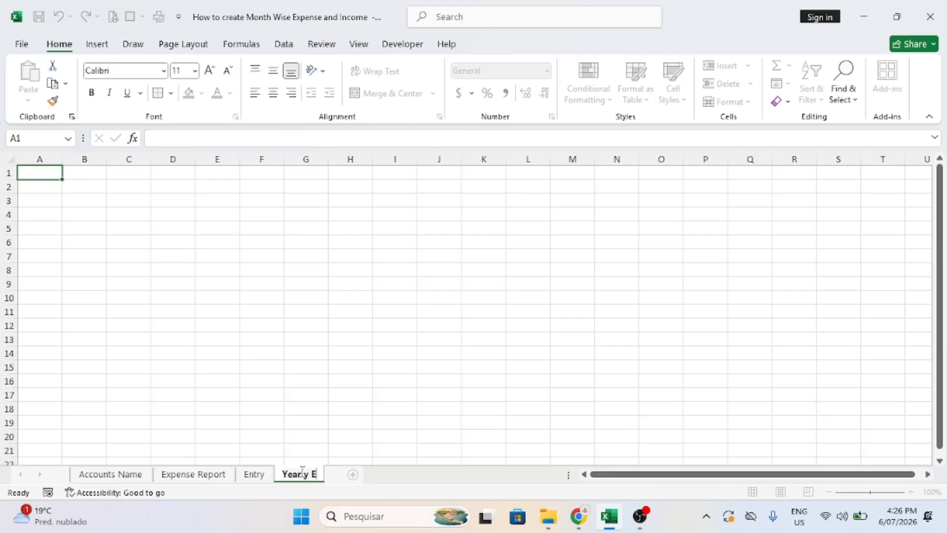
pyautogui.write('xpense r')
# Retype the new sheet's tab name as 'Month Wise Expense Report'.
pyautogui.press('BackSpace')
pyautogui.press('BackSpace')
pyautogui.press('BackSpace')
pyautogui.press('BackSpace')
pyautogui.press('BackSpace')
pyautogui.press('BackSpace')
pyautogui.press('BackSpace')
pyautogui.press('BackSpace')
pyautogui.press('BackSpace')
pyautogui.press('BackSpace')
pyautogui.press('BackSpace')
pyautogui.press('BackSpace')
pyautogui.press('BackSpace')
pyautogui.press('BackSpace')
pyautogui.press('BackSpace')
pyautogui.press('BackSpace')
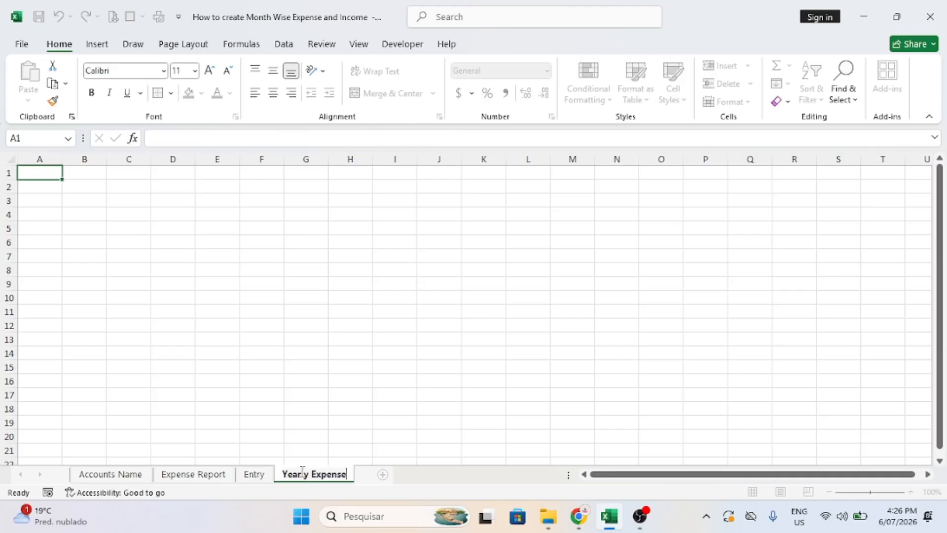
pyautogui.write('Month')
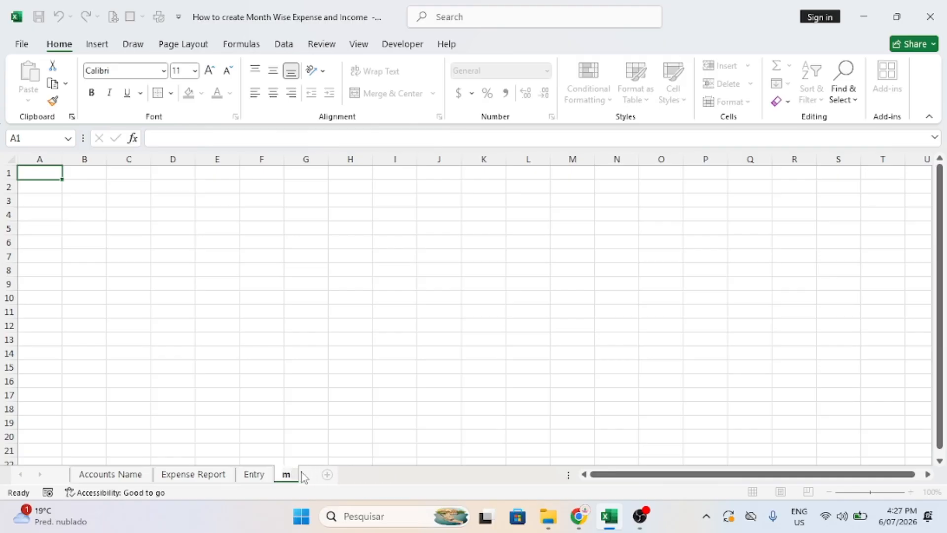
pyautogui.write(' Wise')
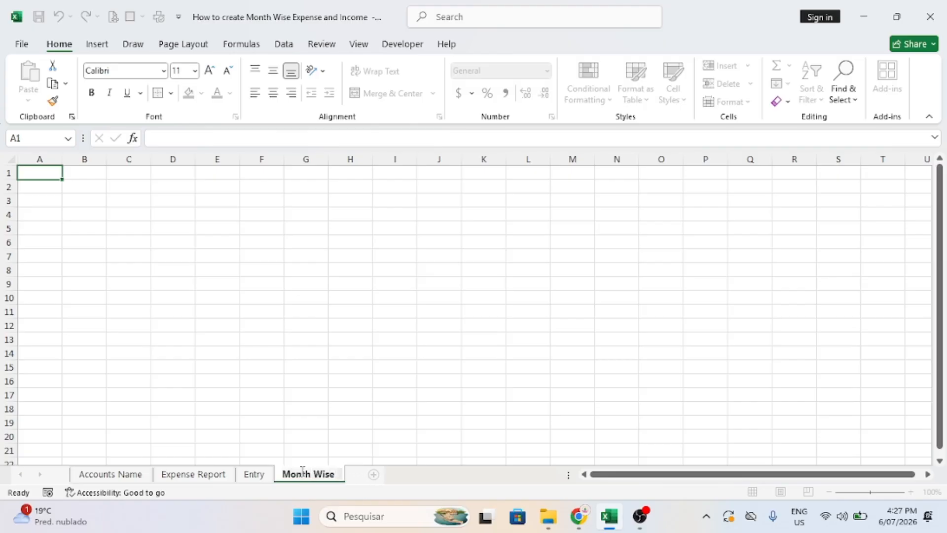
pyautogui.write(' Expense R')
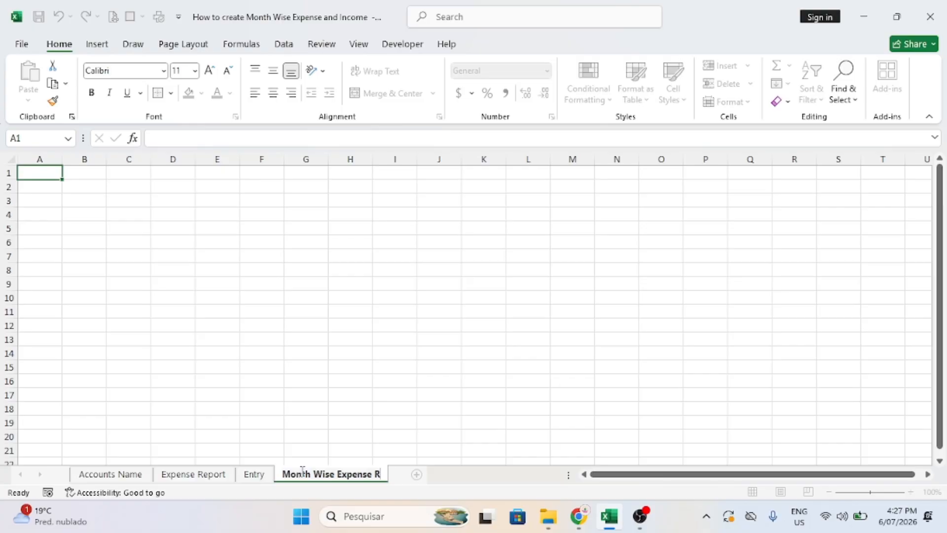
pyautogui.write('e')
pyautogui.press('BackSpace')
pyautogui.press('BackSpace')
pyautogui.press('BackSpace')
pyautogui.press('BackSpace')
pyautogui.press('BackSpace')
pyautogui.press('BackSpace')
pyautogui.press('BackSpace')
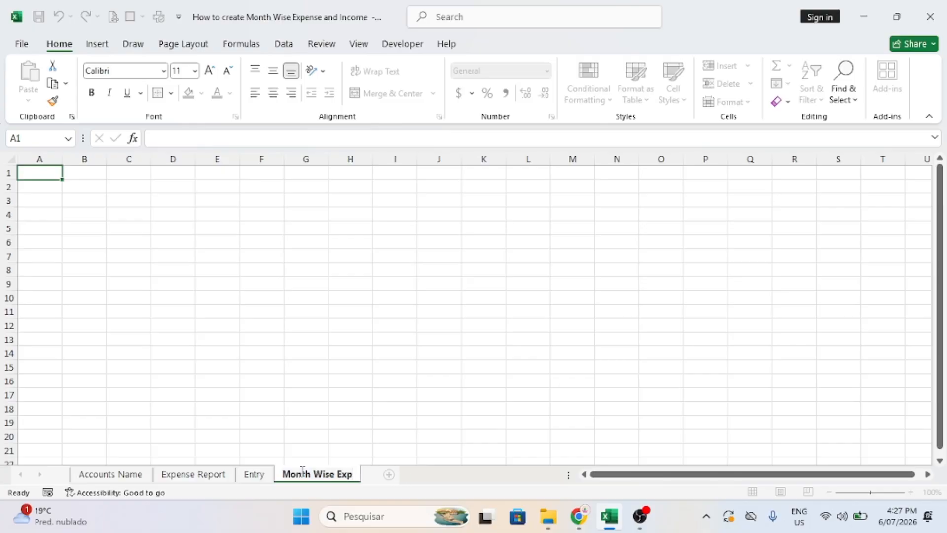
pyautogui.press('BackSpace')
pyautogui.write('pense R')
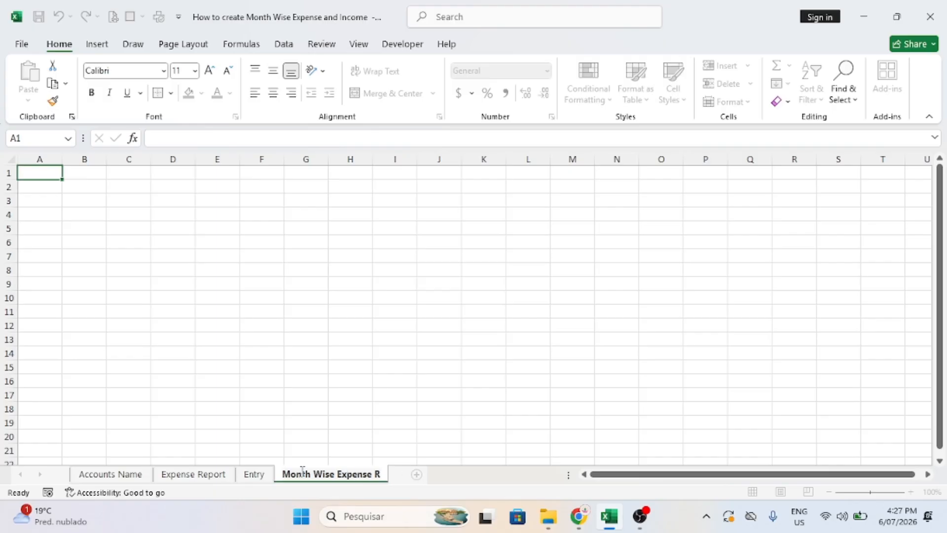
pyautogui.write('Eport')
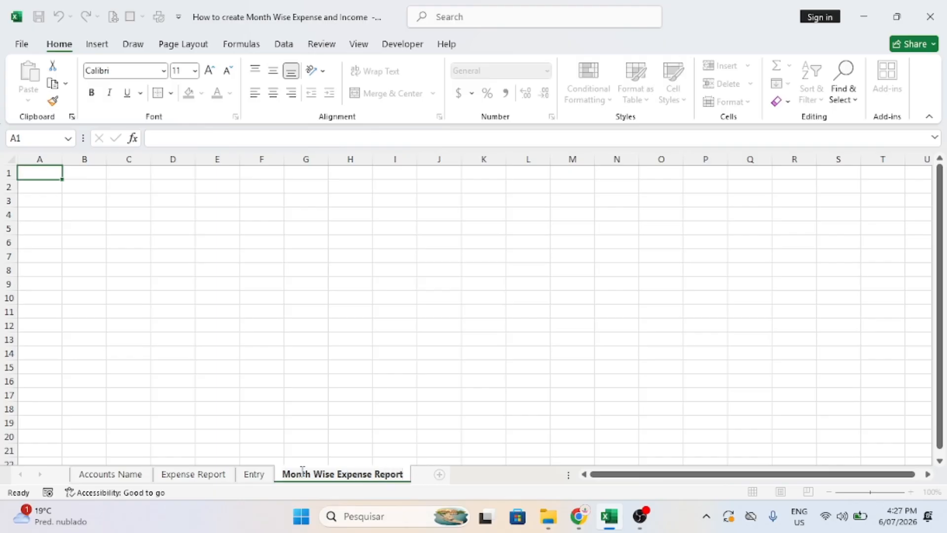
# Make a copy of the Entry sheet placed before Expense Report.
pyautogui.click(423, 393)
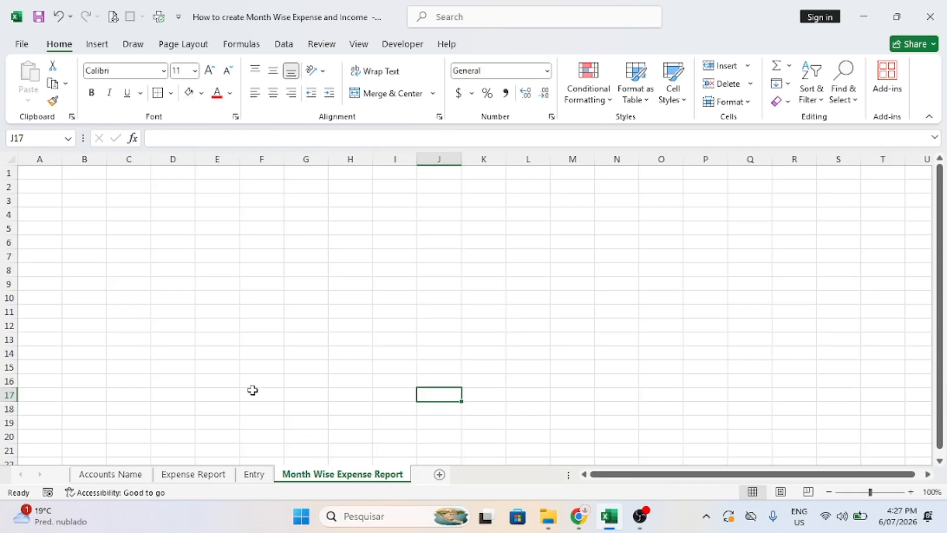
pyautogui.click(253, 474)
pyautogui.click(350, 475)
pyautogui.click(253, 474)
pyautogui.rightClick(259, 476)
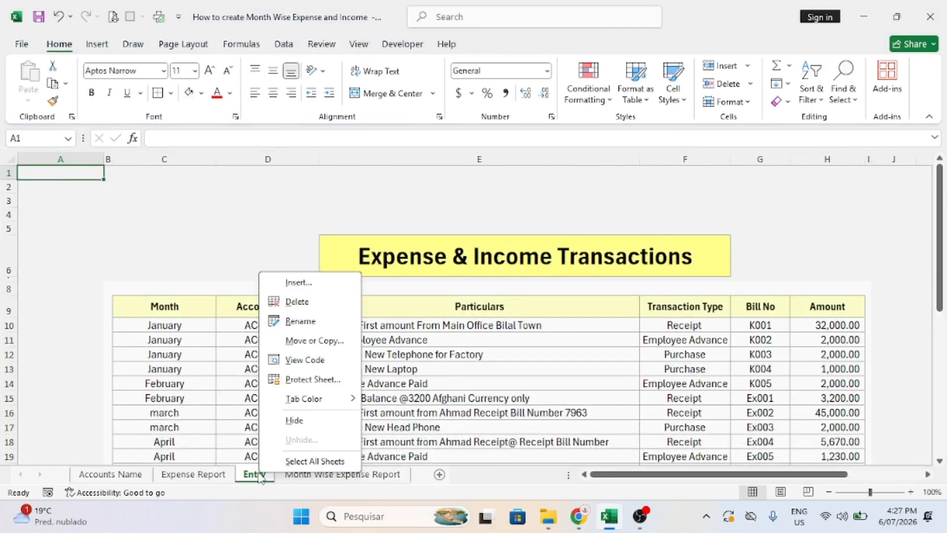
pyautogui.click(307, 341)
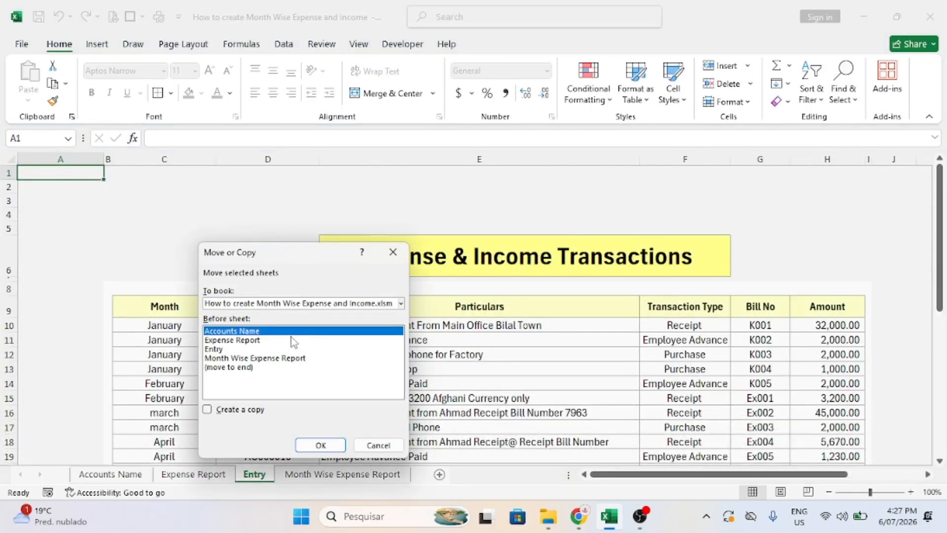
pyautogui.click(218, 344)
pyautogui.click(222, 411)
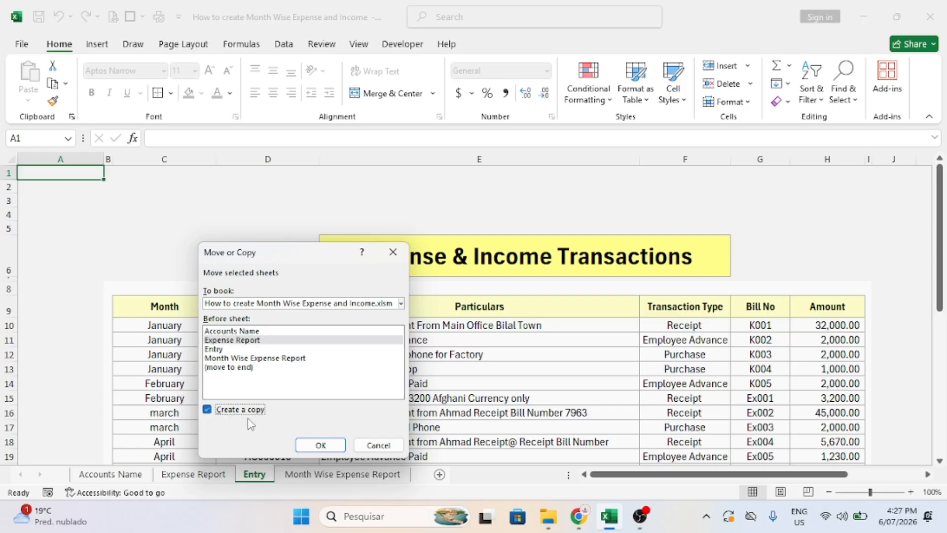
pyautogui.click(321, 444)
# Delete the Month Wise Expense Report sheet.
pyautogui.click(387, 474)
pyautogui.rightClick(385, 487)
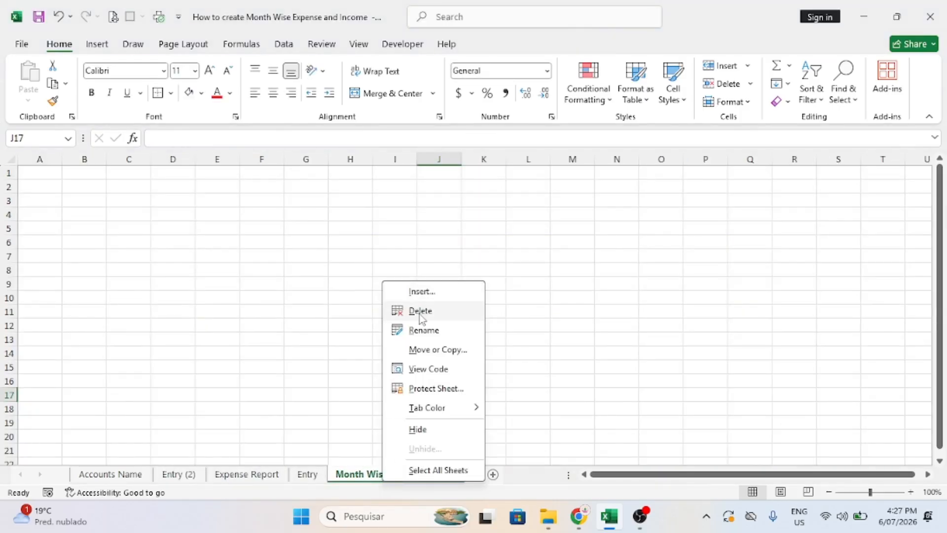
pyautogui.click(395, 311)
pyautogui.click(450, 295)
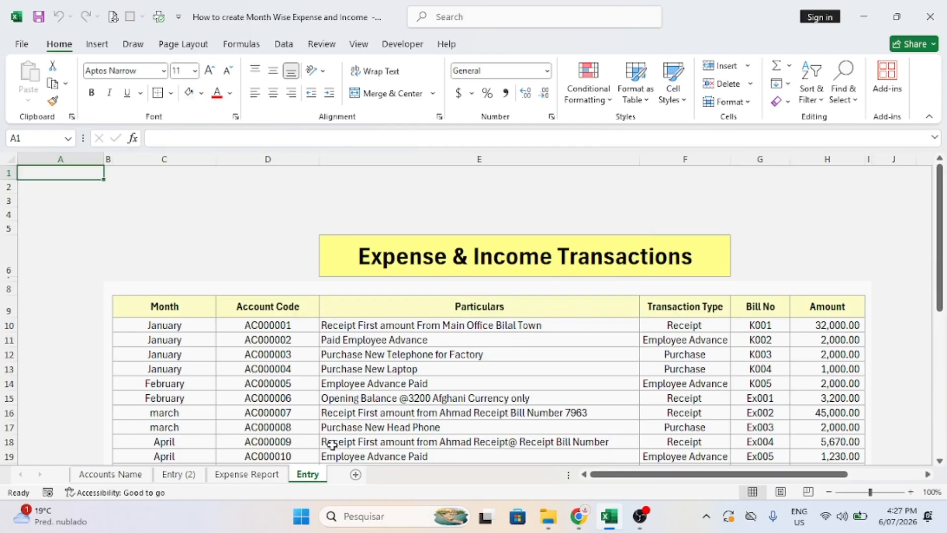
# Rename the Entry (2) sheet tab to 'Account Wise Expense Report'.
pyautogui.doubleClick(307, 476)
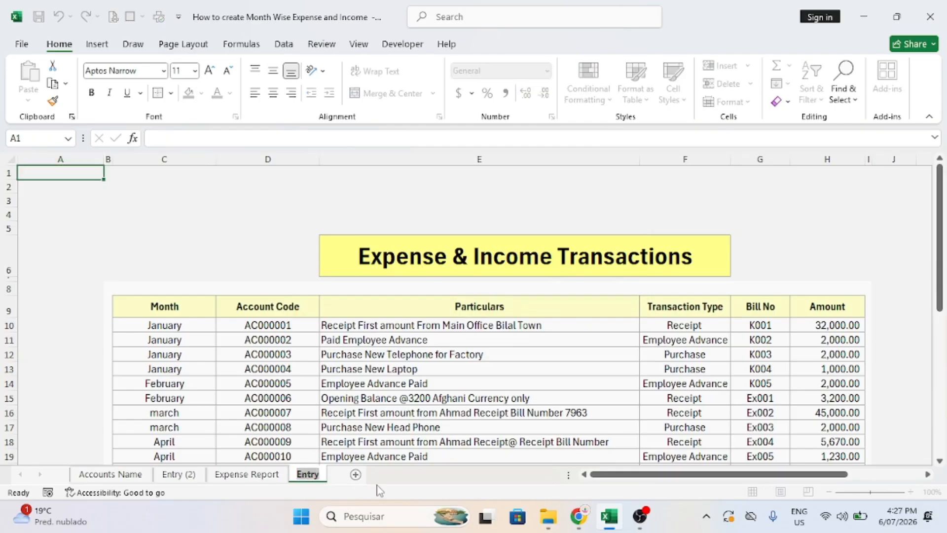
pyautogui.click(195, 444)
pyautogui.click(182, 474)
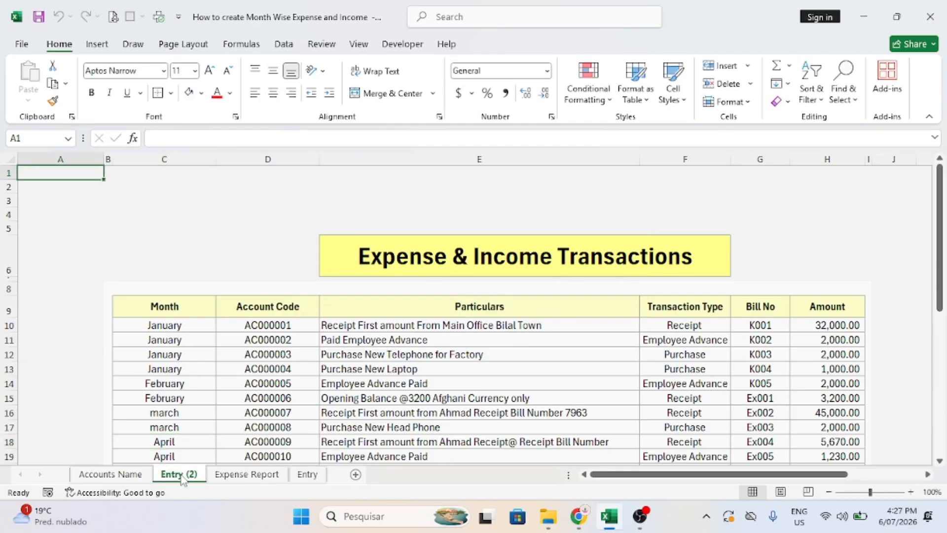
pyautogui.rightClick(181, 474)
pyautogui.click(238, 323)
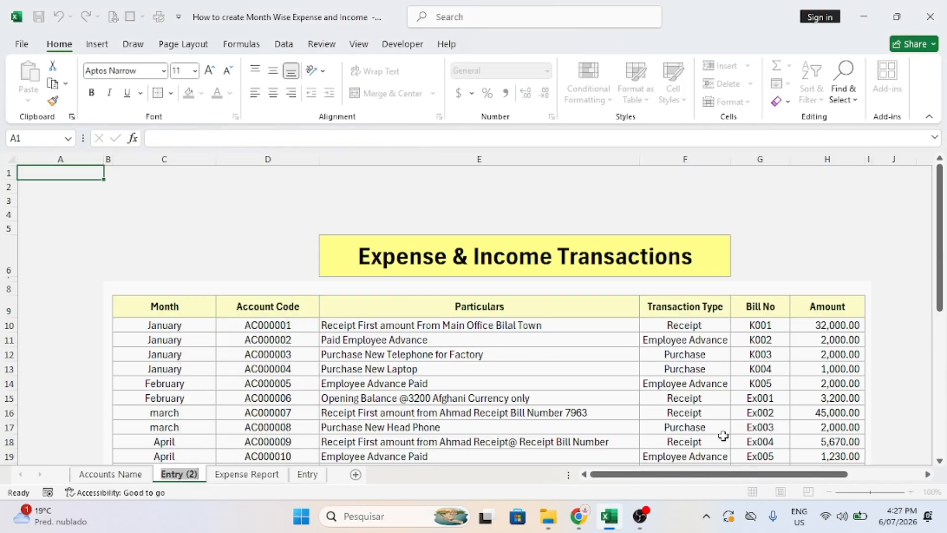
pyautogui.write('Accoun')
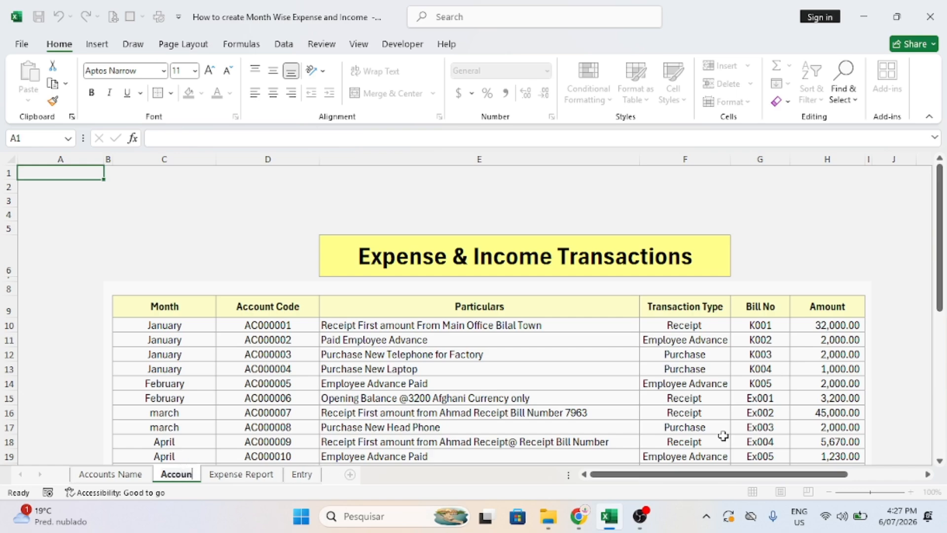
pyautogui.write('t Wise E')
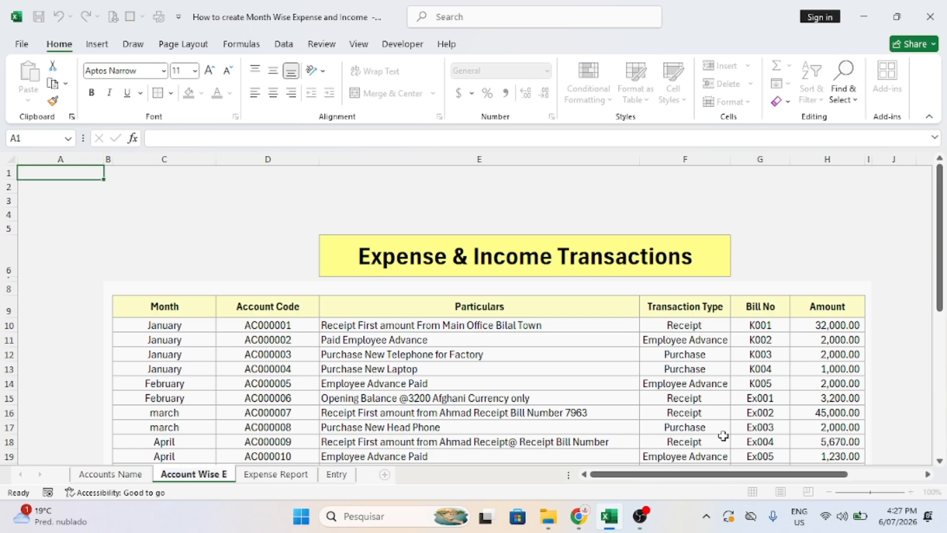
pyautogui.hotkey('alt', 'p')
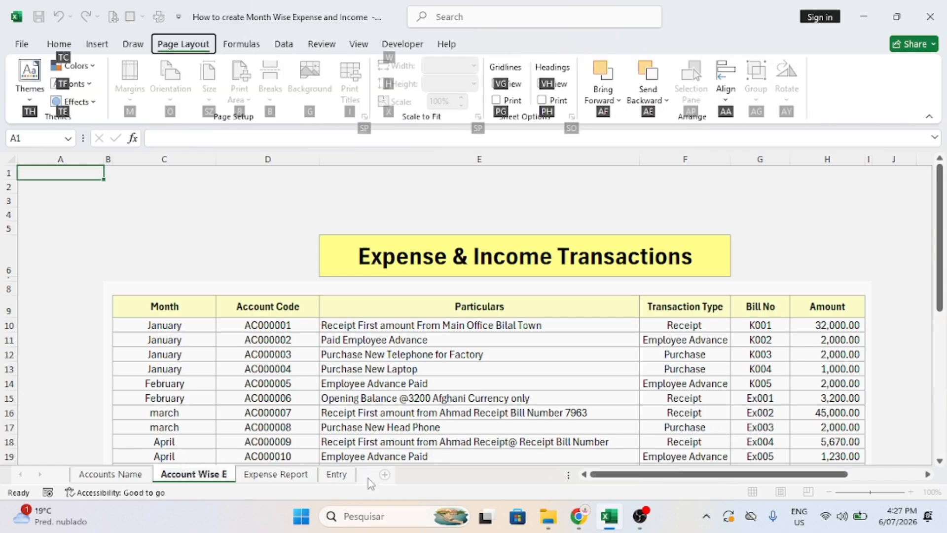
pyautogui.press('Escape')
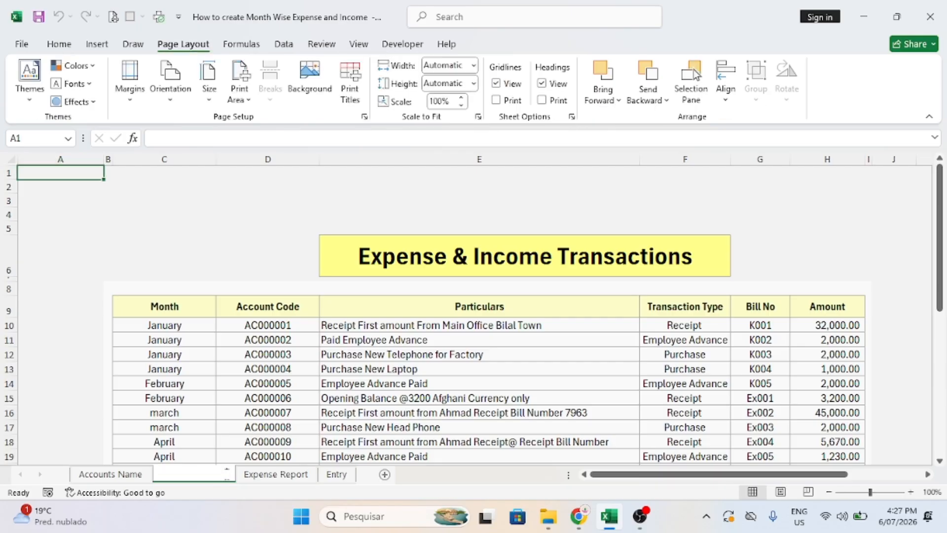
pyautogui.doubleClick(224, 477)
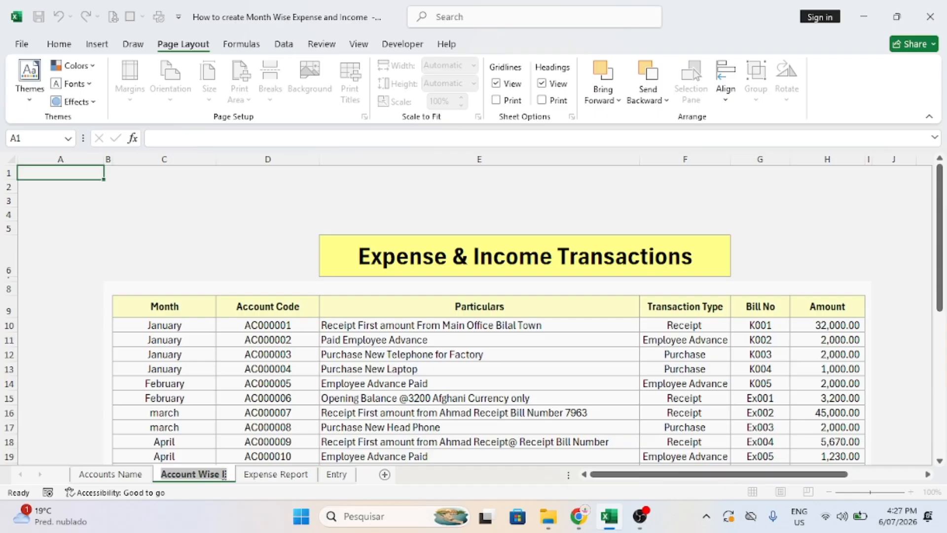
pyautogui.click(226, 475)
pyautogui.write('xpense')
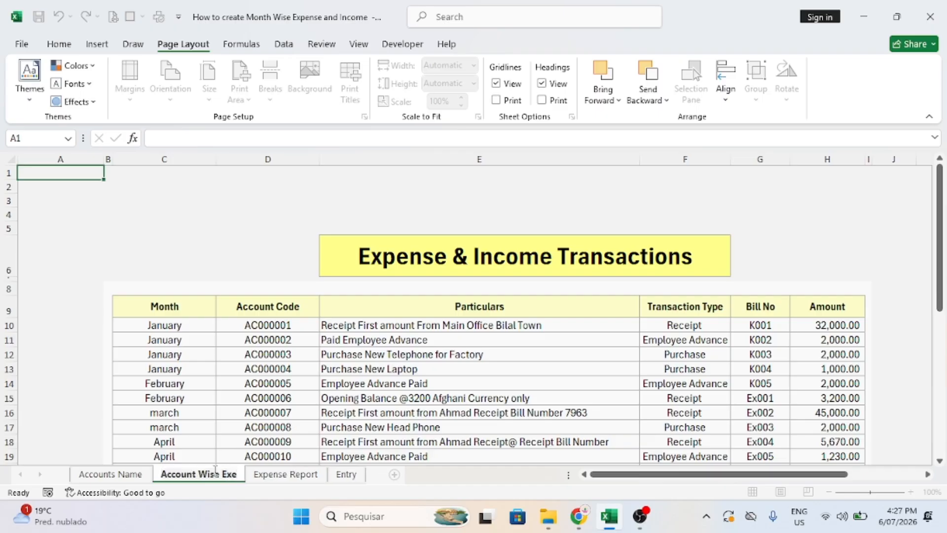
pyautogui.write(' Report')
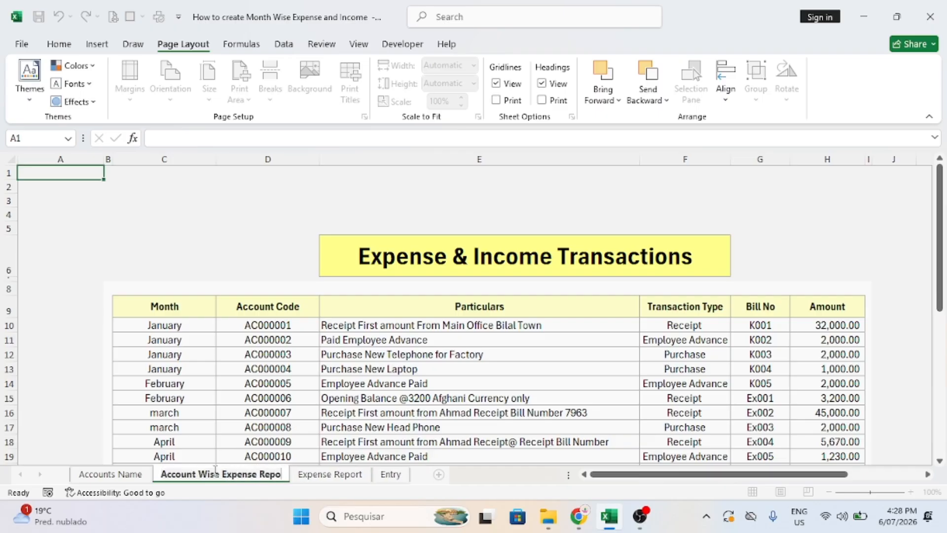
pyautogui.click(281, 463)
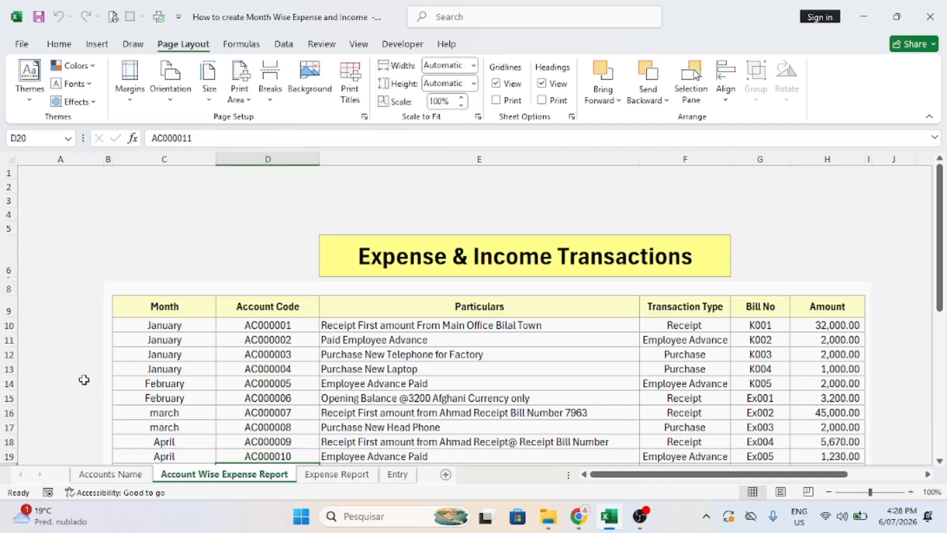
# Delete the extra transaction rows below row 11, leaving the two January entries.
pyautogui.moveTo(10, 354); pyautogui.dragTo(15, 442)
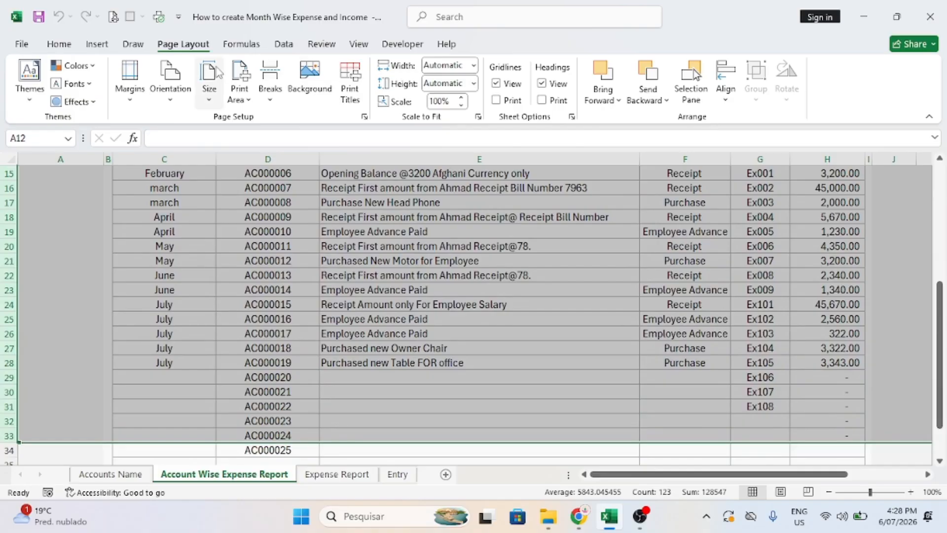
pyautogui.click(59, 46)
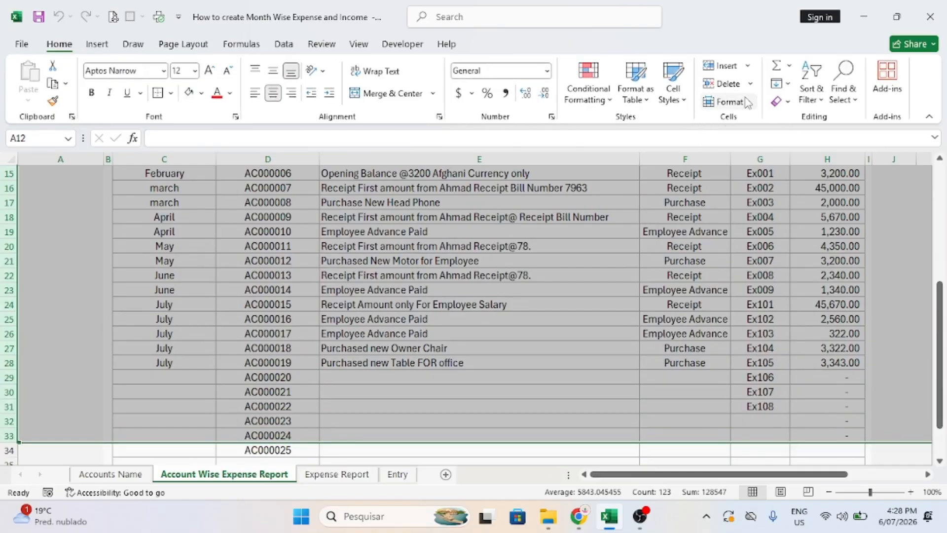
pyautogui.click(725, 83)
pyautogui.click(728, 85)
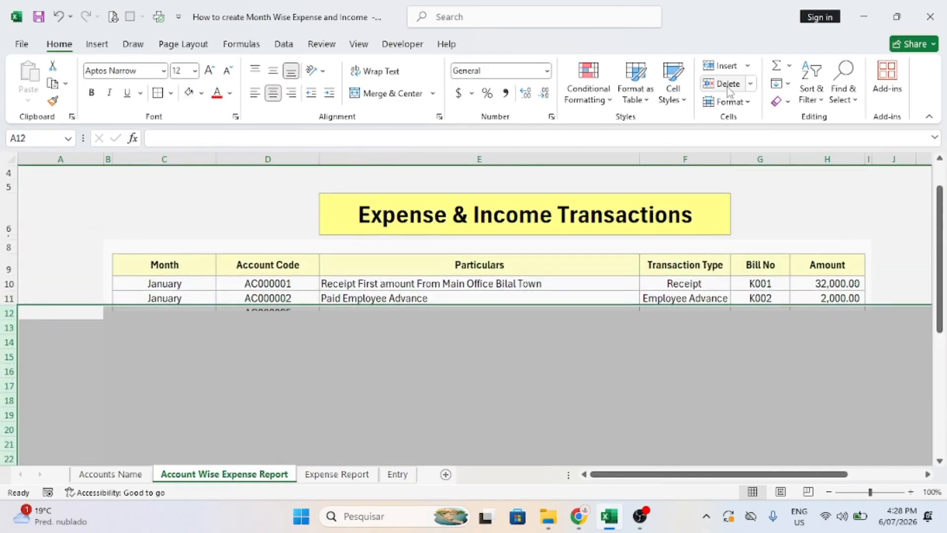
pyautogui.click(211, 326)
pyautogui.click(158, 297)
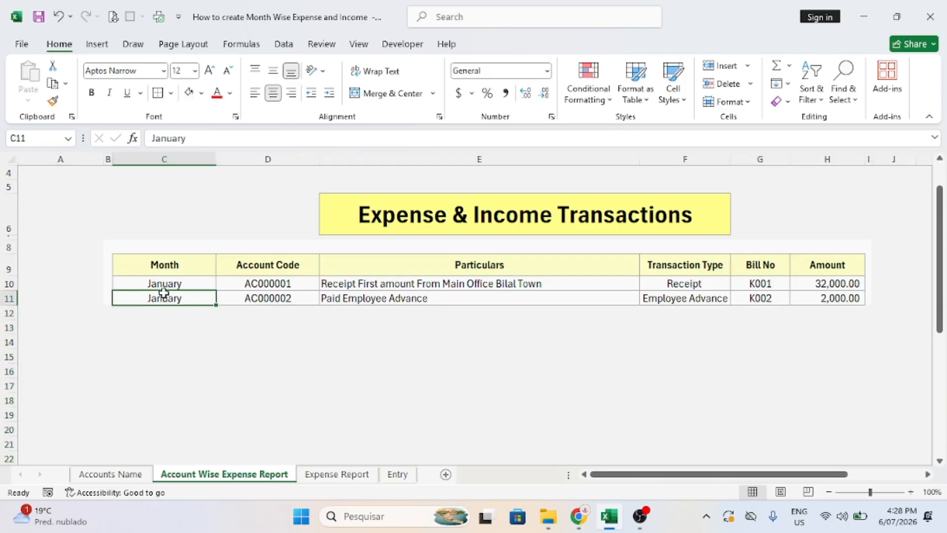
pyautogui.click(159, 268)
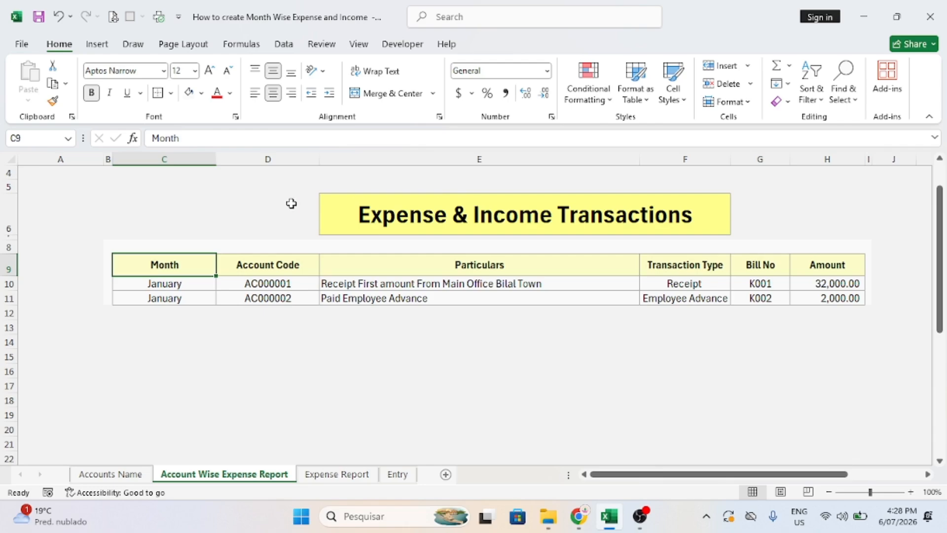
# Delete the title row 6 and restore row 6 to normal height.
pyautogui.click(7, 212)
pyautogui.click(723, 83)
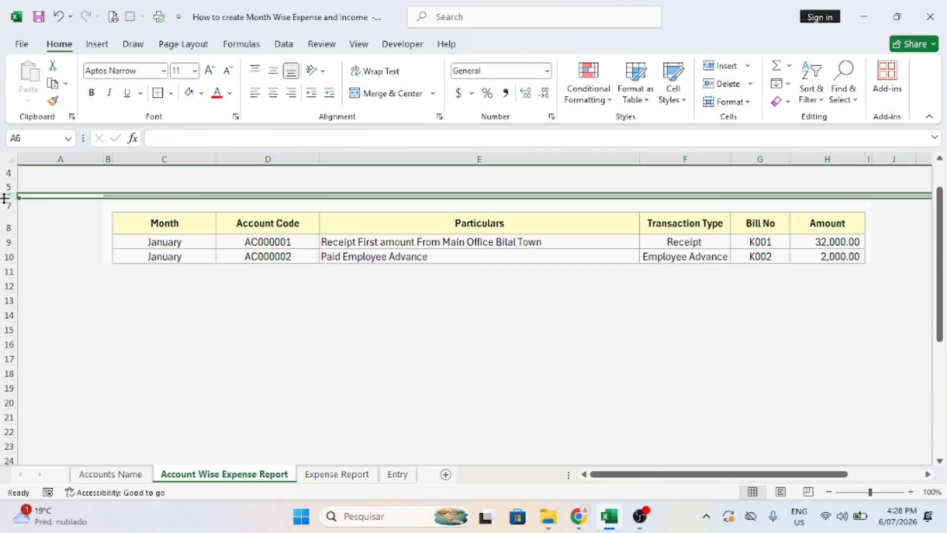
pyautogui.moveTo(5, 198); pyautogui.dragTo(5, 207)
pyautogui.click(194, 233)
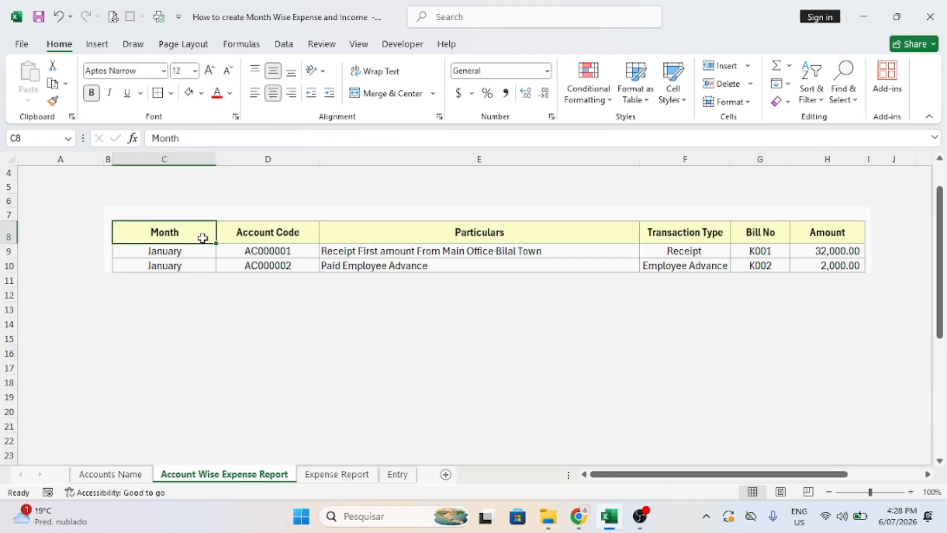
pyautogui.moveTo(112, 275); pyautogui.dragTo(861, 281)
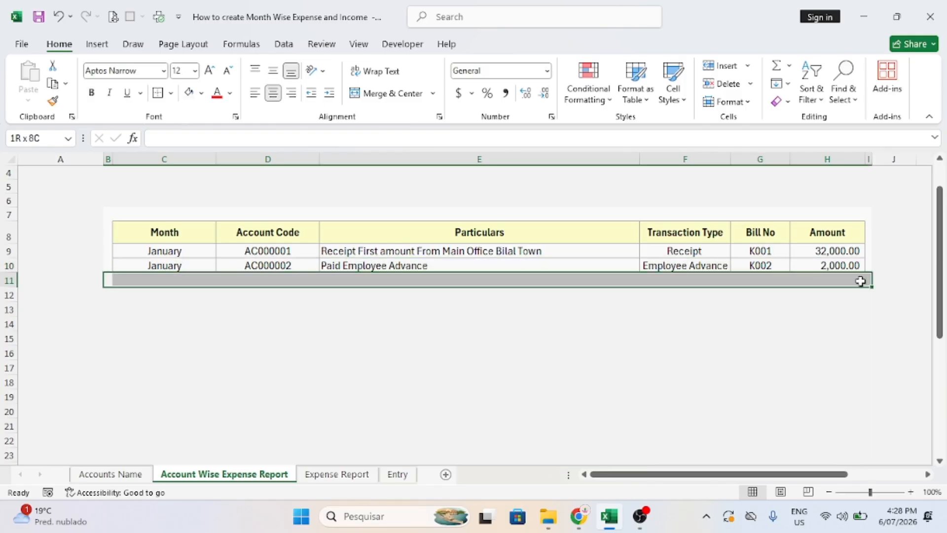
pyautogui.click(237, 338)
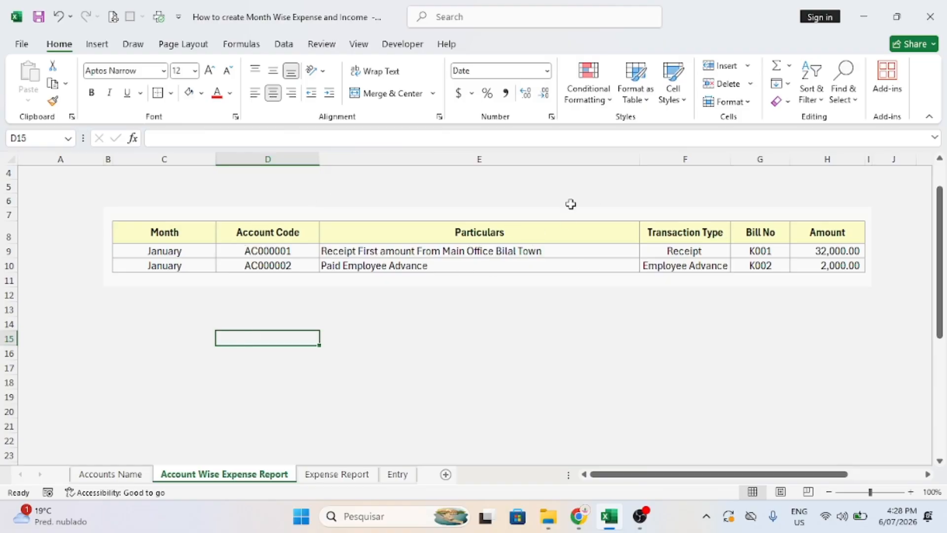
# Narrow the Particulars column and clear the table's data rows and the column M month list.
pyautogui.moveTo(636, 154); pyautogui.dragTo(405, 157)
pyautogui.moveTo(173, 251); pyautogui.dragTo(615, 276)
pyautogui.press('Delete')
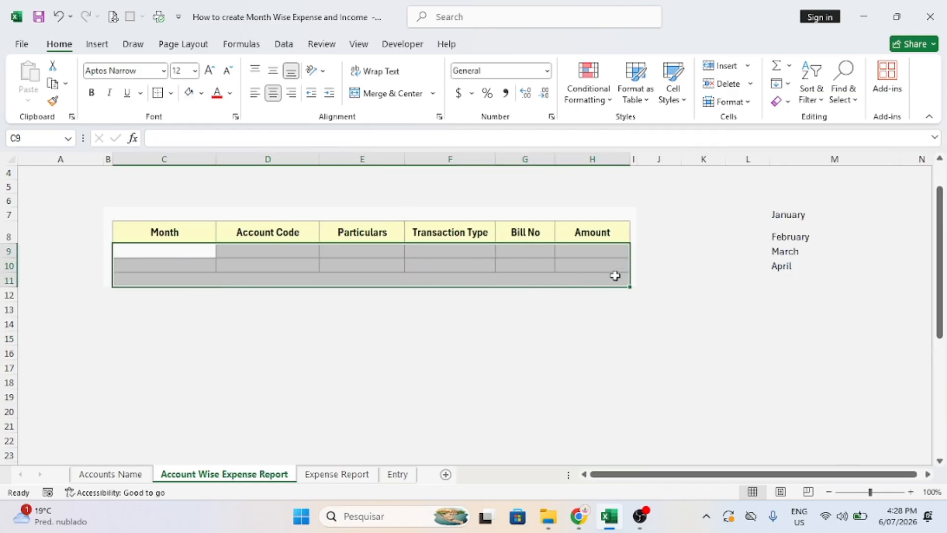
pyautogui.moveTo(790, 203); pyautogui.dragTo(784, 321)
pyautogui.press('Delete')
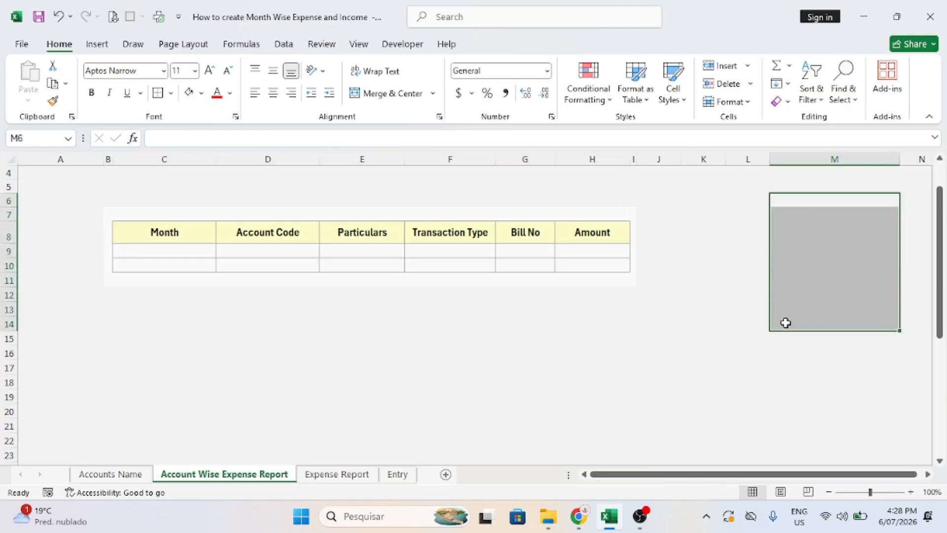
pyautogui.click(373, 350)
# Narrow column C and relabel the Month header as January.
pyautogui.click(151, 239)
pyautogui.moveTo(215, 158); pyautogui.dragTo(189, 159)
pyautogui.write('Ja')
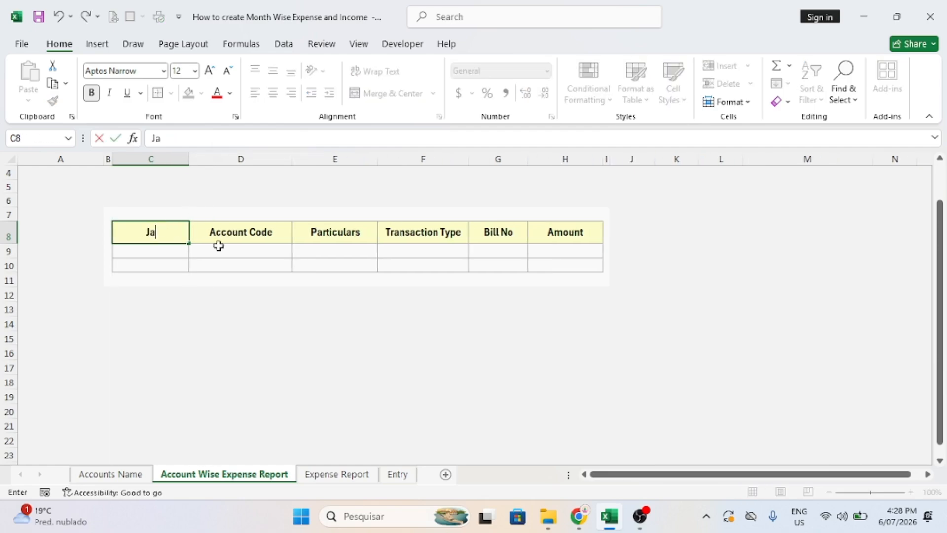
pyautogui.write('nuary')
pyautogui.press('Tab')
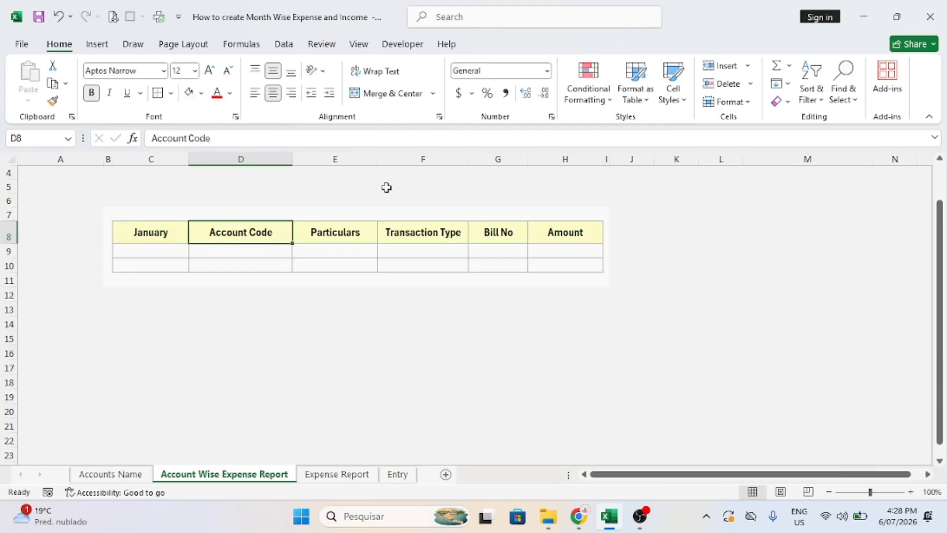
pyautogui.click(336, 157)
# Insert two blank columns twice between Account Code and Particulars.
pyautogui.moveTo(336, 156); pyautogui.dragTo(424, 163)
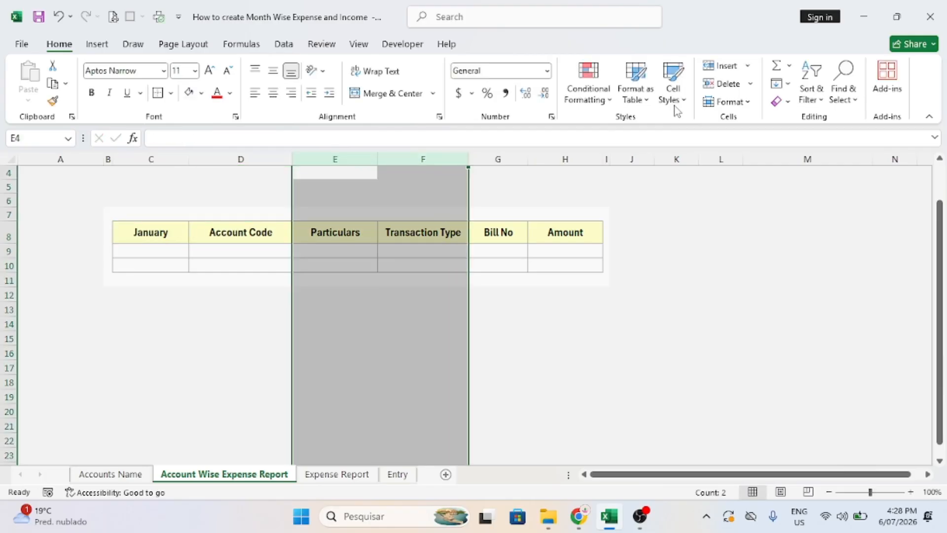
pyautogui.click(725, 66)
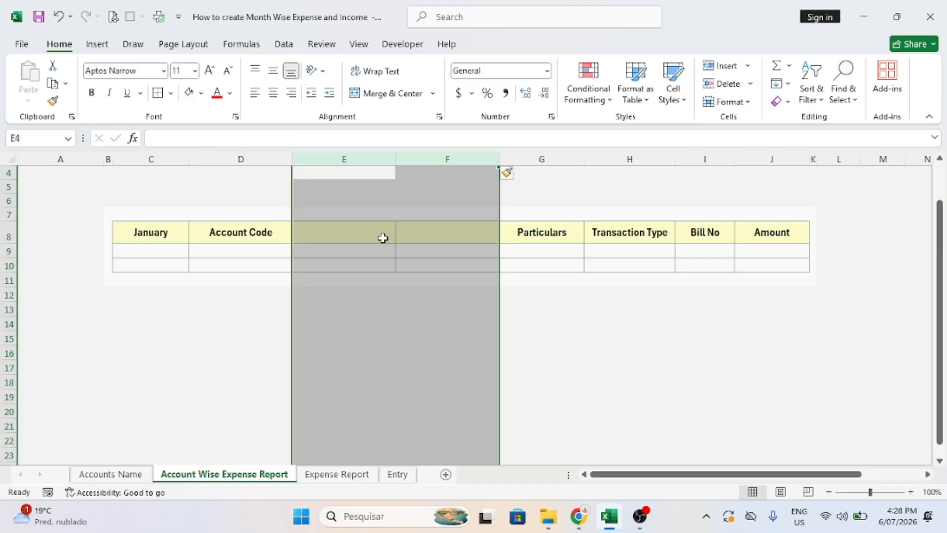
pyautogui.click(253, 232)
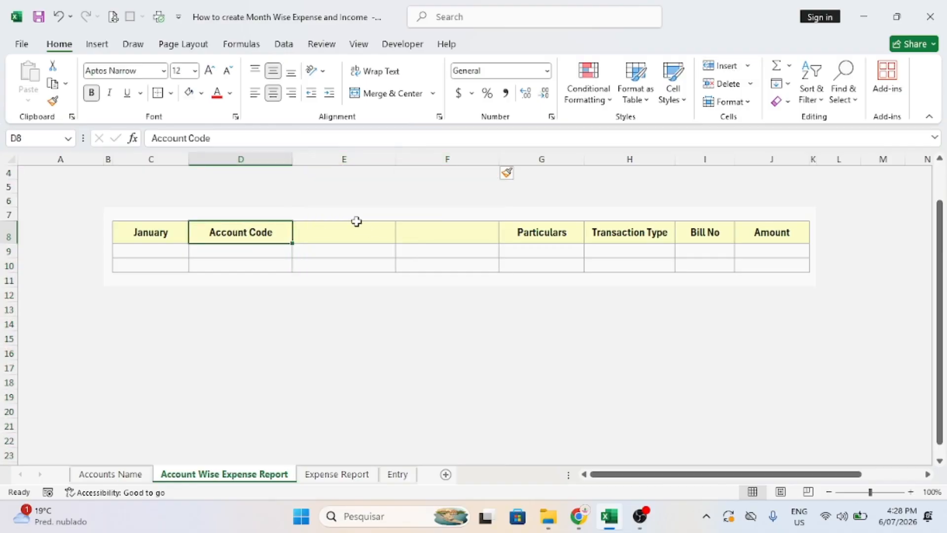
pyautogui.click(148, 236)
pyautogui.press('Right')
pyautogui.press('Right')
pyautogui.press('Right')
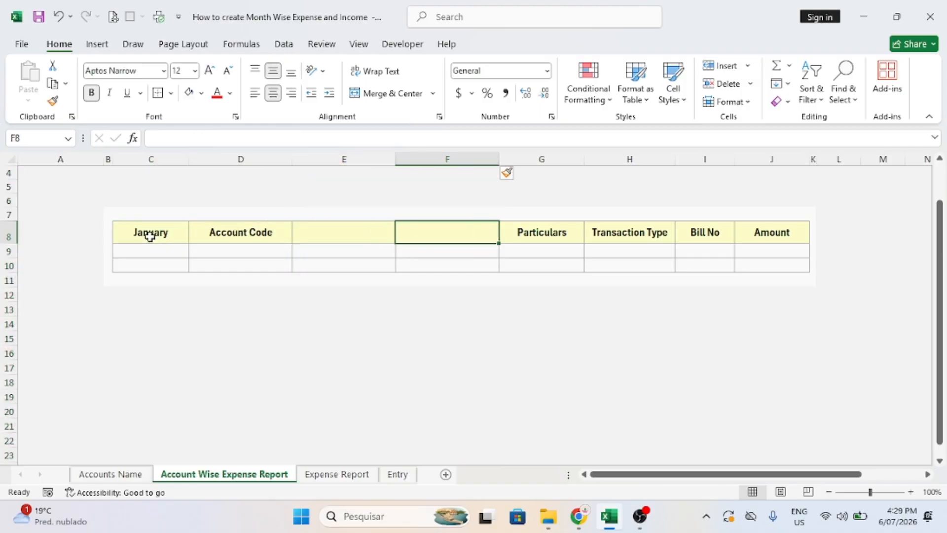
pyautogui.press('Right')
pyautogui.press('Right')
pyautogui.press('Right')
pyautogui.press('Right')
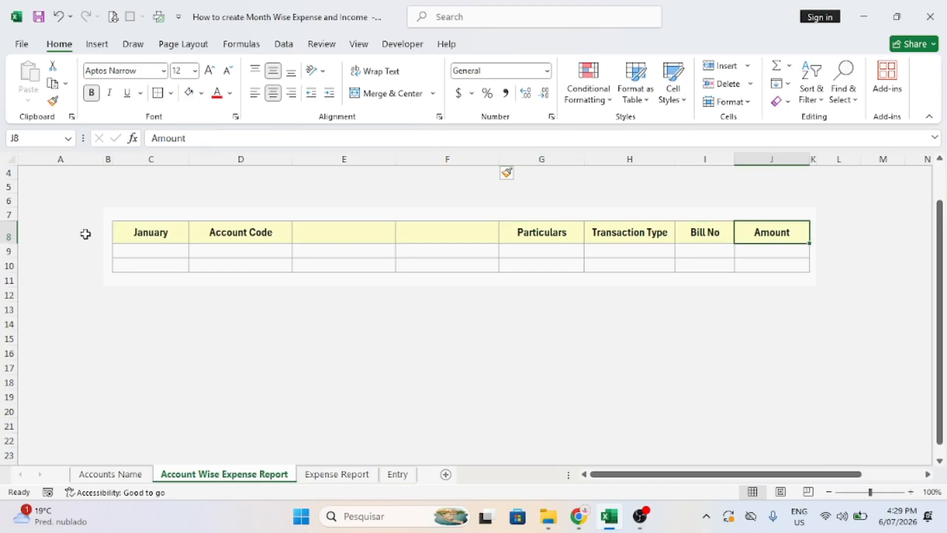
pyautogui.moveTo(351, 159); pyautogui.dragTo(482, 158)
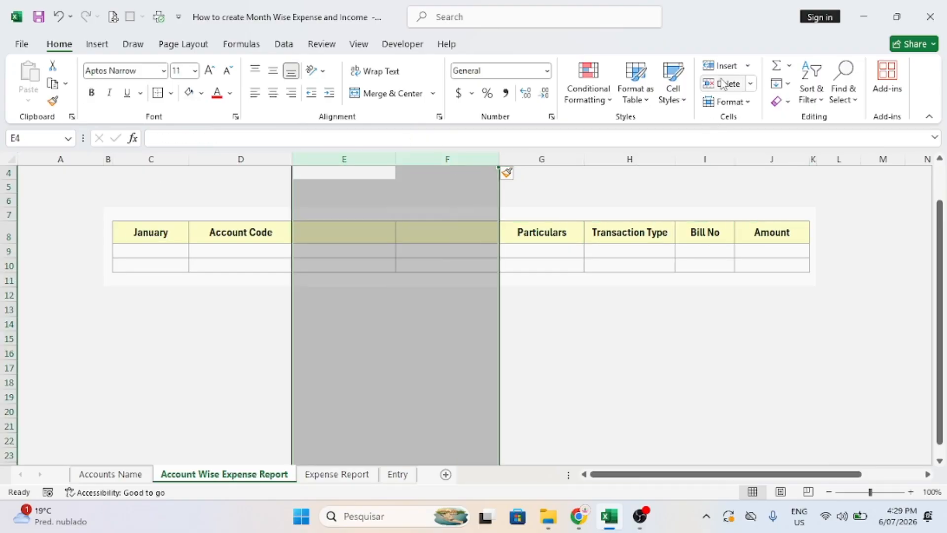
pyautogui.click(725, 66)
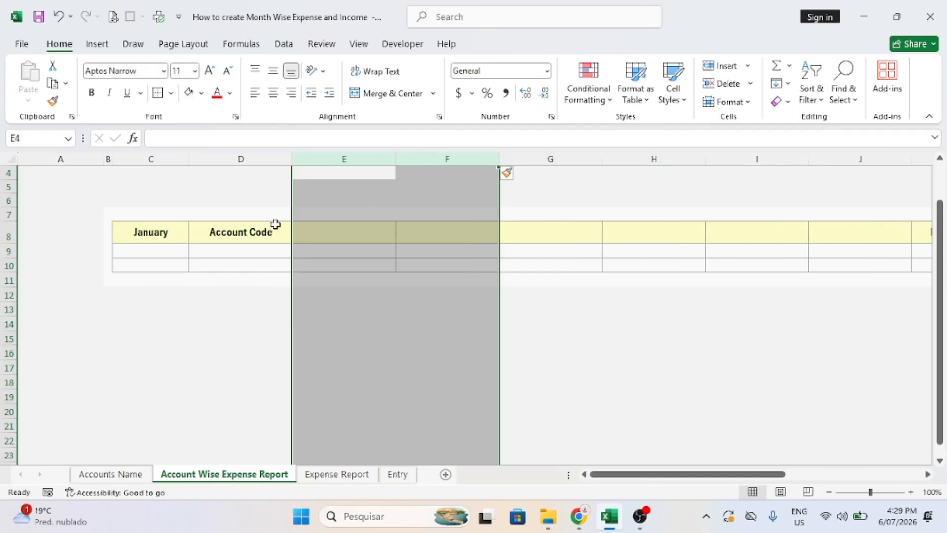
pyautogui.click(246, 223)
# Narrow columns A, C and D so the table shifts left.
pyautogui.moveTo(175, 158); pyautogui.dragTo(251, 156)
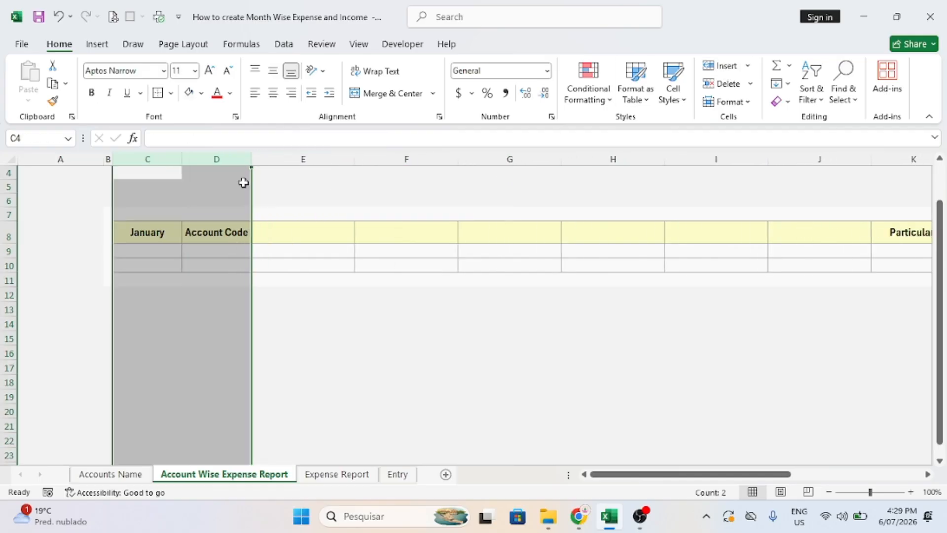
pyautogui.click(213, 227)
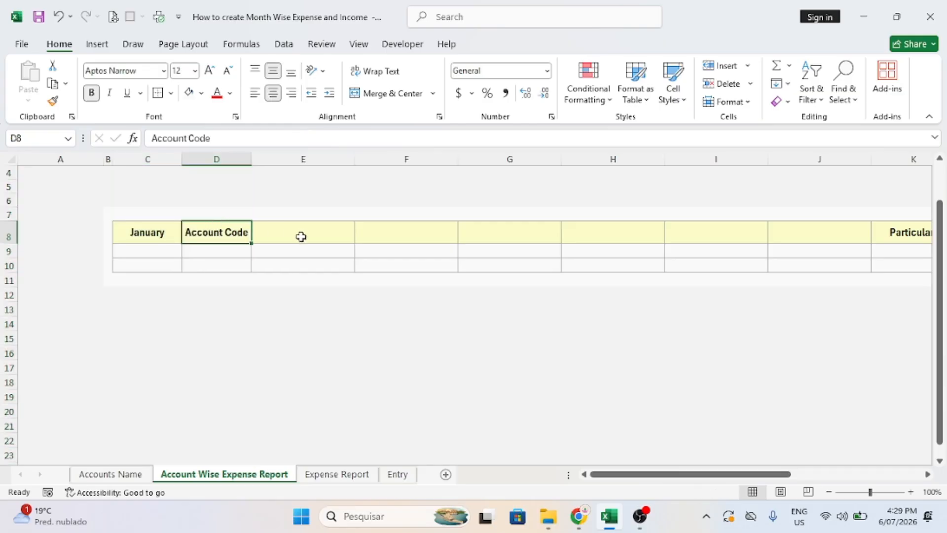
pyautogui.click(109, 159)
pyautogui.moveTo(102, 160); pyautogui.dragTo(35, 158)
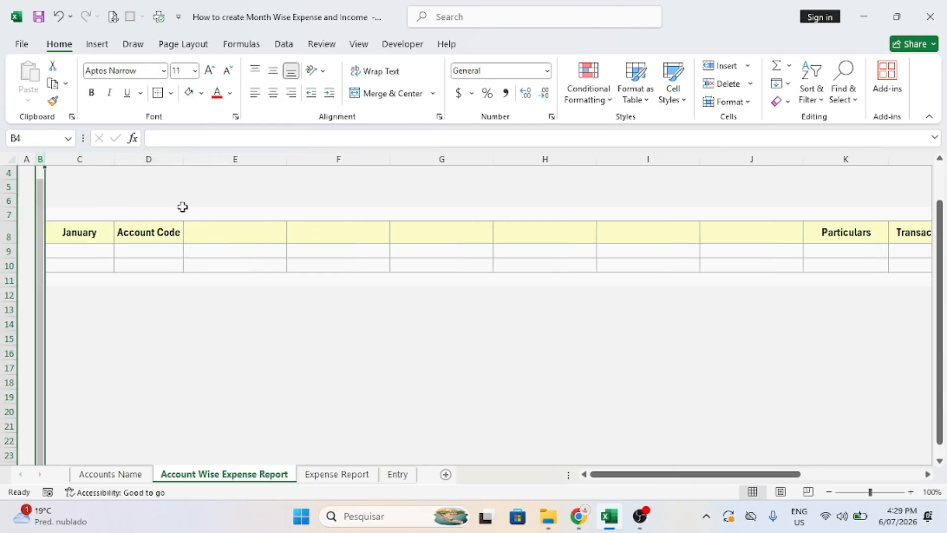
# Clear the Account Code heading and fill January through December across row 8.
pyautogui.click(263, 235)
pyautogui.click(169, 223)
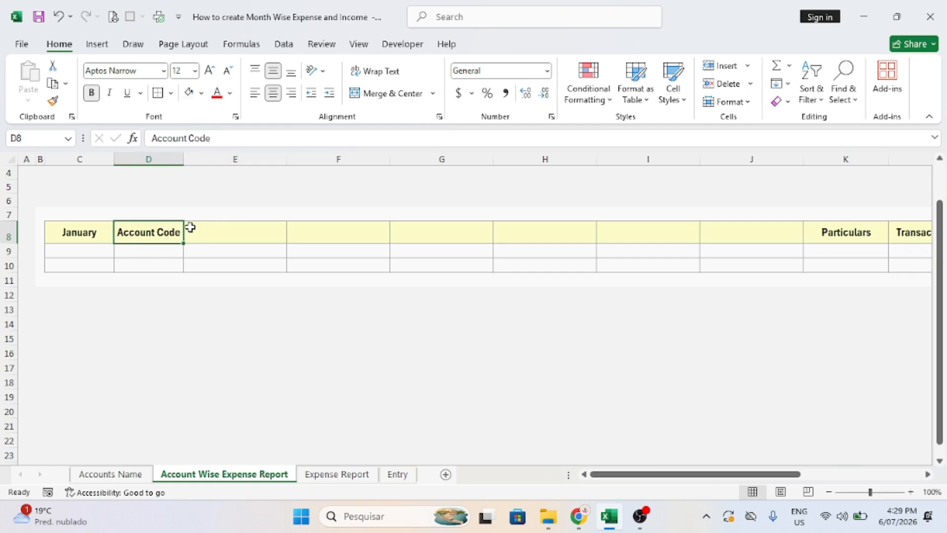
pyautogui.press('Delete')
pyautogui.click(81, 239)
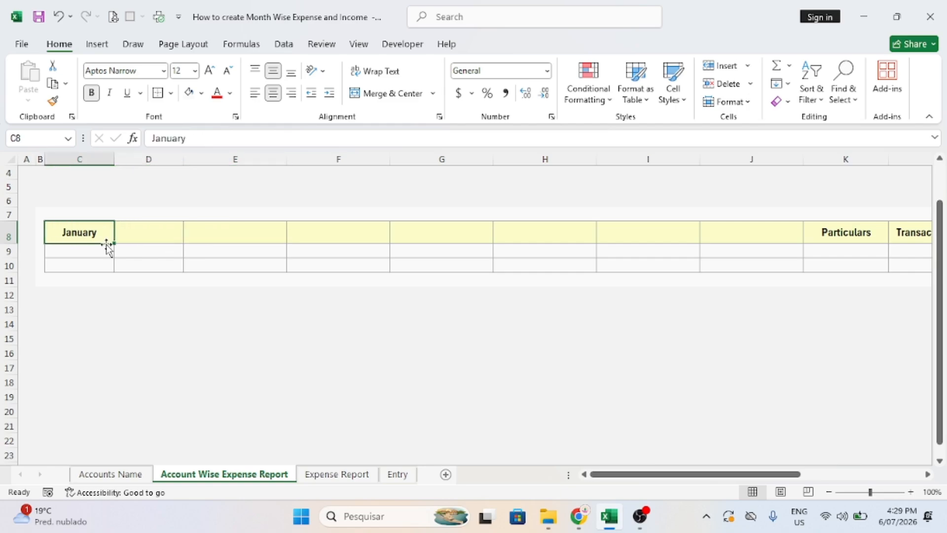
pyautogui.moveTo(113, 243); pyautogui.dragTo(712, 253)
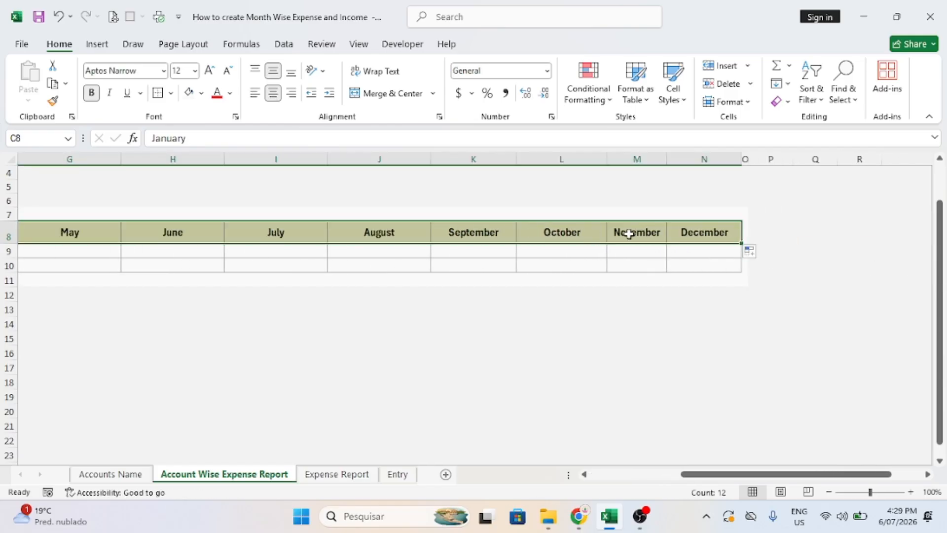
# Narrow the March, April, May, July, August, September and October columns.
pyautogui.click(308, 228)
pyautogui.moveTo(325, 159); pyautogui.dragTo(172, 159)
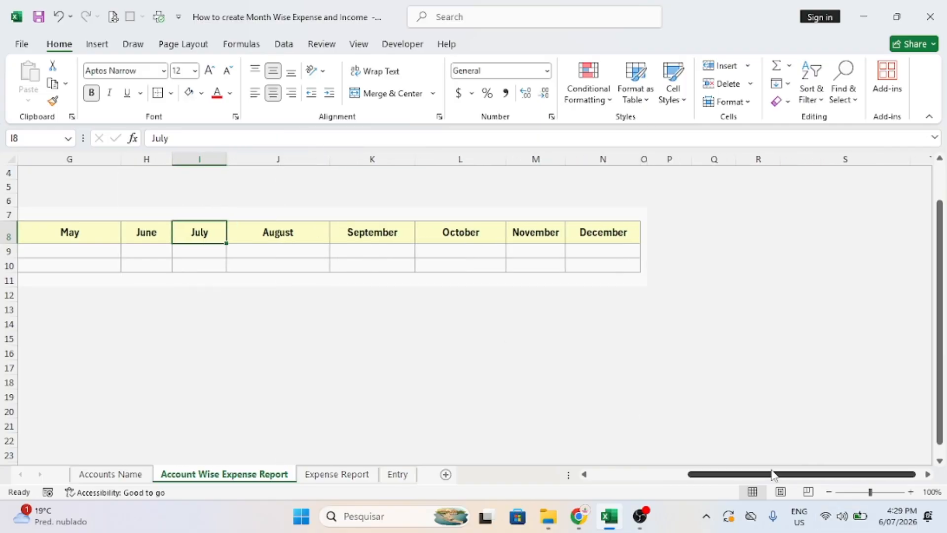
pyautogui.moveTo(773, 473); pyautogui.dragTo(674, 474)
pyautogui.moveTo(390, 159); pyautogui.dragTo(350, 158)
pyautogui.moveTo(287, 158); pyautogui.dragTo(249, 160)
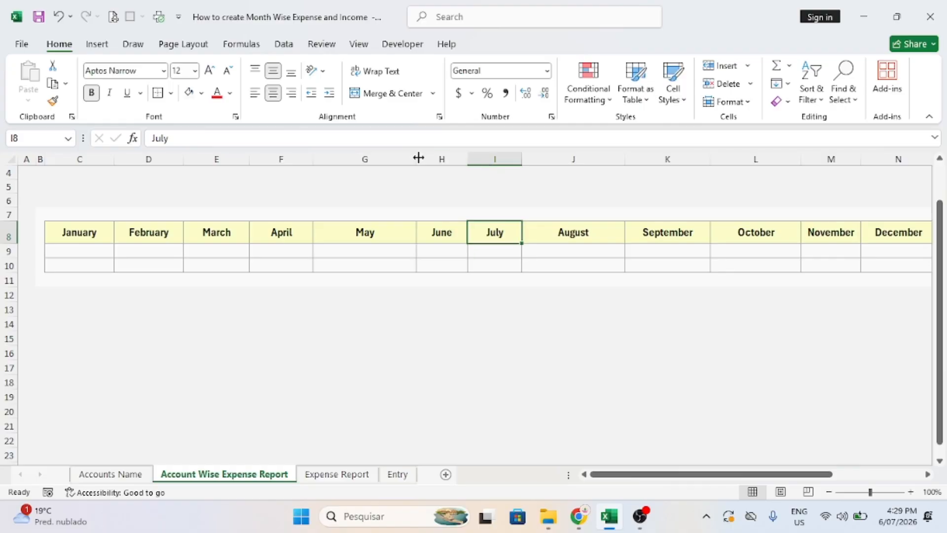
pyautogui.moveTo(417, 158); pyautogui.dragTo(369, 159)
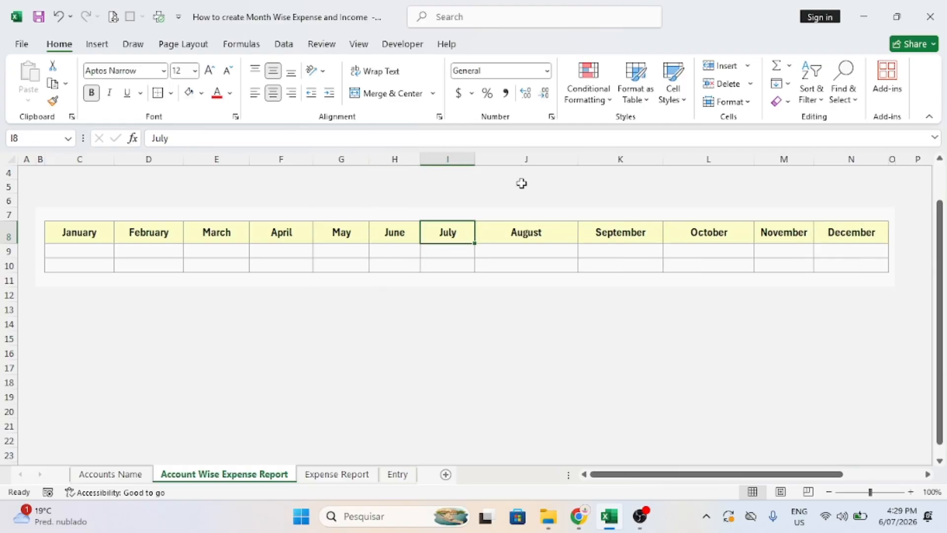
pyautogui.moveTo(578, 159); pyautogui.dragTo(529, 166)
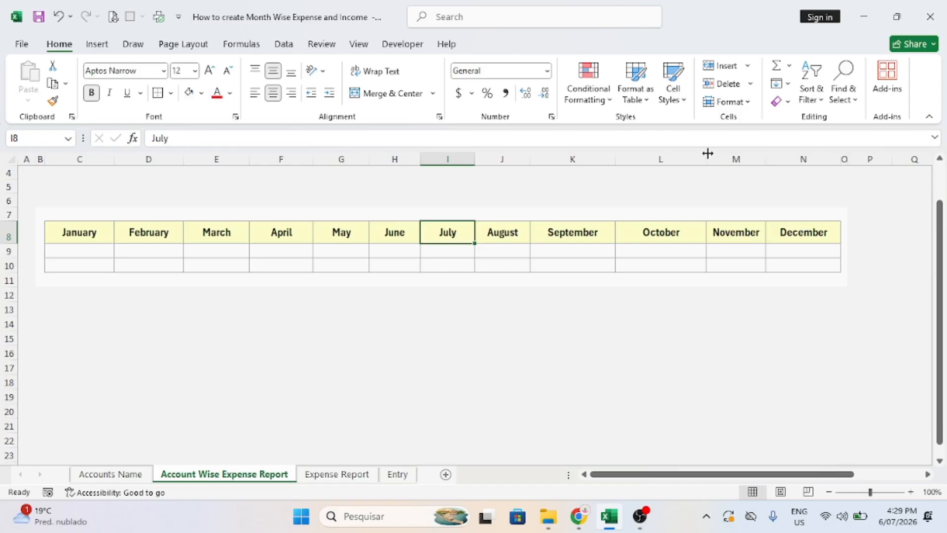
pyautogui.moveTo(707, 153); pyautogui.dragTo(678, 159)
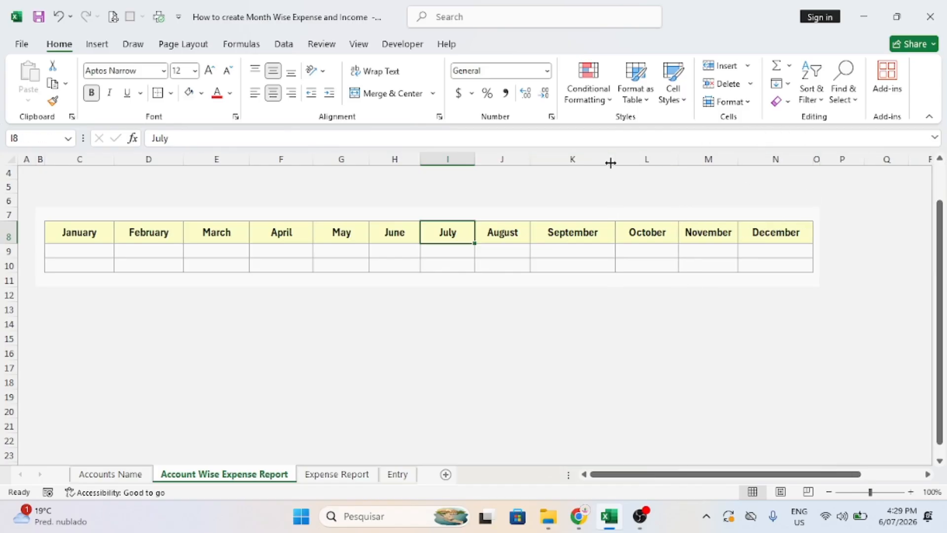
pyautogui.moveTo(610, 163); pyautogui.dragTo(587, 165)
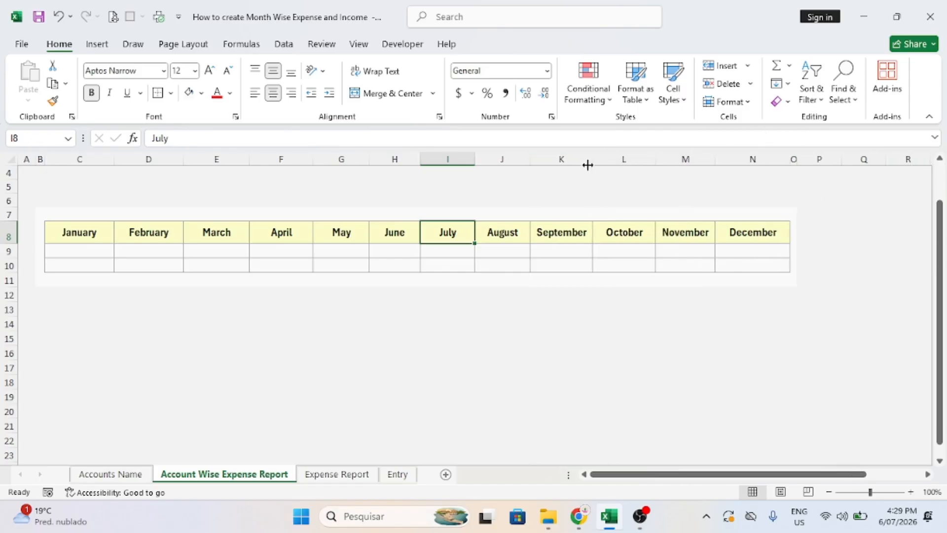
# Remove the surplus December column so the header ends at December in column N.
pyautogui.click(753, 159)
pyautogui.click(721, 66)
pyautogui.click(759, 232)
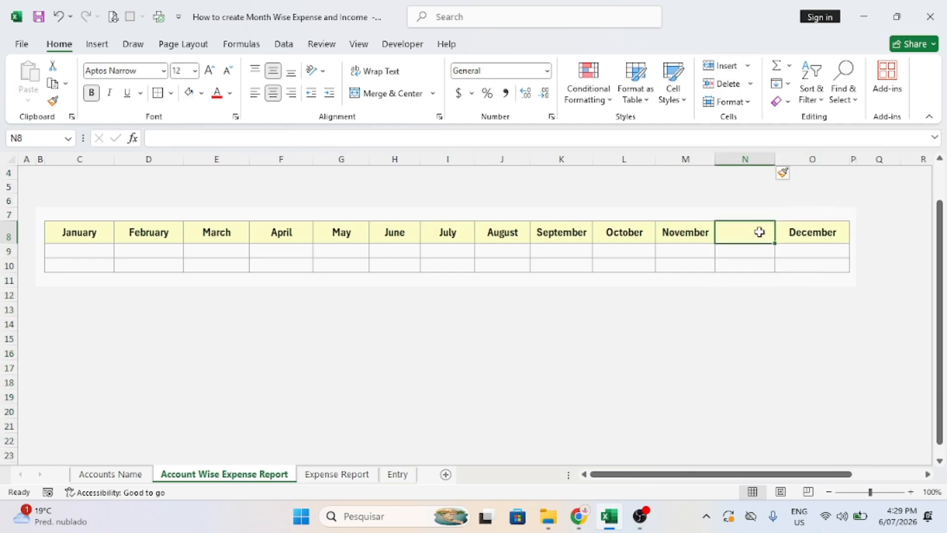
pyautogui.write('Dece')
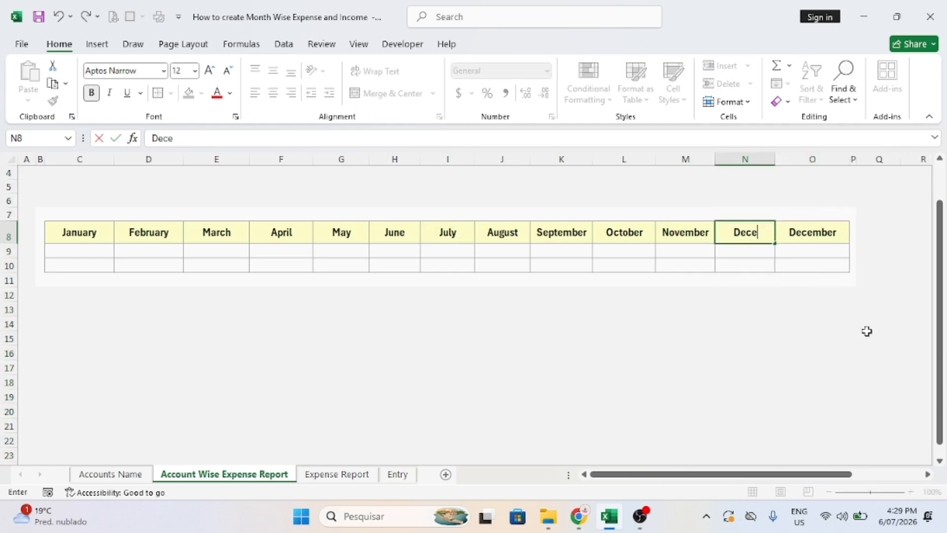
pyautogui.write('mber')
pyautogui.press('Tab')
pyautogui.write('T')
pyautogui.press('BackSpace')
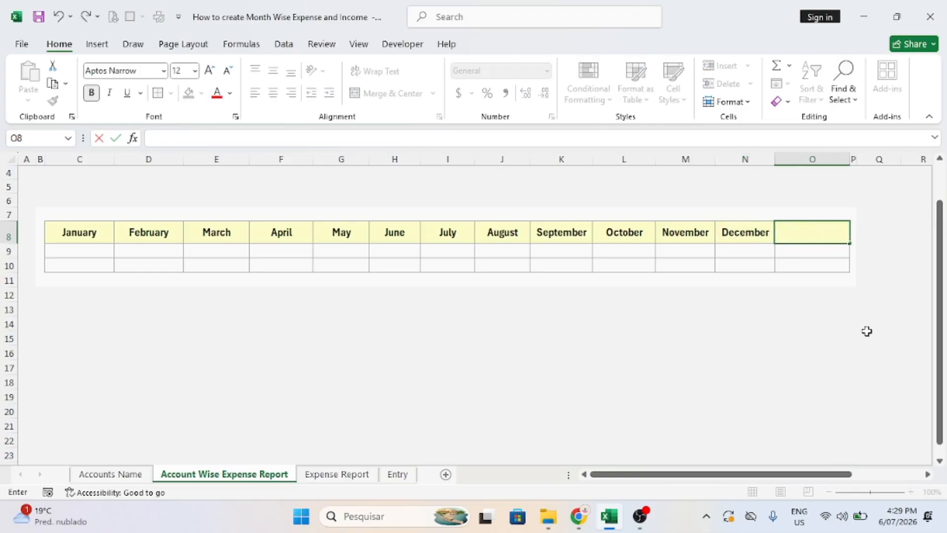
pyautogui.press('Escape')
pyautogui.click(813, 336)
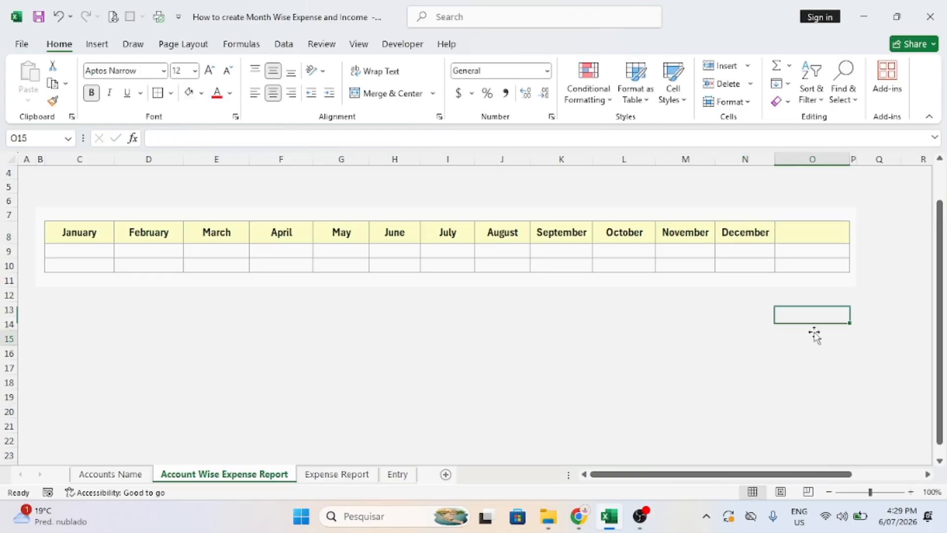
pyautogui.hotkey('ctrl', 'z')
pyautogui.hotkey('ctrl', 'z')
pyautogui.hotkey('ctrl', 'z')
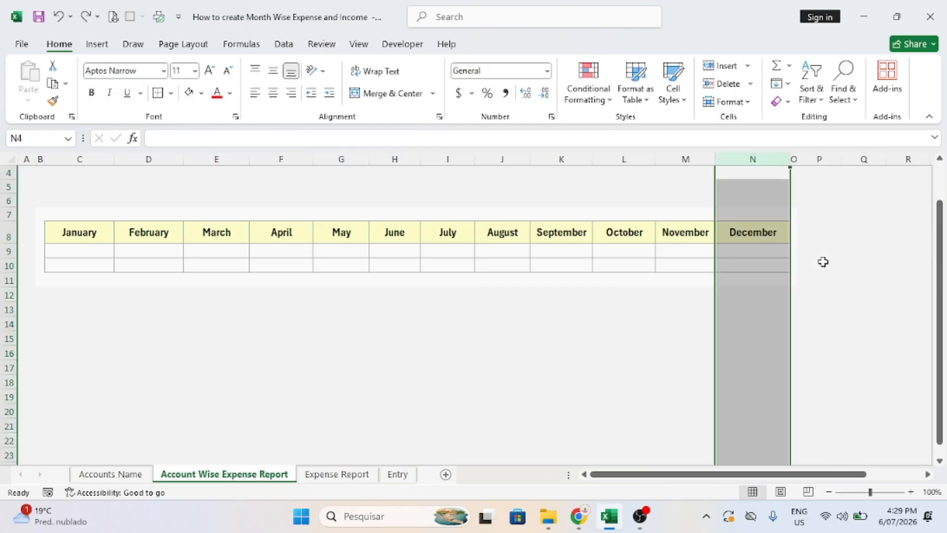
pyautogui.click(106, 265)
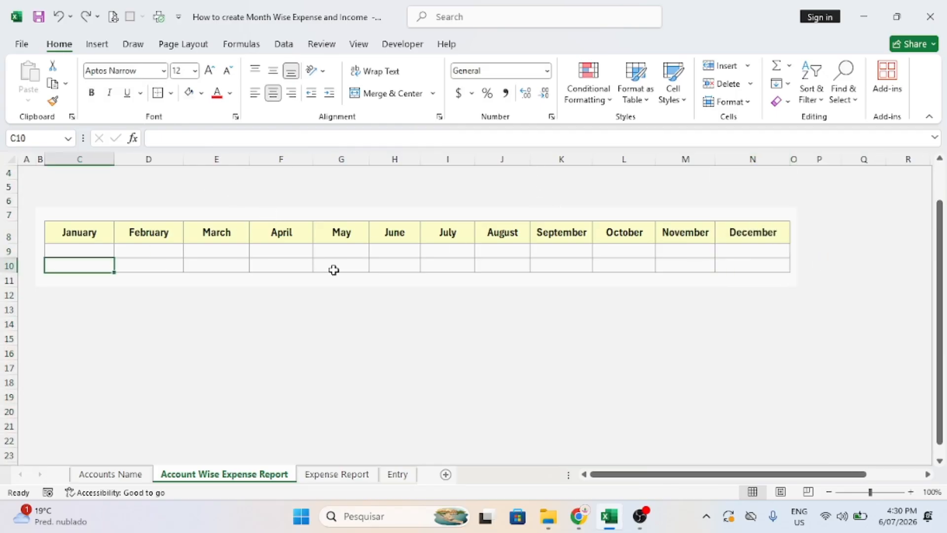
pyautogui.click(299, 234)
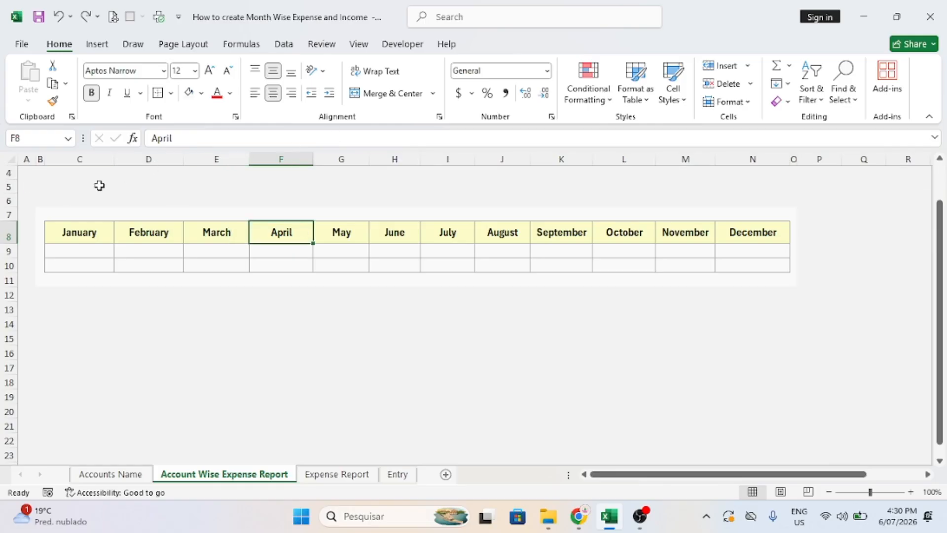
# Insert blank rows above the month table and make row 8 taller.
pyautogui.click(9, 187)
pyautogui.click(720, 66)
pyautogui.click(720, 65)
pyautogui.click(720, 65)
pyautogui.click(720, 66)
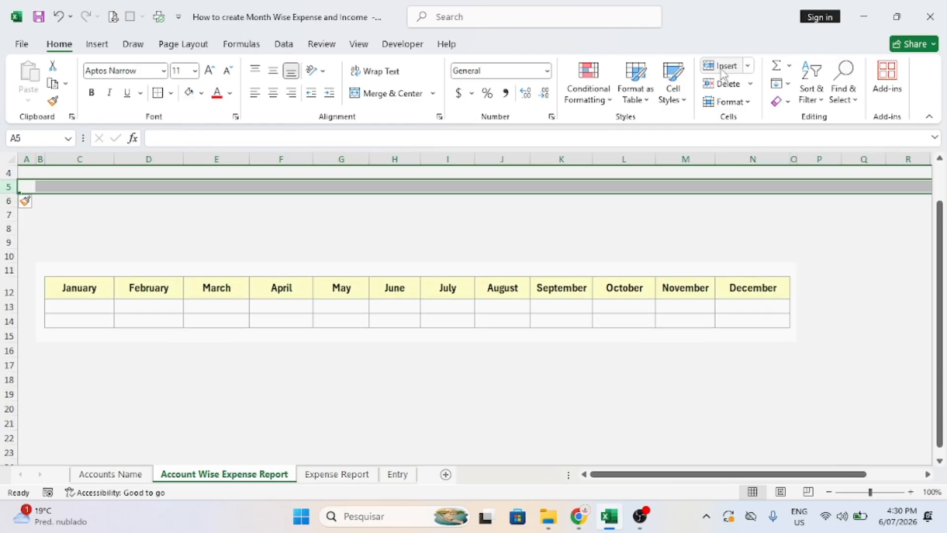
pyautogui.click(720, 66)
pyautogui.click(145, 252)
pyautogui.click(132, 226)
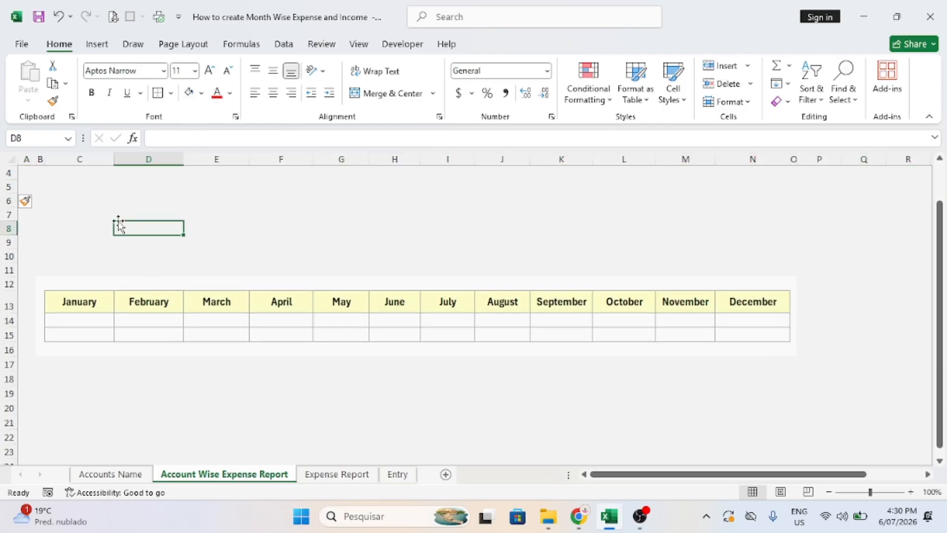
pyautogui.moveTo(13, 234)
pyautogui.mouseDown()
pyautogui.moveTo(12, 256)
pyautogui.moveTo(9, 248)
pyautogui.mouseUp()
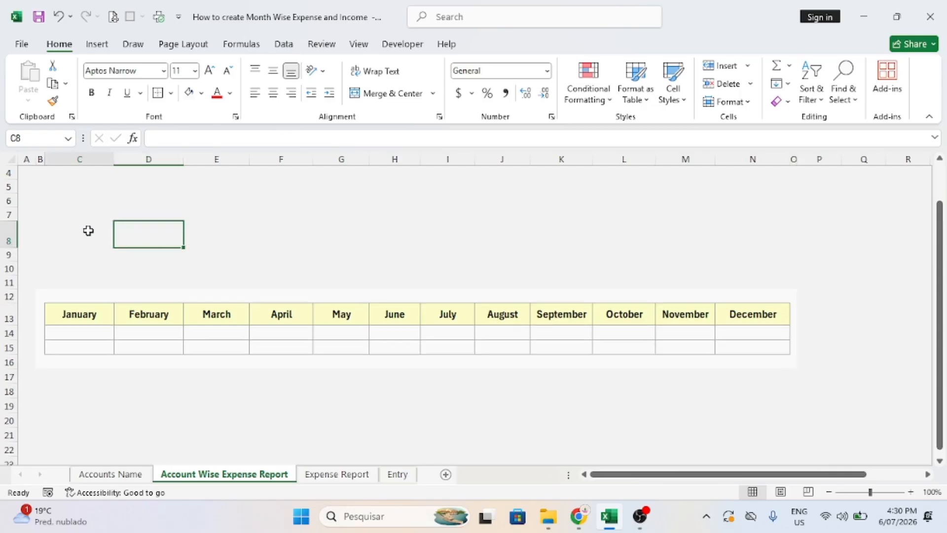
# Merge C8:E8 into a yellow label cell and insert a blank row at row 10.
pyautogui.moveTo(89, 230); pyautogui.dragTo(214, 232)
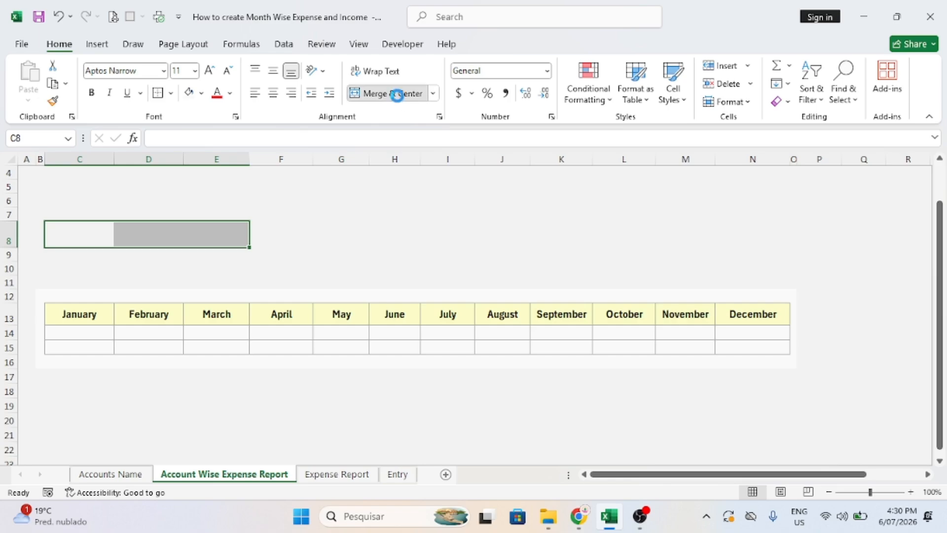
pyautogui.click(395, 93)
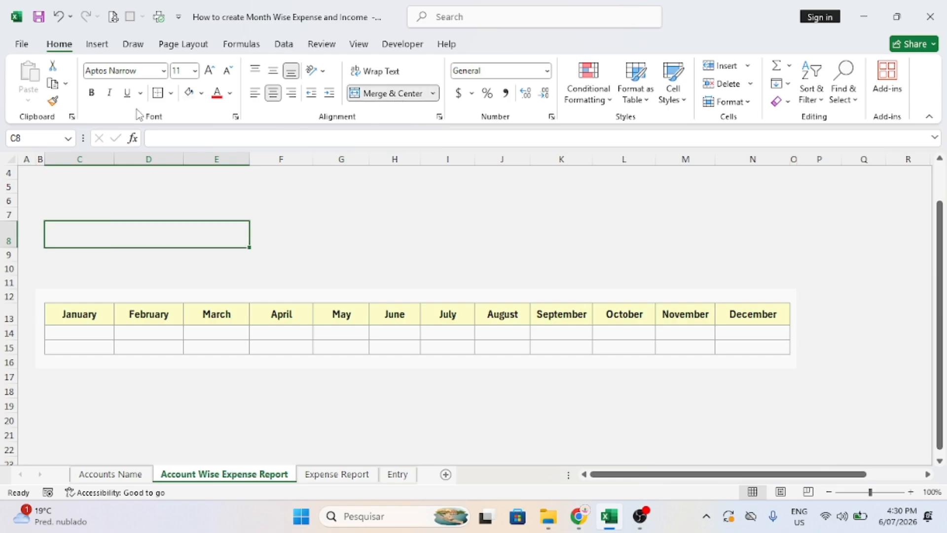
pyautogui.click(201, 94)
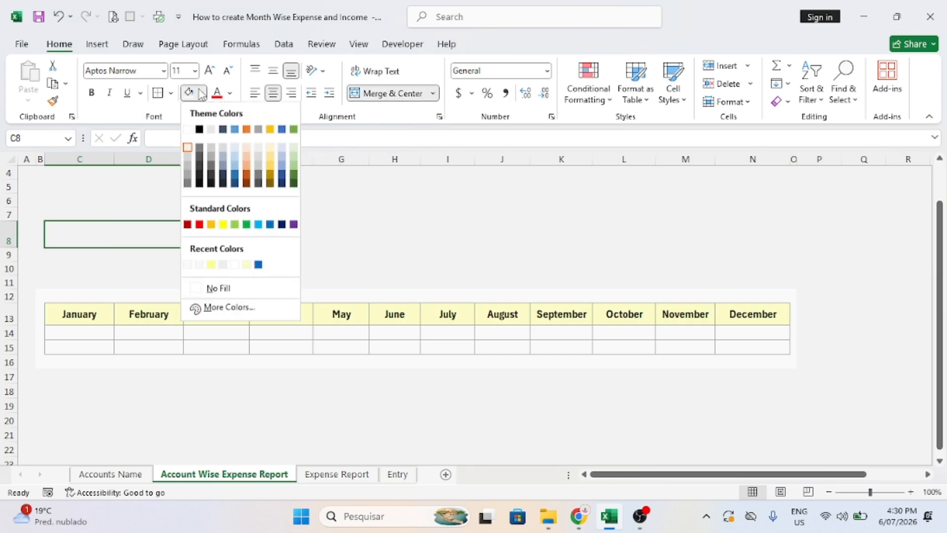
pyautogui.click(211, 264)
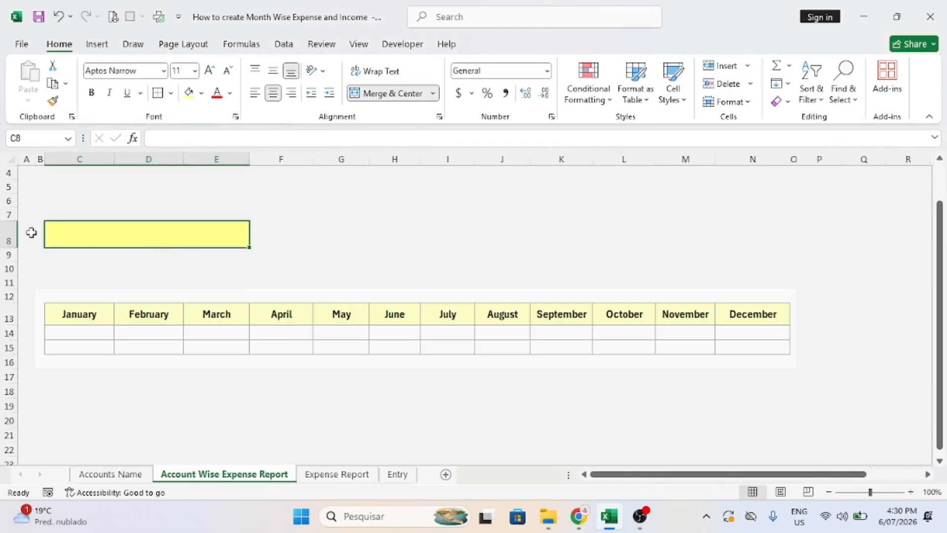
pyautogui.click(7, 239)
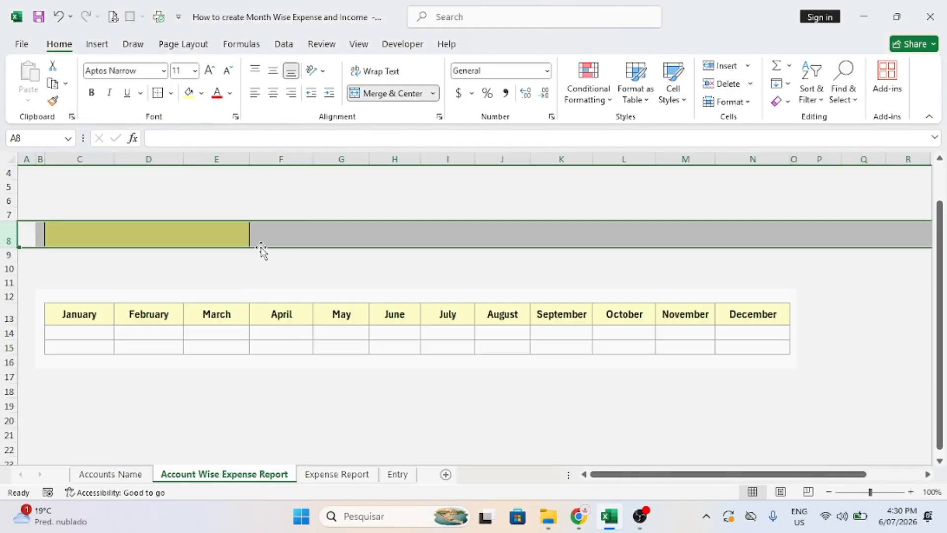
pyautogui.click(6, 269)
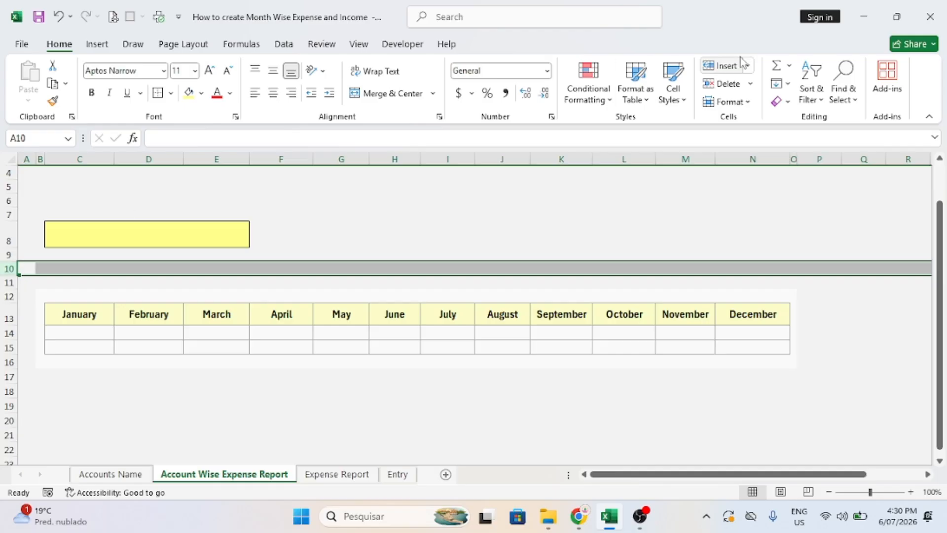
pyautogui.click(720, 66)
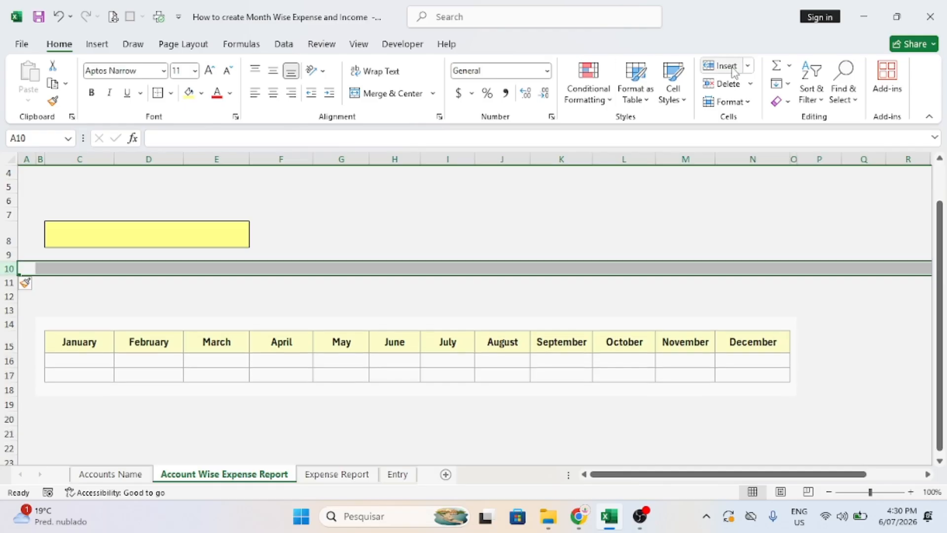
pyautogui.click(260, 281)
# Merge F8:H8 into one cell filled with a light colour.
pyautogui.click(134, 238)
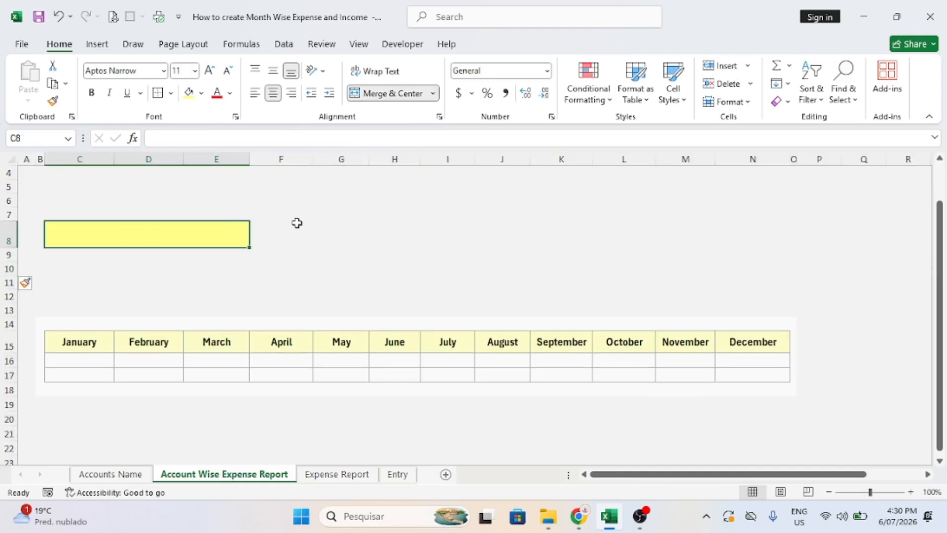
pyautogui.moveTo(263, 228); pyautogui.dragTo(393, 223)
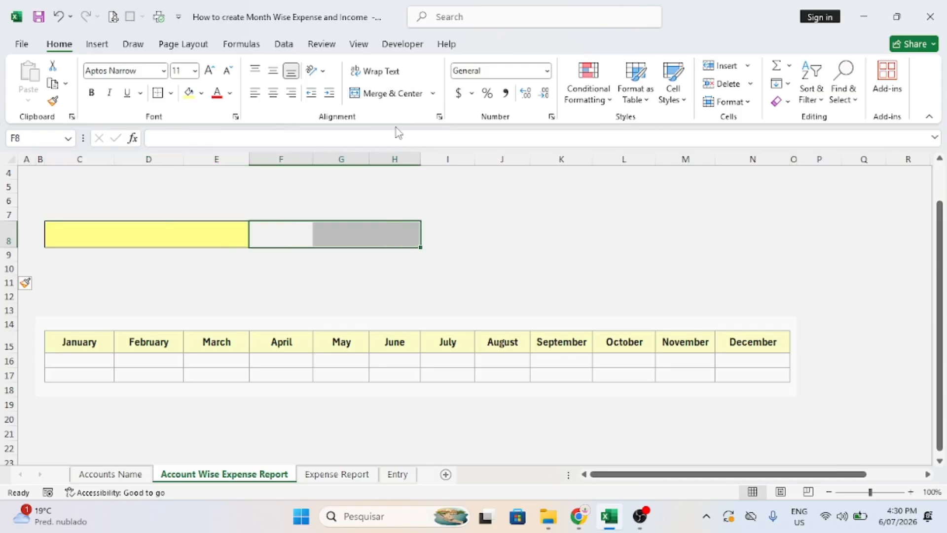
pyautogui.click(381, 94)
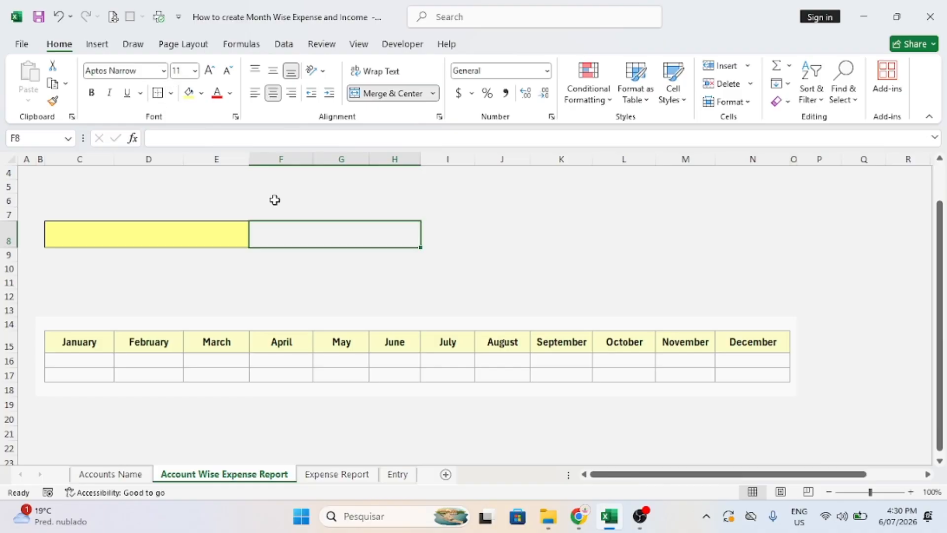
pyautogui.click(201, 93)
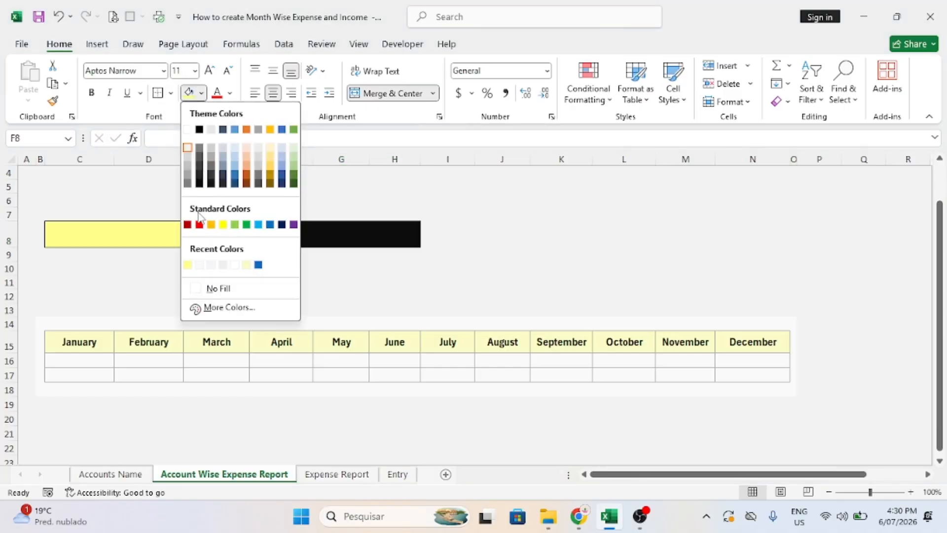
pyautogui.click(200, 264)
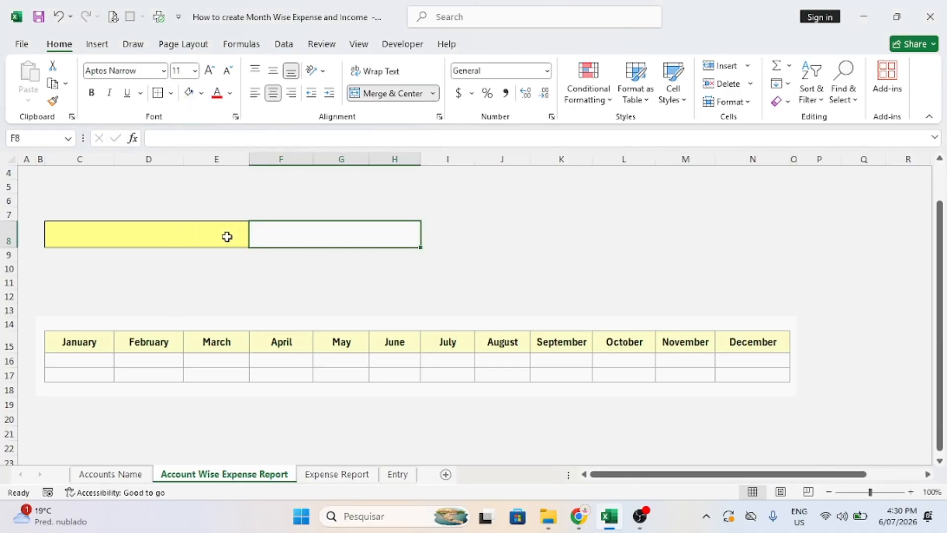
# Copy the C8:H8 label-and-value bar to row 11 and make row 11 taller.
pyautogui.moveTo(227, 237); pyautogui.dragTo(333, 229)
pyautogui.hotkey('ctrl', 'c')
pyautogui.press('Down')
pyautogui.press('Down')
pyautogui.press('Down')
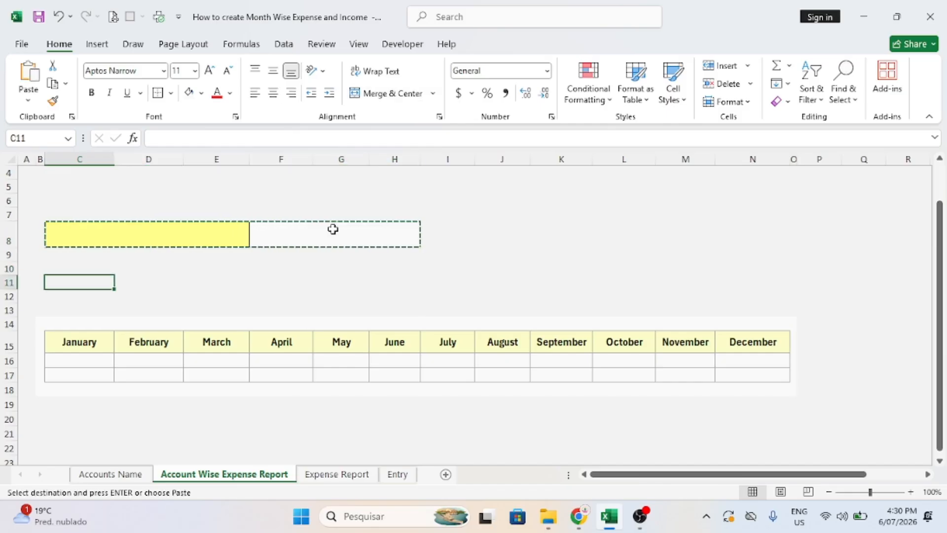
pyautogui.press('Return')
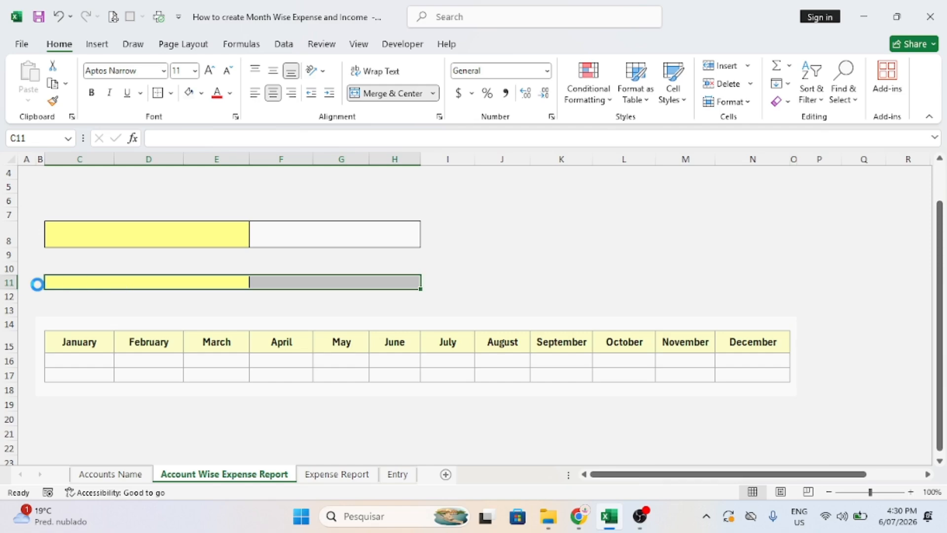
pyautogui.moveTo(5, 290)
pyautogui.mouseDown()
pyautogui.moveTo(6, 308)
pyautogui.moveTo(11, 300)
pyautogui.mouseUp()
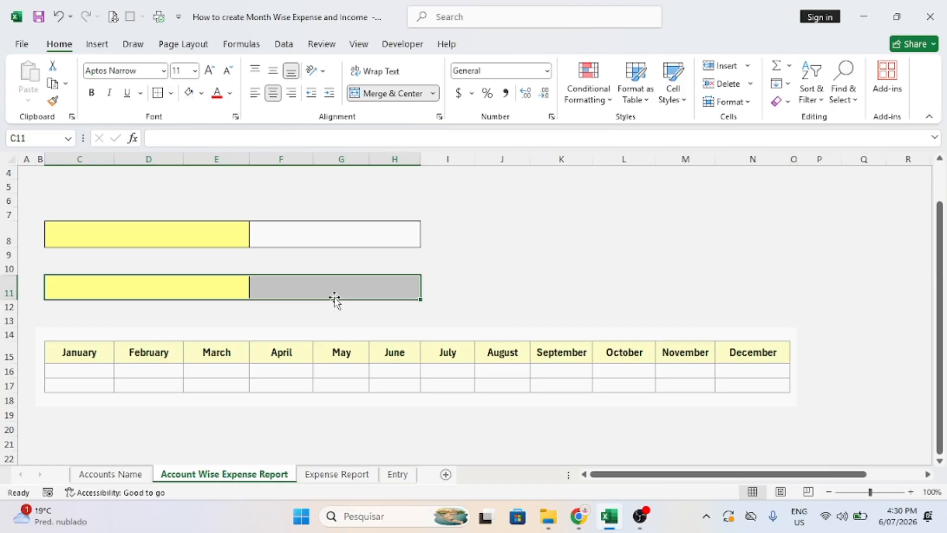
pyautogui.click(173, 238)
# Label C8 'Select Account Name' and format both labels bold italic, size 18, Aptos Display, vertically centered.
pyautogui.write('S')
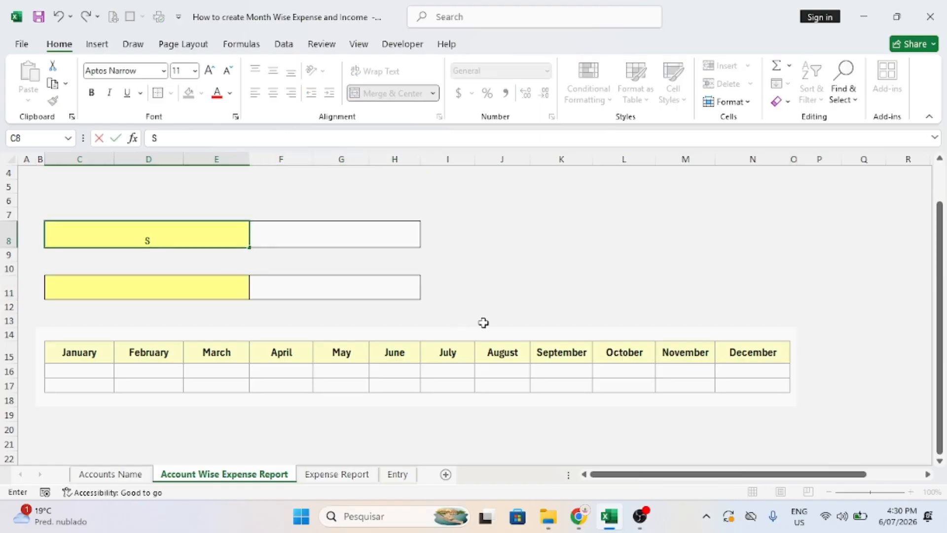
pyautogui.write('elect Account Name')
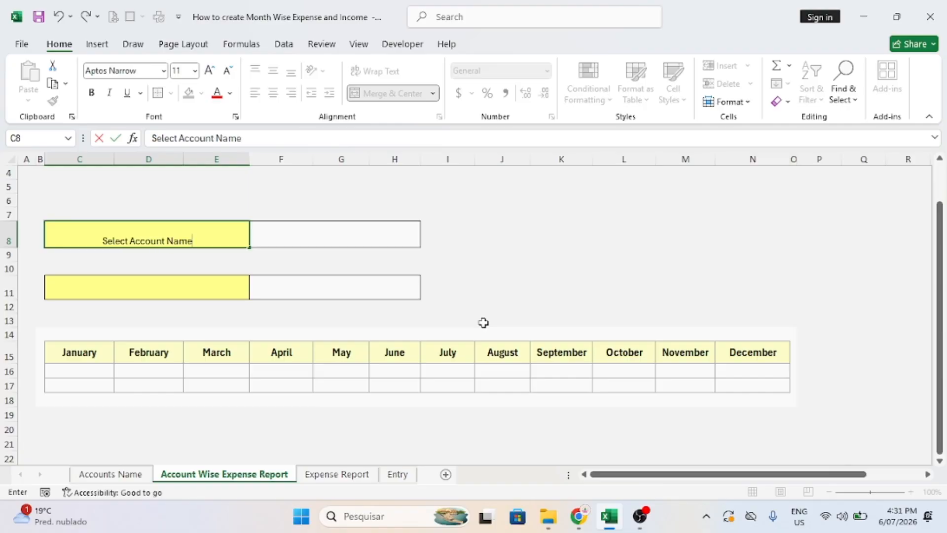
pyautogui.click(233, 257)
pyautogui.click(173, 232)
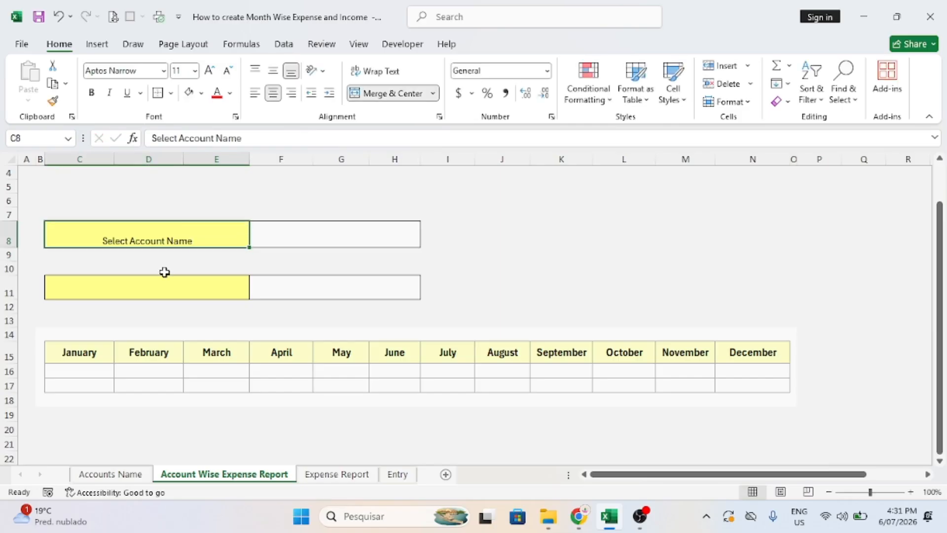
pyautogui.keyDown('ctrl'); pyautogui.click(137, 285); pyautogui.keyUp('ctrl')
pyautogui.click(272, 71)
pyautogui.click(209, 70)
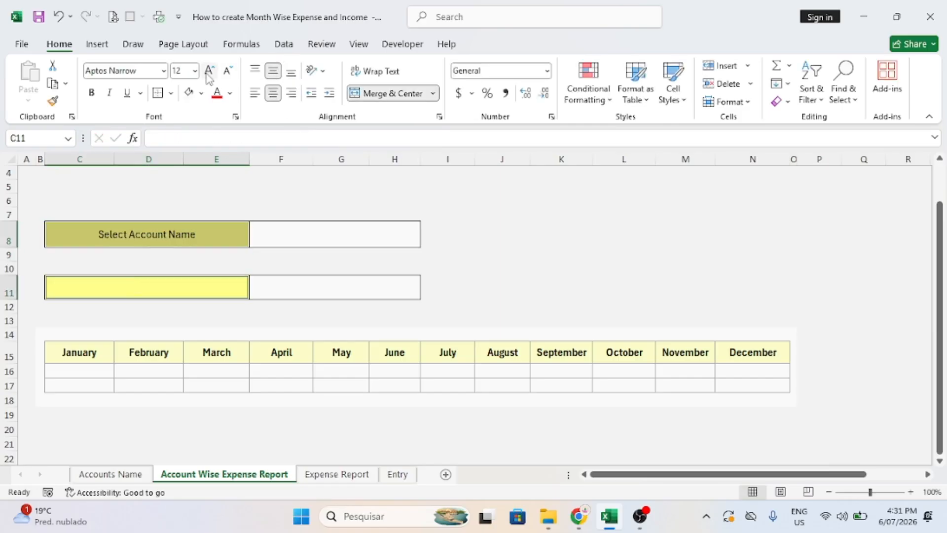
pyautogui.click(209, 72)
pyautogui.click(209, 71)
pyautogui.click(209, 71)
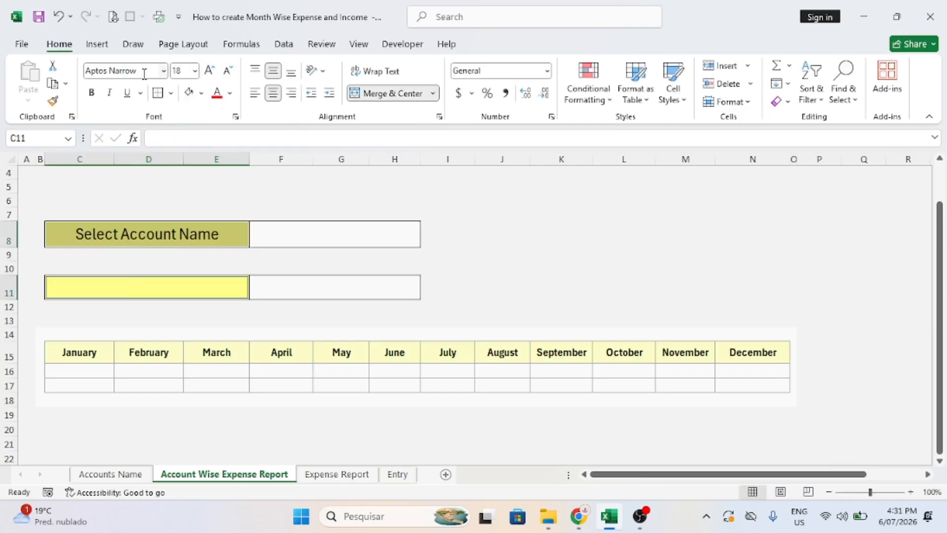
pyautogui.click(109, 92)
pyautogui.click(91, 93)
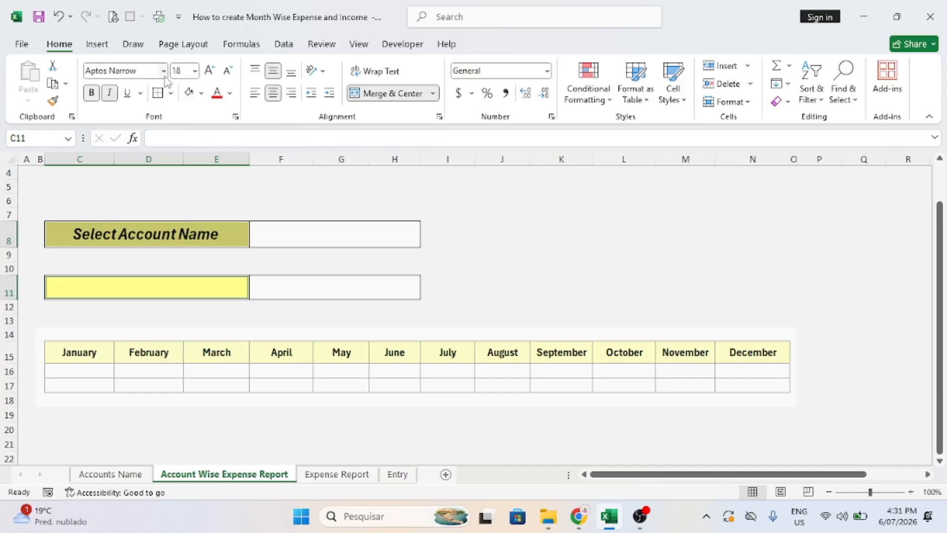
pyautogui.click(163, 70)
pyautogui.click(139, 286)
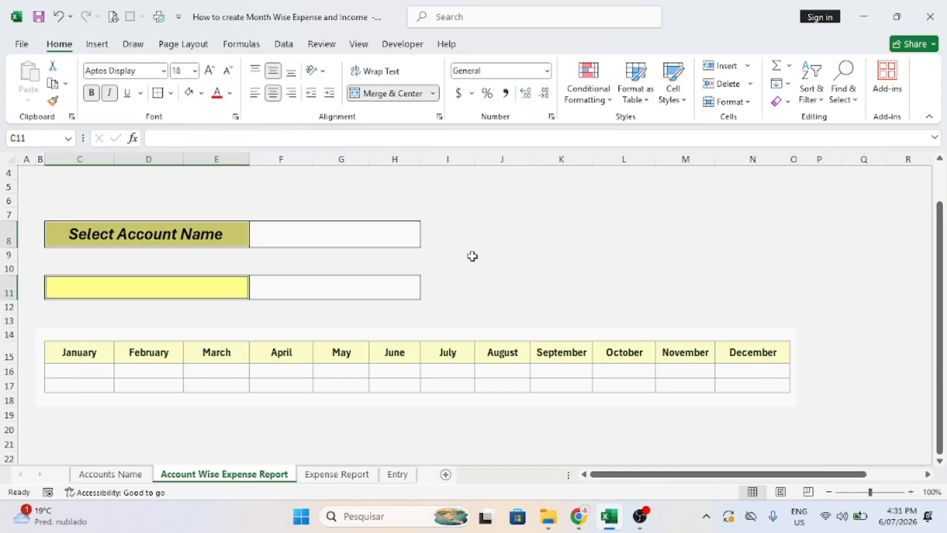
pyautogui.click(475, 256)
# Label C11 'Total Expense Month Wise'.
pyautogui.click(283, 241)
pyautogui.click(158, 294)
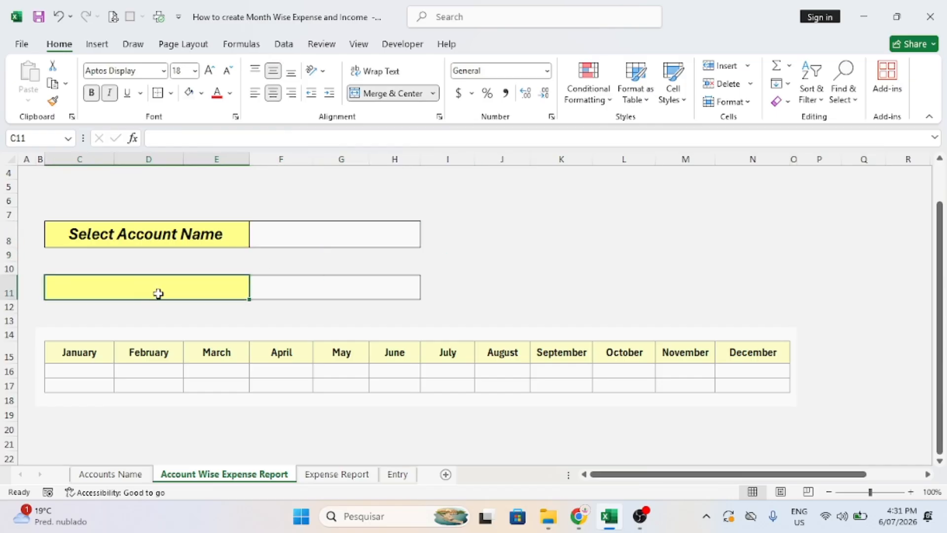
pyautogui.write('Total ')
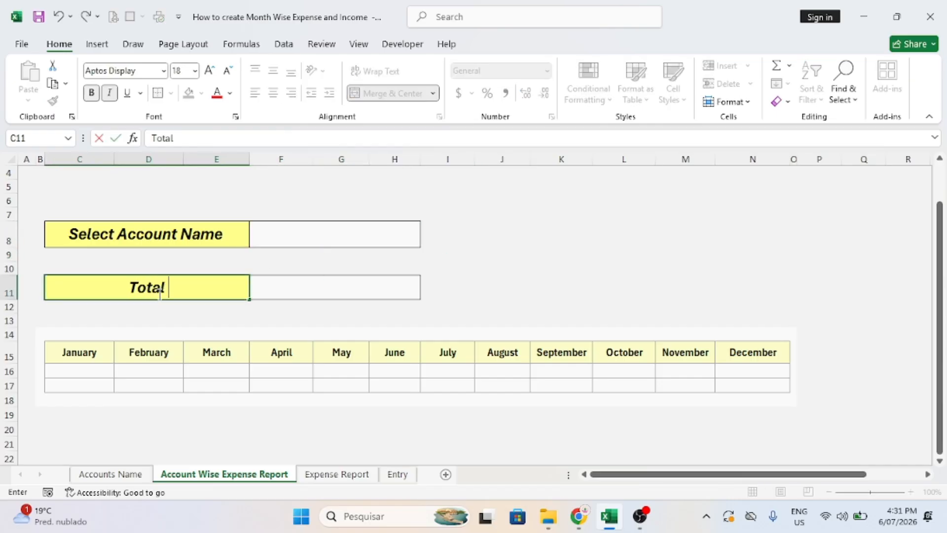
pyautogui.write('Expense ')
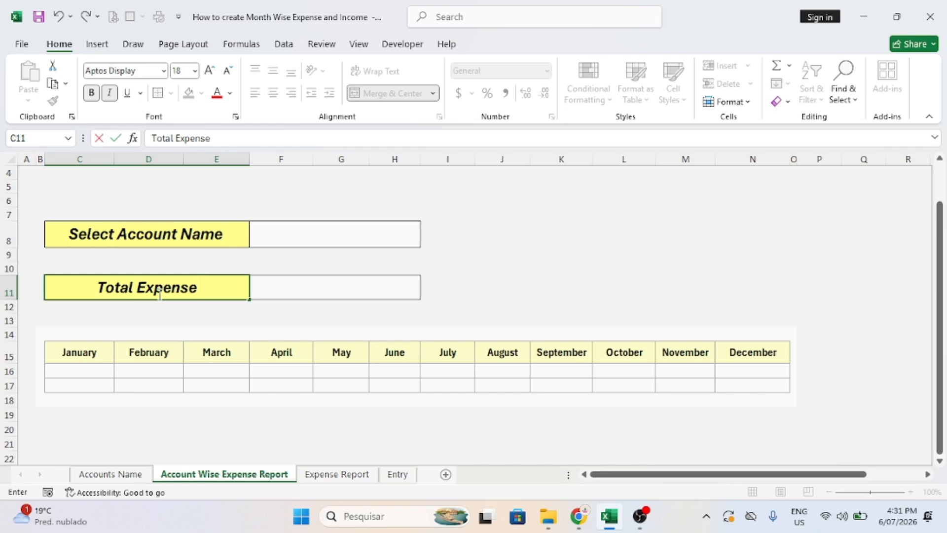
pyautogui.write('w')
pyautogui.press('BackSpace')
pyautogui.write('Month Wise')
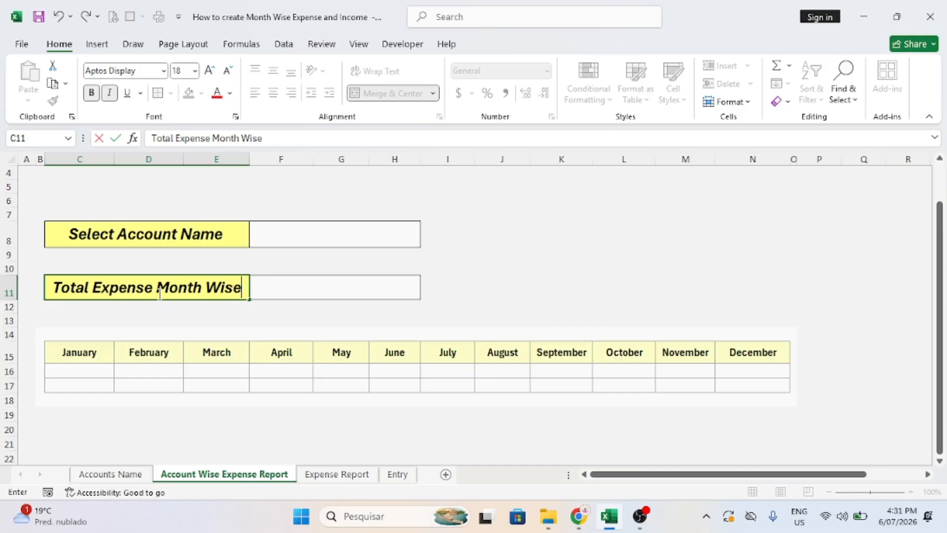
pyautogui.hotkey('ctrl', 'Return')
# Widen column A to shift the layout right.
pyautogui.click(343, 288)
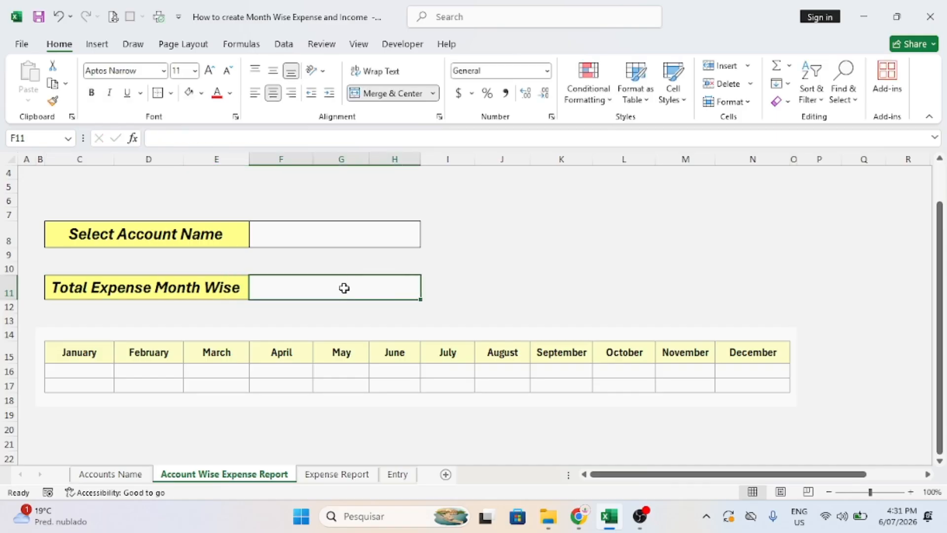
pyautogui.click(314, 235)
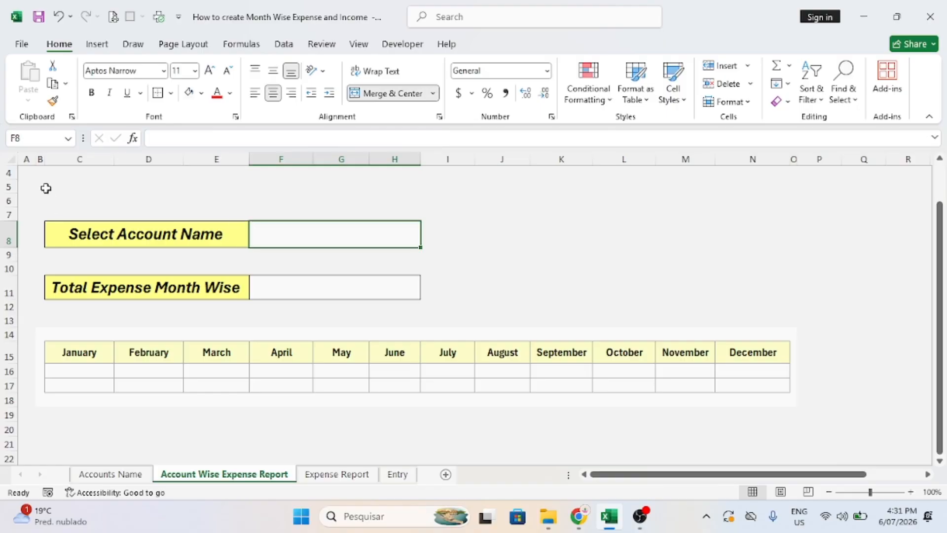
pyautogui.moveTo(38, 164); pyautogui.dragTo(115, 159)
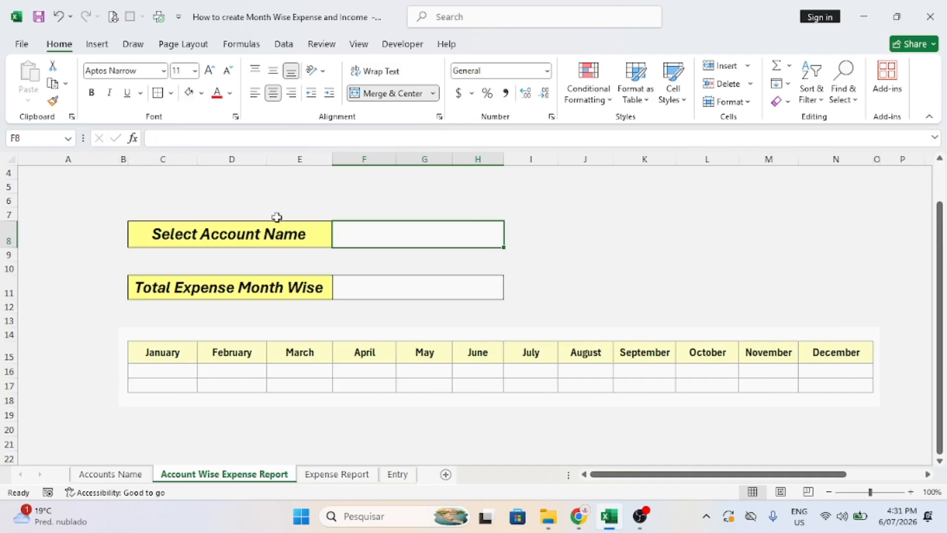
# Delete row 9 and shrink the new row 9 into a thin spacer row.
pyautogui.click(8, 253)
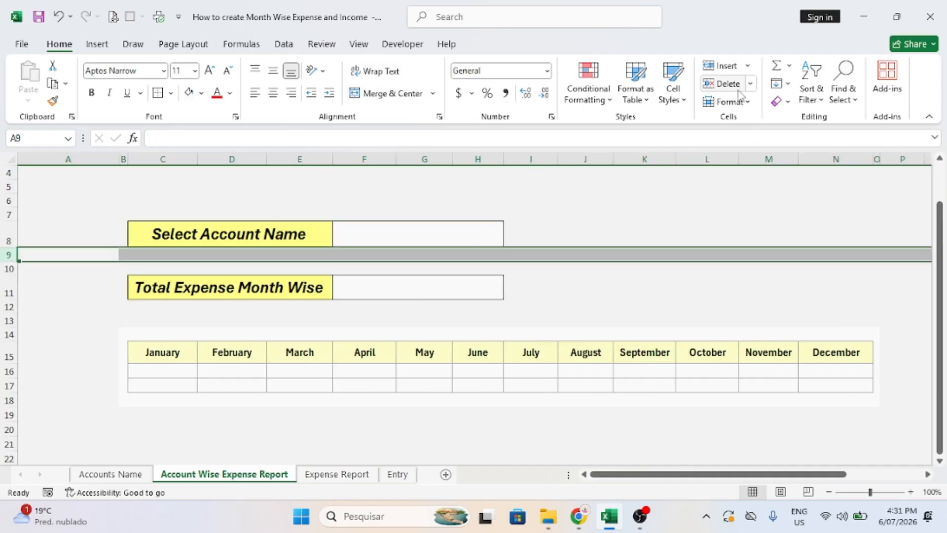
pyautogui.click(723, 84)
pyautogui.moveTo(12, 264); pyautogui.dragTo(11, 255)
pyautogui.click(571, 281)
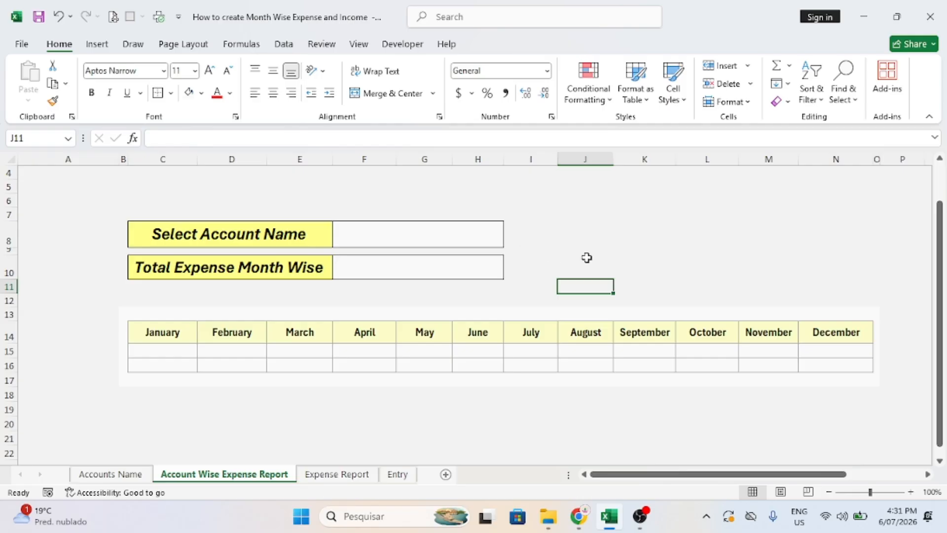
# Cycle through the sheet tabs, finishing on the Expense Report sheet.
pyautogui.click(117, 477)
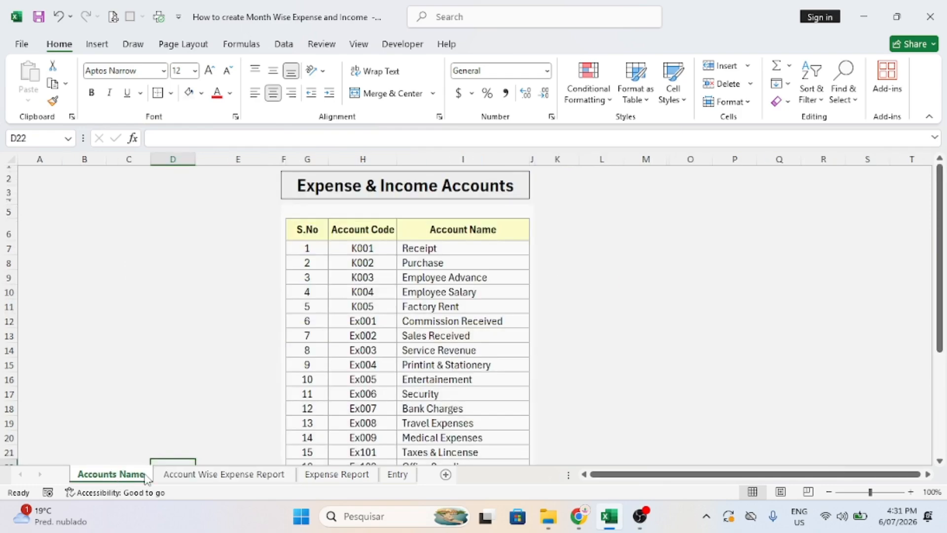
pyautogui.click(213, 476)
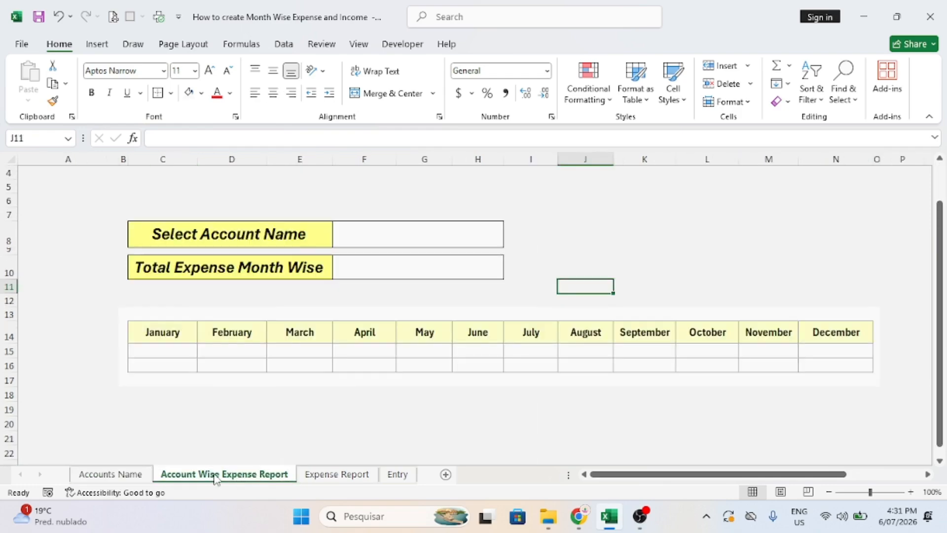
pyautogui.click(332, 477)
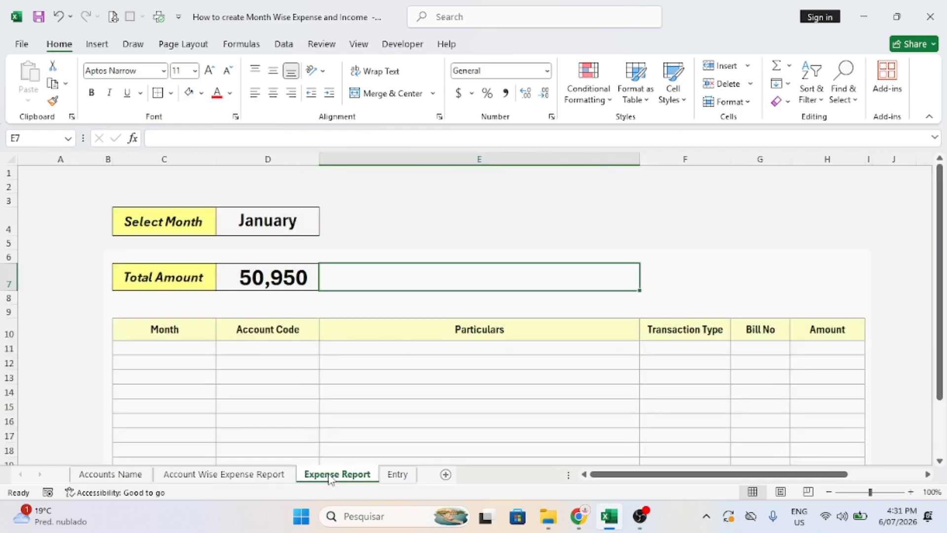
pyautogui.click(393, 475)
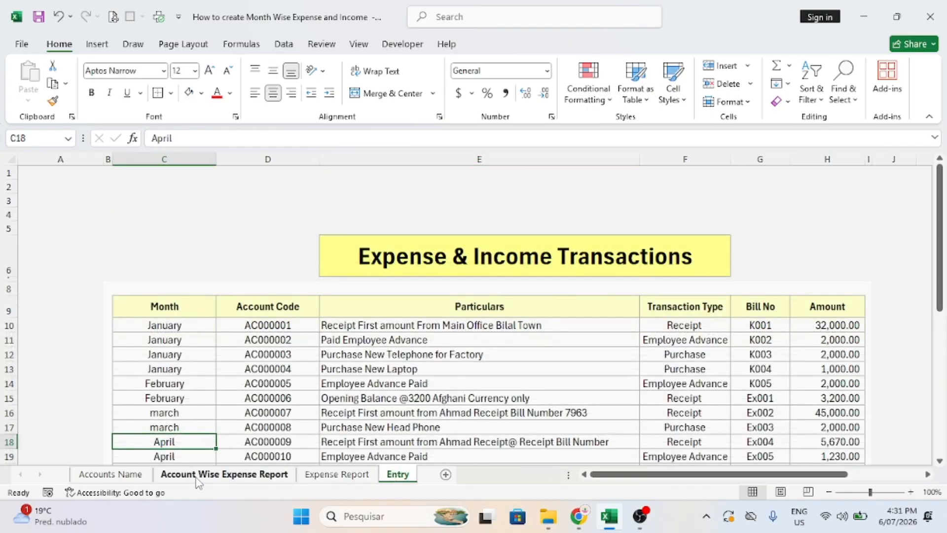
pyautogui.click(127, 476)
pyautogui.click(217, 477)
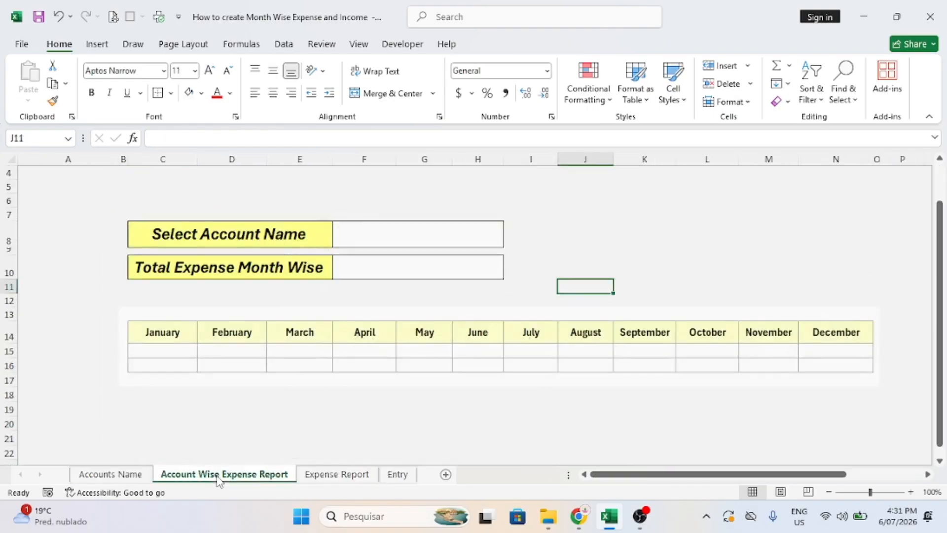
pyautogui.click(329, 475)
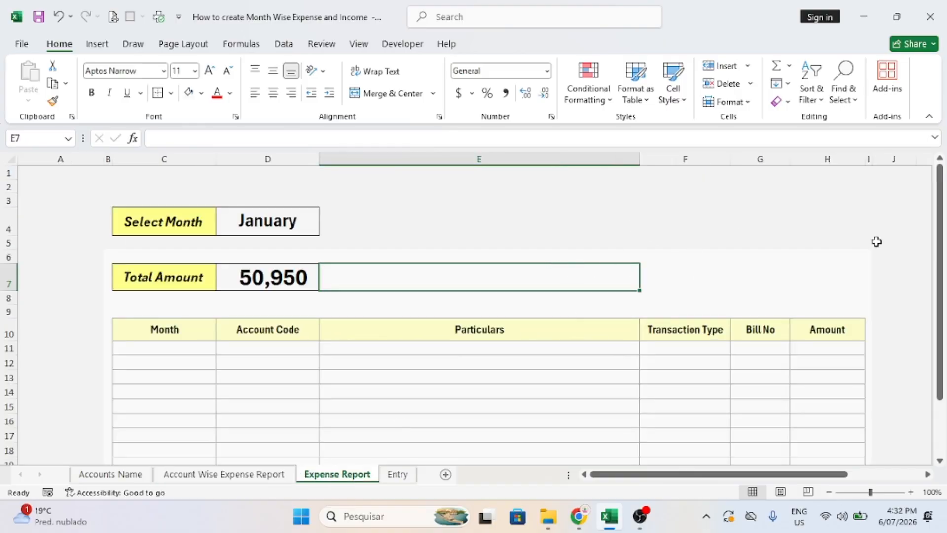
# Delete column M, which holds the partial February–April month list.
pyautogui.click(896, 261)
pyautogui.press('Right')
pyautogui.press('Right')
pyautogui.press('Right')
pyautogui.press('Right')
pyautogui.press('Right')
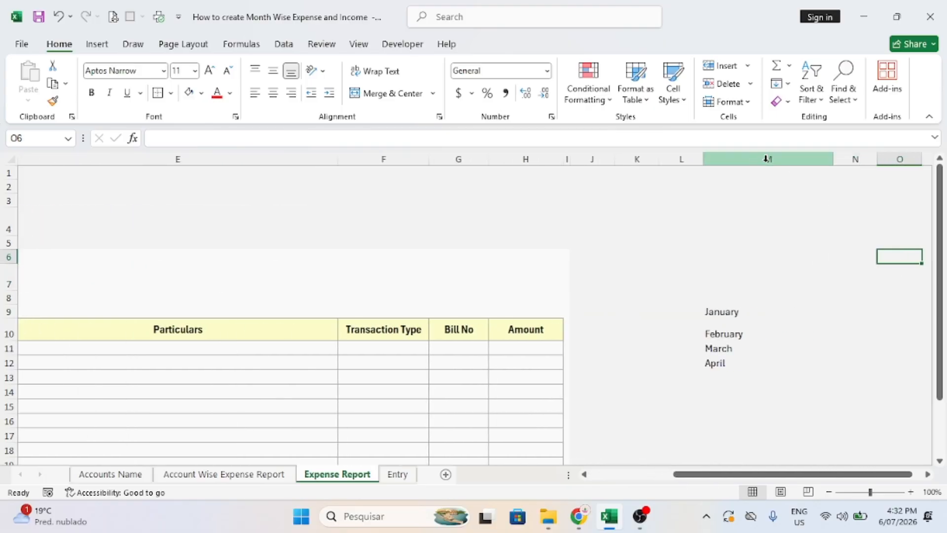
pyautogui.click(693, 200)
pyautogui.moveTo(712, 323); pyautogui.dragTo(713, 369)
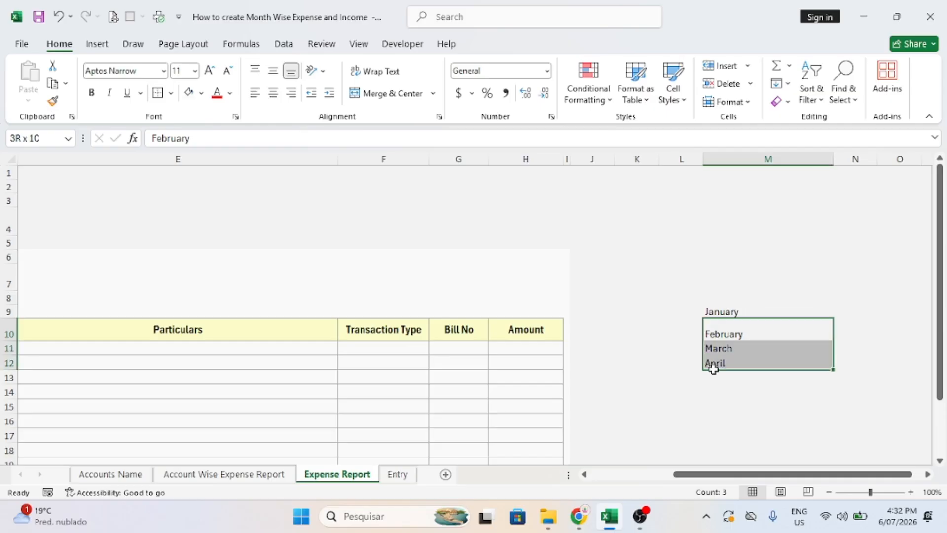
pyautogui.click(326, 232)
pyautogui.press('Left')
pyautogui.press('Left')
pyautogui.press('Left')
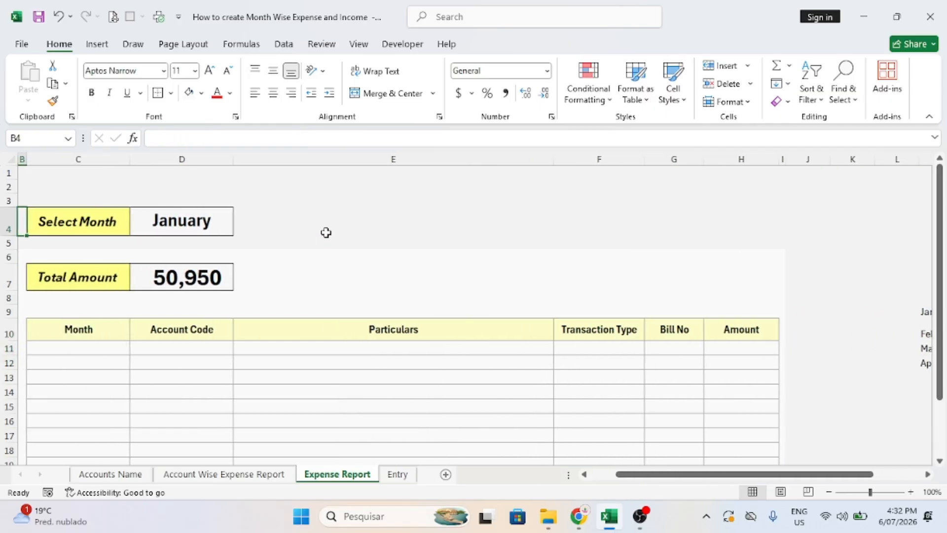
pyautogui.click(204, 220)
pyautogui.click(758, 268)
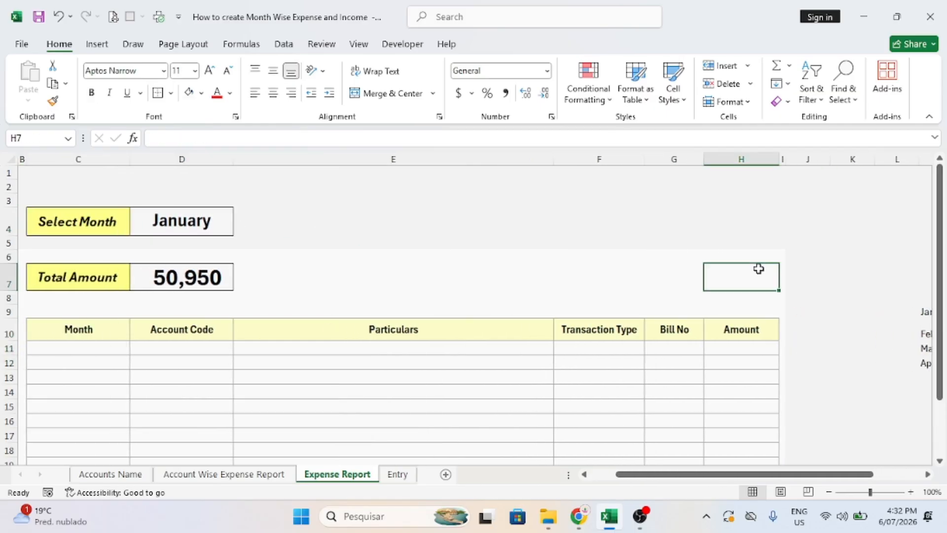
pyautogui.press('Right')
pyautogui.press('Right')
pyautogui.press('Right')
pyautogui.press('Right')
pyautogui.press('Right')
pyautogui.press('Right')
pyautogui.press('Right')
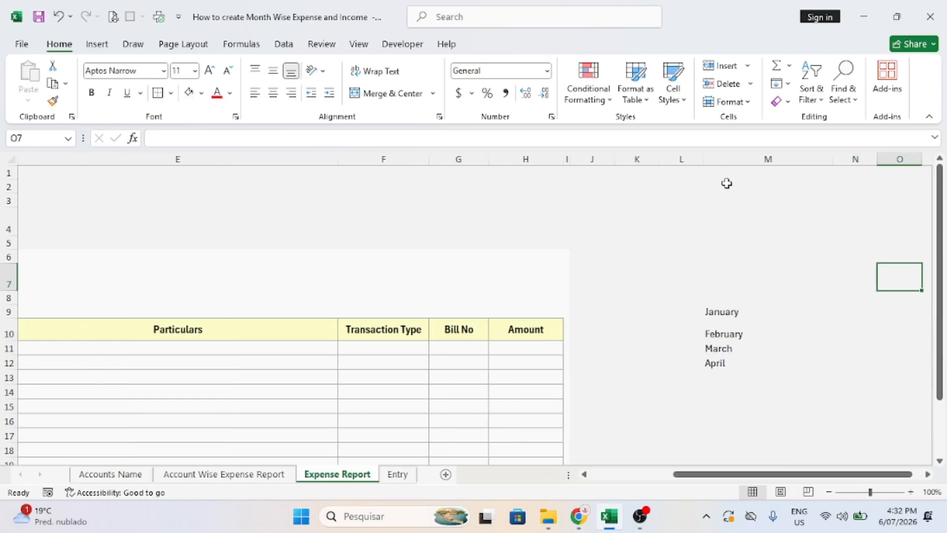
pyautogui.click(705, 164)
pyautogui.click(721, 84)
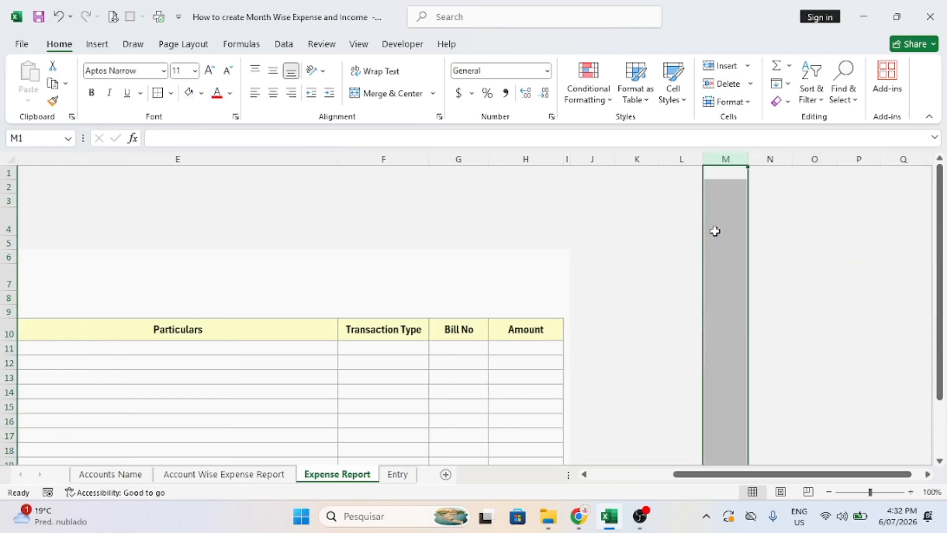
# Widen column L and fill January through December down L6:L17.
pyautogui.moveTo(703, 158); pyautogui.dragTo(725, 156)
pyautogui.click(681, 257)
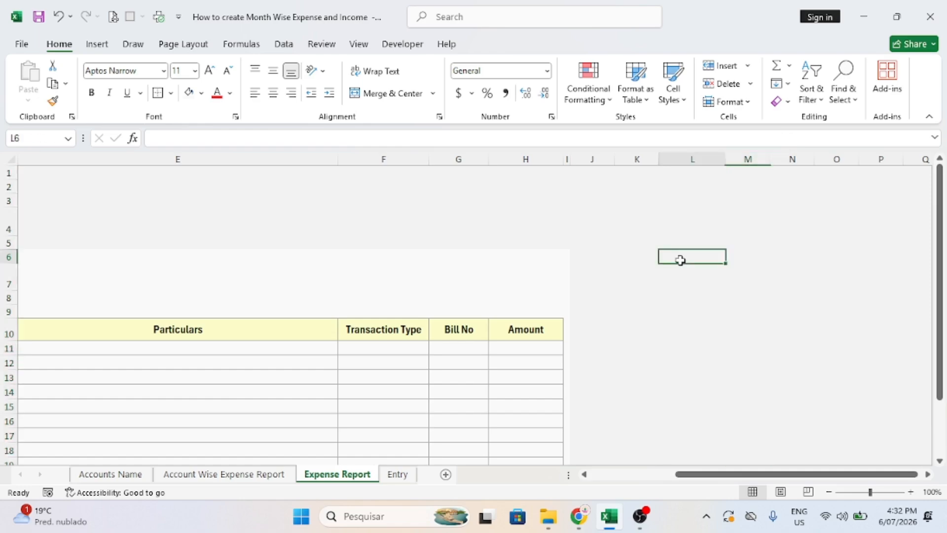
pyautogui.write('Jan')
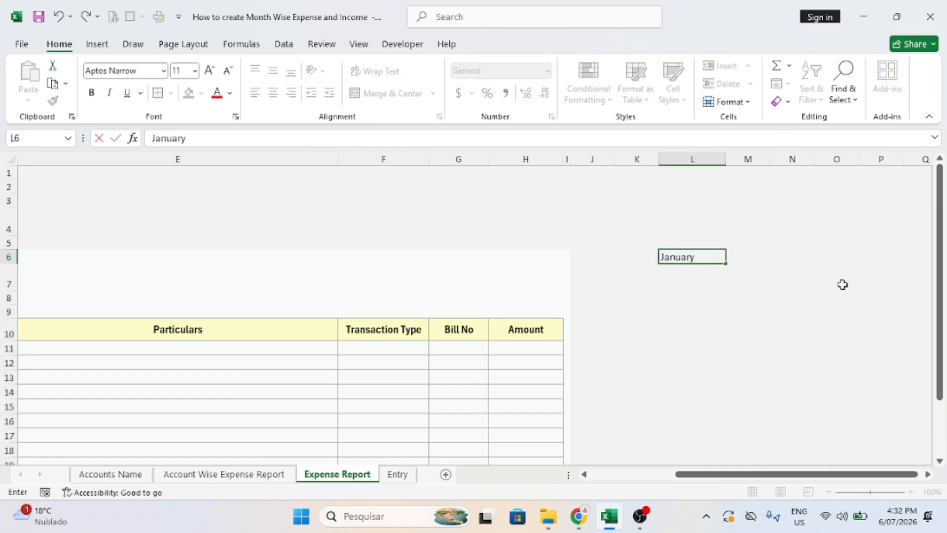
pyautogui.write('uary')
pyautogui.click(707, 287)
pyautogui.click(687, 251)
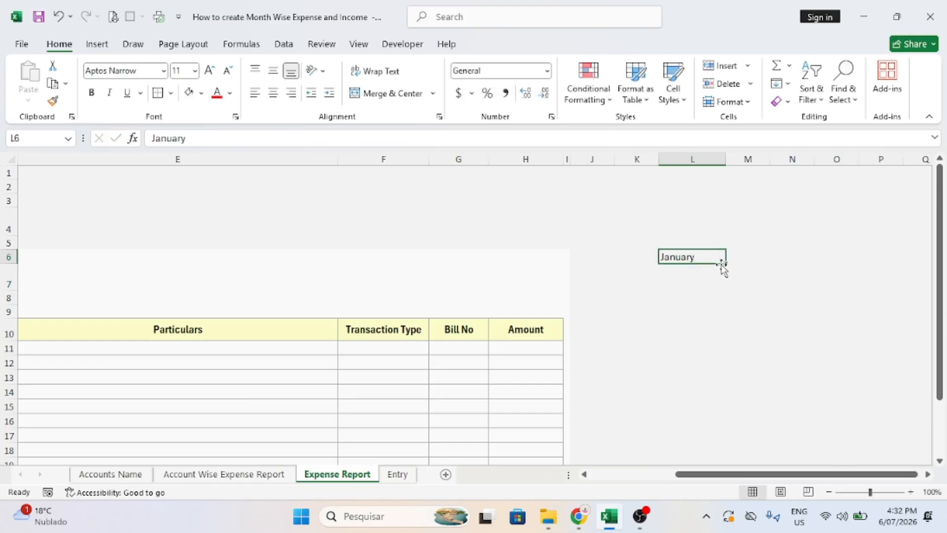
pyautogui.moveTo(723, 265); pyautogui.dragTo(713, 444)
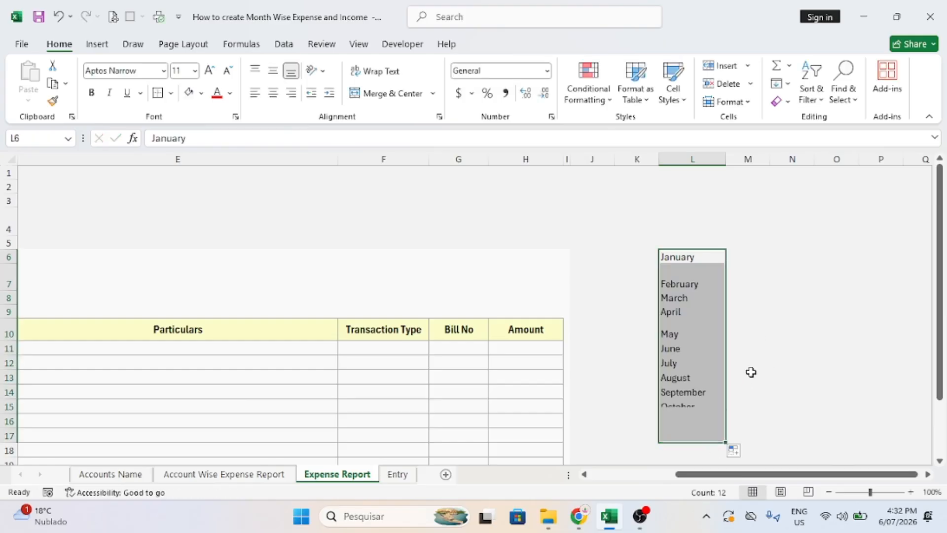
# Middle-align the January–December month list in column L.
pyautogui.click(676, 273)
pyautogui.moveTo(680, 253); pyautogui.dragTo(693, 450)
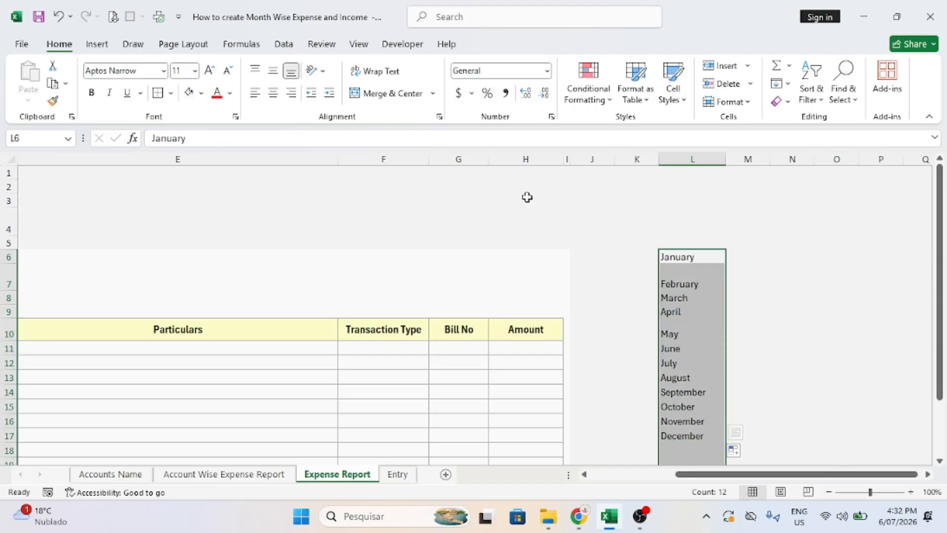
pyautogui.click(273, 71)
pyautogui.click(759, 243)
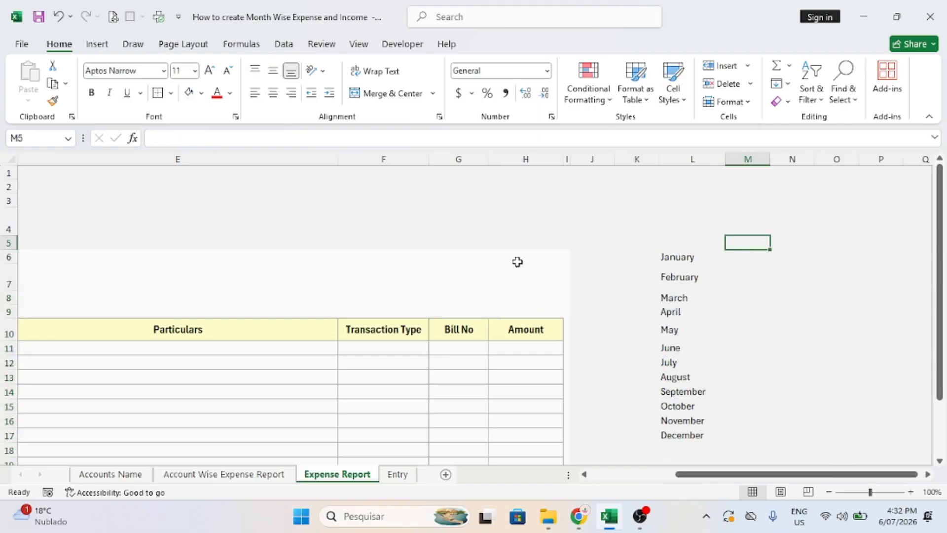
pyautogui.press('Left')
pyautogui.press('Left')
pyautogui.press('Left')
pyautogui.press('Left')
# Clear January from the Select Month cell D4.
pyautogui.hotkey('ctrl', 'Home')
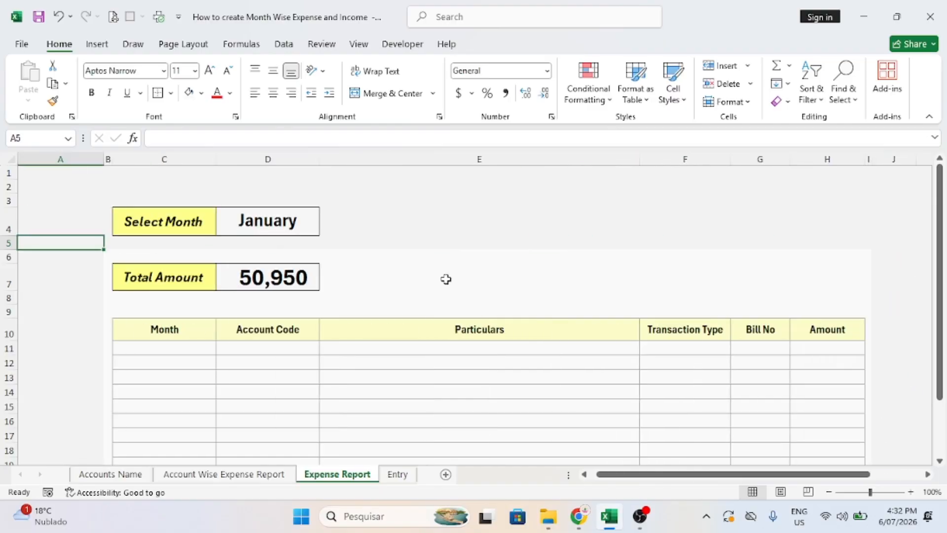
pyautogui.click(299, 234)
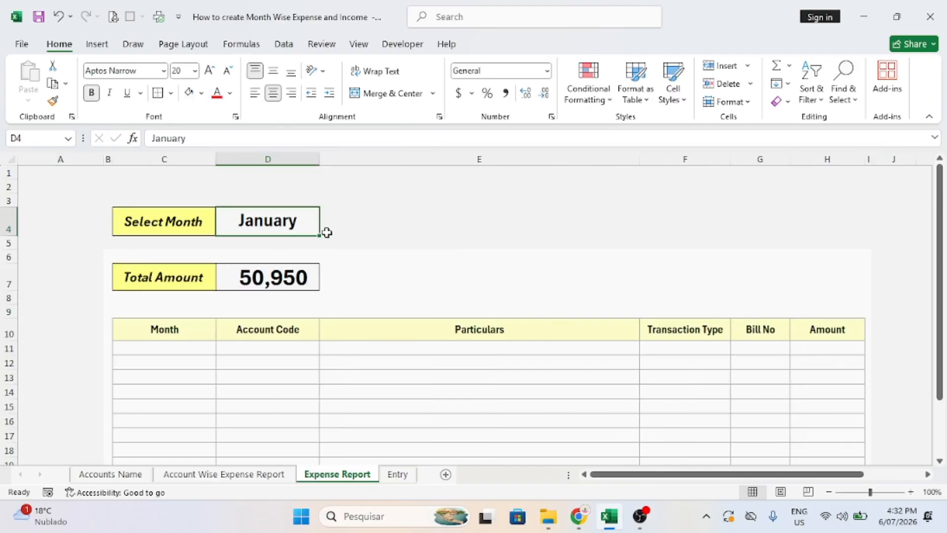
pyautogui.press('Delete')
pyautogui.press('Down')
pyautogui.press('Up')
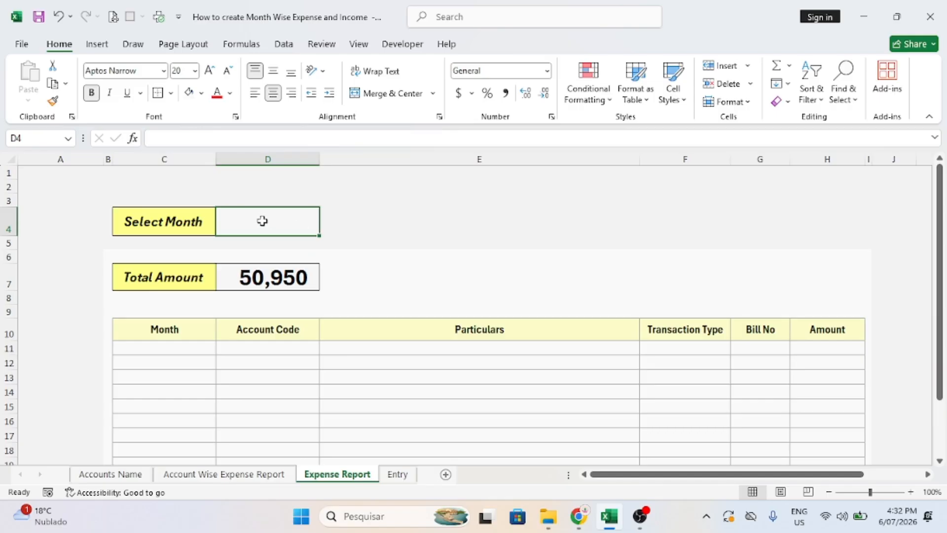
# Give D4 a List data validation sourced from the L6:L17 January–December months.
pyautogui.click(283, 44)
pyautogui.click(602, 101)
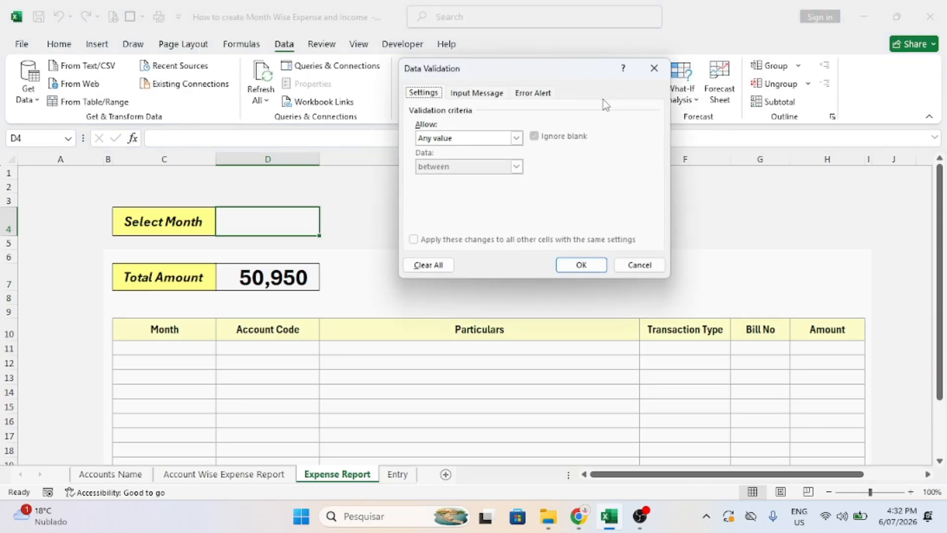
pyautogui.click(456, 138)
pyautogui.click(424, 178)
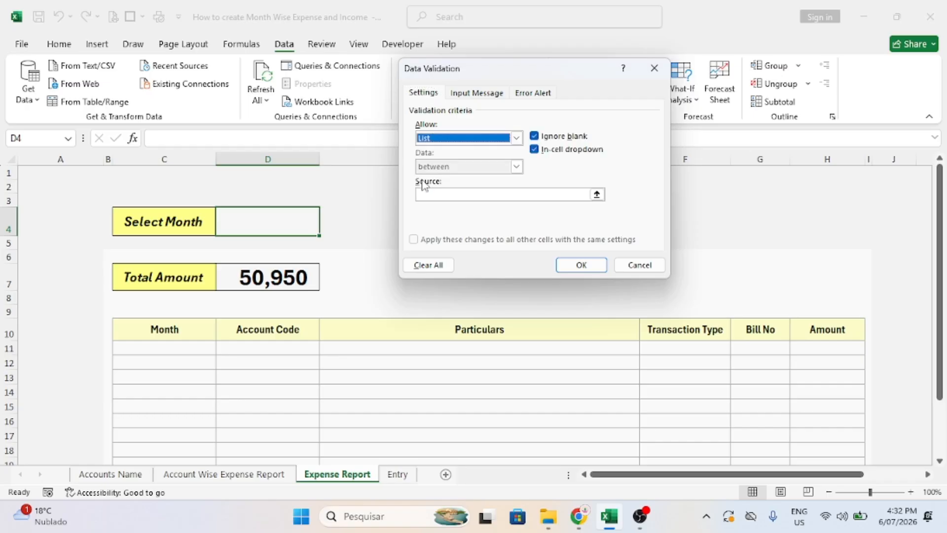
pyautogui.click(598, 193)
pyautogui.moveTo(679, 474); pyautogui.dragTo(738, 473)
pyautogui.moveTo(805, 262); pyautogui.dragTo(809, 435)
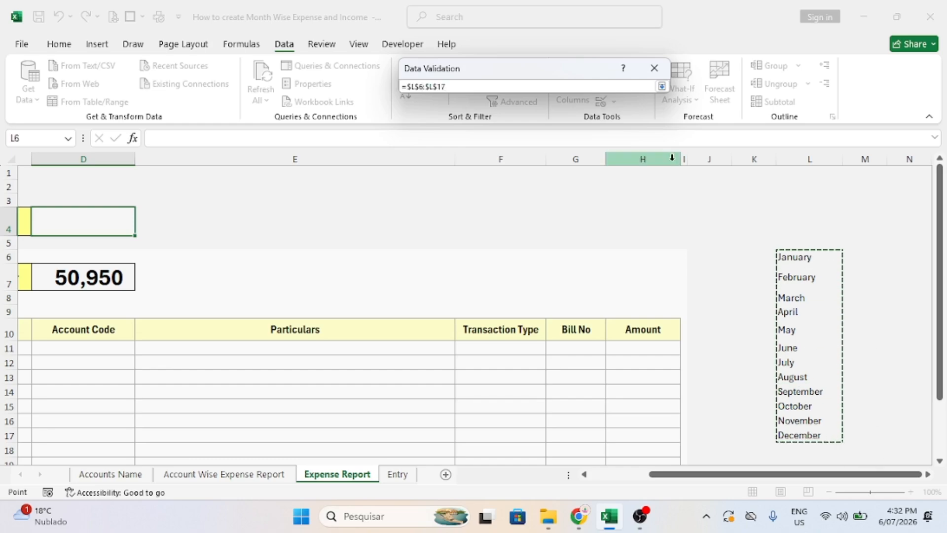
pyautogui.click(661, 87)
pyautogui.click(584, 261)
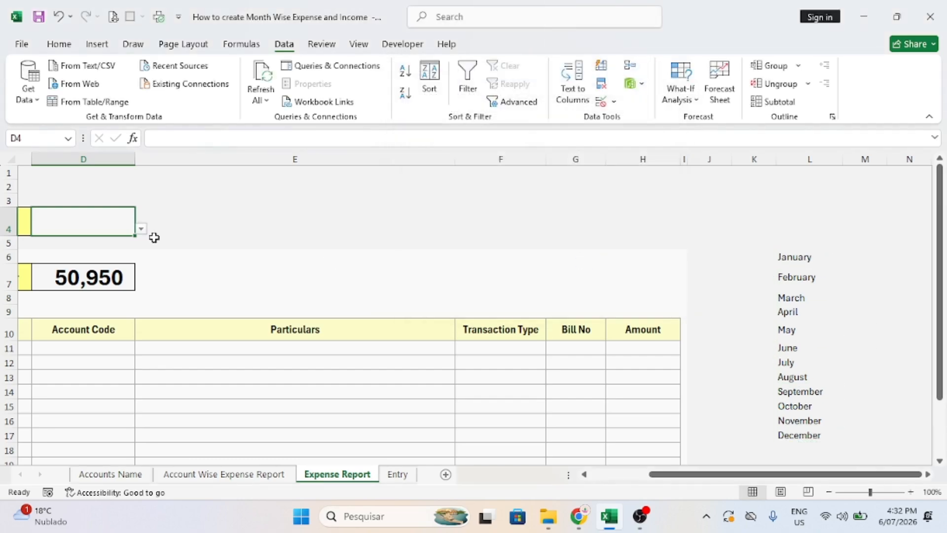
# Check the D4 month dropdown opens, closing it without choosing a month.
pyautogui.click(141, 228)
pyautogui.press('Escape')
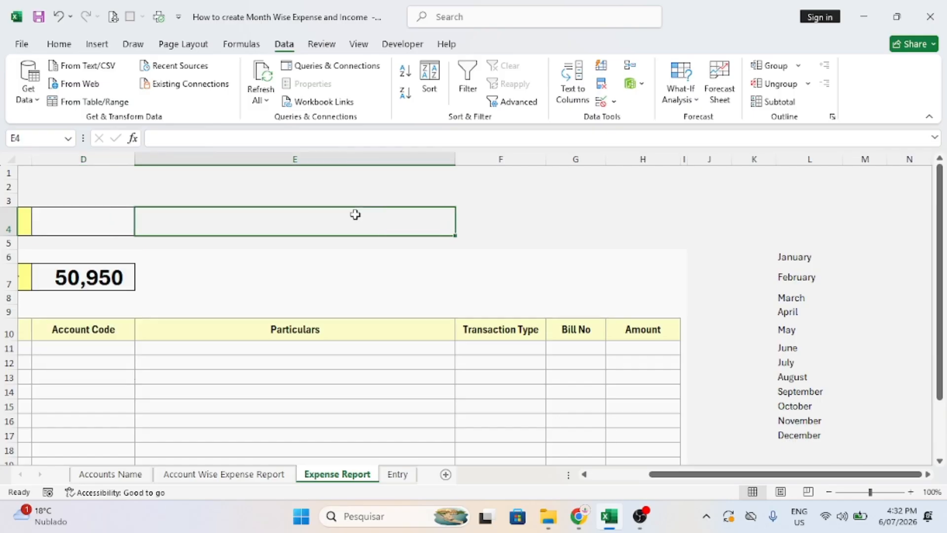
pyautogui.press('Down')
pyautogui.press('Down')
pyautogui.press('Home')
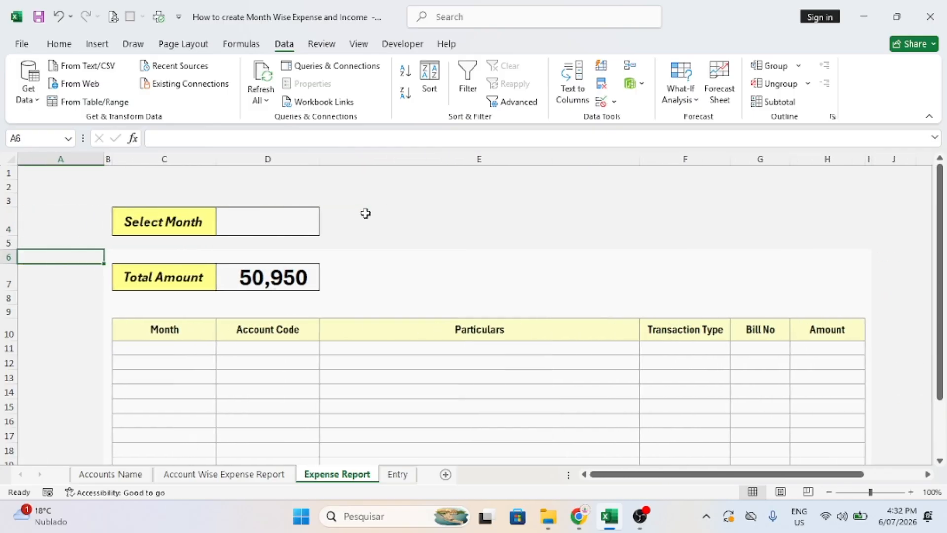
pyautogui.click(390, 210)
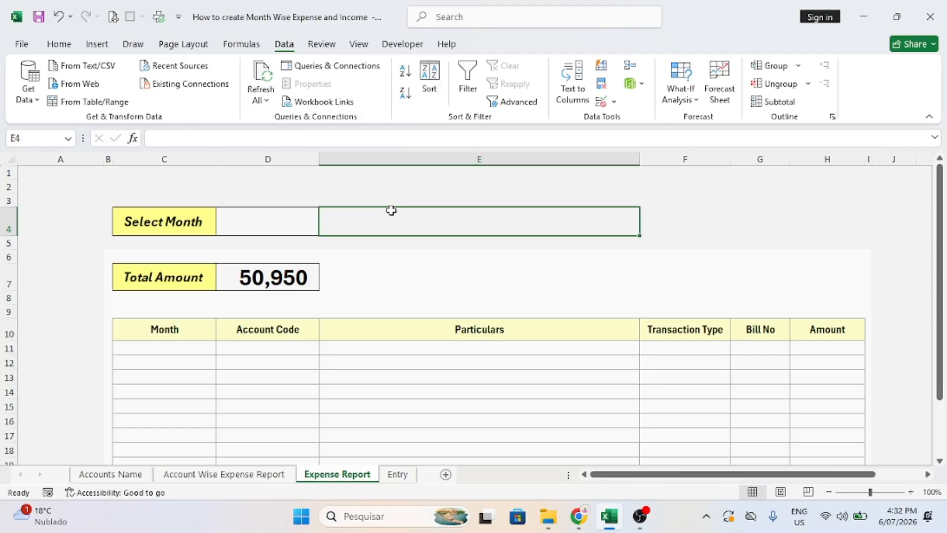
# Delete the 50,950 Total Amount value and recheck the empty D4 month list.
pyautogui.click(225, 286)
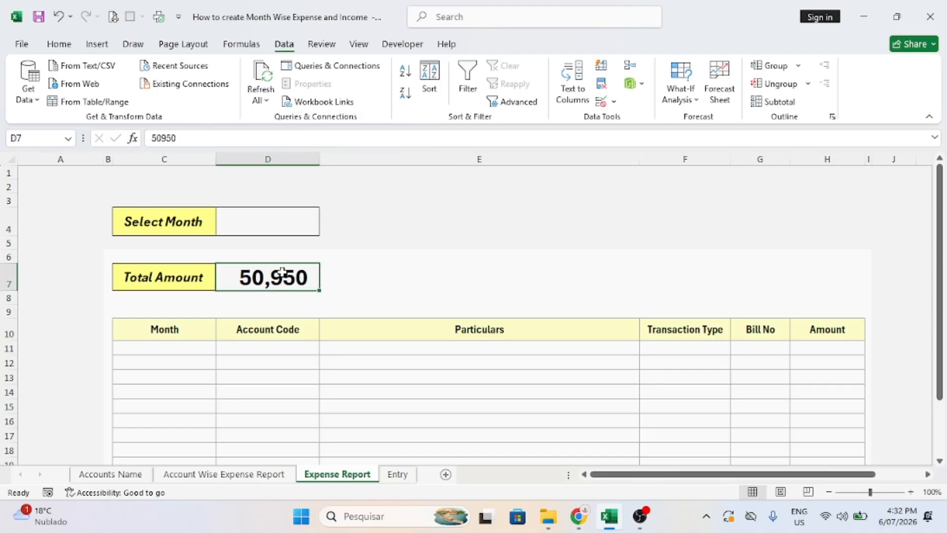
pyautogui.press('Delete')
pyautogui.press('Down')
pyautogui.press('Down')
pyautogui.press('Down')
pyautogui.press('Down')
pyautogui.press('Left')
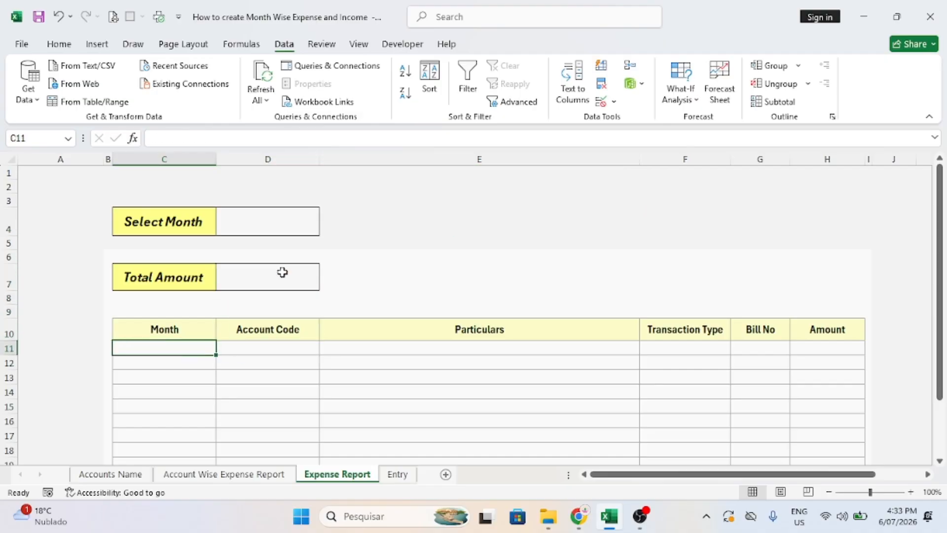
pyautogui.click(276, 224)
pyautogui.click(325, 230)
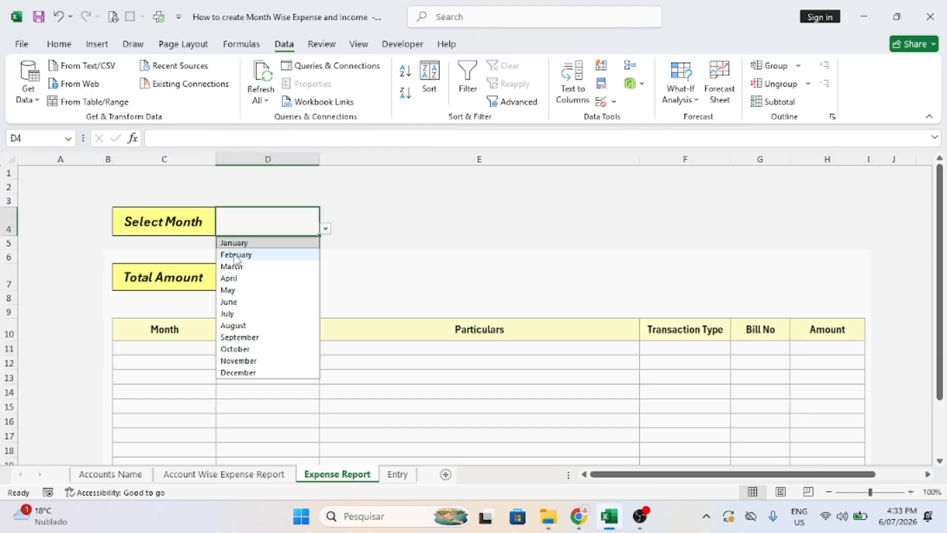
pyautogui.click(536, 321)
pyautogui.click(172, 348)
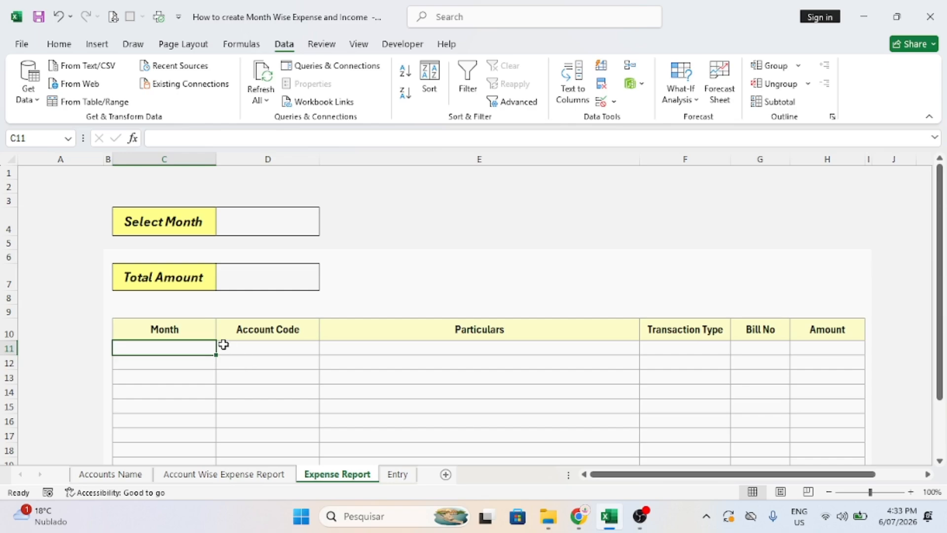
pyautogui.click(282, 220)
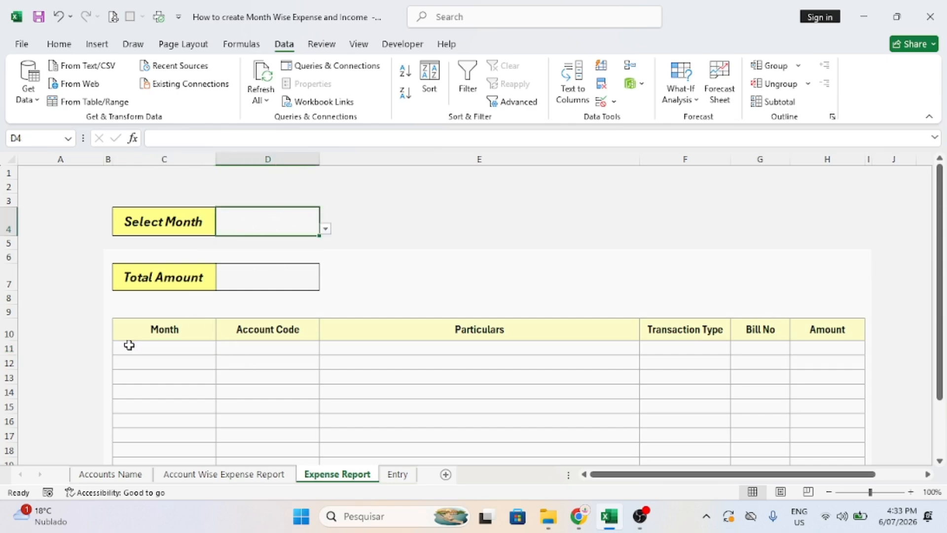
# In C11, begin the formula =if(D4="","",filter( referencing the Select Month cell.
pyautogui.moveTo(126, 345); pyautogui.dragTo(834, 408)
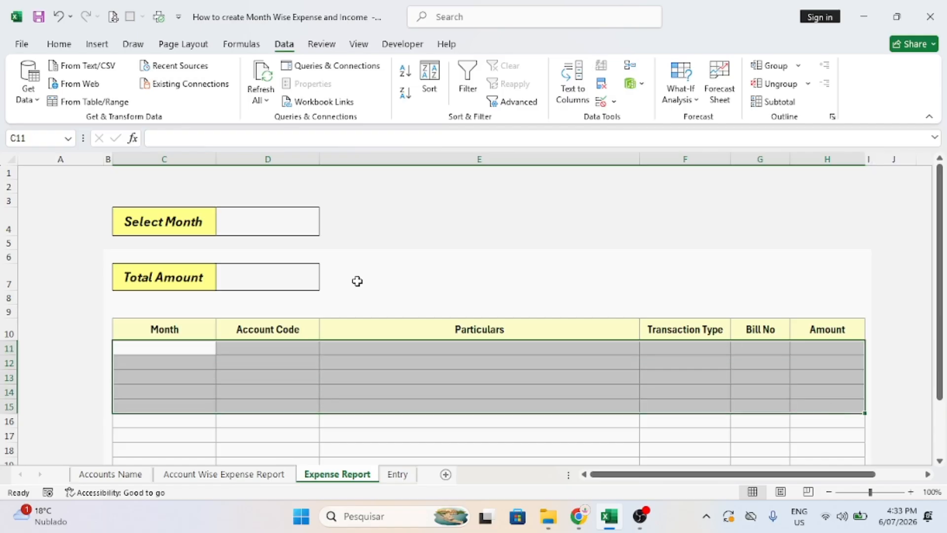
pyautogui.click(179, 347)
pyautogui.write('=')
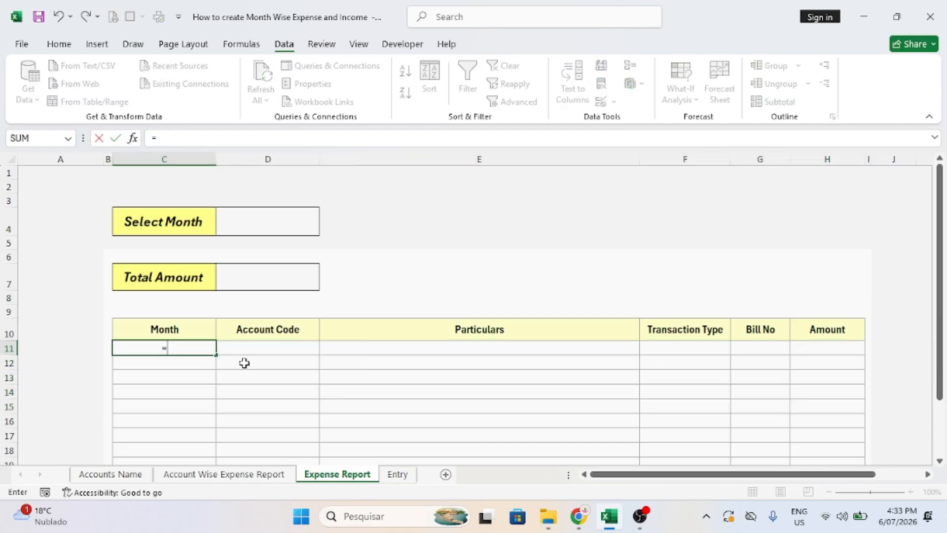
pyautogui.write('if(')
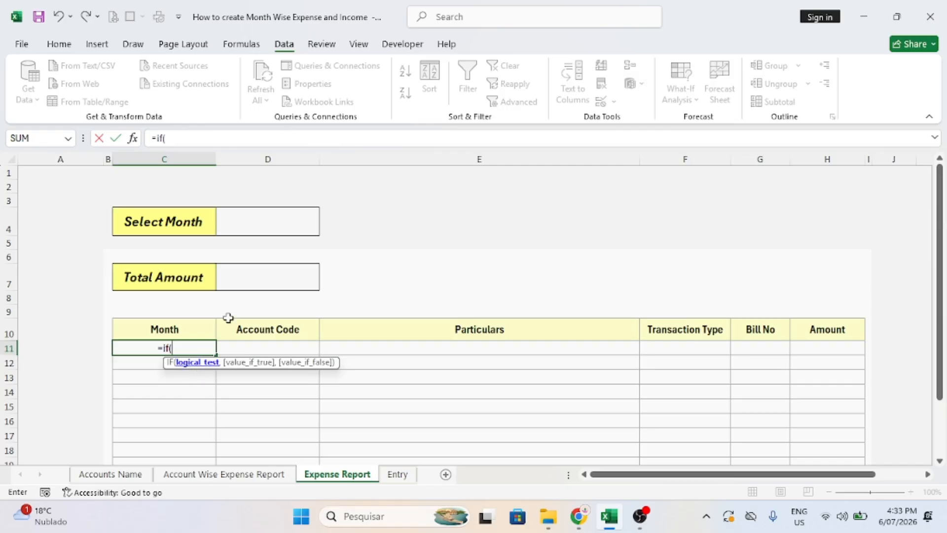
pyautogui.click(248, 224)
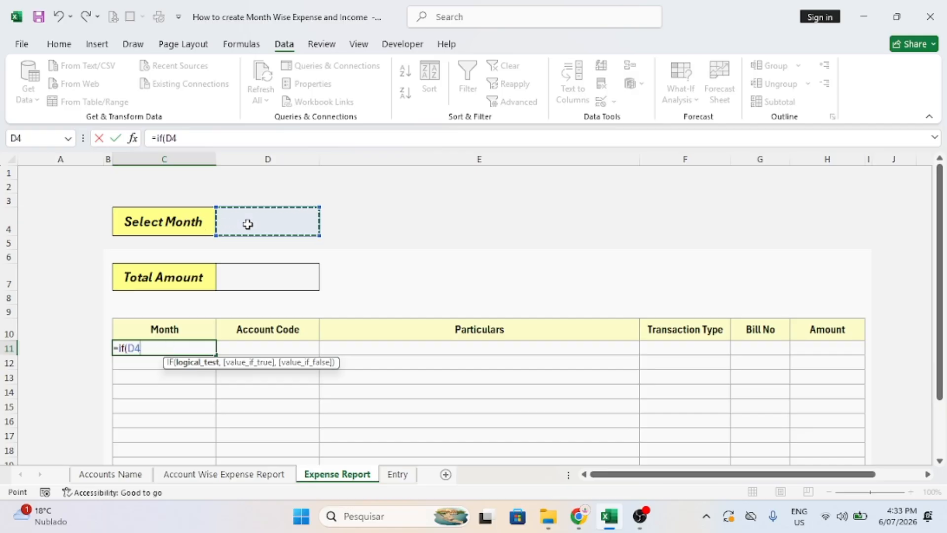
pyautogui.write('=')
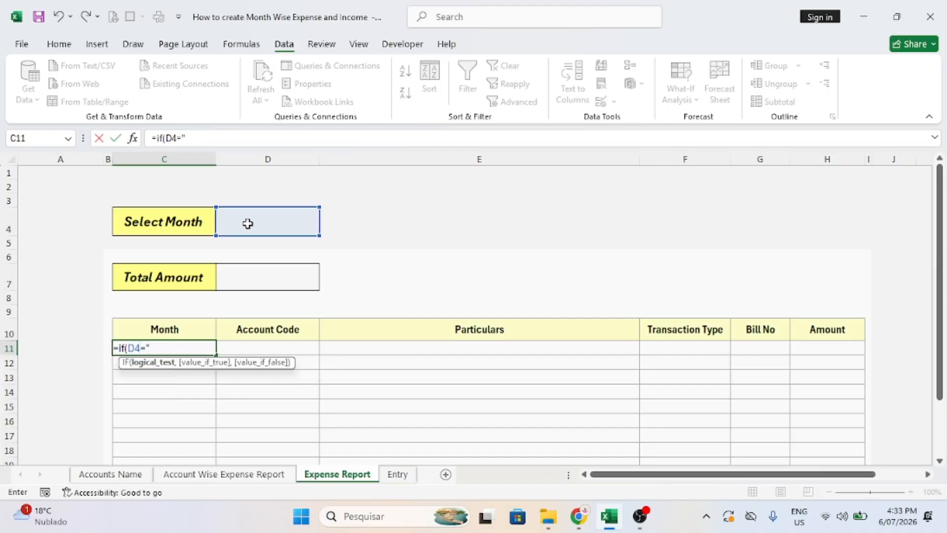
pyautogui.write('"",')
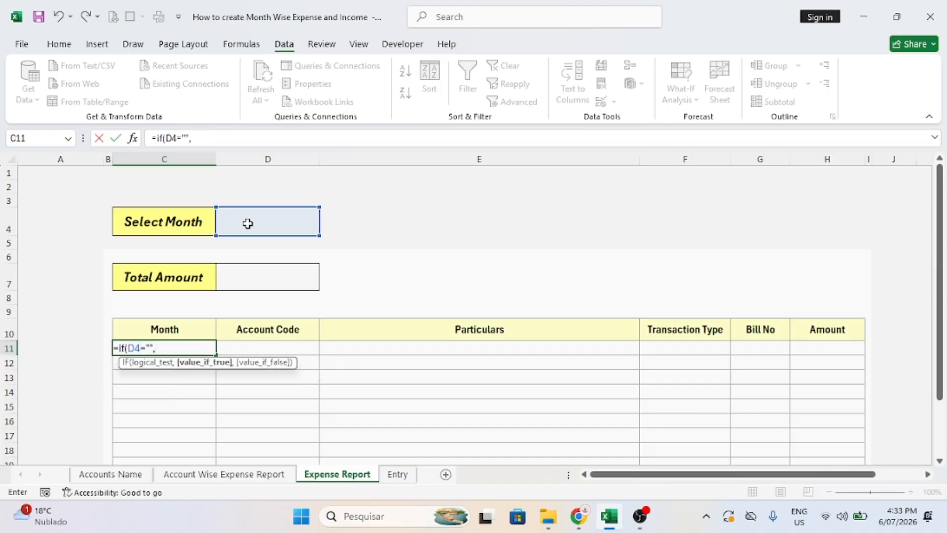
pyautogui.write('"",')
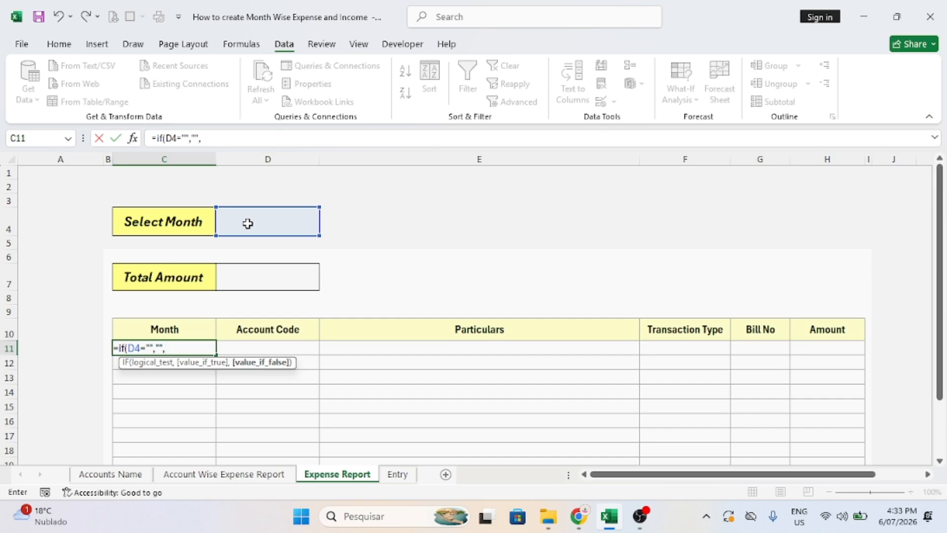
pyautogui.write('filt')
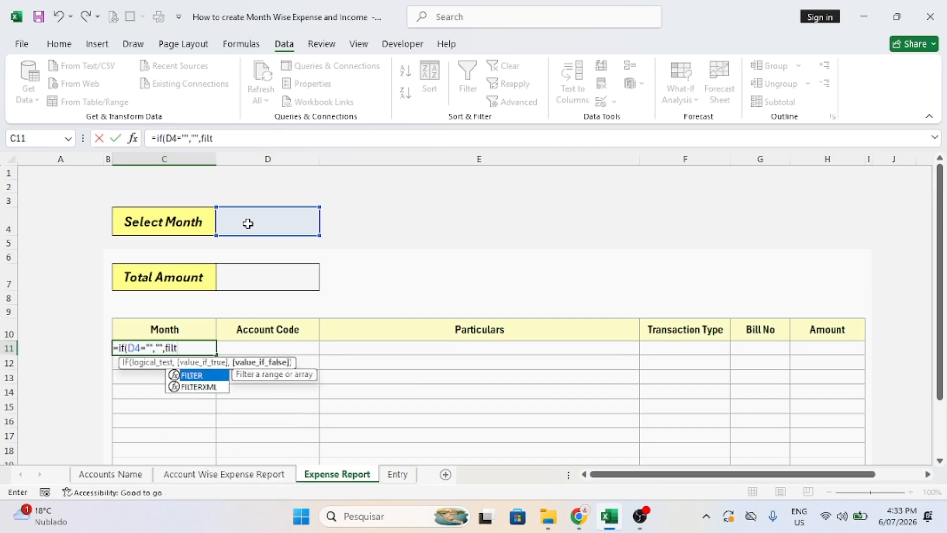
pyautogui.write('er(')
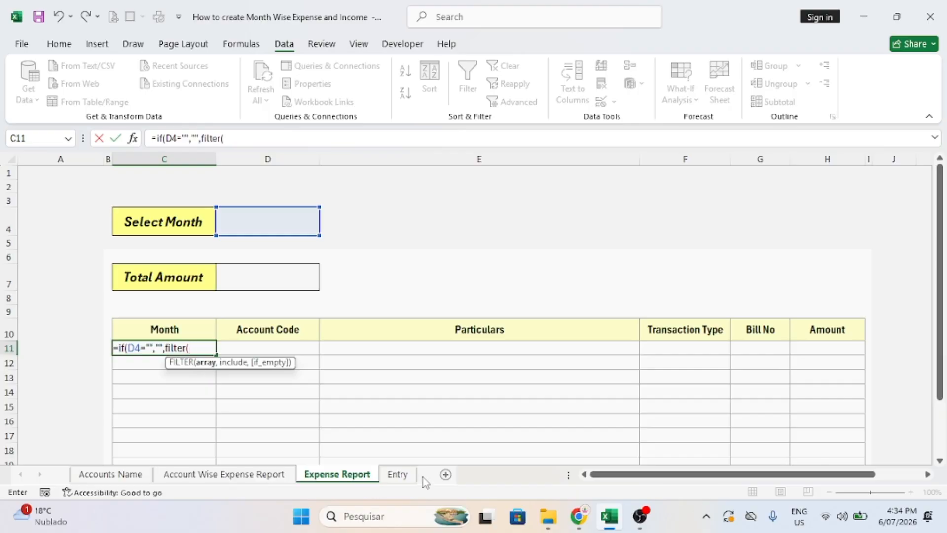
# Set the FILTER array to the Entry sheet's transaction range Entry!C10:H36.
pyautogui.click(398, 475)
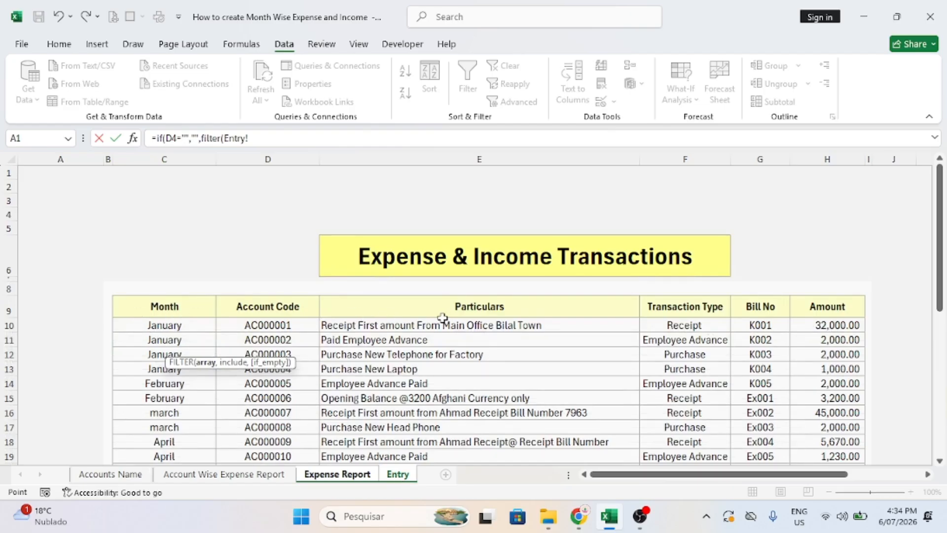
pyautogui.moveTo(149, 328); pyautogui.dragTo(832, 406)
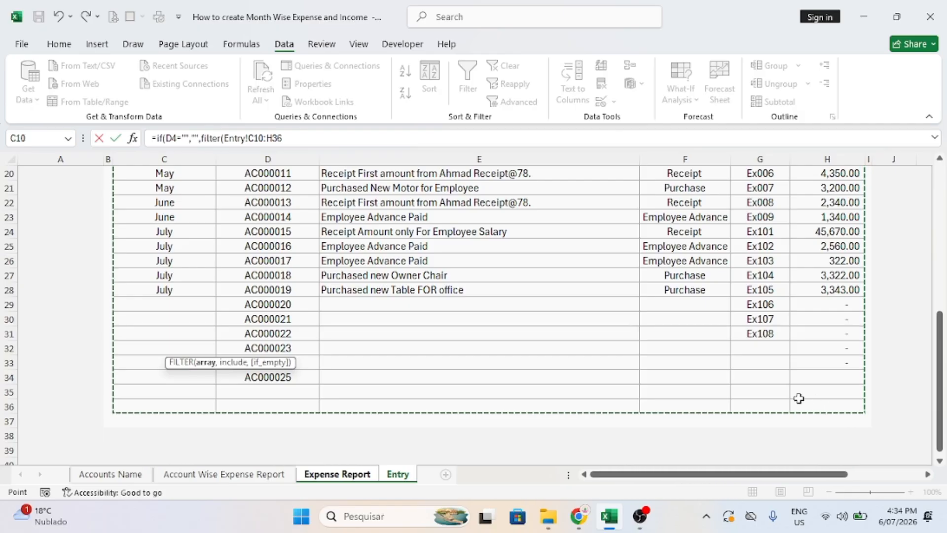
pyautogui.write(',')
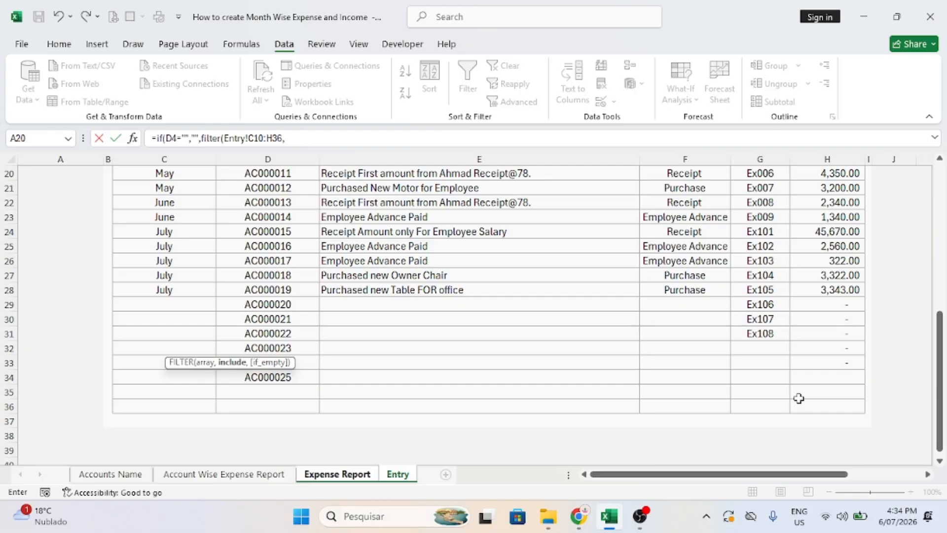
# Add the include condition (text(Entry!C10:C36,"mmmm")='Expense Report'!D4)* to the FILTER.
pyautogui.write('(te')
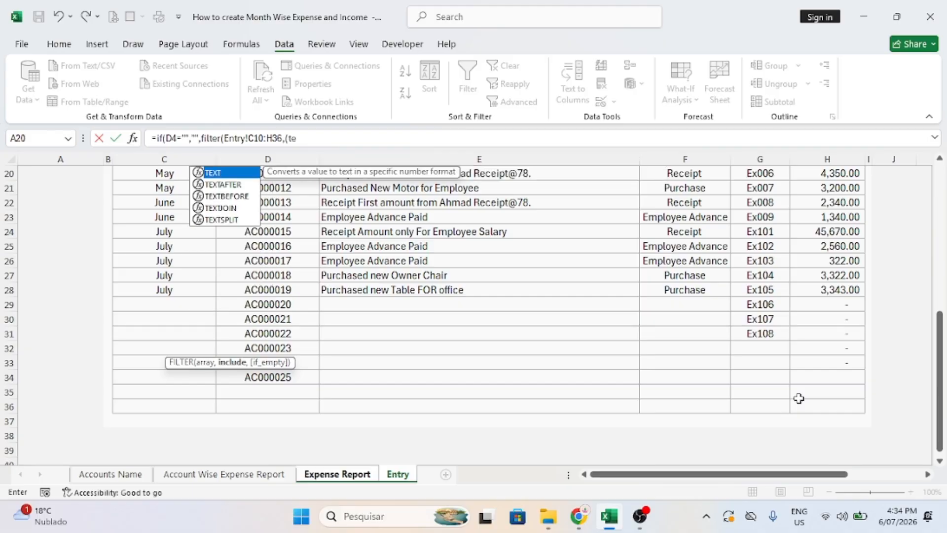
pyautogui.write('xt(')
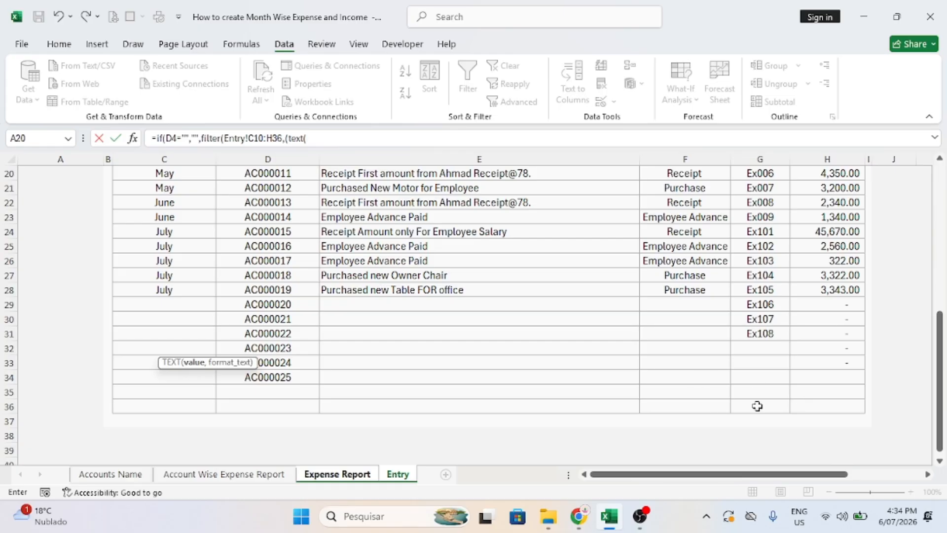
pyautogui.click(398, 474)
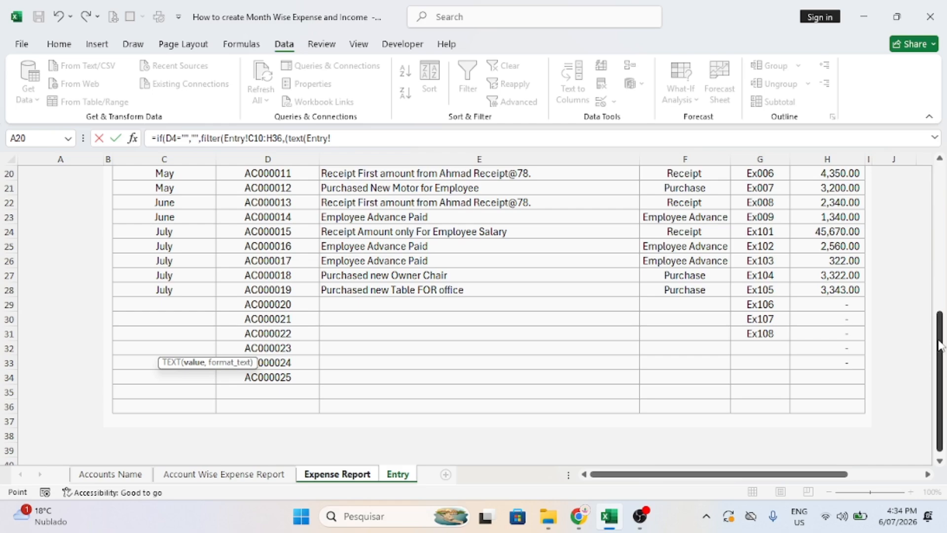
pyautogui.moveTo(939, 345); pyautogui.dragTo(939, 234)
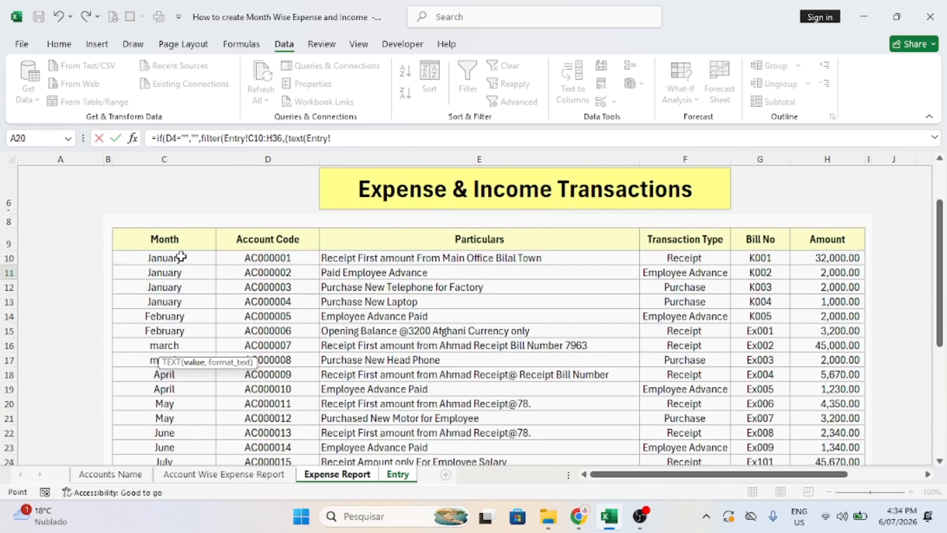
pyautogui.moveTo(179, 258); pyautogui.dragTo(177, 418)
pyautogui.write(',"mmmm')
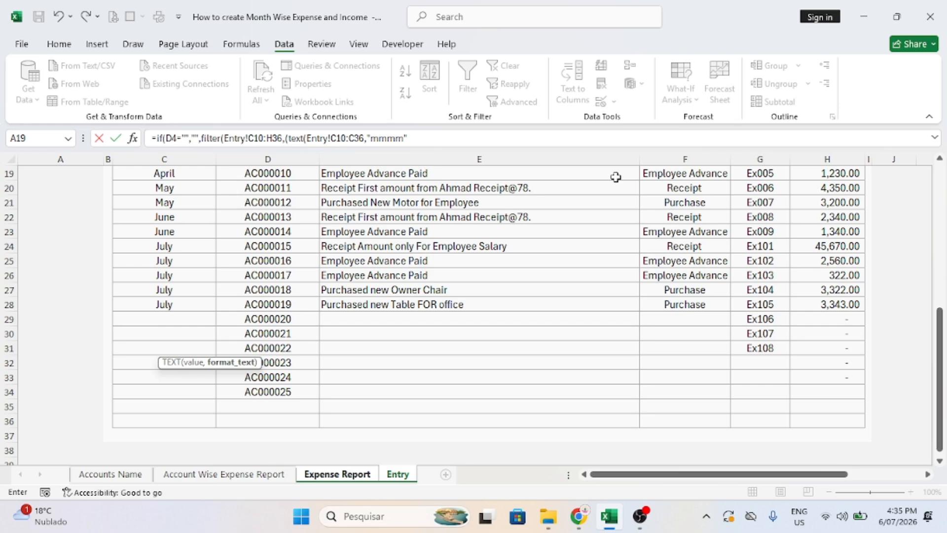
pyautogui.write(')=')
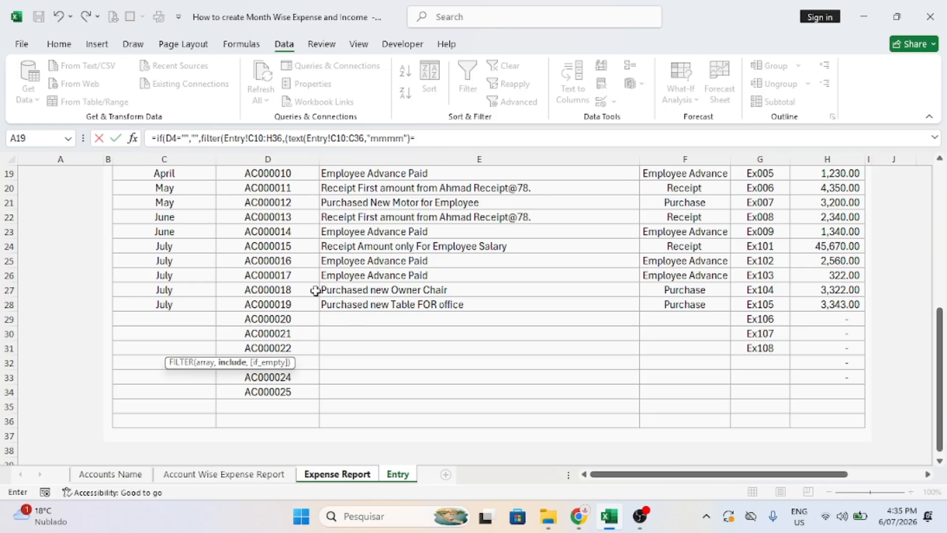
pyautogui.click(162, 475)
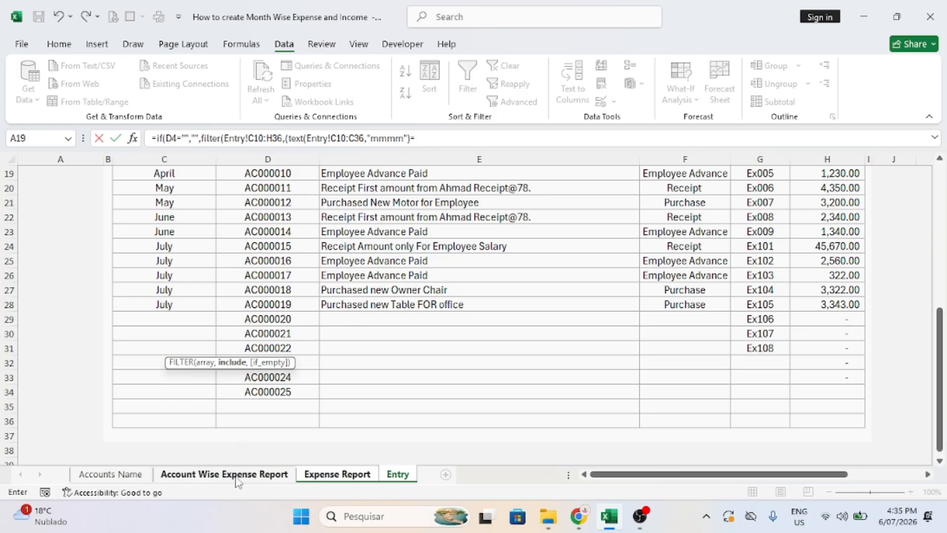
pyautogui.click(332, 476)
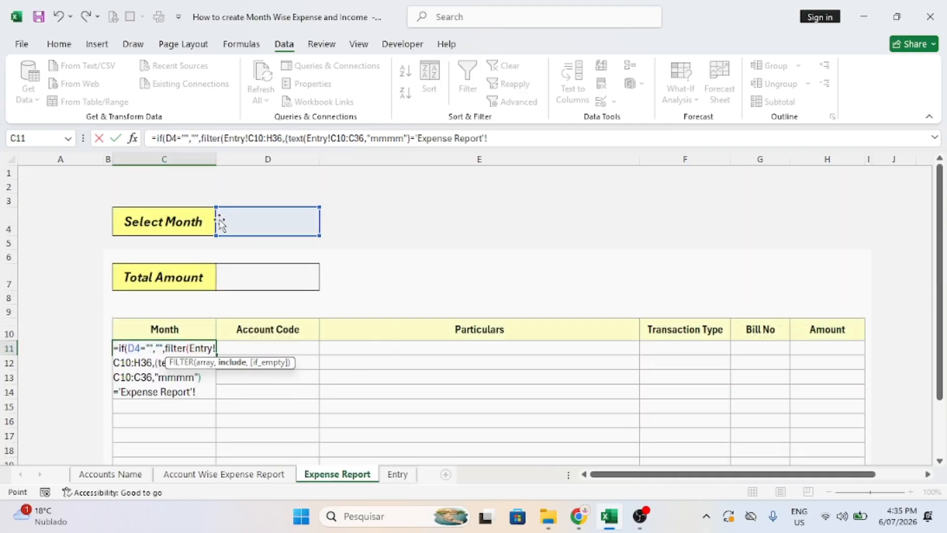
pyautogui.click(238, 221)
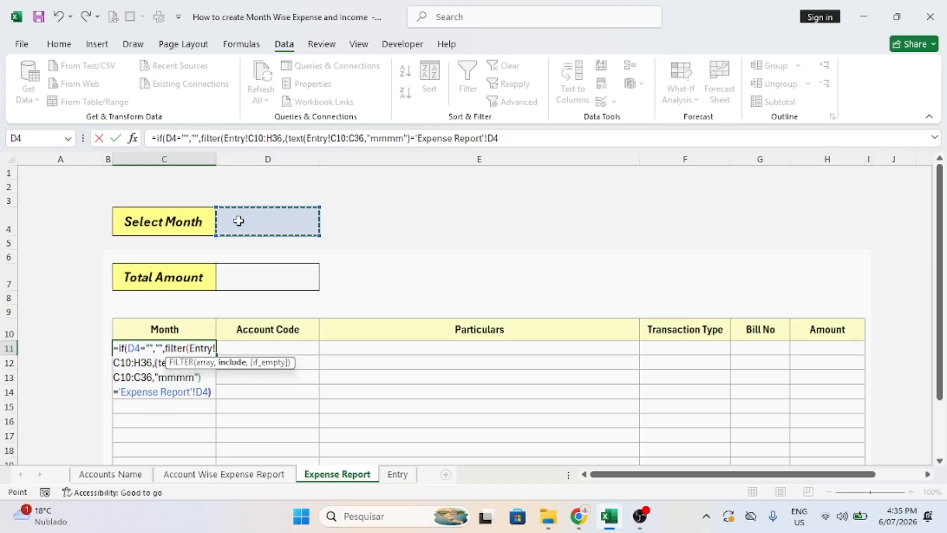
pyautogui.write(')')
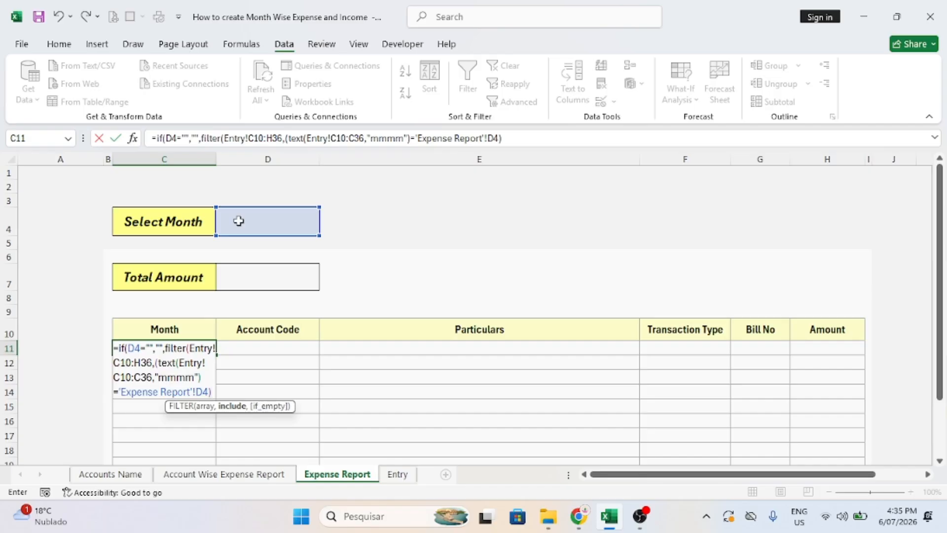
pyautogui.write('*')
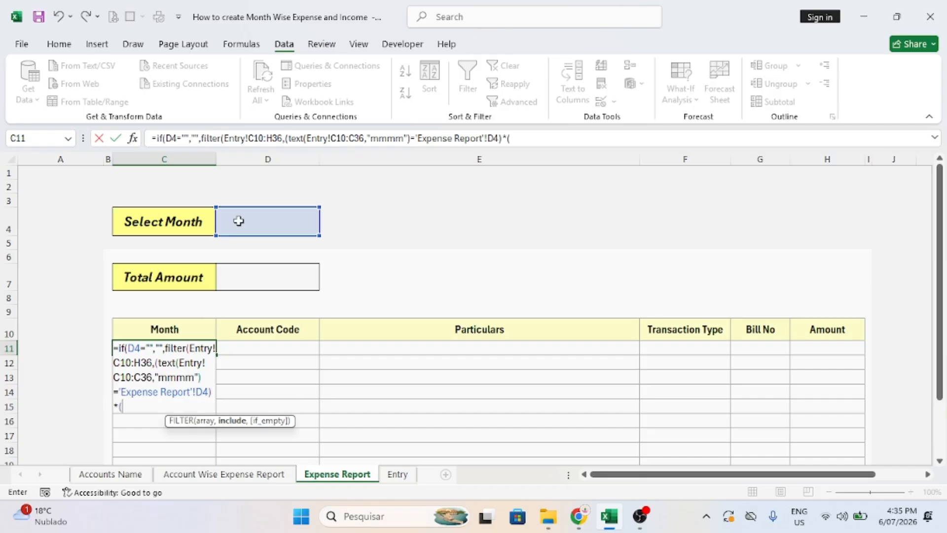
# Add the non-blank Entry month condition and "No Data" fallback, then enter the C11 formula.
pyautogui.click(398, 474)
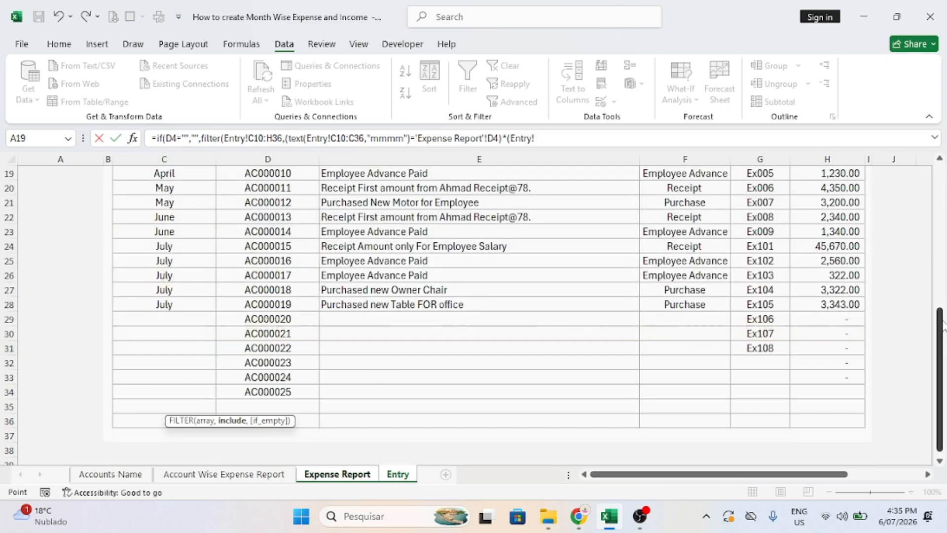
pyautogui.moveTo(940, 325); pyautogui.dragTo(940, 321)
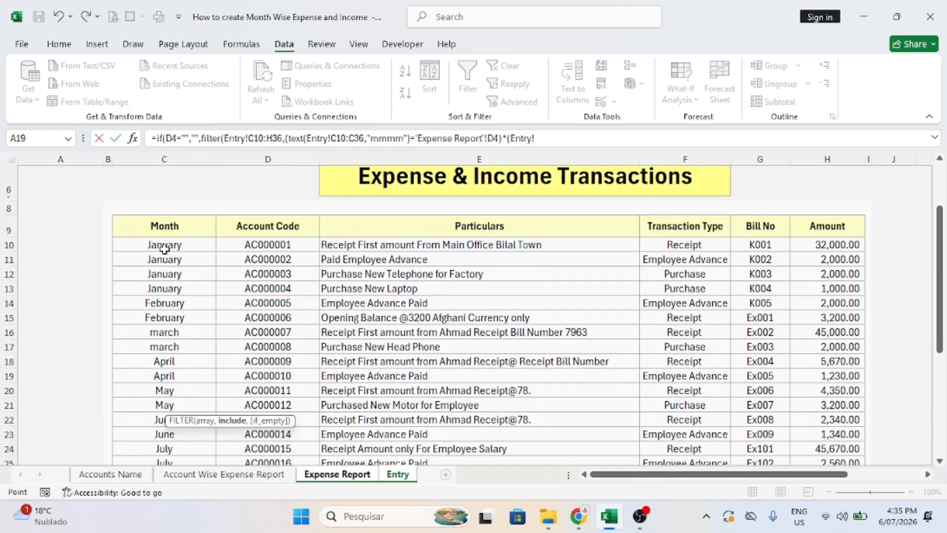
pyautogui.moveTo(164, 249); pyautogui.dragTo(186, 420)
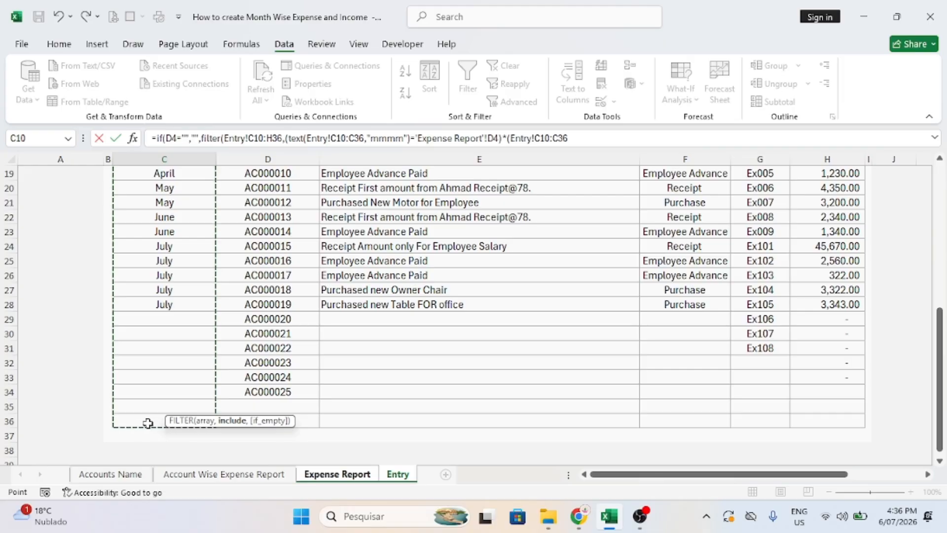
pyautogui.click(577, 138)
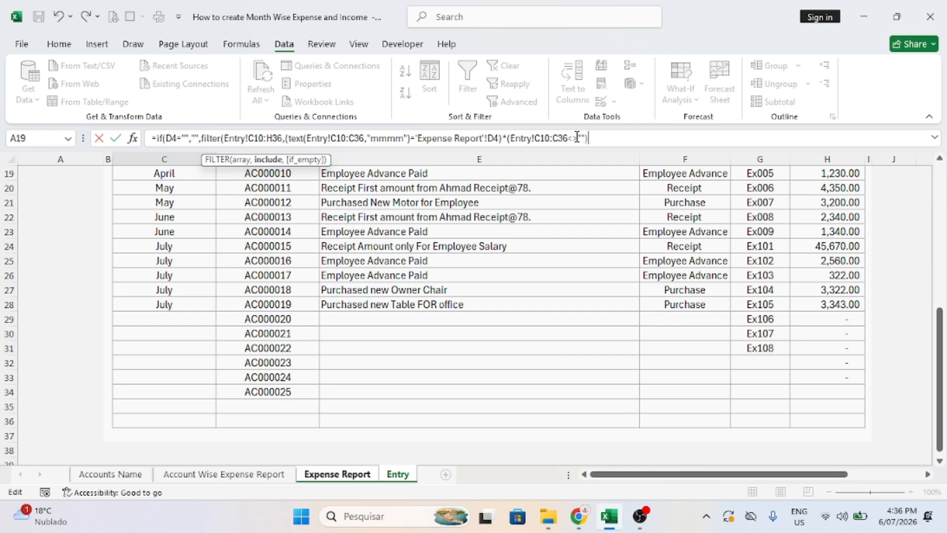
pyautogui.write(',"No Data')
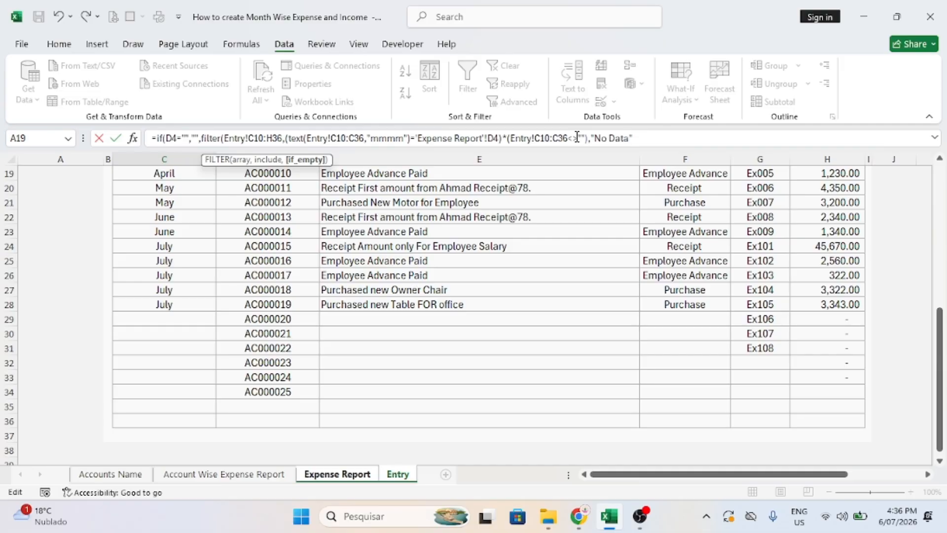
pyautogui.write(')')
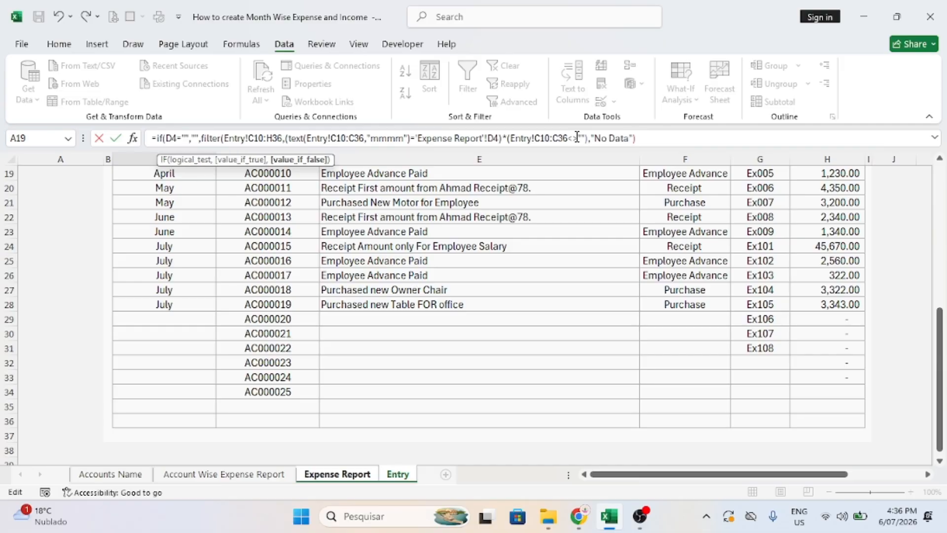
pyautogui.write(')')
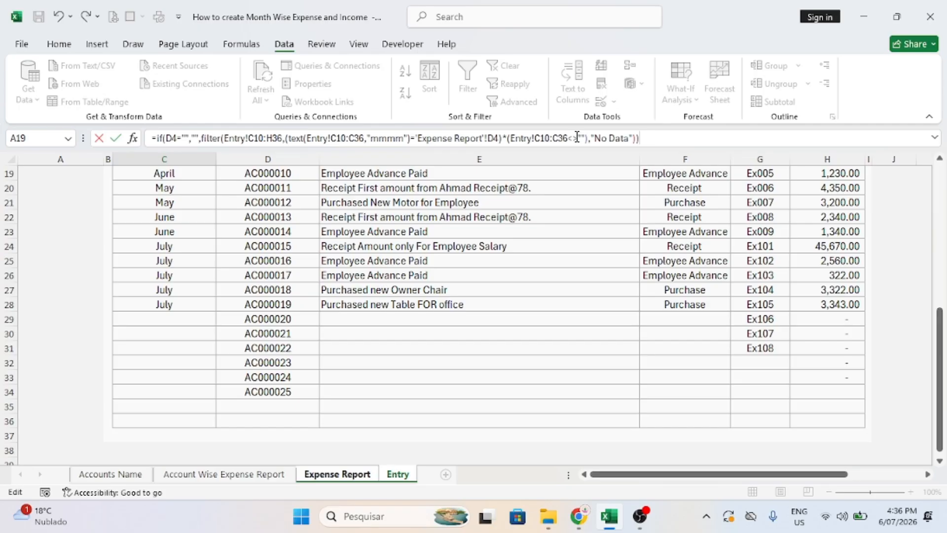
pyautogui.press('Return')
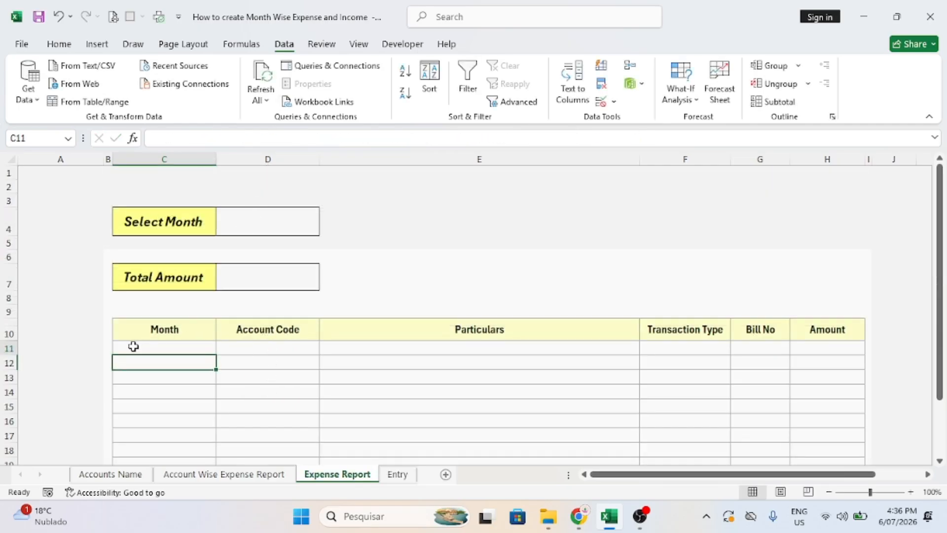
# Pick January, February and March in D4 to check the table updates, then clear it.
pyautogui.moveTo(133, 345); pyautogui.dragTo(728, 394)
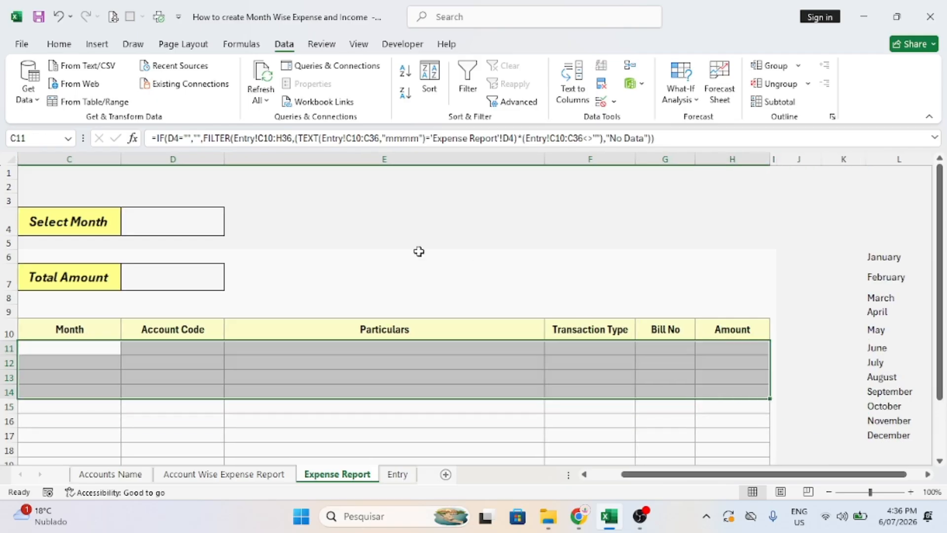
pyautogui.click(180, 225)
pyautogui.click(230, 229)
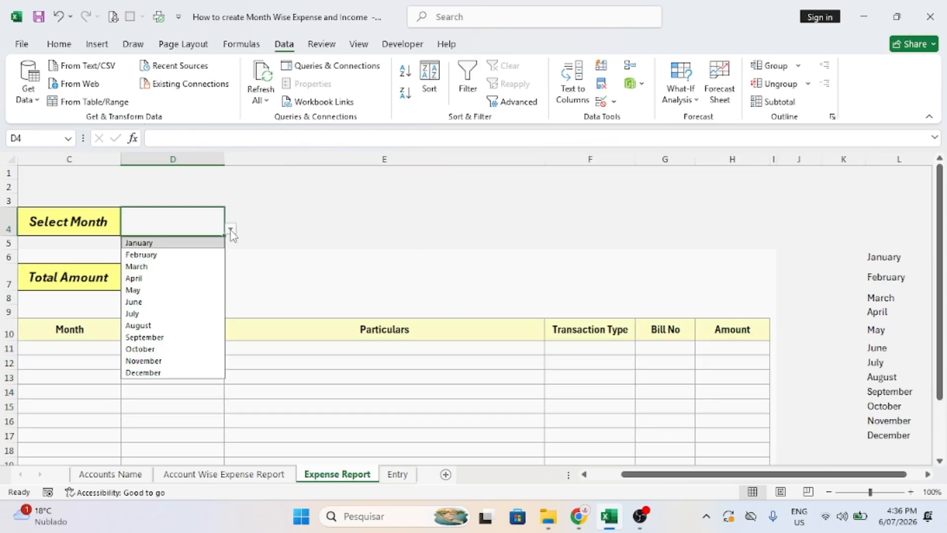
pyautogui.click(147, 243)
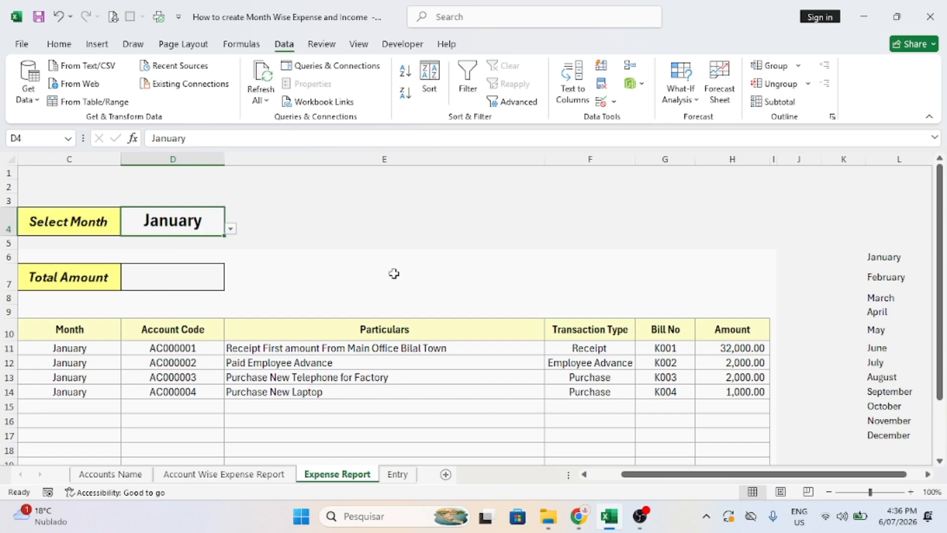
pyautogui.moveTo(668, 481); pyautogui.dragTo(637, 479)
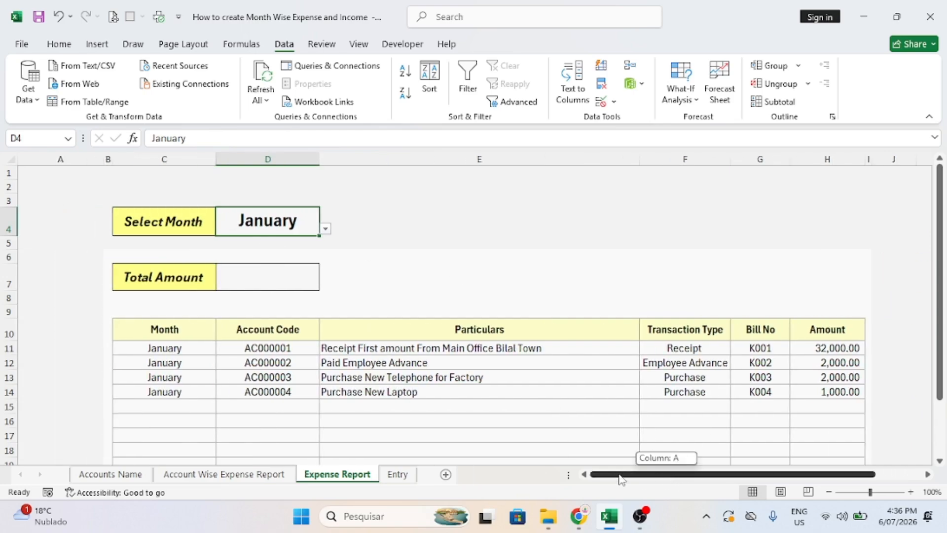
pyautogui.click(326, 228)
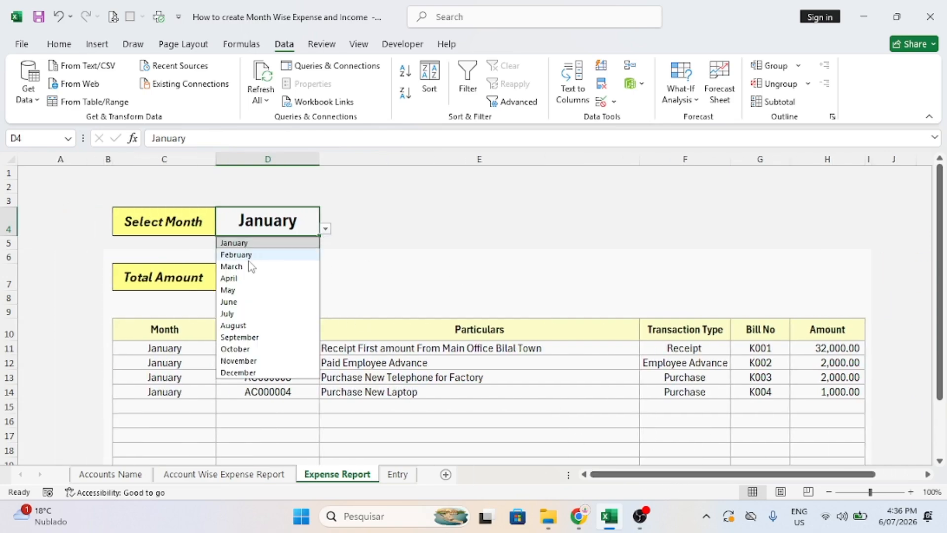
pyautogui.click(249, 255)
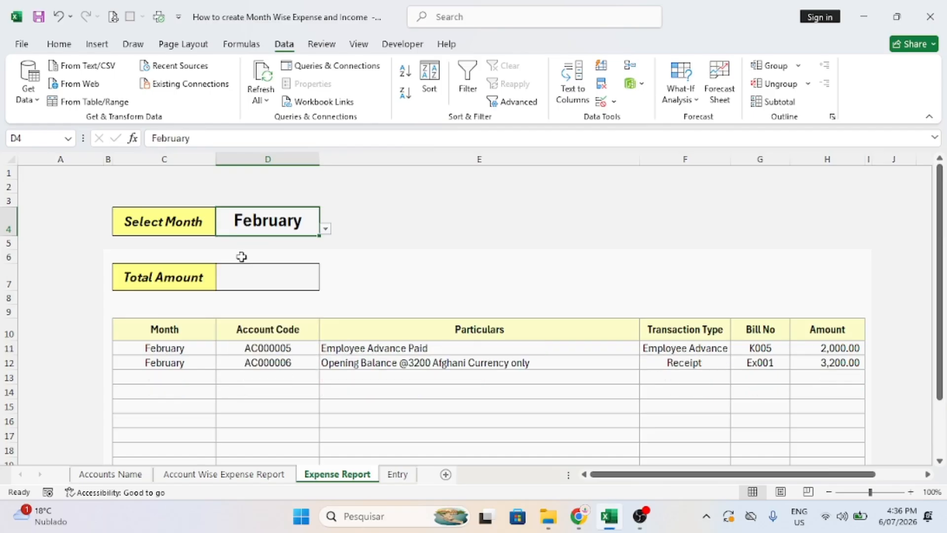
pyautogui.click(326, 229)
pyautogui.click(221, 267)
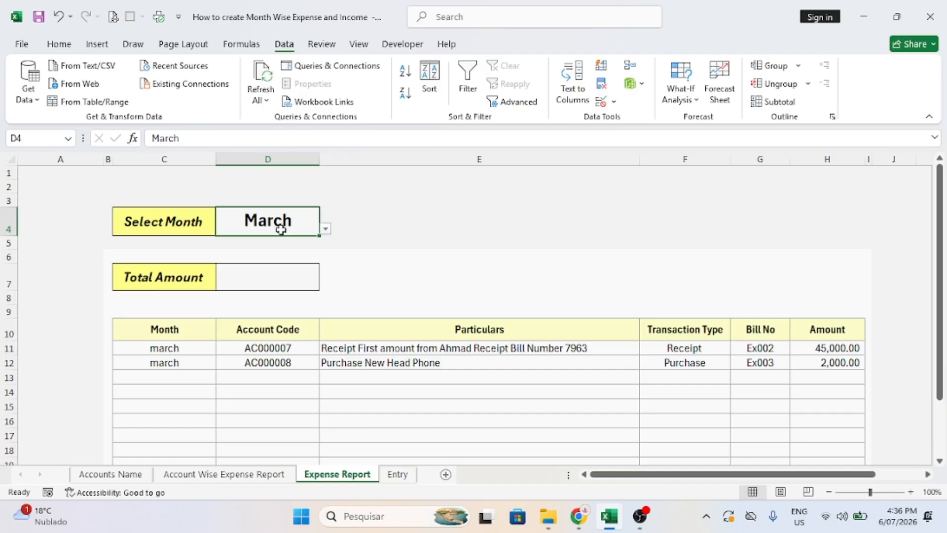
pyautogui.press('Delete')
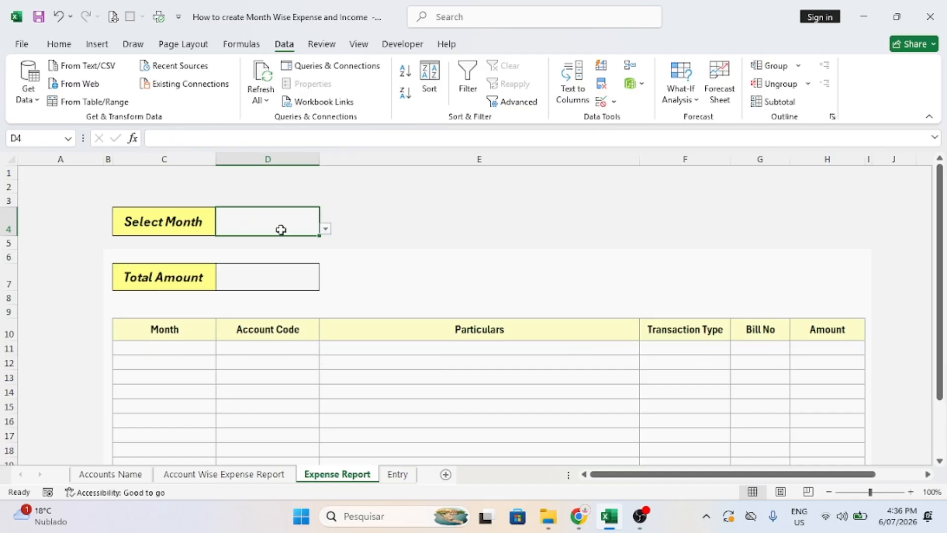
# Reselect January in Select Month D4, listing its four transactions.
pyautogui.click(325, 230)
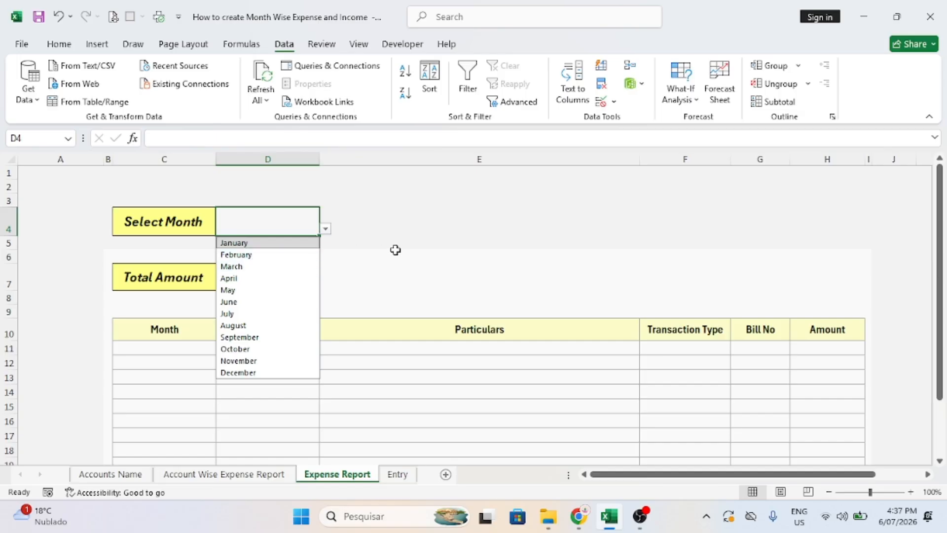
pyautogui.click(348, 260)
pyautogui.click(245, 279)
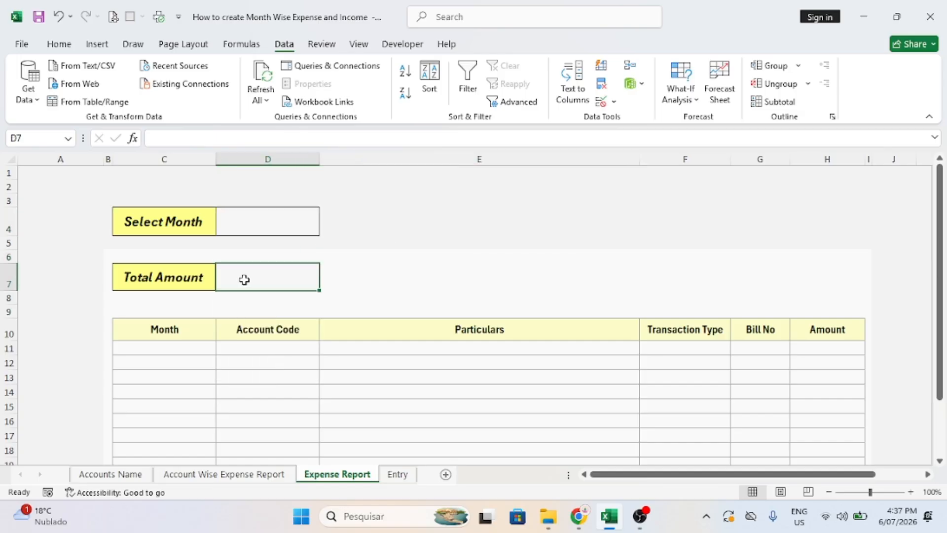
pyautogui.click(288, 228)
pyautogui.click(325, 229)
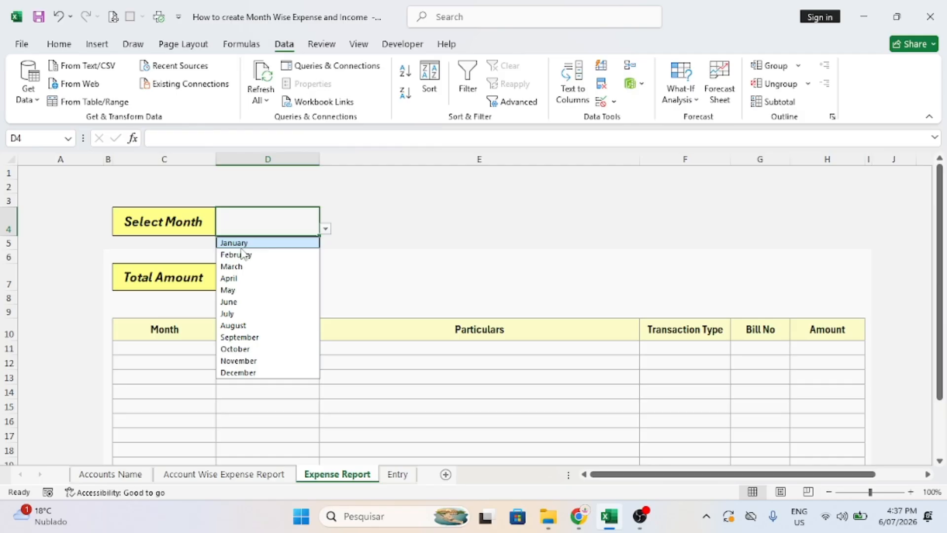
pyautogui.click(251, 244)
# Enter a SUM formula in D7 over the Amount column from H11 down, totalling 37,000.
pyautogui.click(269, 270)
pyautogui.write('=')
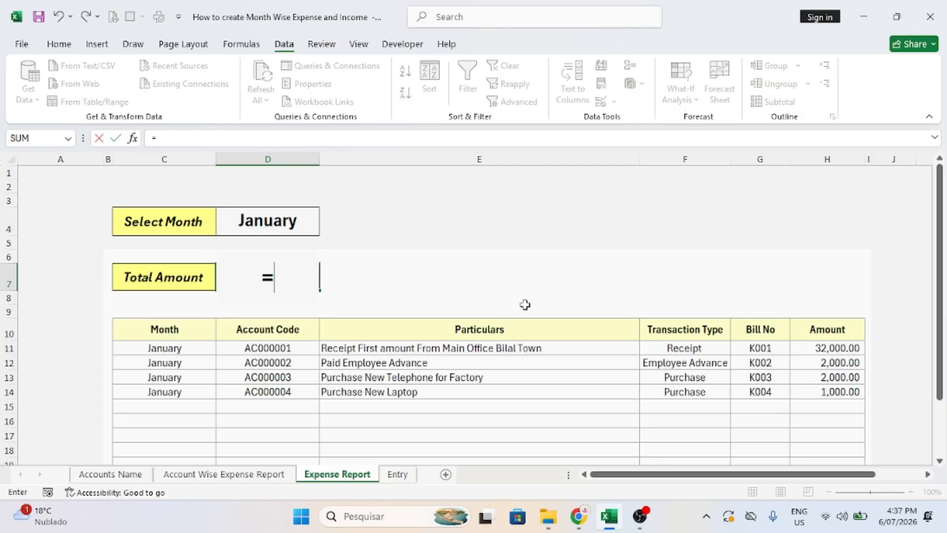
pyautogui.write('sum(')
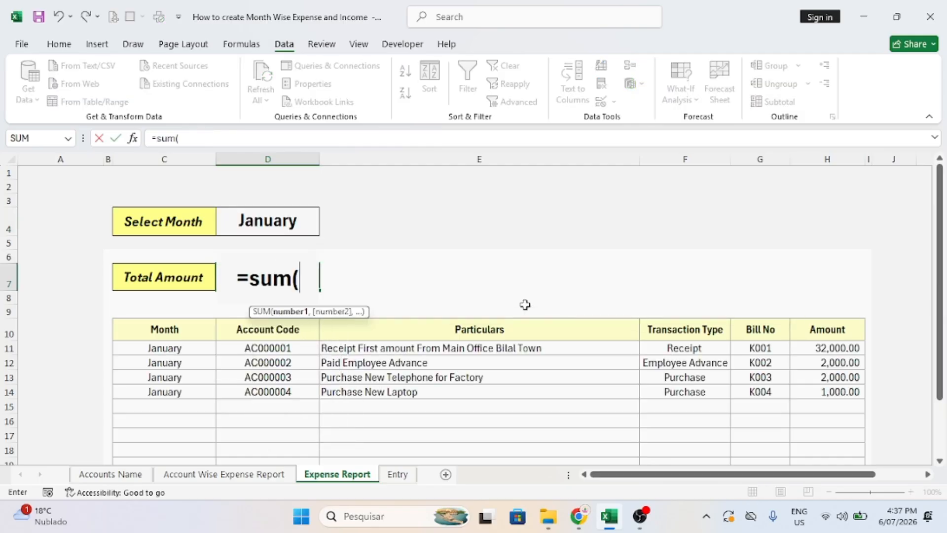
pyautogui.click(835, 348)
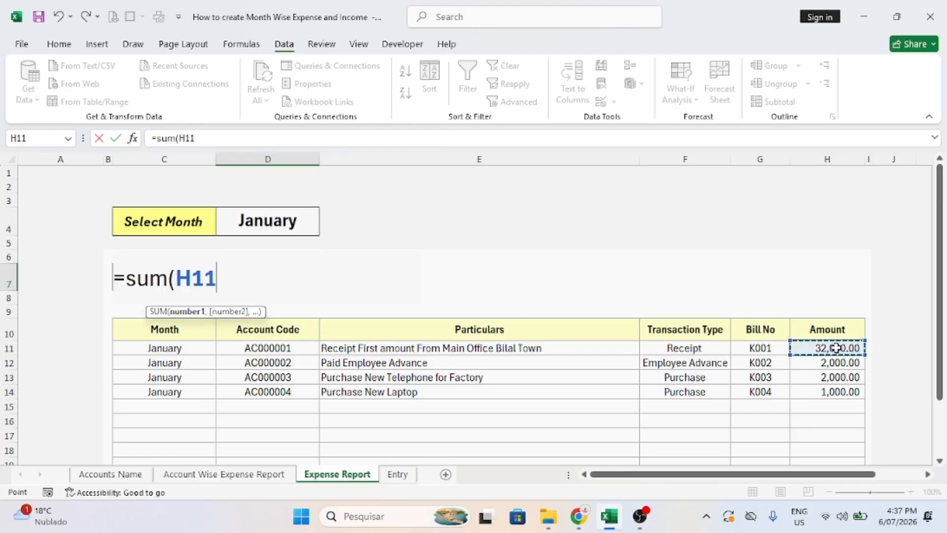
pyautogui.hotkey('ctrl', 'shift', 'Down')
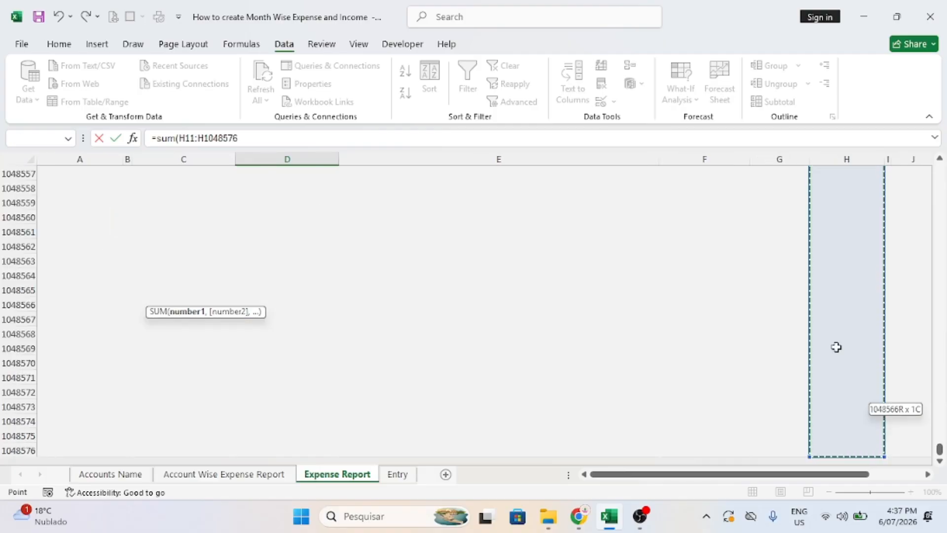
pyautogui.press('Return')
pyautogui.press('Up')
pyautogui.press('Up')
pyautogui.press('Up')
pyautogui.press('Up')
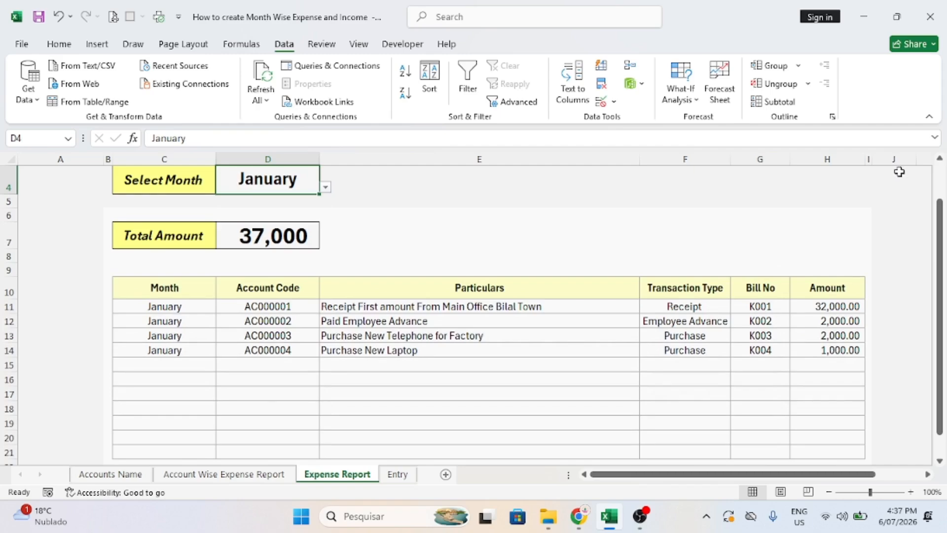
# Collapse the ribbon and step Select Month through February, March and April, totalling 6,900.
pyautogui.click(929, 117)
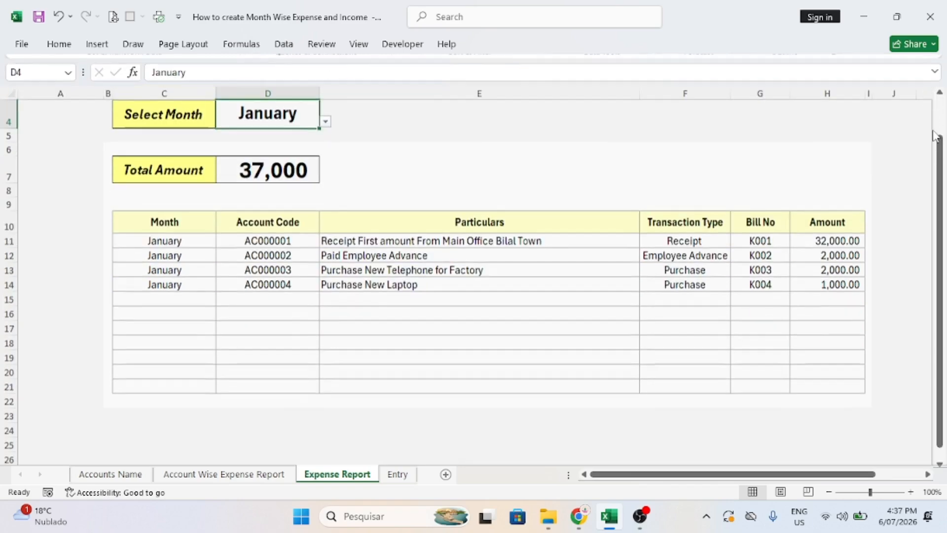
pyautogui.click(326, 119)
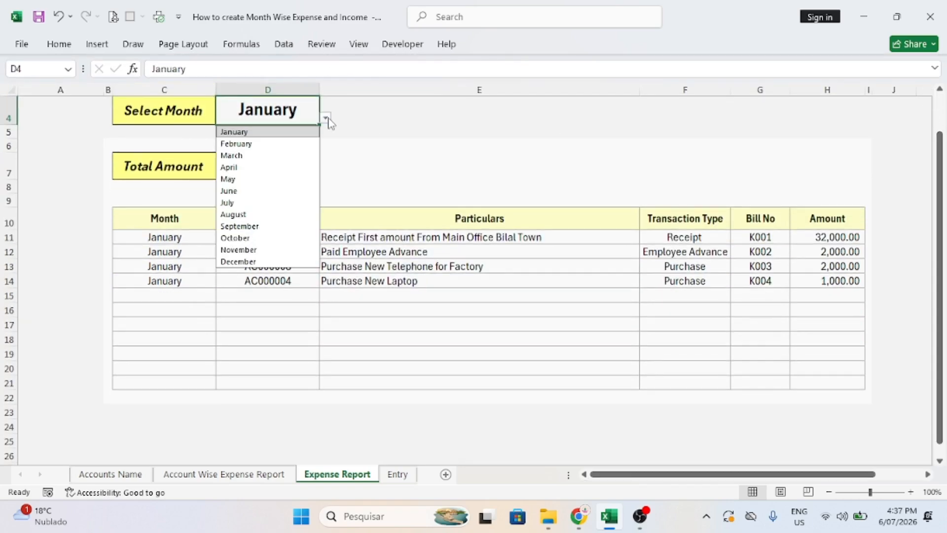
pyautogui.click(239, 144)
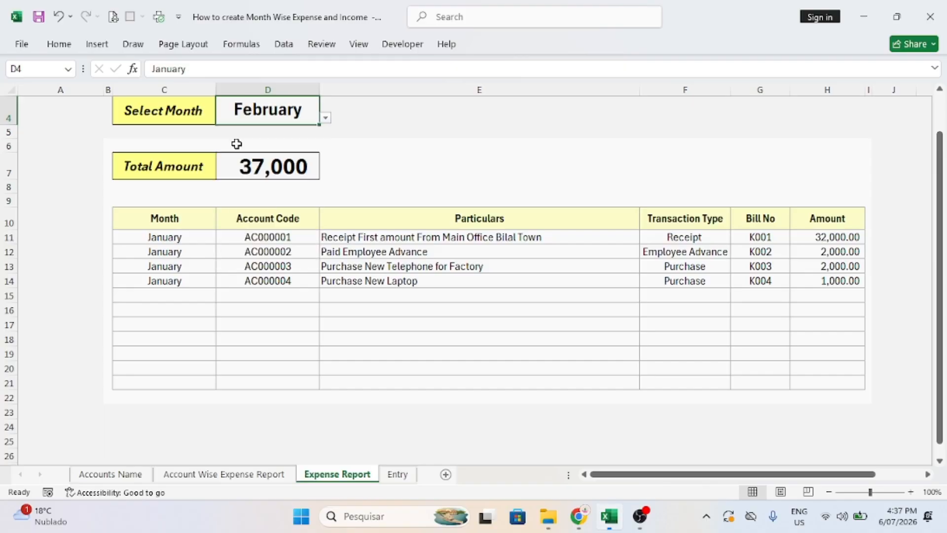
pyautogui.click(326, 118)
pyautogui.click(254, 156)
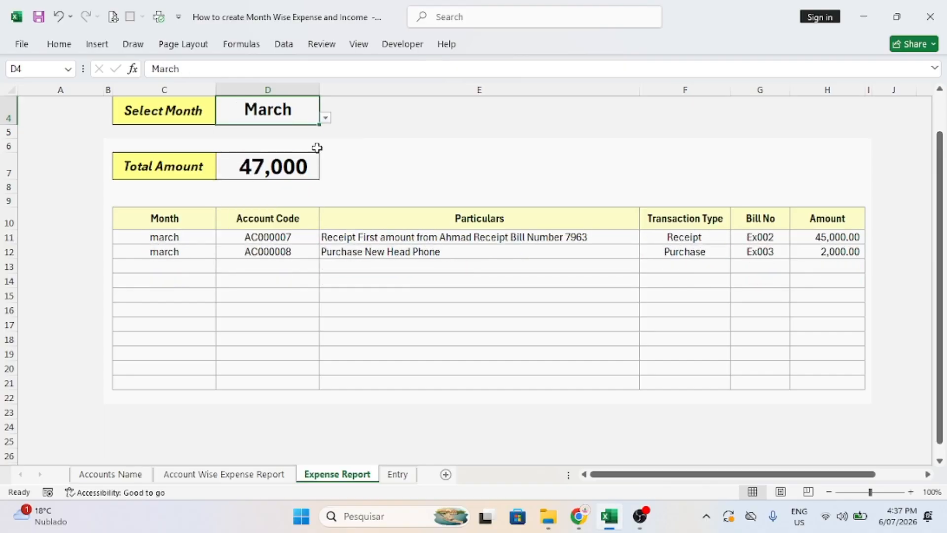
pyautogui.click(326, 118)
pyautogui.click(238, 168)
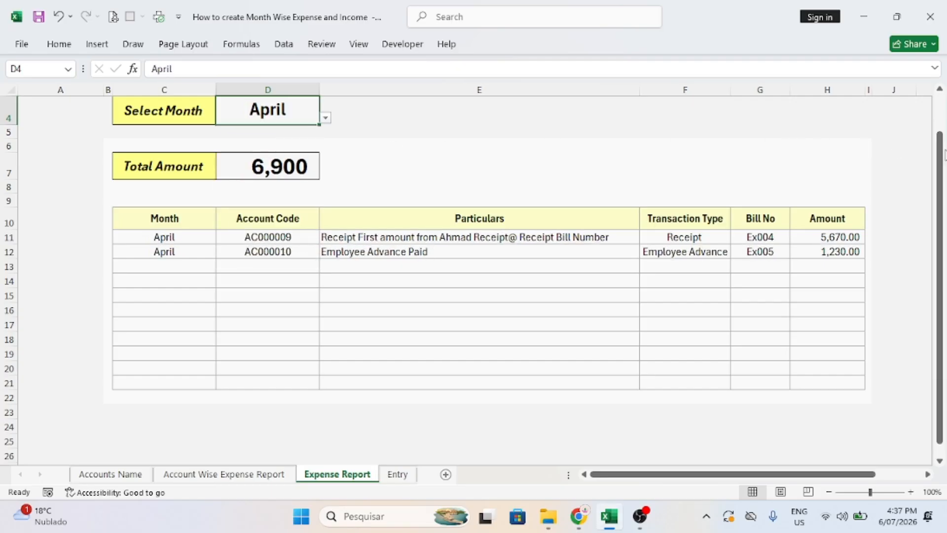
pyautogui.moveTo(936, 154); pyautogui.dragTo(936, 129)
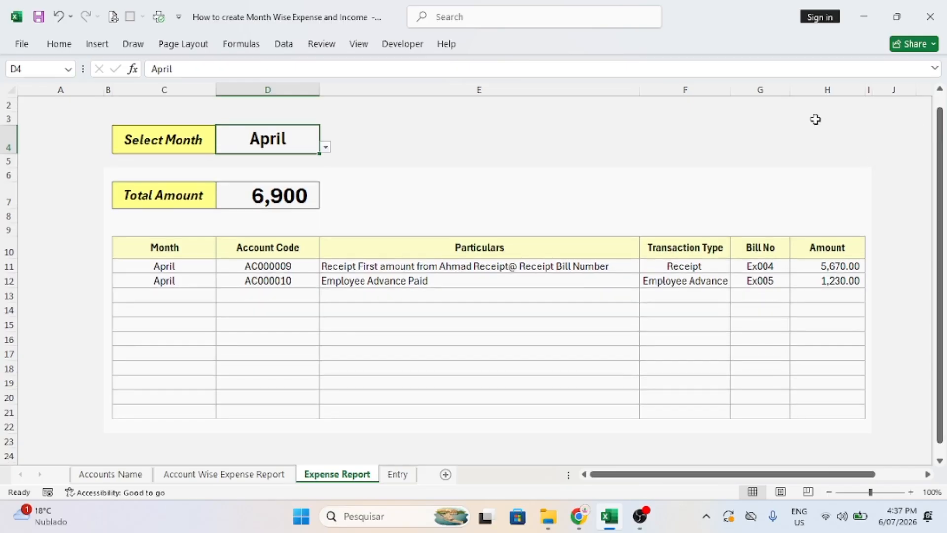
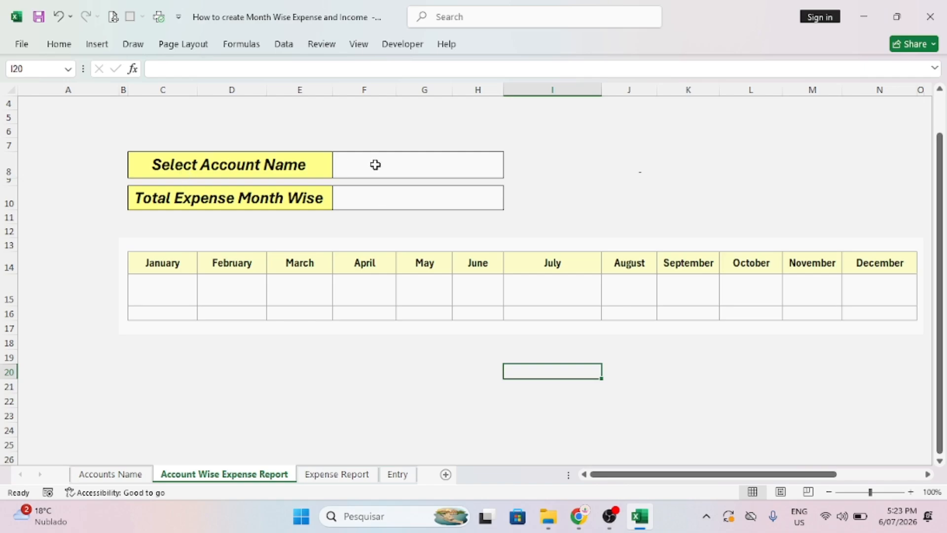
# Enter =SUMIFS(Entry!H:H, Entry!F:F, F8) in F10 to total Amounts by the chosen account.
pyautogui.moveTo(135, 277); pyautogui.dragTo(875, 295)
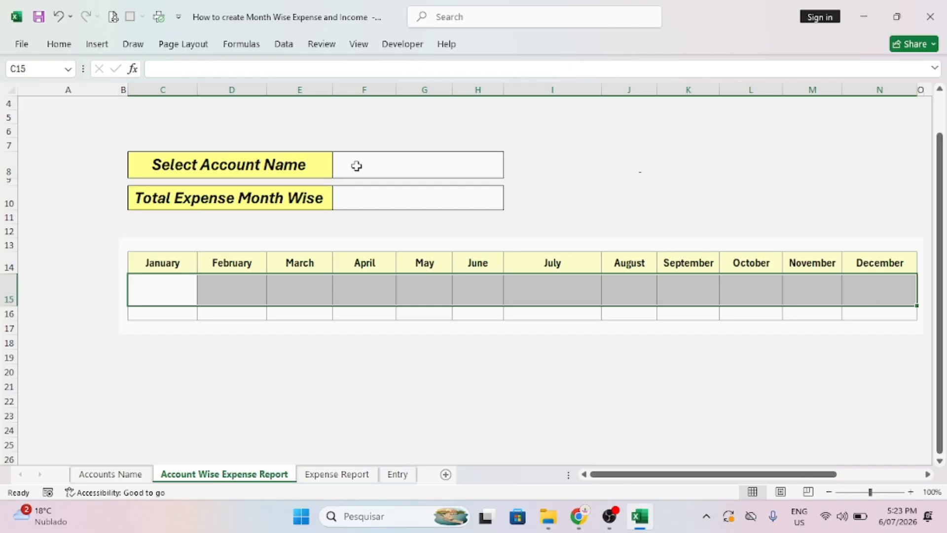
pyautogui.click(379, 195)
pyautogui.write('=')
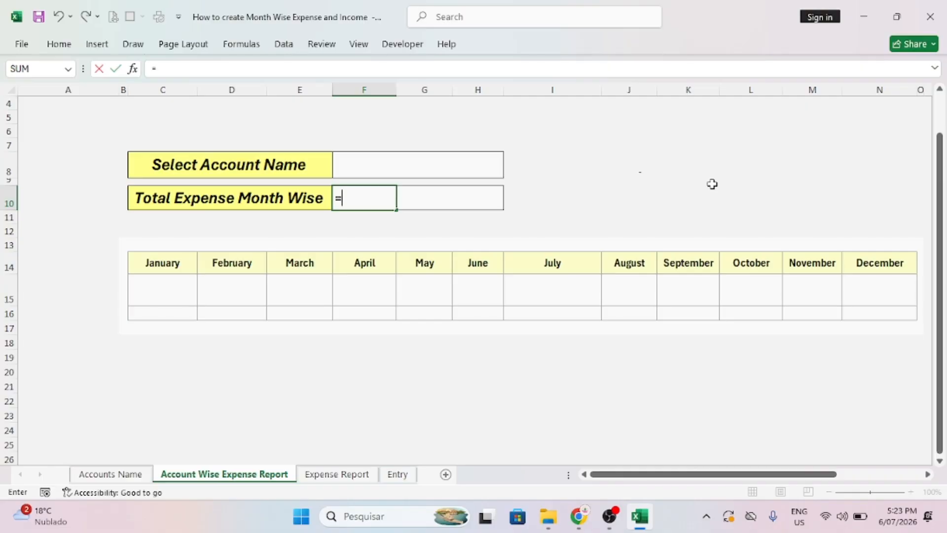
pyautogui.write('sumifs(')
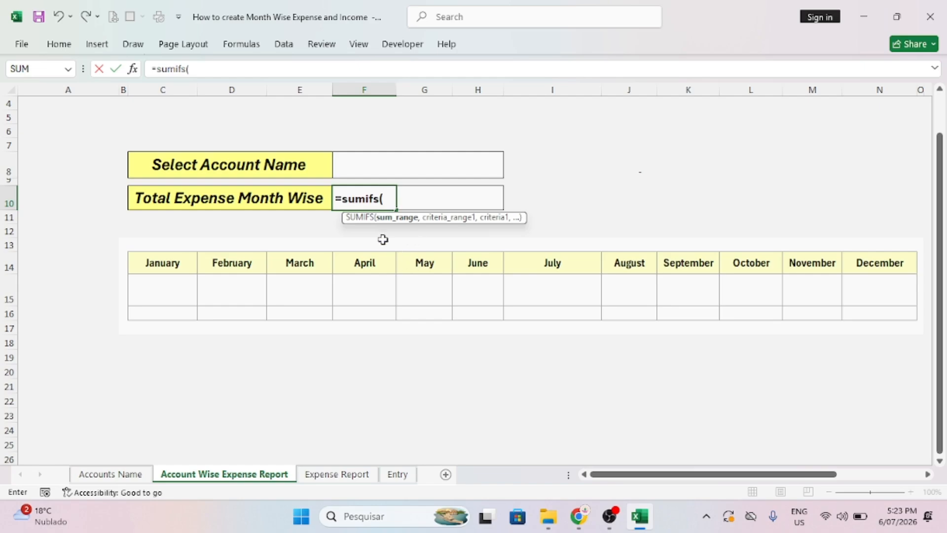
pyautogui.click(399, 475)
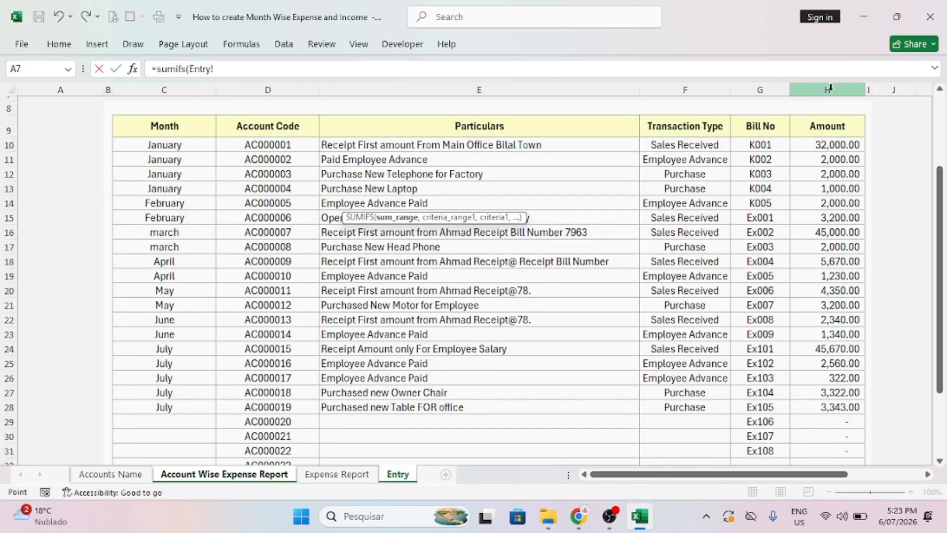
pyautogui.click(830, 87)
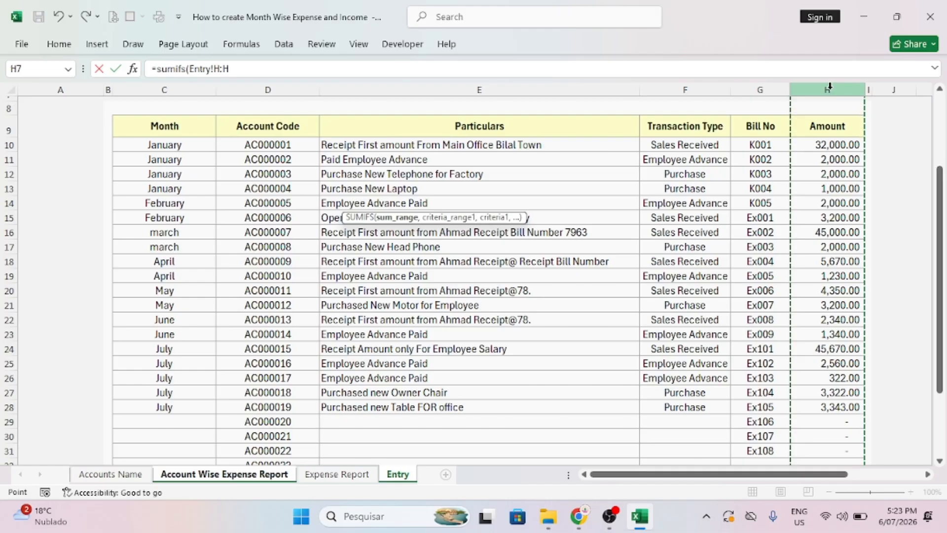
pyautogui.write(',')
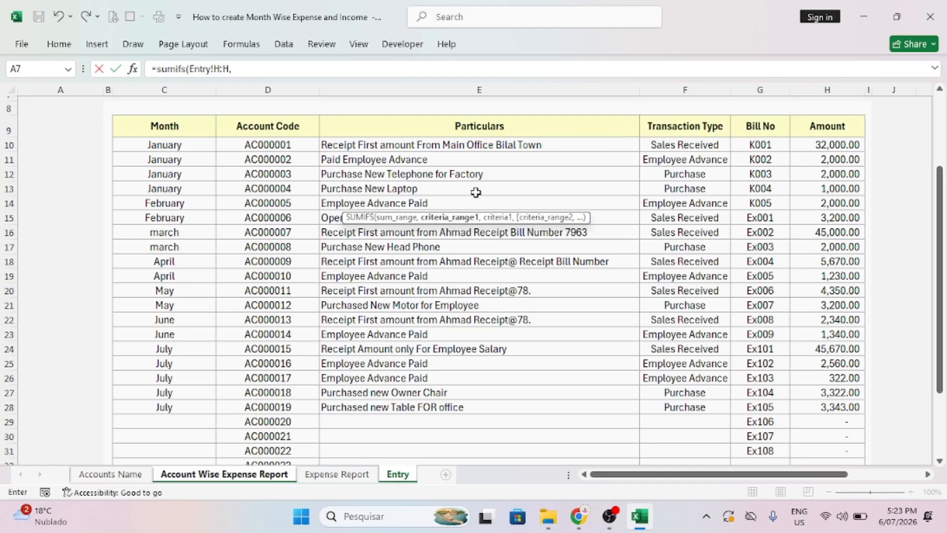
pyautogui.click(677, 85)
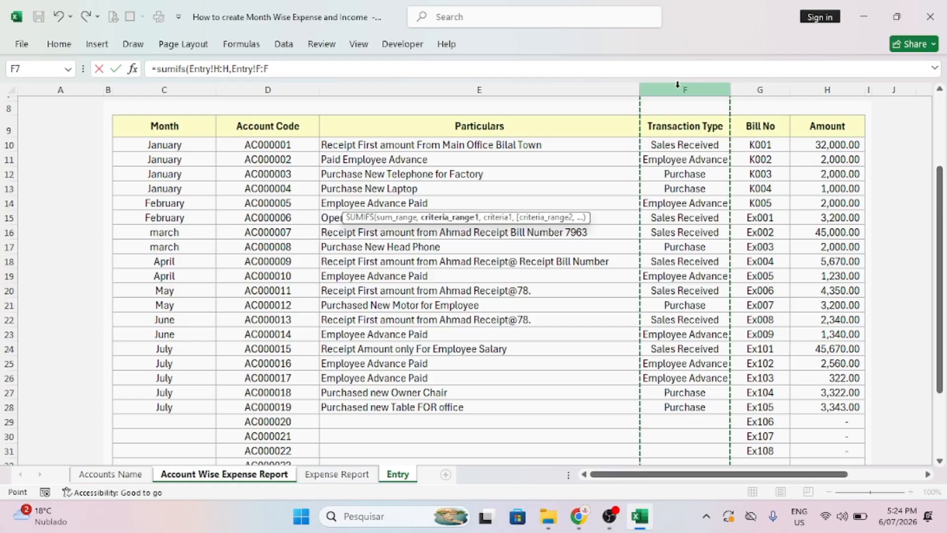
pyautogui.write(',')
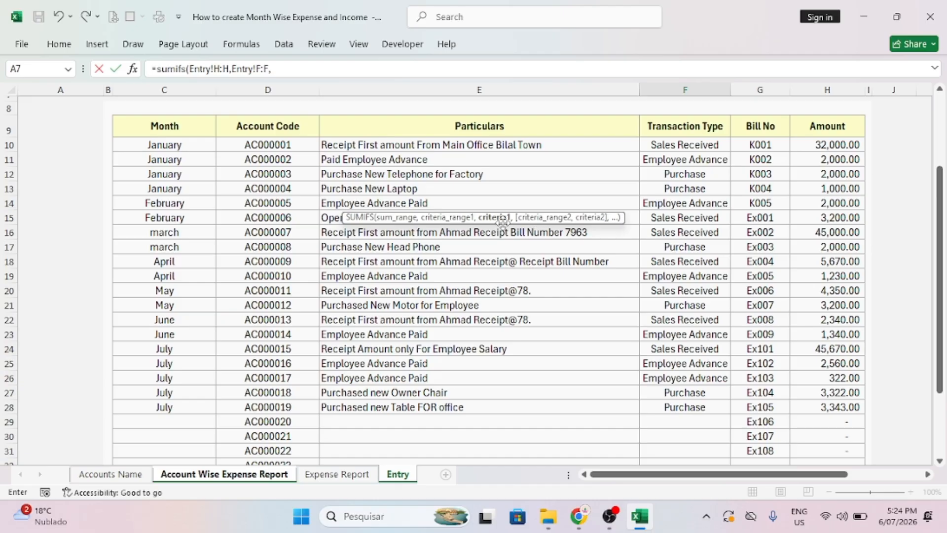
pyautogui.click(253, 476)
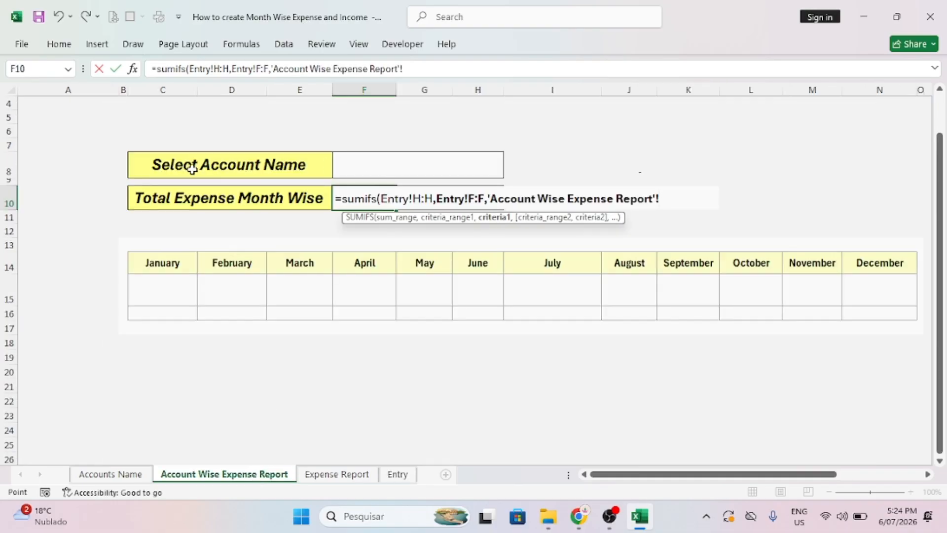
pyautogui.click(344, 171)
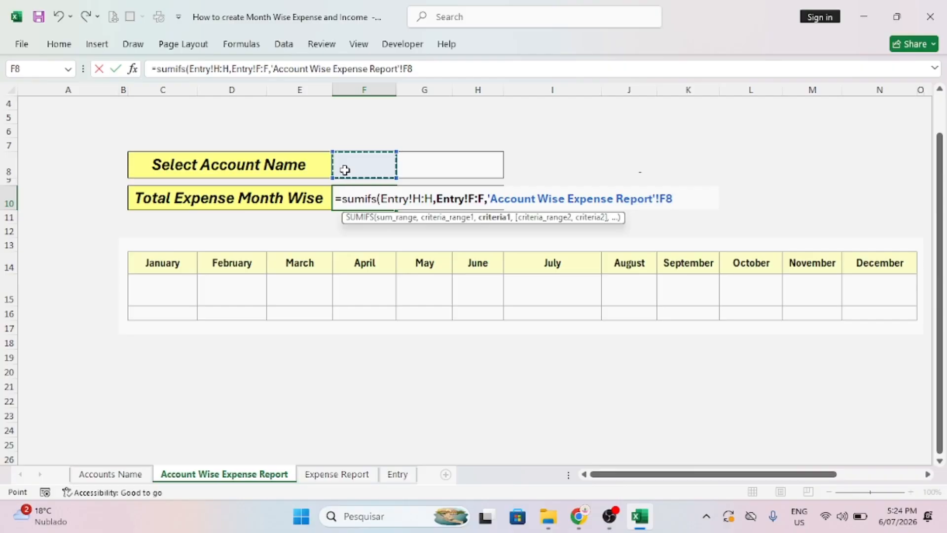
pyautogui.write(')')
pyautogui.press('Return')
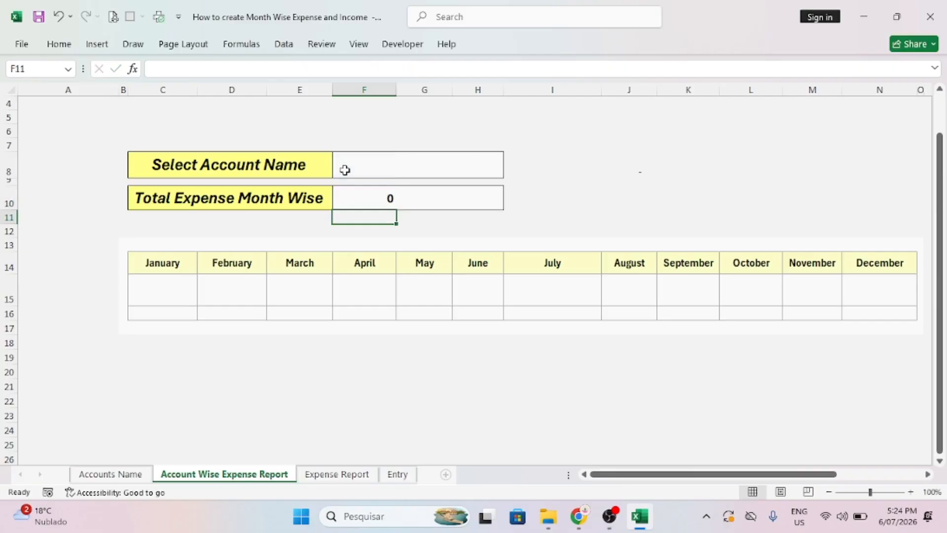
# Enter Purchase as the account name in F8, making the month-wise total 14865.
pyautogui.click(344, 170)
pyautogui.write('prueb')
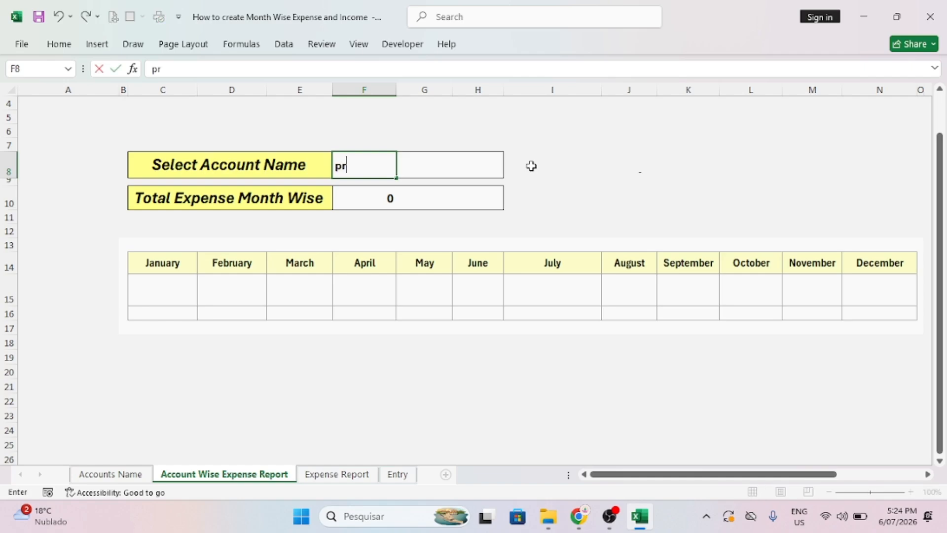
pyautogui.press('BackSpace')
pyautogui.press('BackSpace')
pyautogui.press('BackSpace')
pyautogui.press('BackSpace')
pyautogui.press('BackSpace')
pyautogui.write('Purchase')
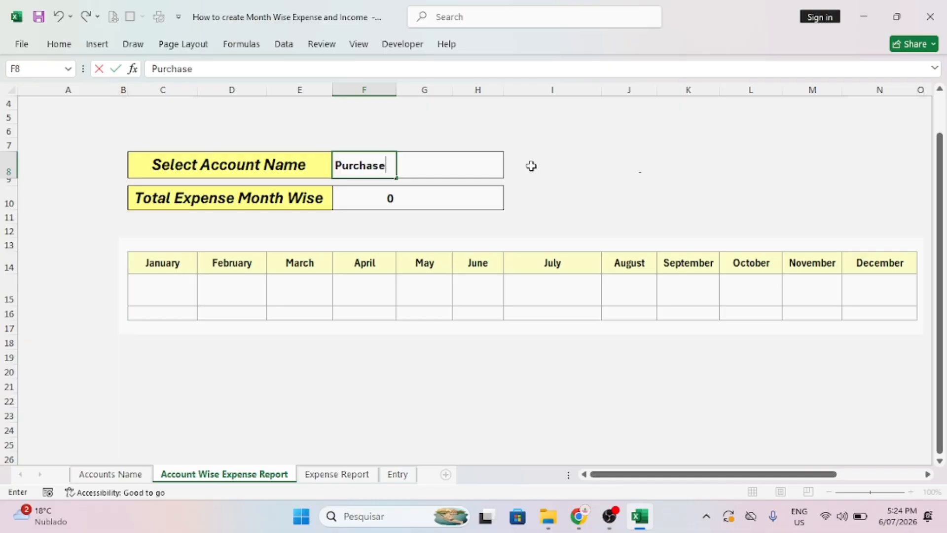
pyautogui.press('Return')
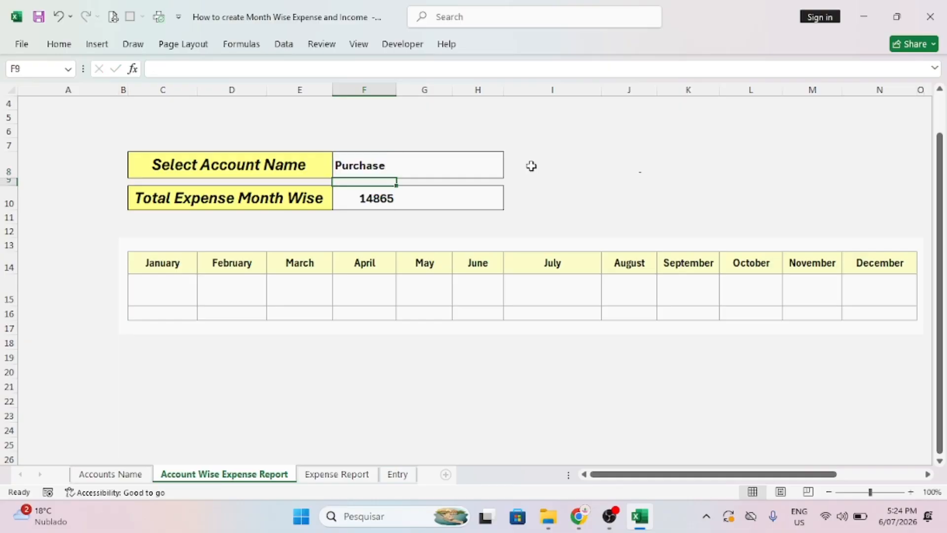
pyautogui.click(362, 166)
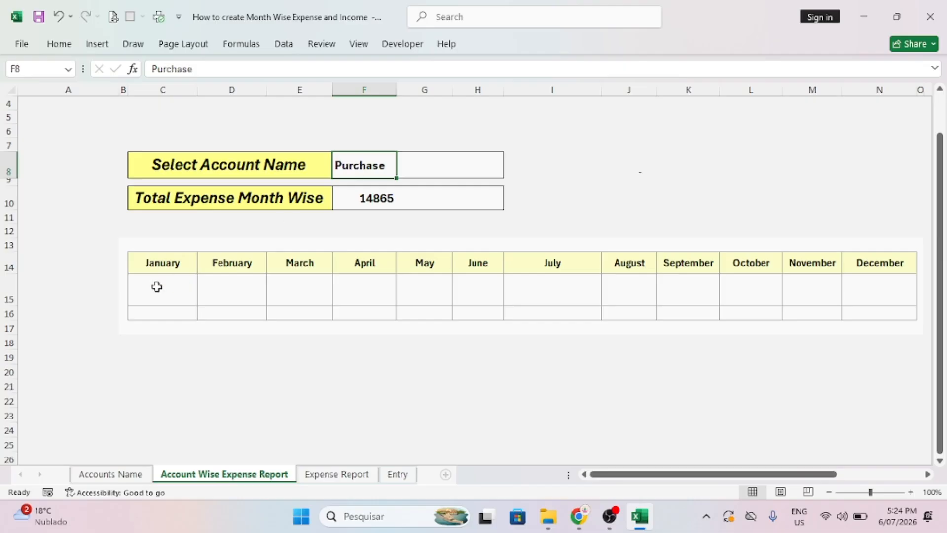
# Review the F10 total and the January to April month cells in row 15.
pyautogui.moveTo(145, 276); pyautogui.dragTo(891, 290)
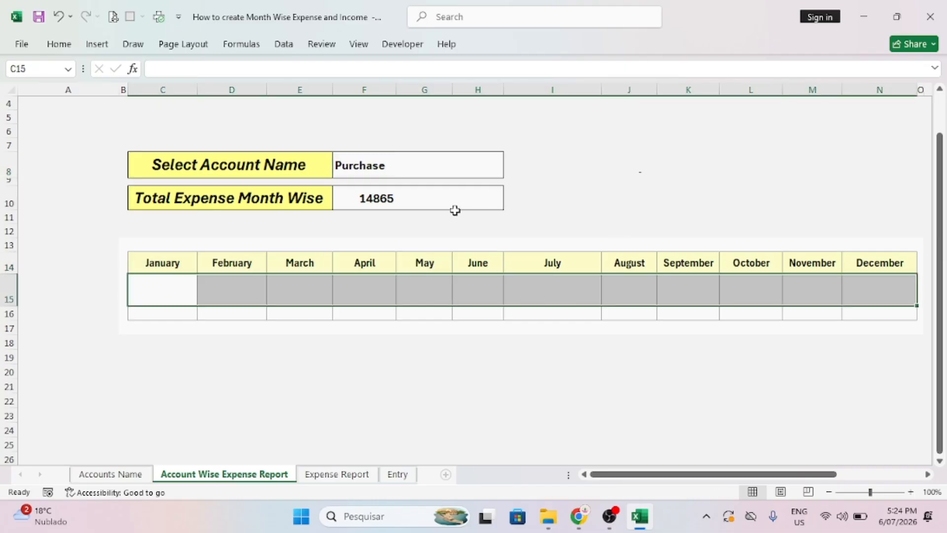
pyautogui.click(363, 197)
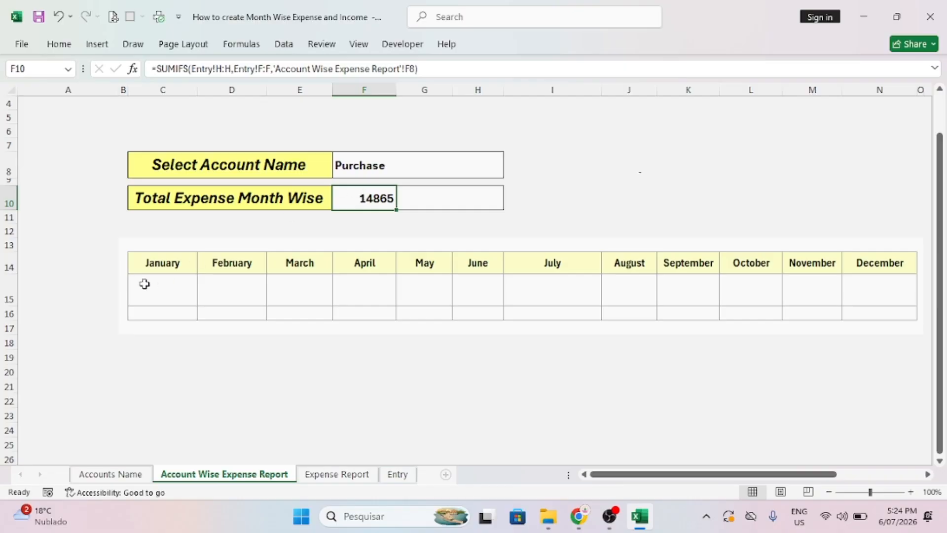
pyautogui.moveTo(144, 282); pyautogui.dragTo(855, 299)
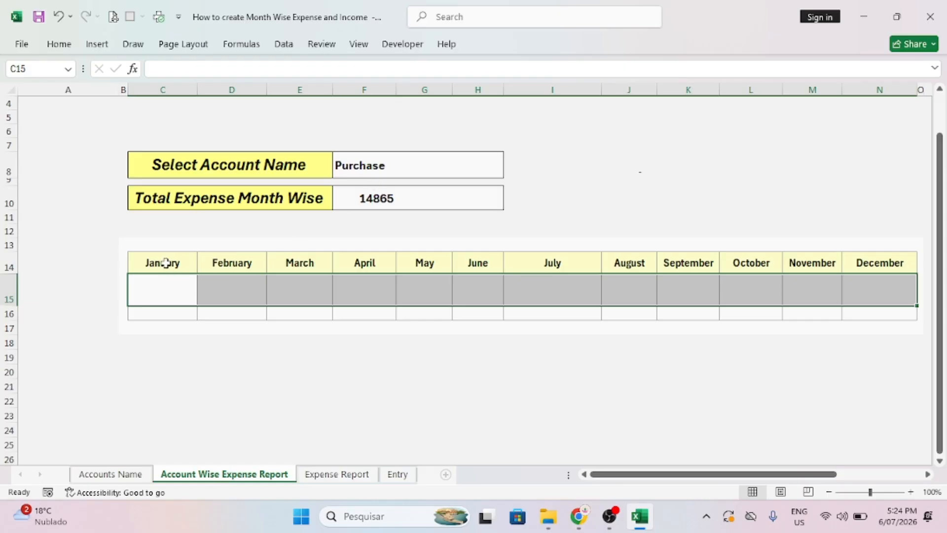
pyautogui.moveTo(162, 262); pyautogui.dragTo(164, 289)
pyautogui.moveTo(241, 267); pyautogui.dragTo(241, 287)
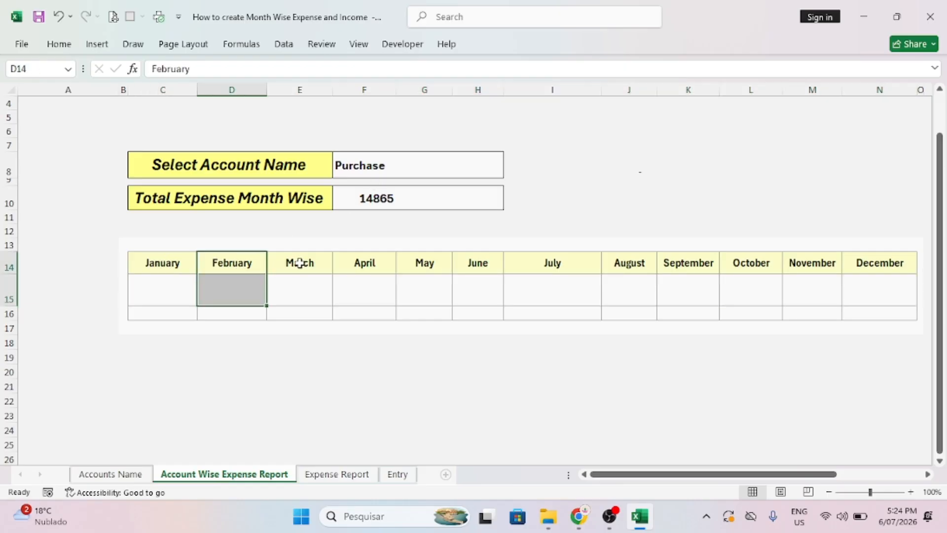
pyautogui.moveTo(300, 262); pyautogui.dragTo(300, 285)
pyautogui.click(381, 258)
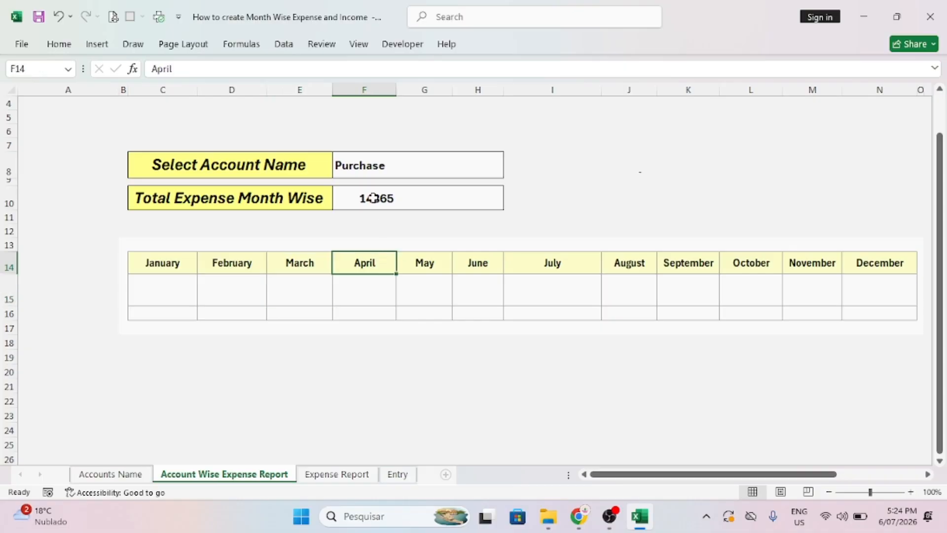
pyautogui.click(348, 169)
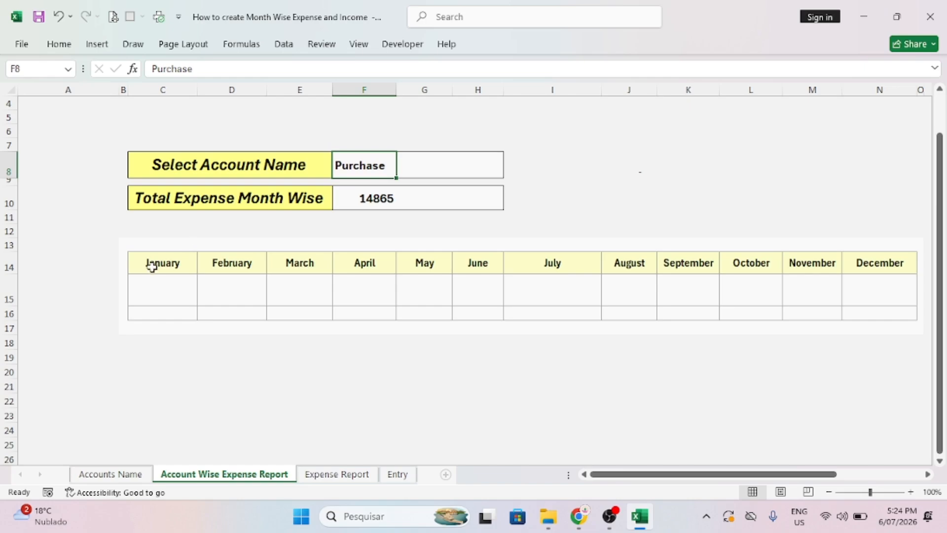
pyautogui.moveTo(151, 266); pyautogui.dragTo(148, 292)
pyautogui.moveTo(239, 258); pyautogui.dragTo(238, 281)
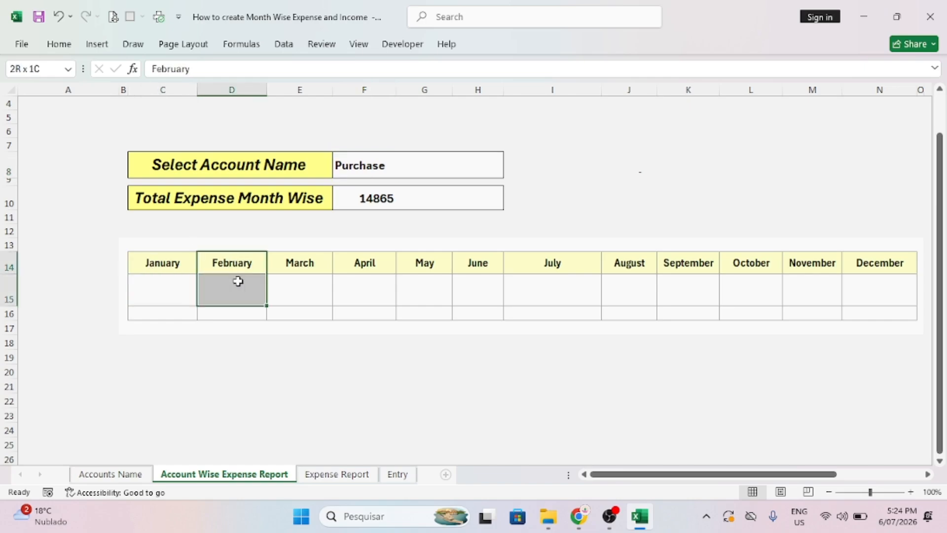
pyautogui.click(283, 281)
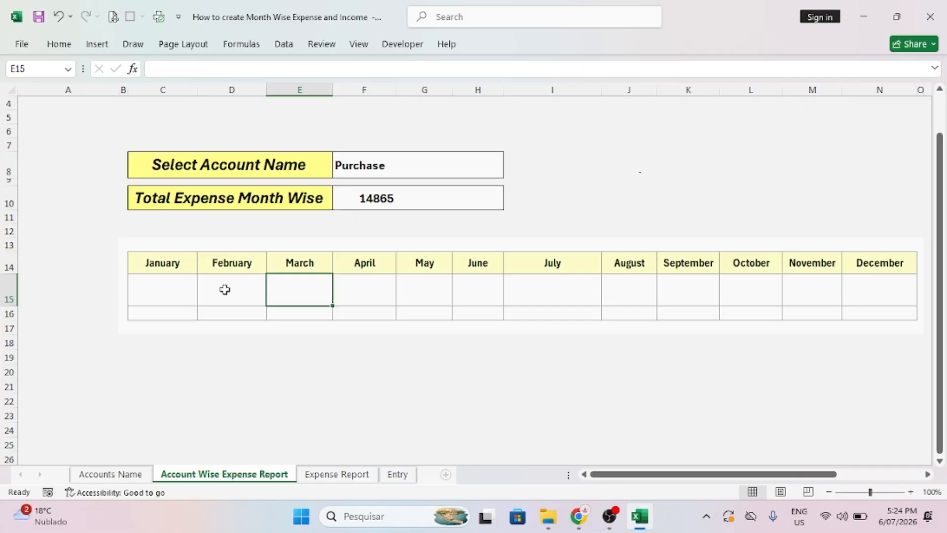
# Start a =SUMIFS( formula in the January cell C15.
pyautogui.click(158, 285)
pyautogui.write('=')
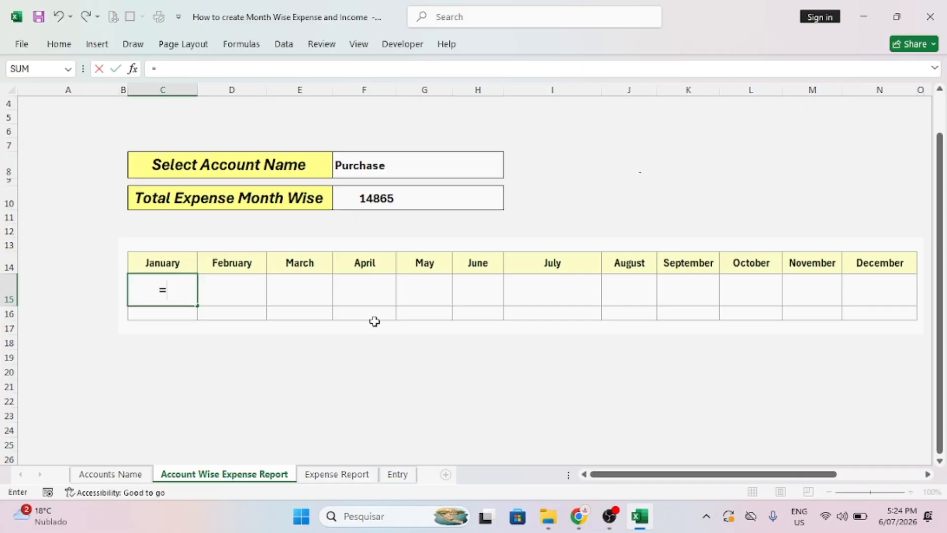
pyautogui.write('sumifs')
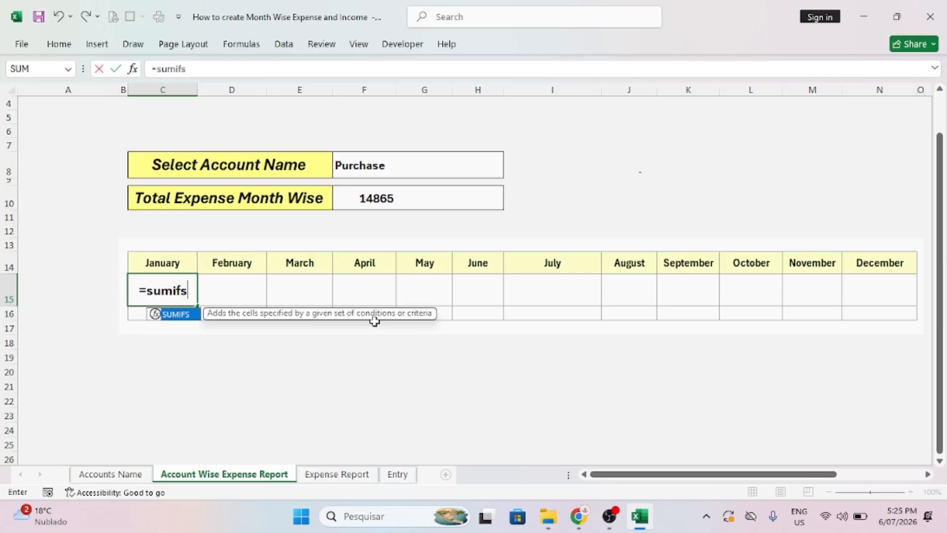
pyautogui.press('BackSpace')
pyautogui.write('f')
pyautogui.press('BackSpace')
pyautogui.write('s(')
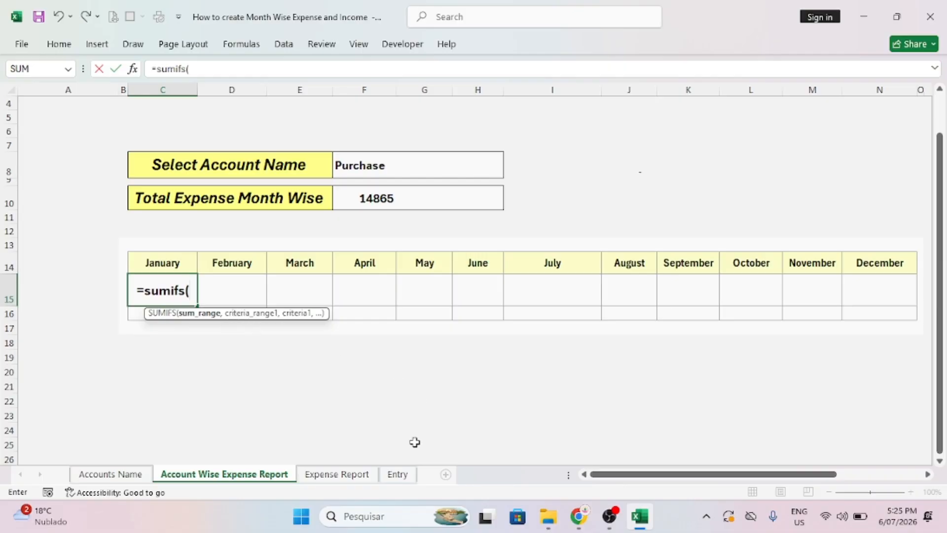
# Add locked Entry!$H:$H as the sum range and Entry!$F:$F as the first criteria range.
pyautogui.click(398, 475)
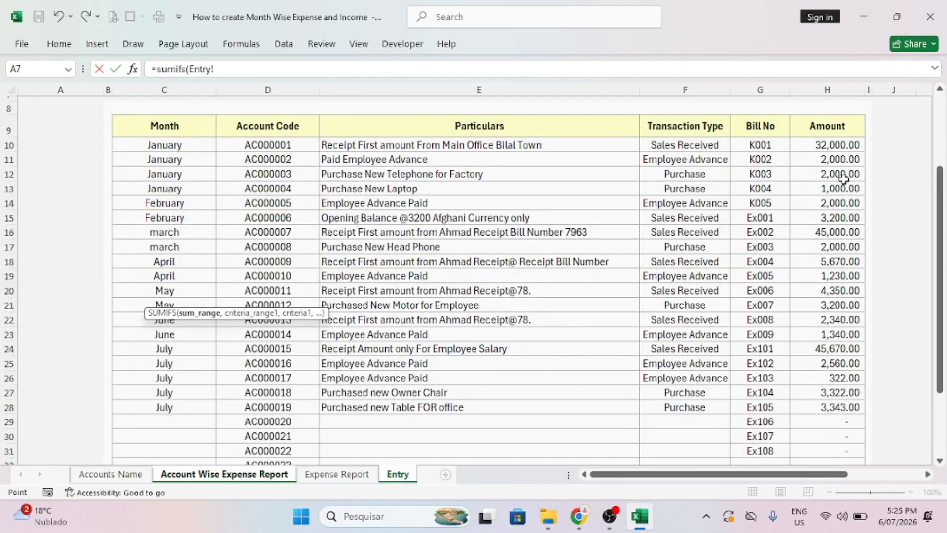
pyautogui.click(836, 86)
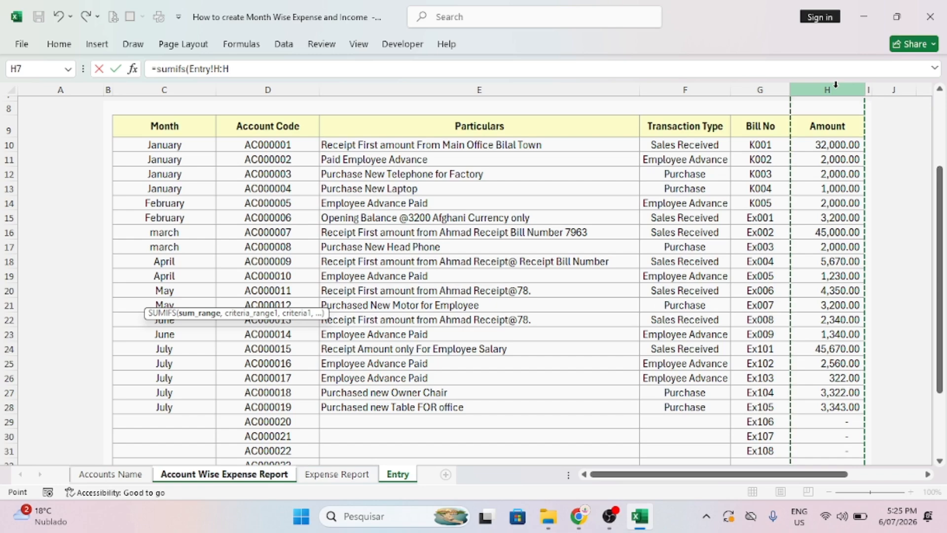
pyautogui.press('F4')
pyautogui.write(',')
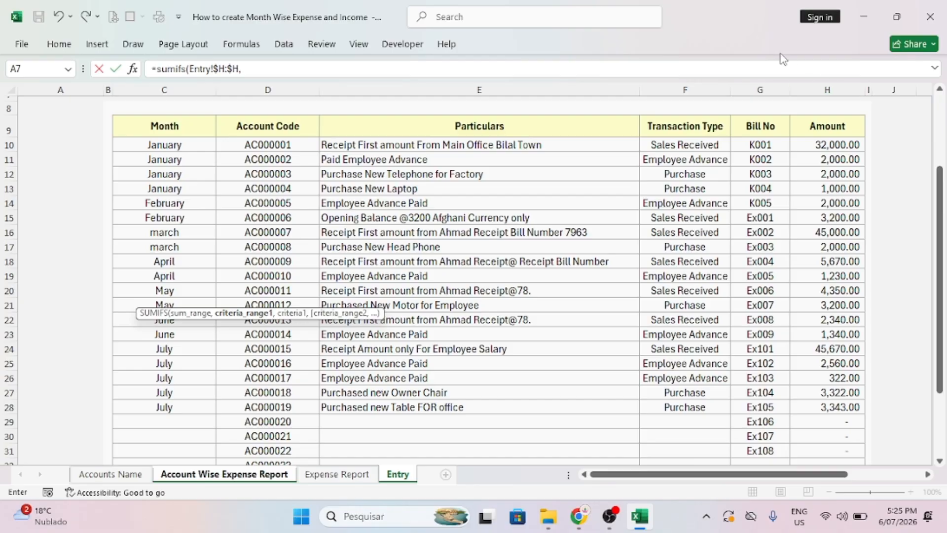
pyautogui.click(683, 89)
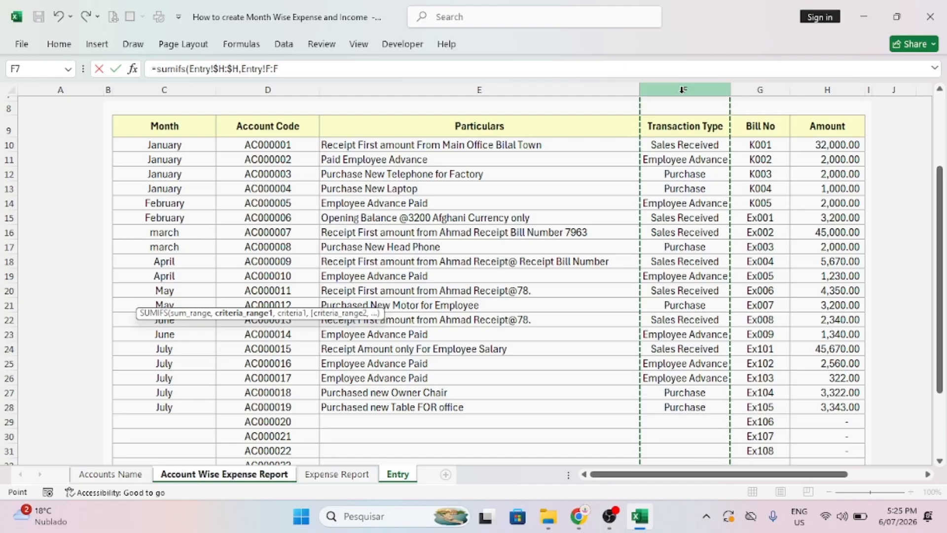
pyautogui.press('F4')
pyautogui.write(',')
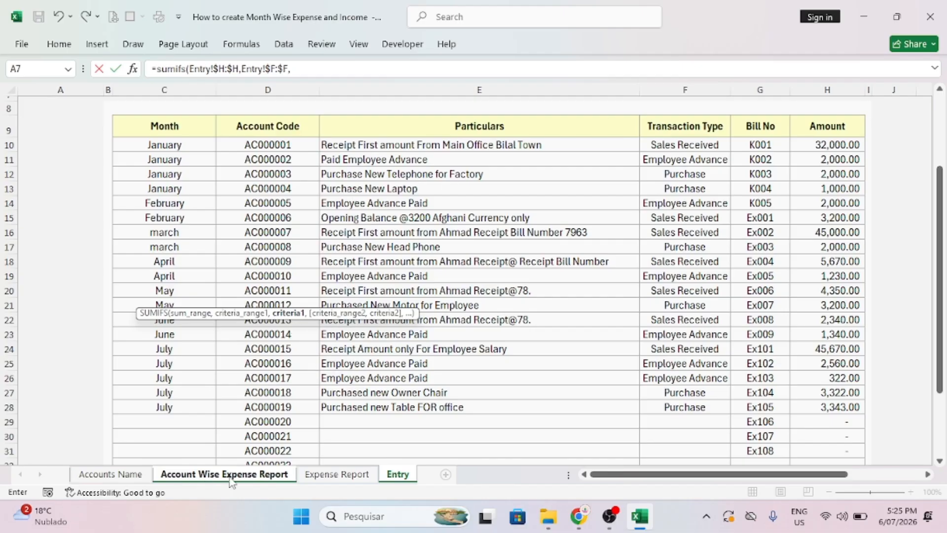
pyautogui.click(262, 476)
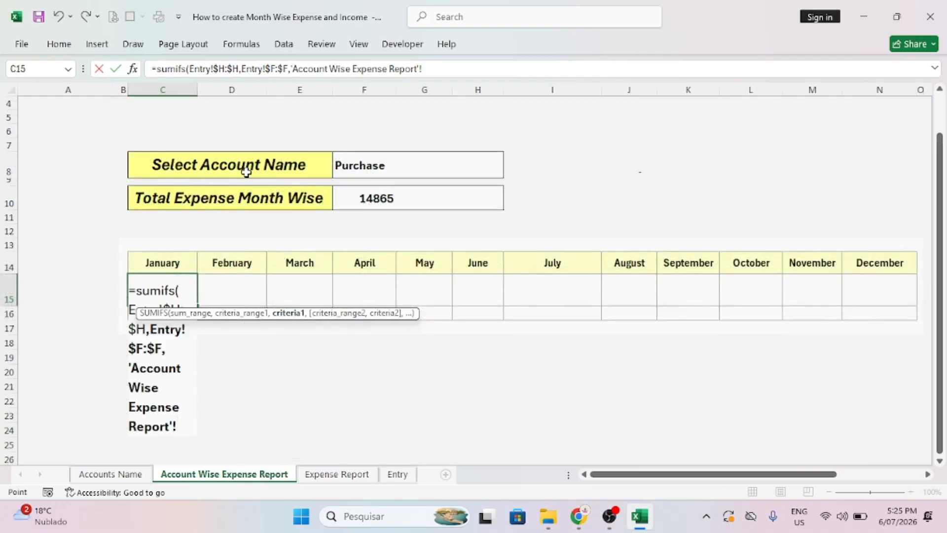
# Complete the C15 SUMIFS with criteria $F$8, Entry!$C:$C and C14, giving January 3,000.
pyautogui.click(352, 165)
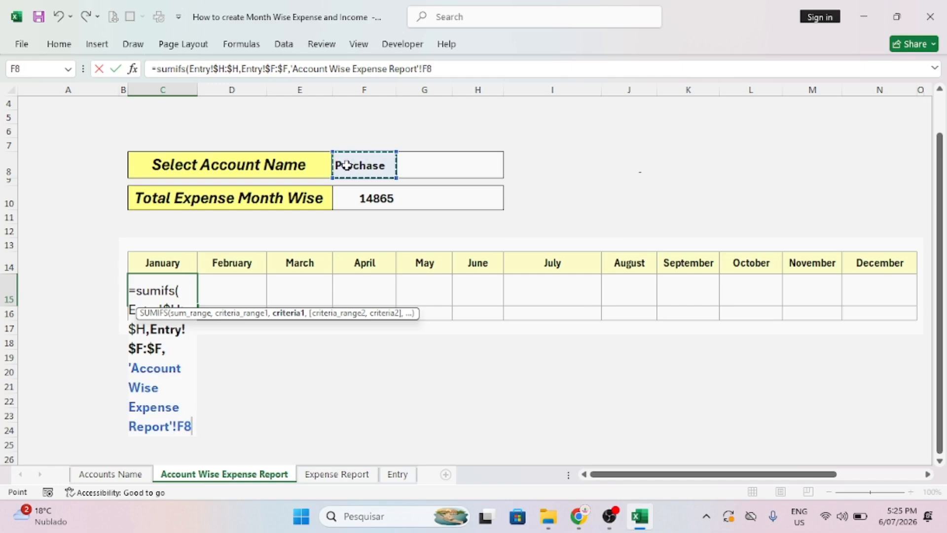
pyautogui.press('F4')
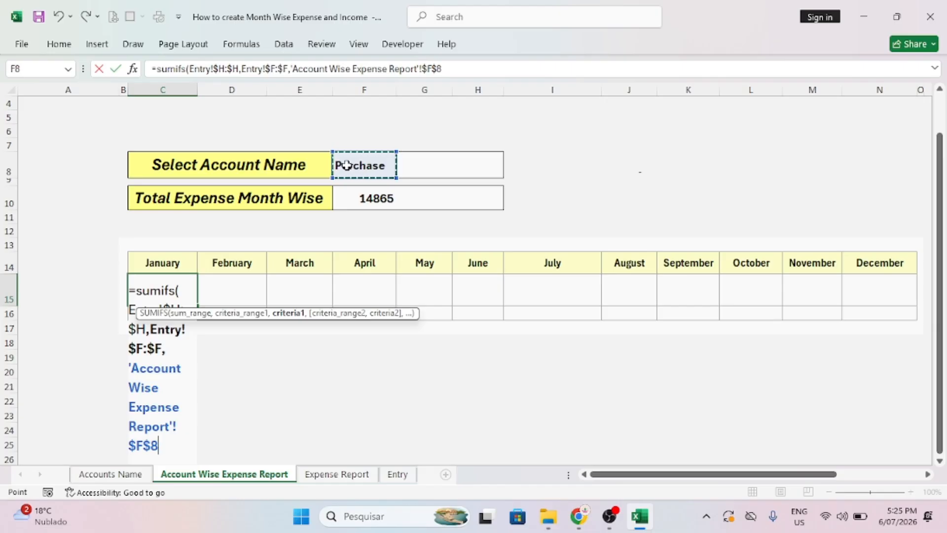
pyautogui.write(',')
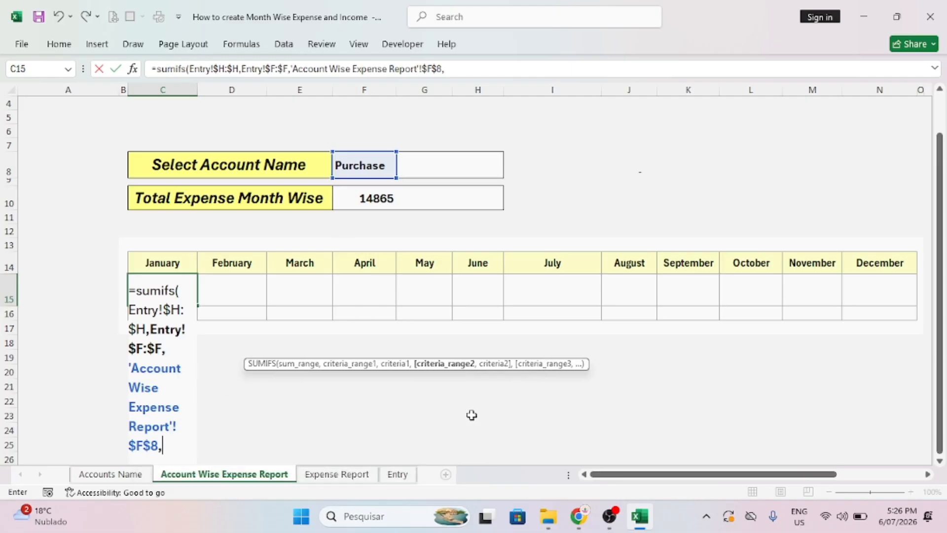
pyautogui.click(393, 476)
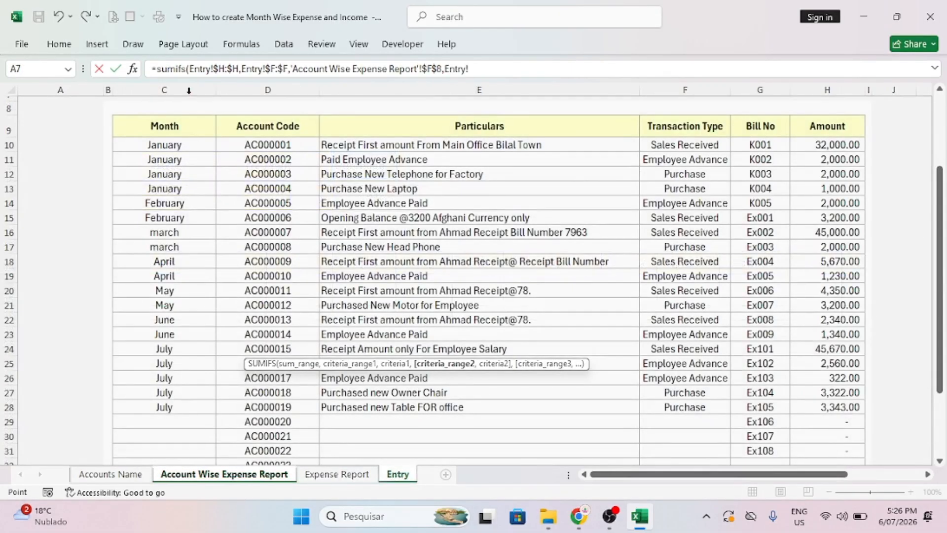
pyautogui.click(163, 87)
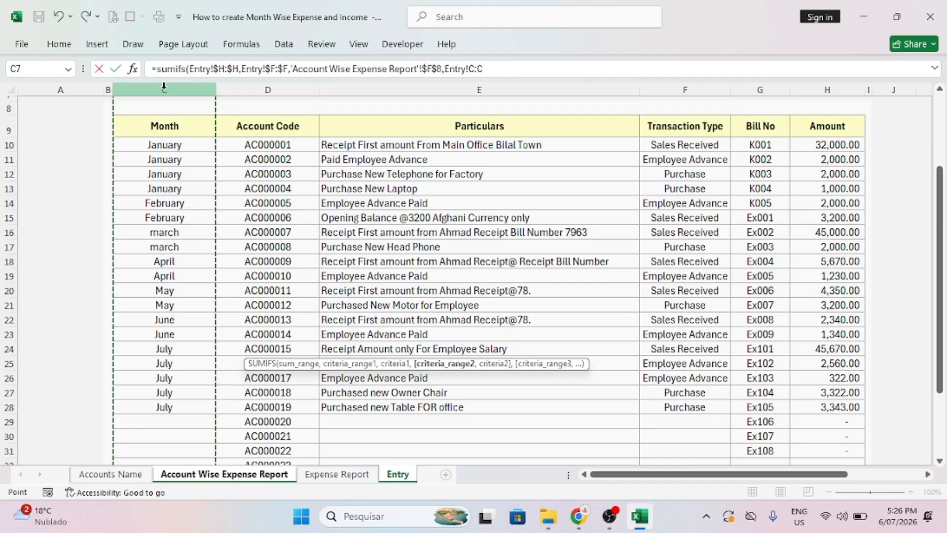
pyautogui.press('F4')
pyautogui.write(',')
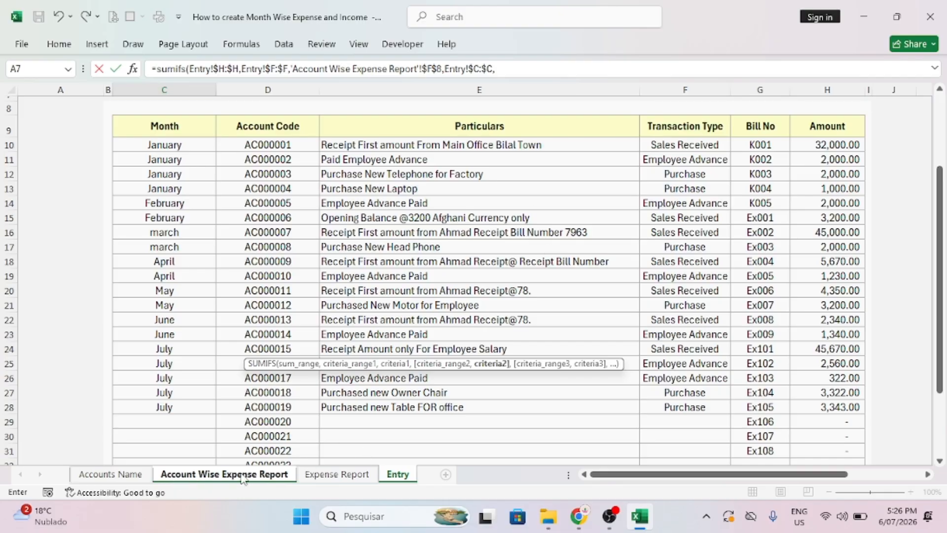
pyautogui.click(217, 474)
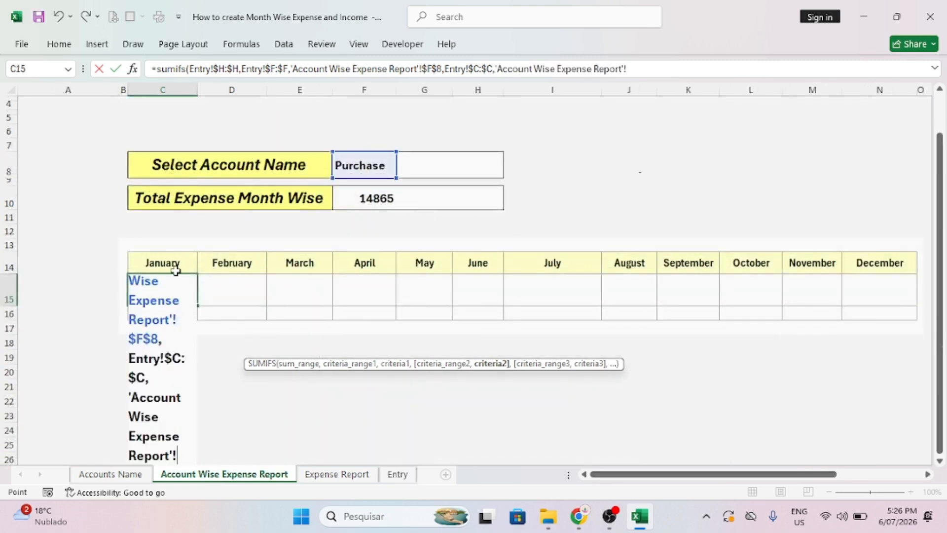
pyautogui.click(157, 263)
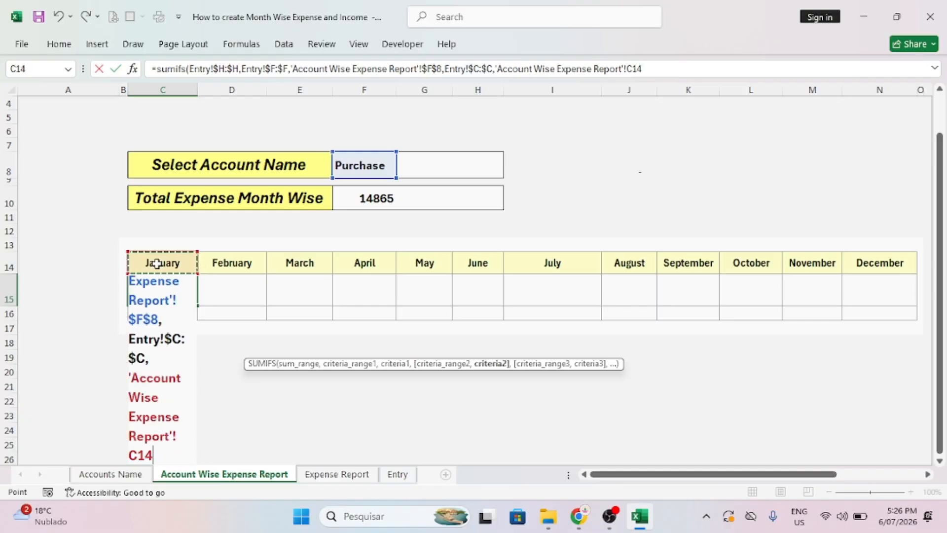
pyautogui.write(')')
pyautogui.press('Return')
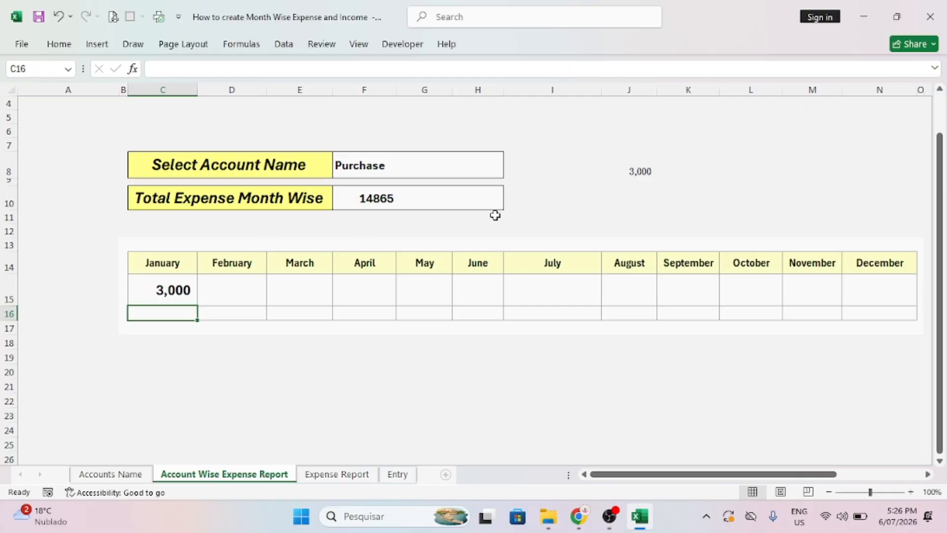
# Fill the January formula across February to December in row 15.
pyautogui.click(188, 295)
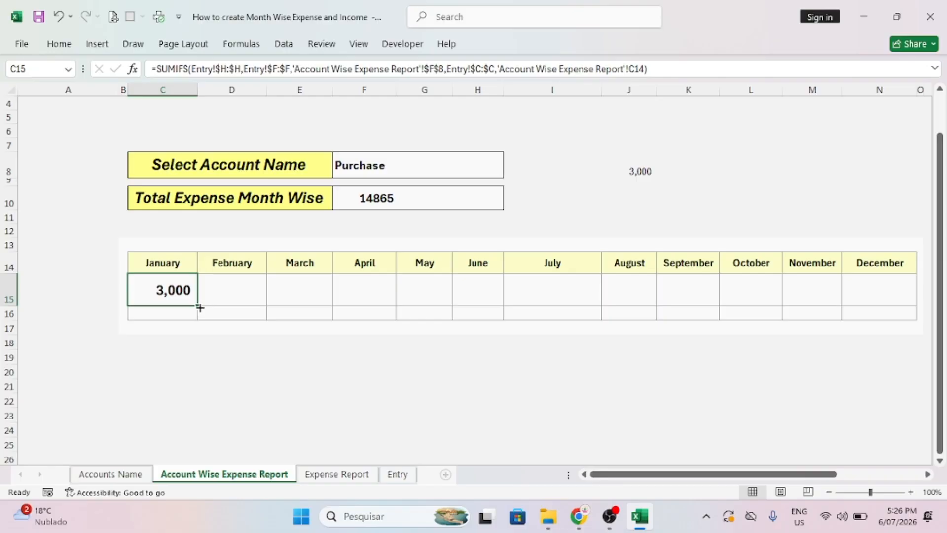
pyautogui.moveTo(200, 307); pyautogui.dragTo(898, 344)
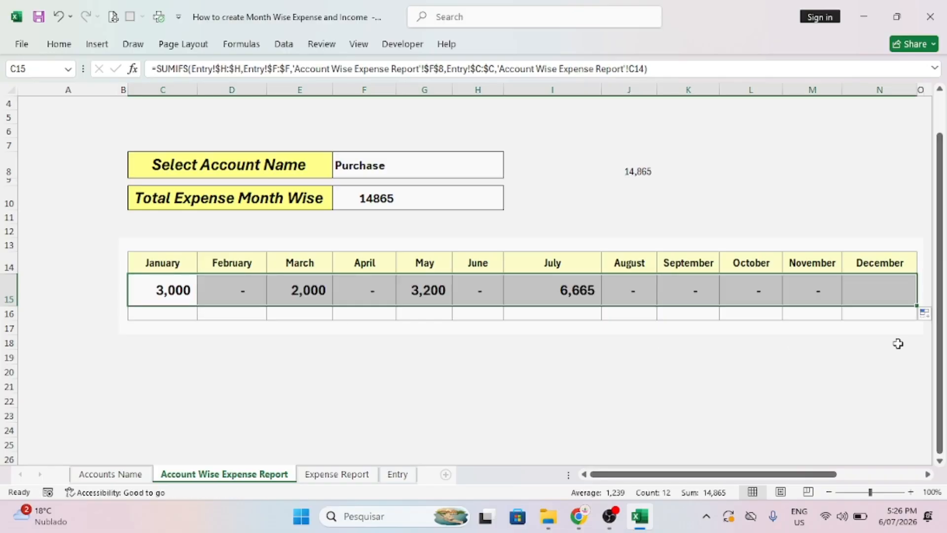
pyautogui.click(635, 355)
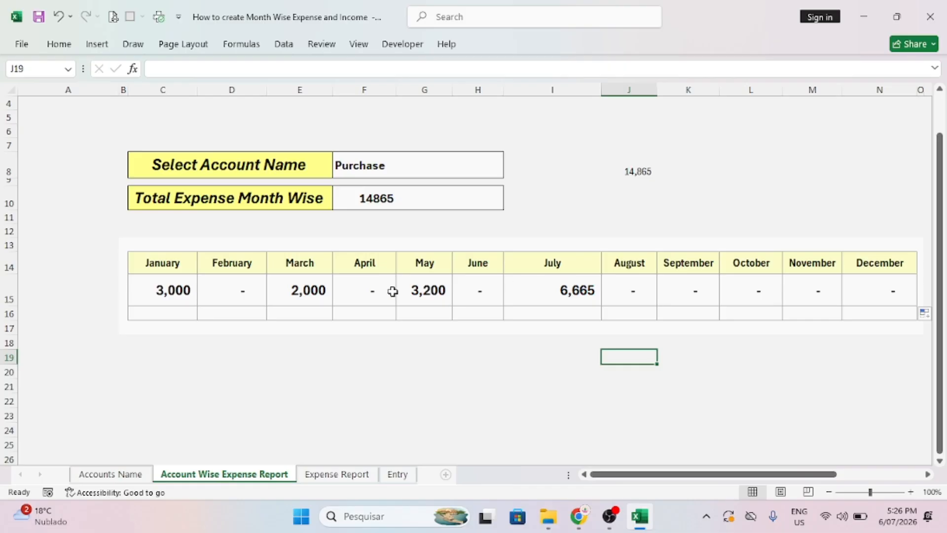
pyautogui.click(638, 173)
pyautogui.press('Delete')
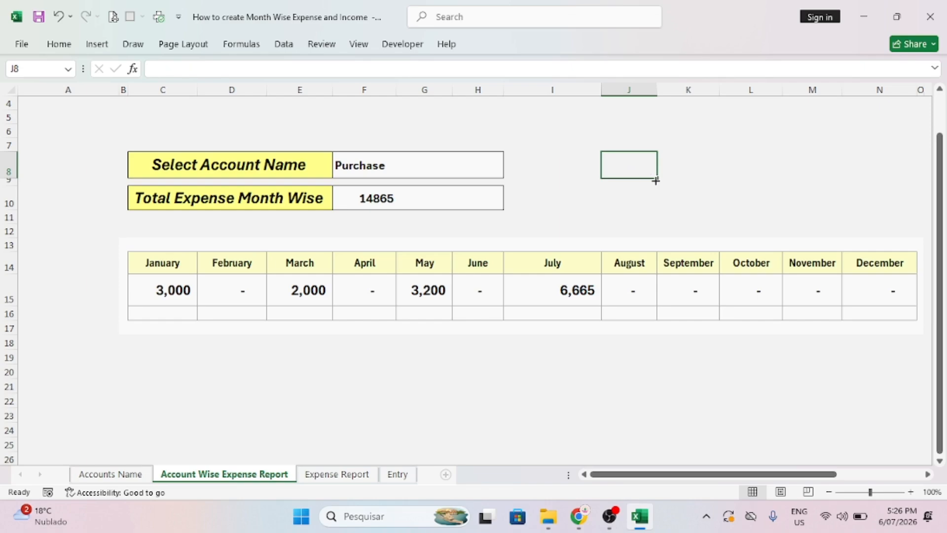
pyautogui.write('=sum')
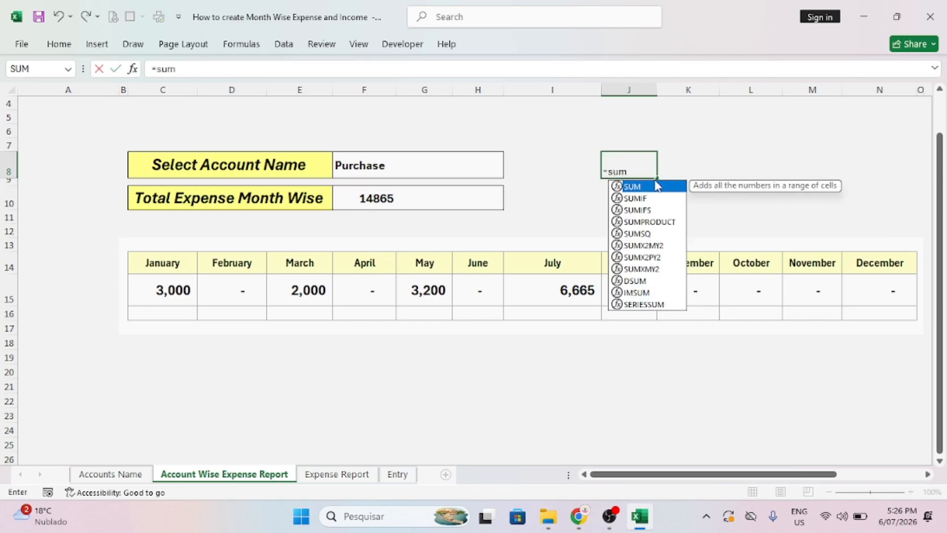
pyautogui.write('(')
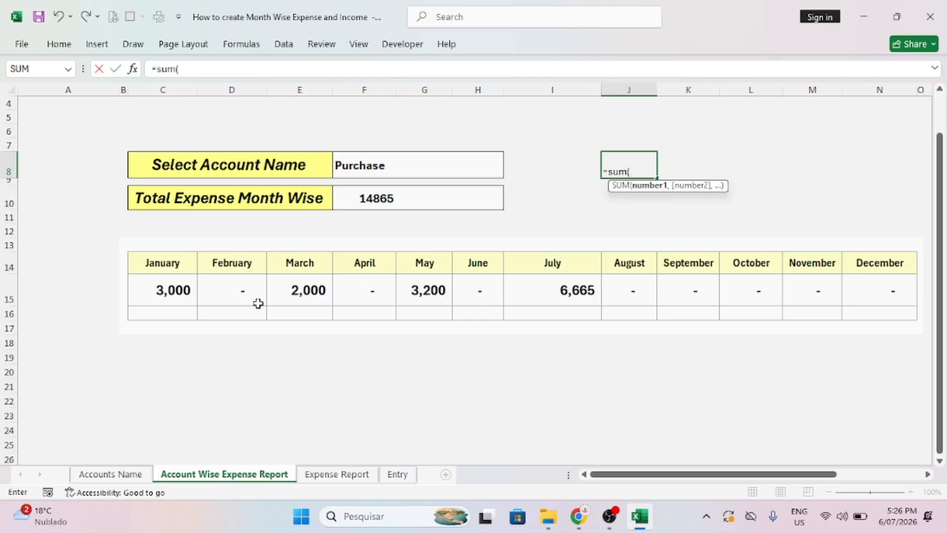
pyautogui.moveTo(147, 303); pyautogui.dragTo(900, 295)
pyautogui.press('Return')
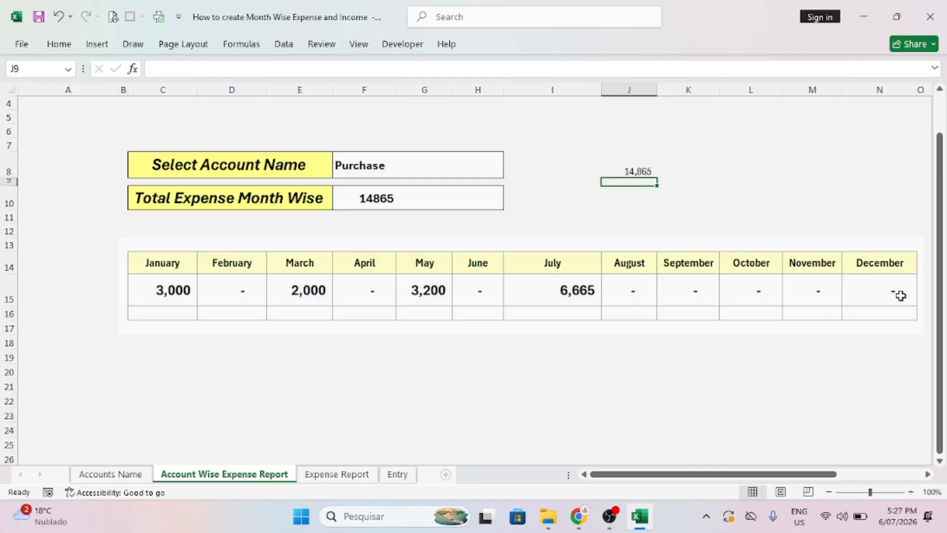
pyautogui.click(637, 171)
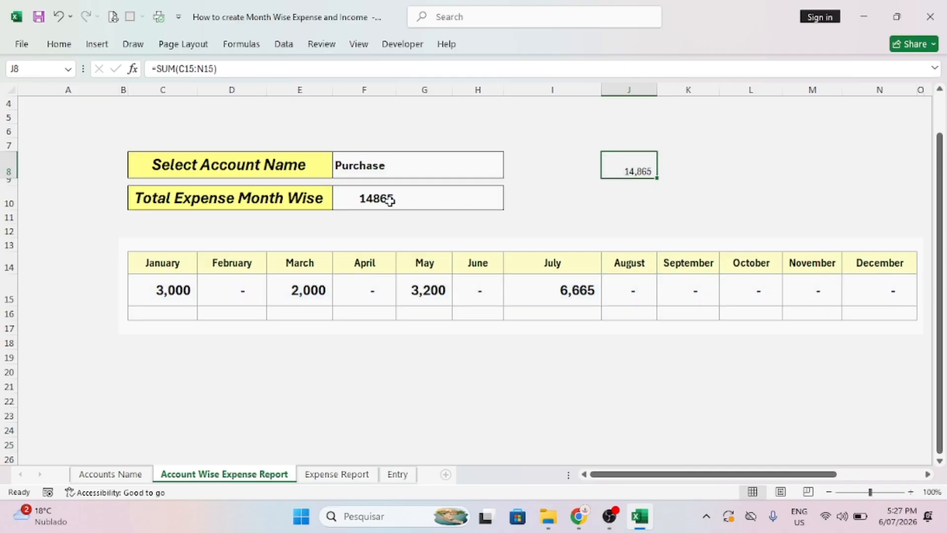
pyautogui.click(358, 170)
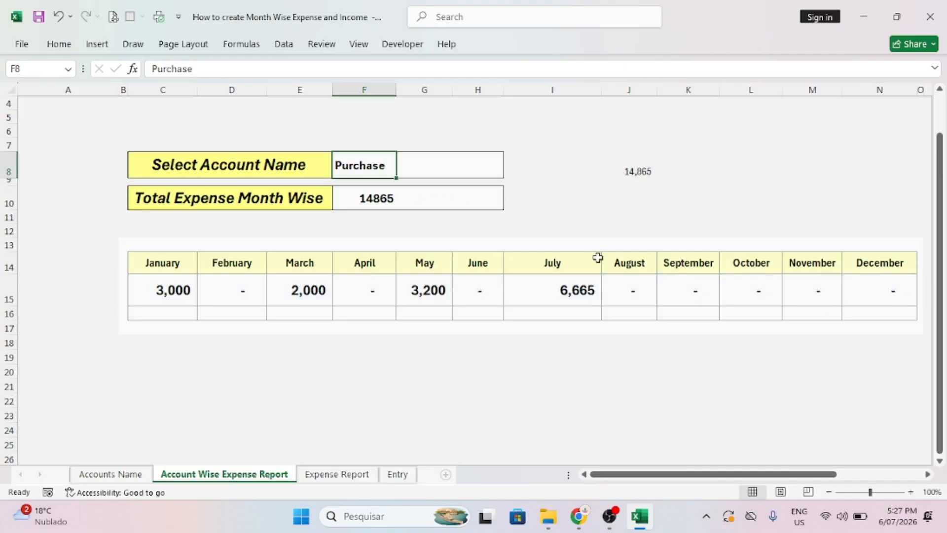
# Change the account name in F8 to Sales Received, totalling 138,230.
pyautogui.write('Sales')
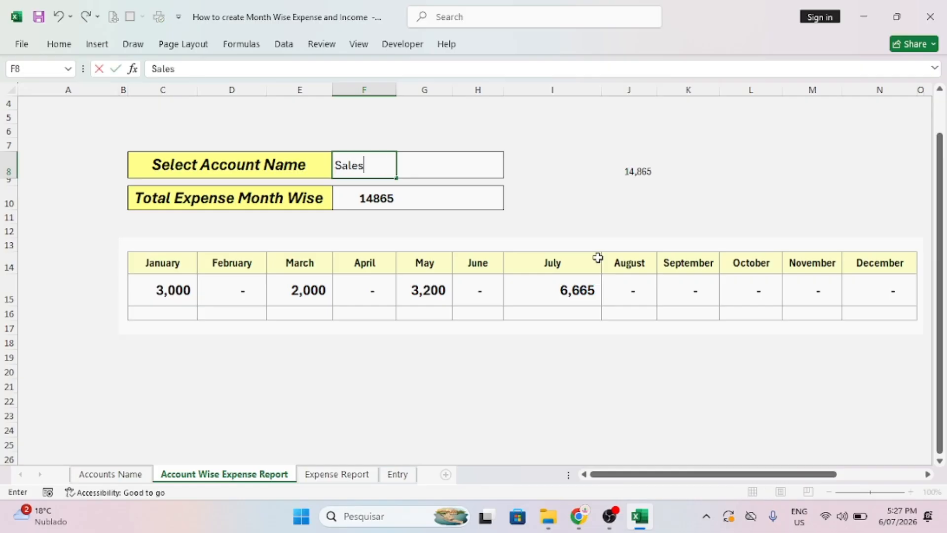
pyautogui.write(' Received')
pyautogui.press('Return')
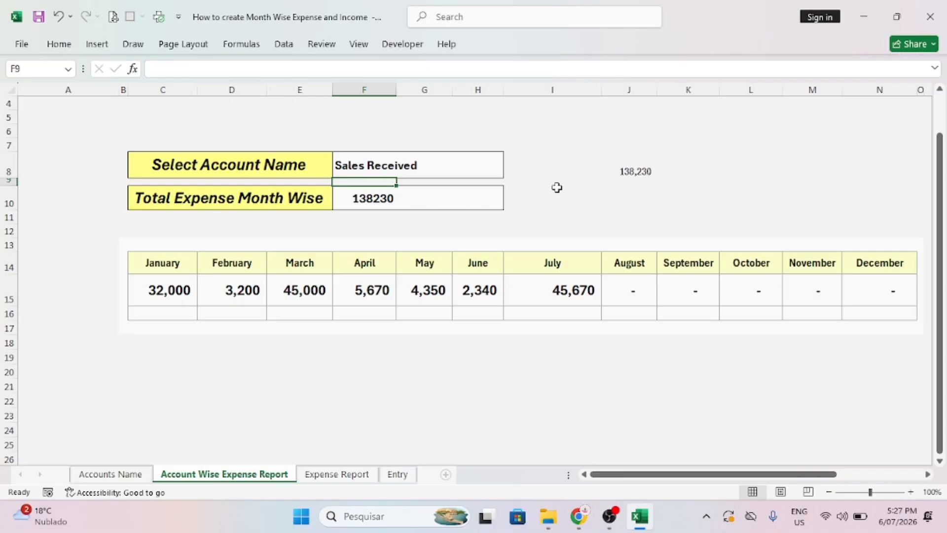
pyautogui.click(368, 165)
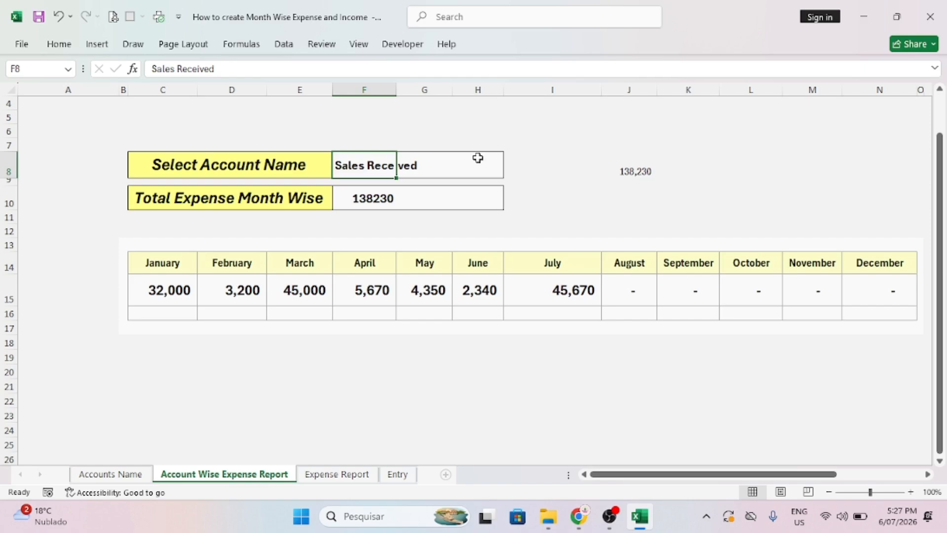
pyautogui.click(624, 181)
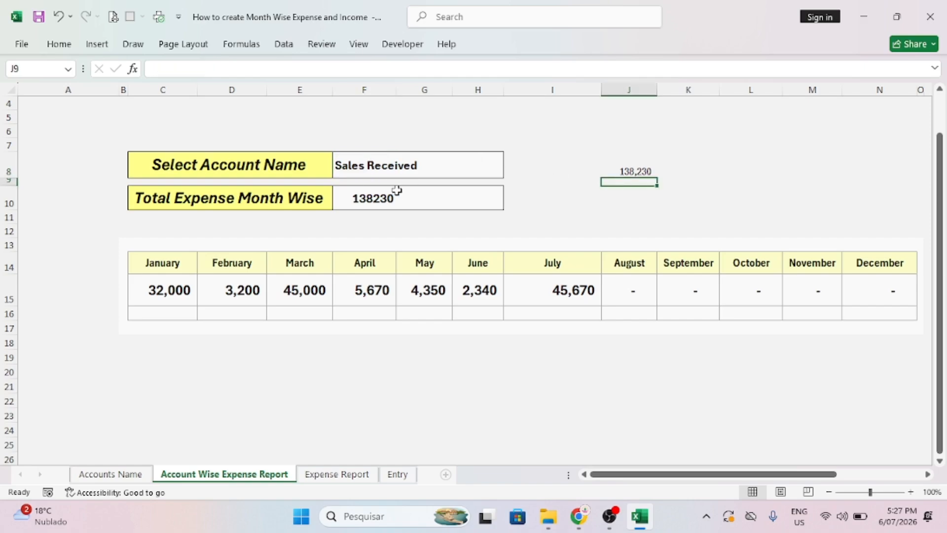
# Merge and center F8:H8 and F10:H10.
pyautogui.click(374, 168)
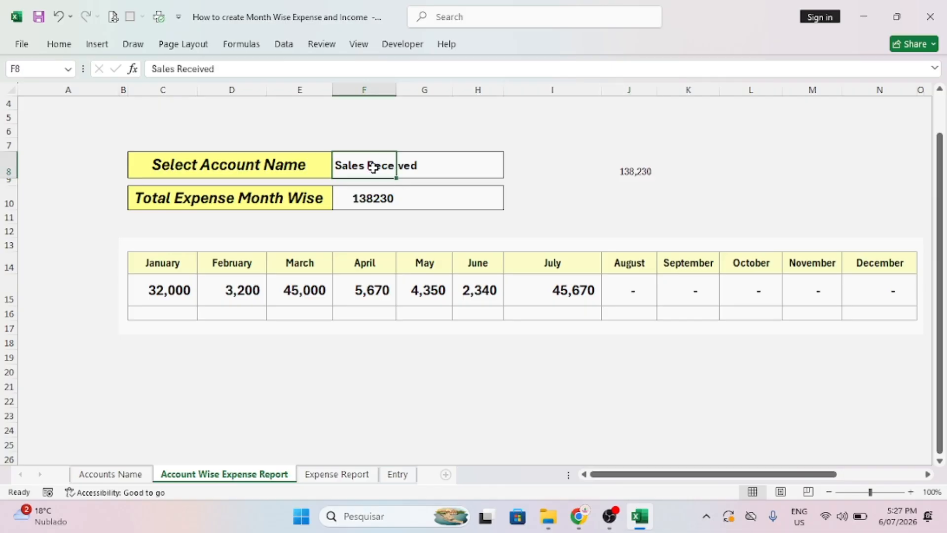
pyautogui.moveTo(362, 165); pyautogui.dragTo(477, 168)
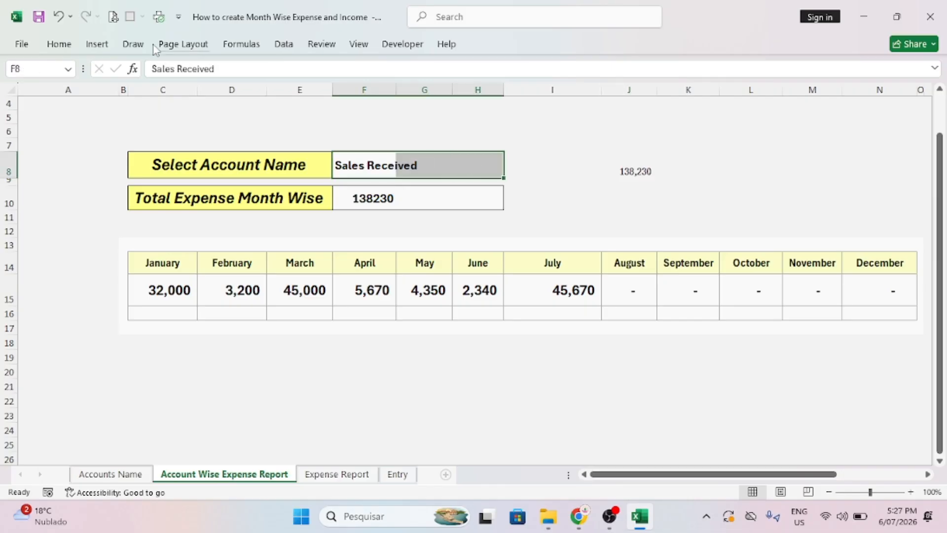
pyautogui.click(59, 44)
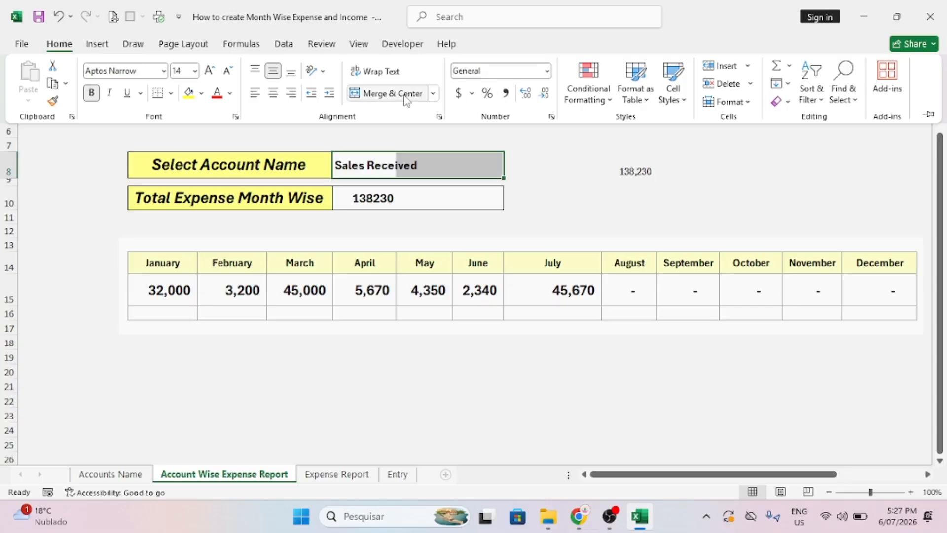
pyautogui.click(396, 96)
pyautogui.click(347, 197)
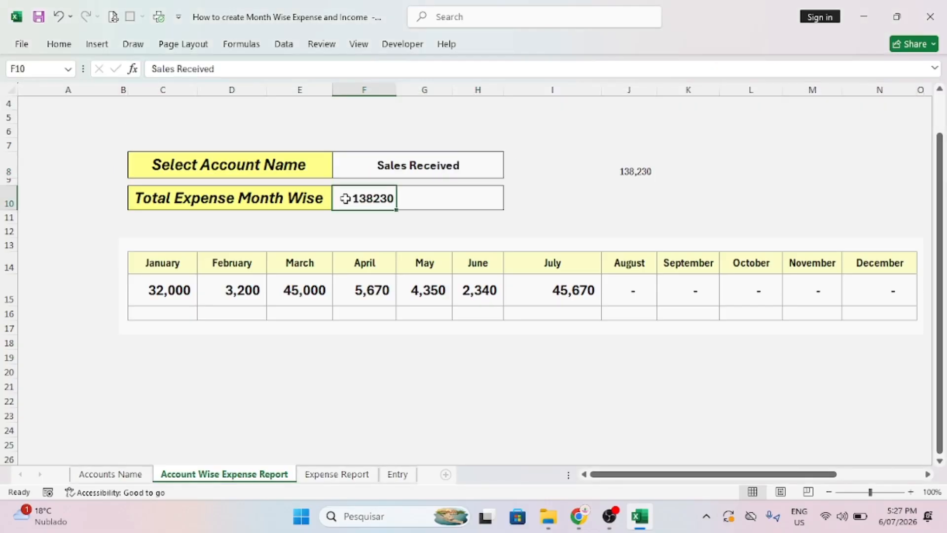
pyautogui.moveTo(361, 198); pyautogui.dragTo(450, 190)
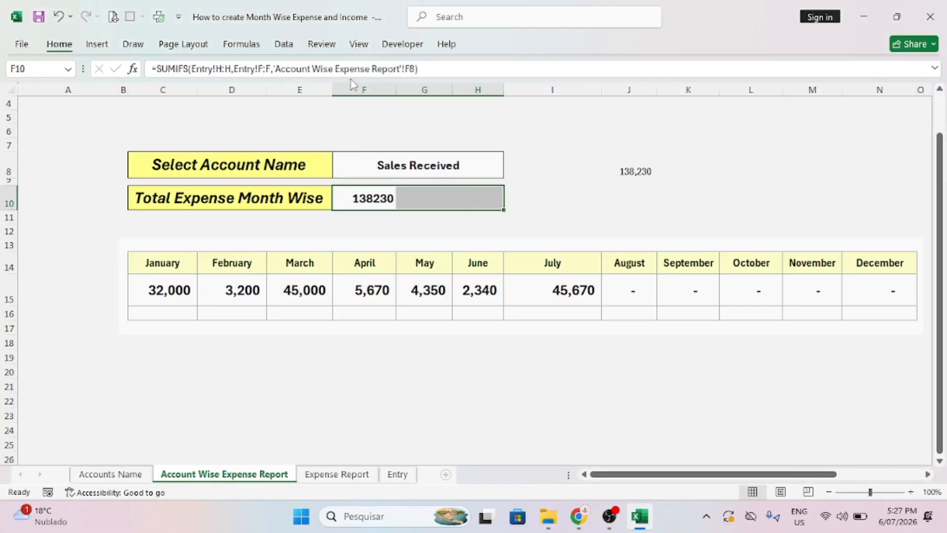
pyautogui.click(60, 44)
pyautogui.click(382, 95)
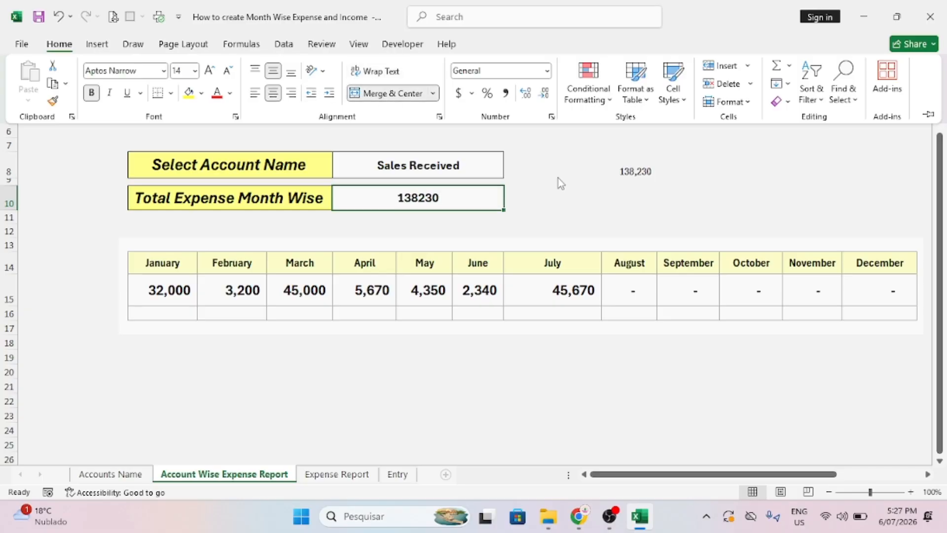
pyautogui.click(425, 166)
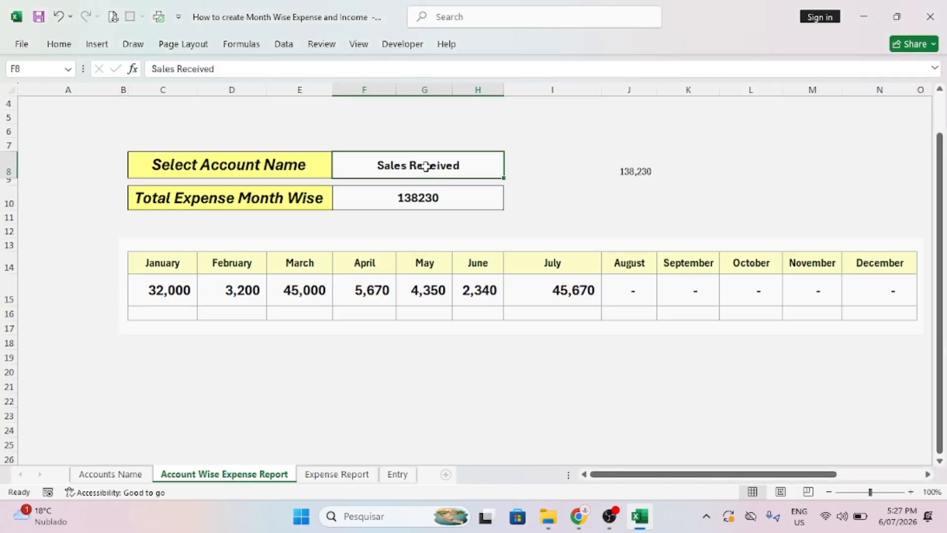
# Give F8 a List data validation sourced from 'Accounts Name'!$I$7:$I$27.
pyautogui.click(284, 44)
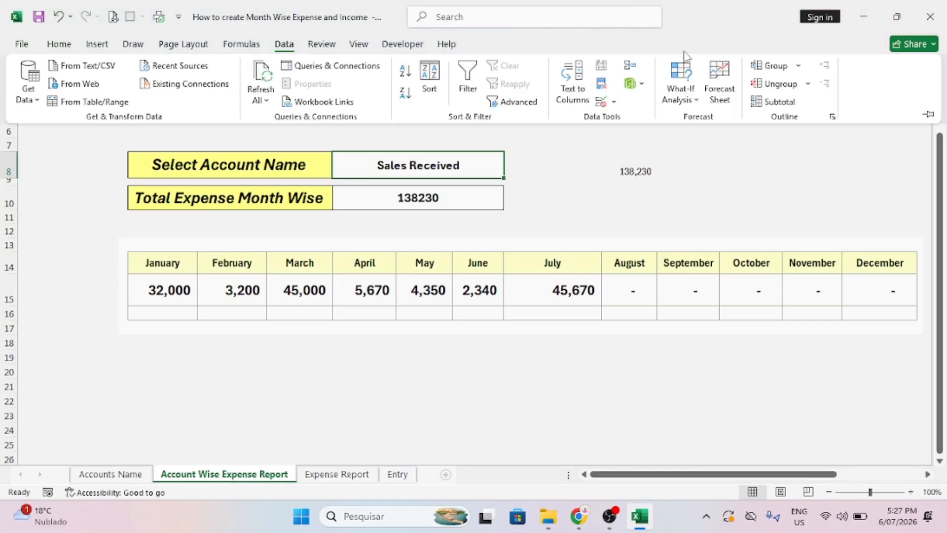
pyautogui.click(613, 103)
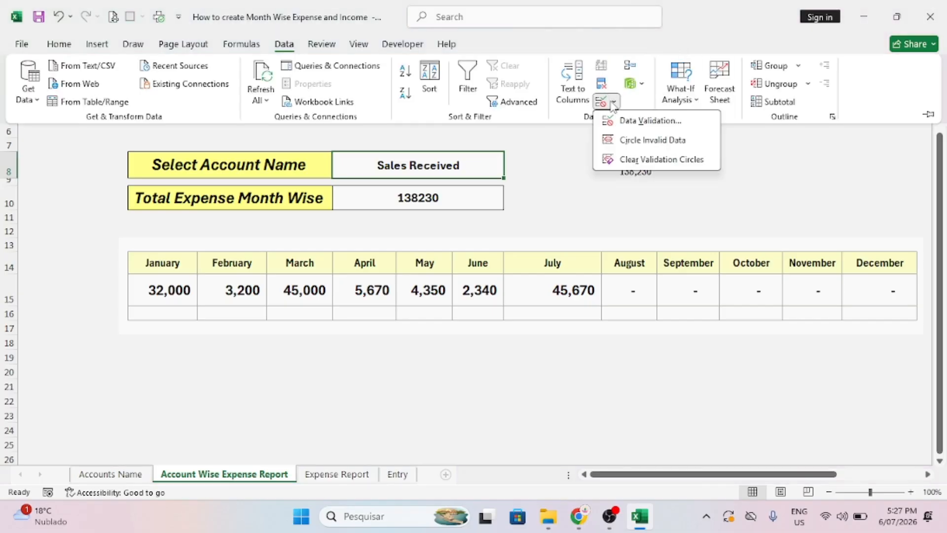
pyautogui.click(643, 122)
pyautogui.click(516, 138)
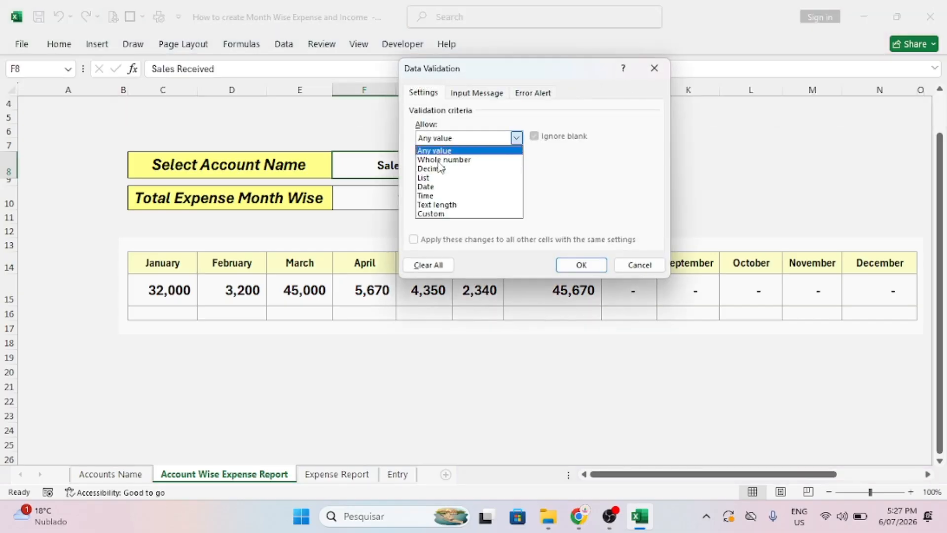
pyautogui.click(432, 178)
pyautogui.click(599, 194)
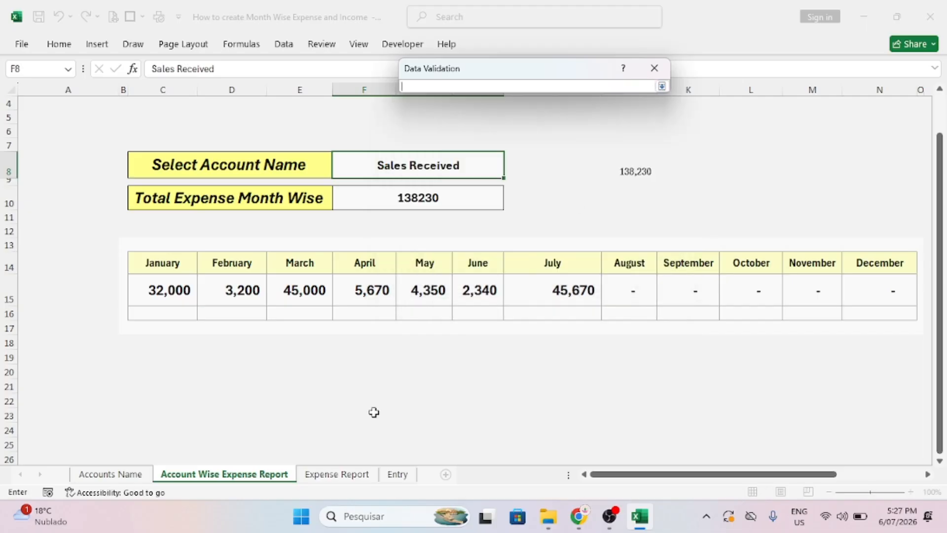
pyautogui.click(133, 474)
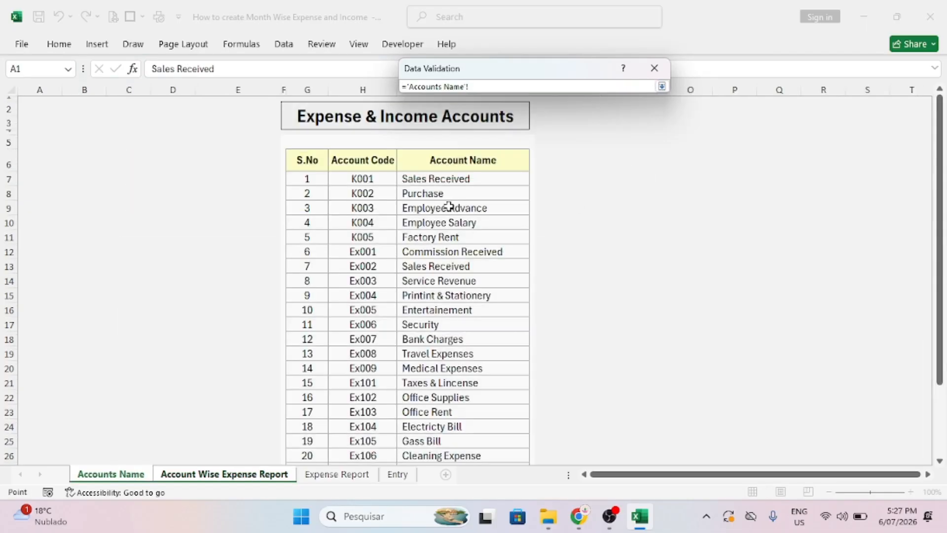
pyautogui.moveTo(448, 180); pyautogui.dragTo(433, 416)
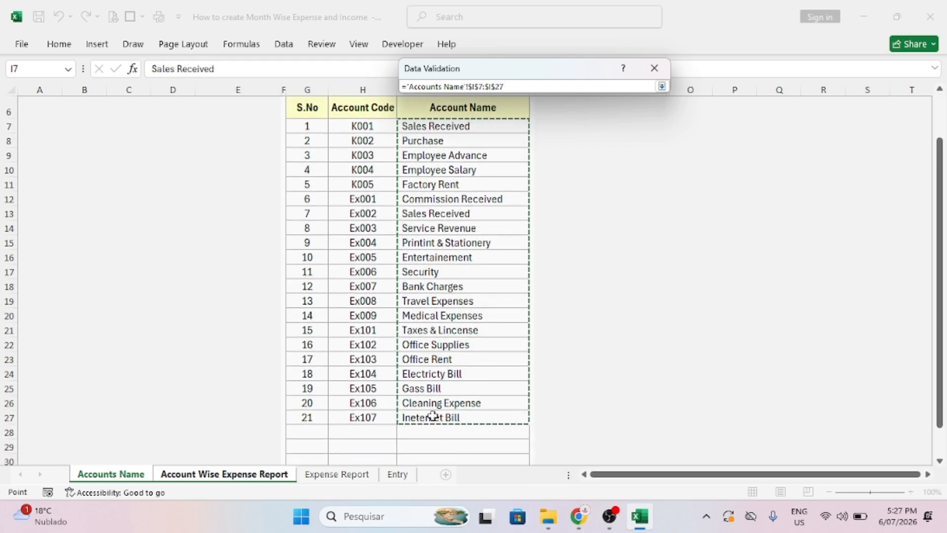
pyautogui.click(660, 87)
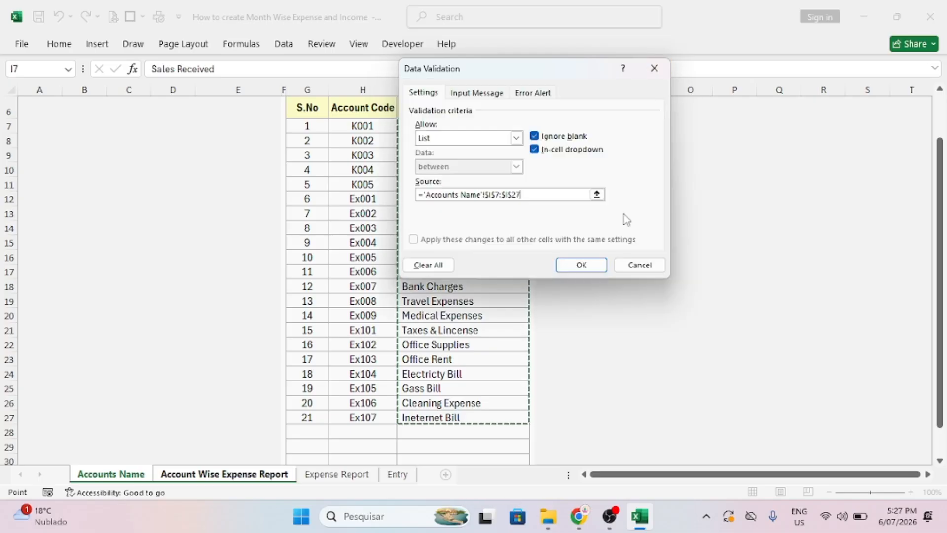
pyautogui.click(578, 265)
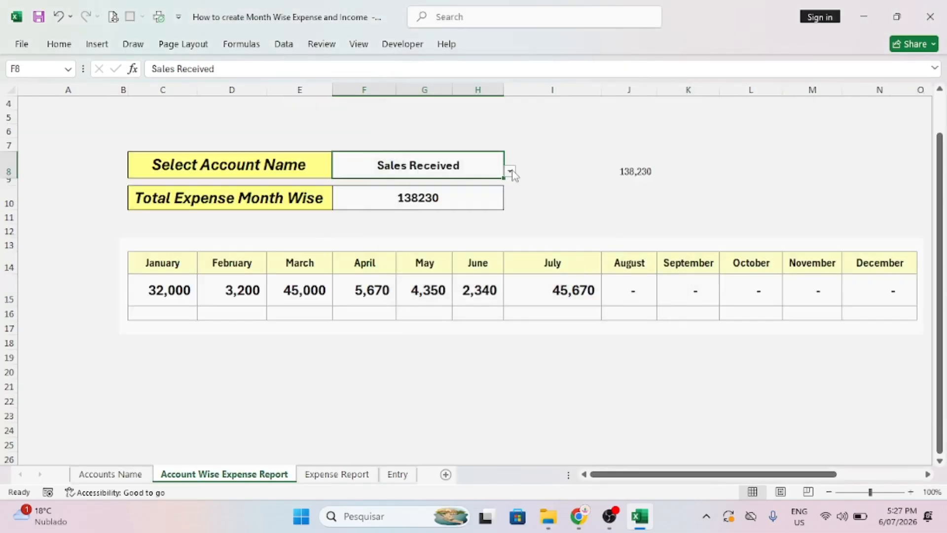
# Try Purchase, Employee Advance, Employee Salary, Factory Rent, then Security from the F8 dropdown.
pyautogui.click(510, 172)
pyautogui.click(374, 201)
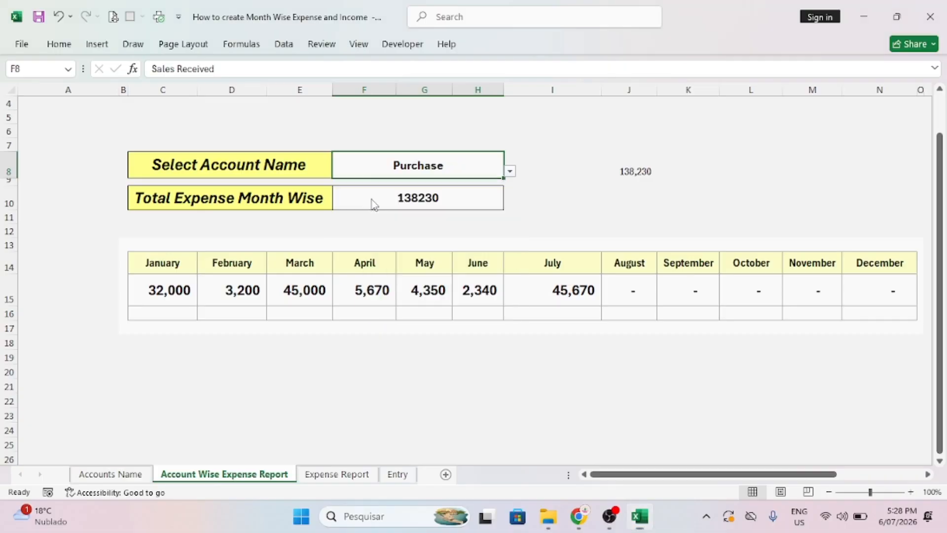
pyautogui.click(509, 173)
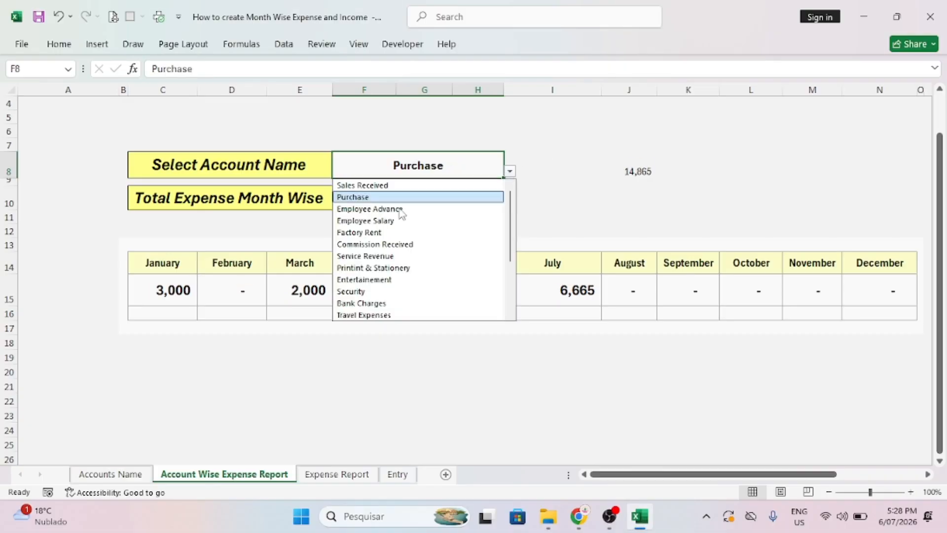
pyautogui.click(360, 208)
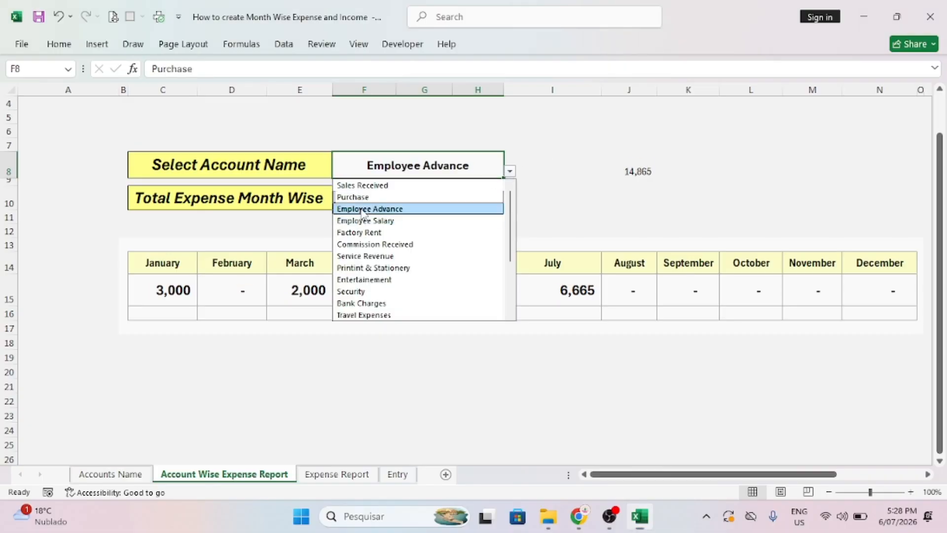
pyautogui.click(509, 171)
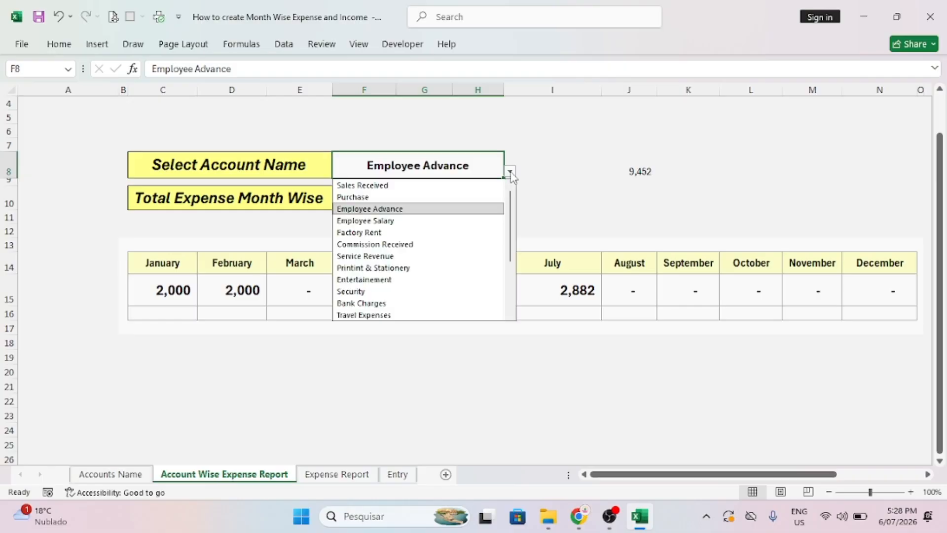
pyautogui.click(360, 220)
pyautogui.click(509, 171)
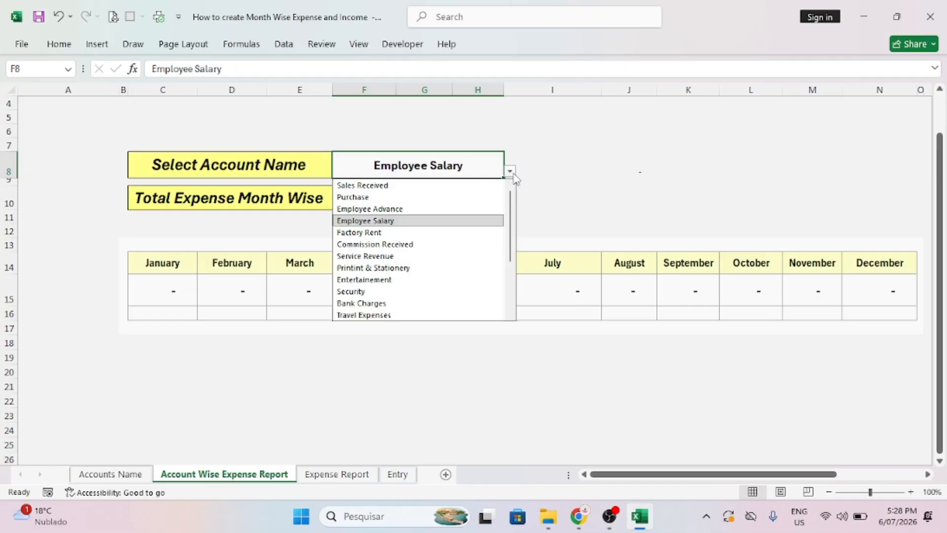
pyautogui.click(371, 232)
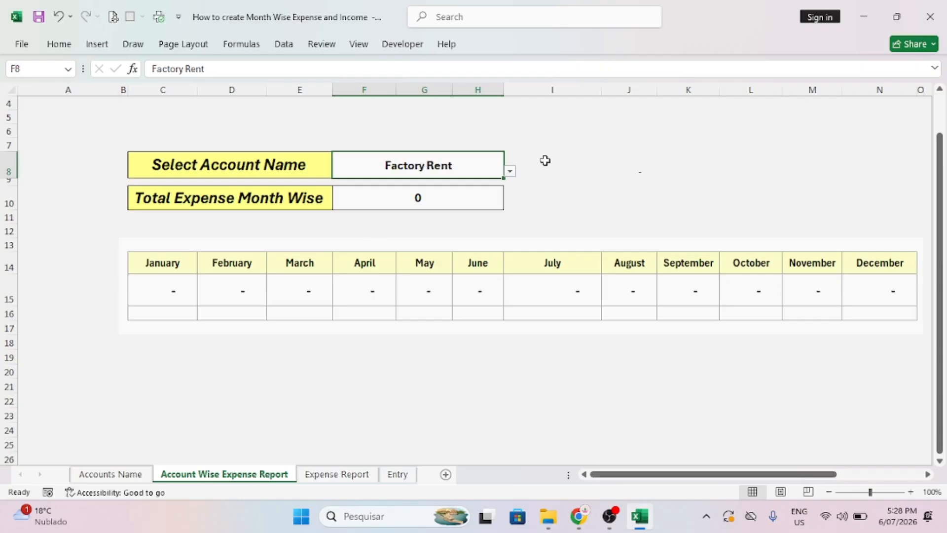
pyautogui.click(510, 171)
pyautogui.click(369, 290)
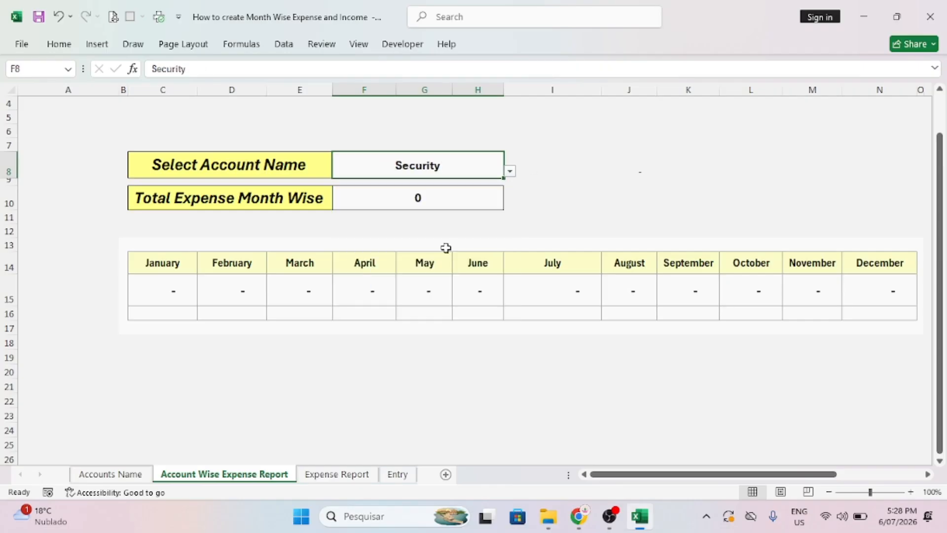
# Narrow column A to shift the report left, then move to the Expense Report sheet.
pyautogui.click(675, 137)
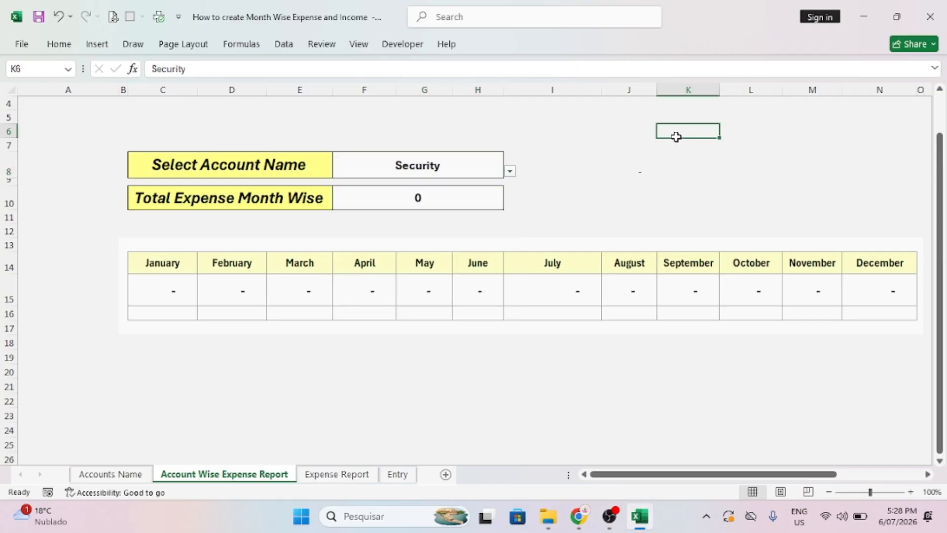
pyautogui.click(495, 170)
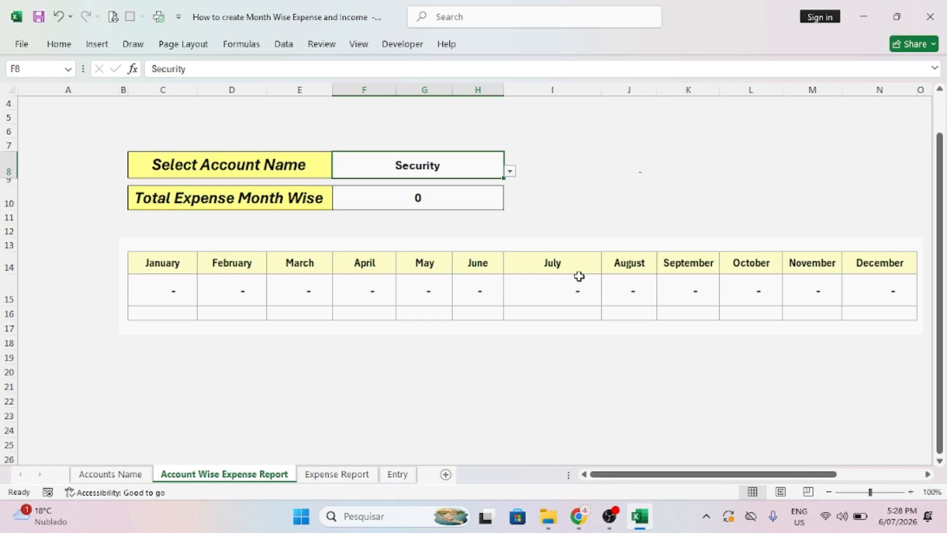
pyautogui.moveTo(119, 93); pyautogui.dragTo(79, 93)
pyautogui.click(548, 132)
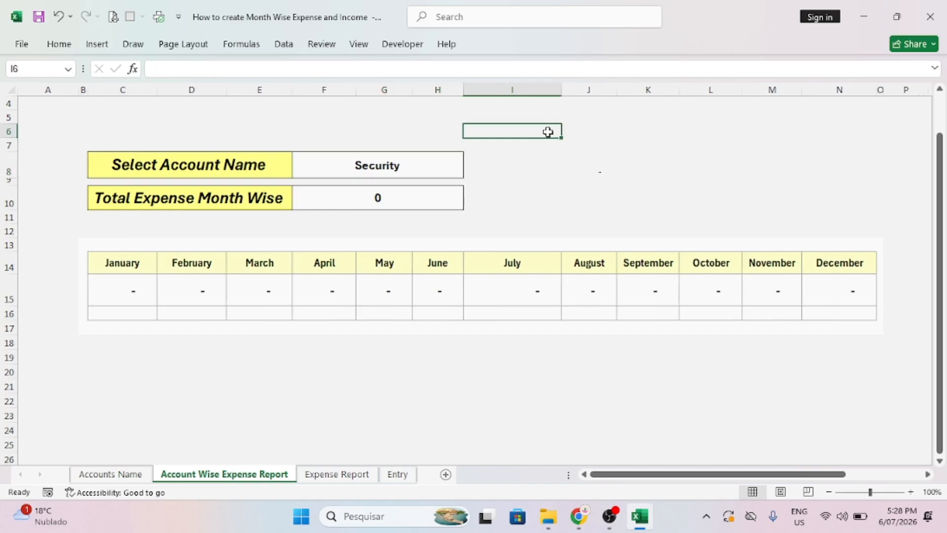
pyautogui.click(398, 474)
pyautogui.click(340, 474)
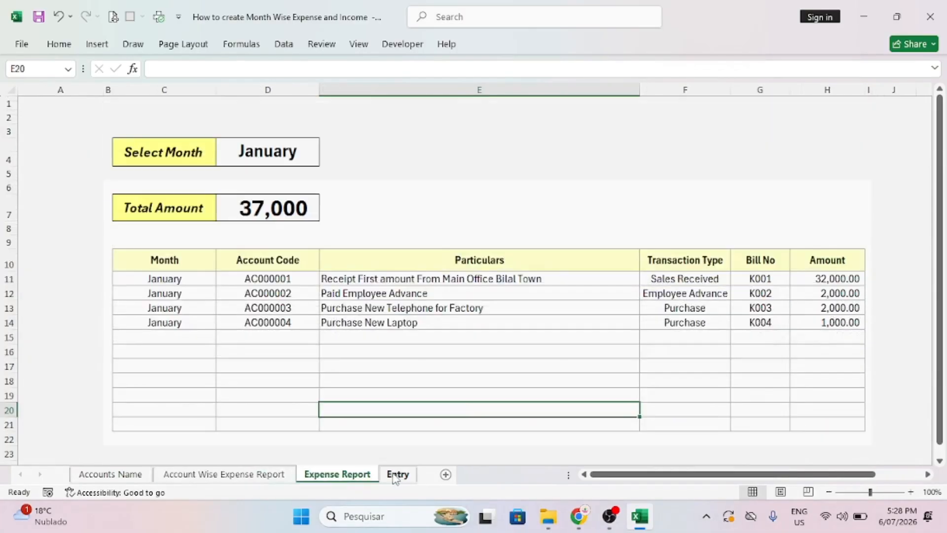
pyautogui.click(110, 474)
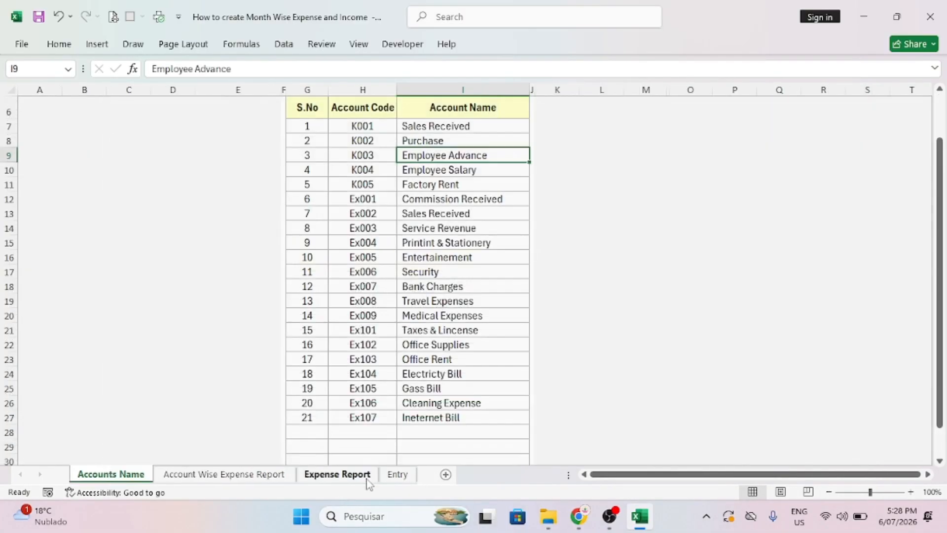
pyautogui.click(397, 474)
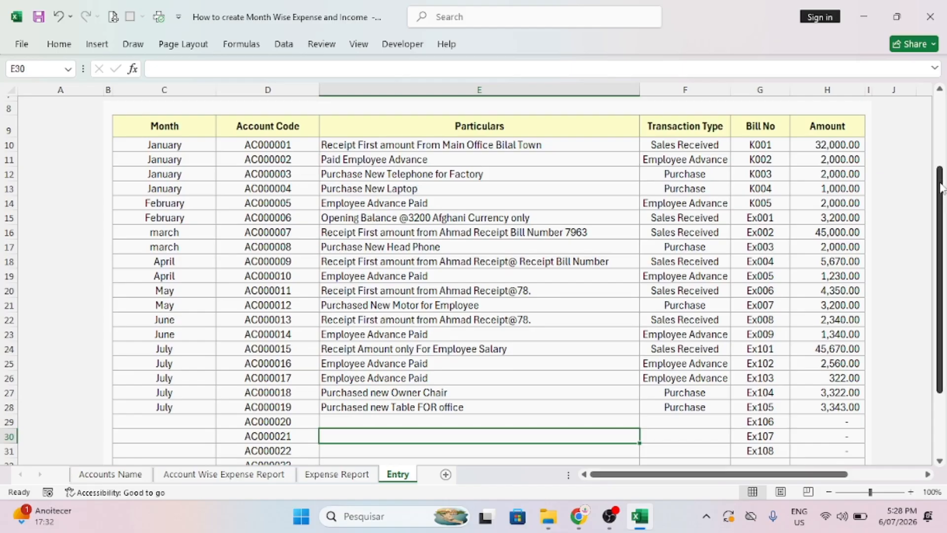
pyautogui.scroll(2, 928, 120)
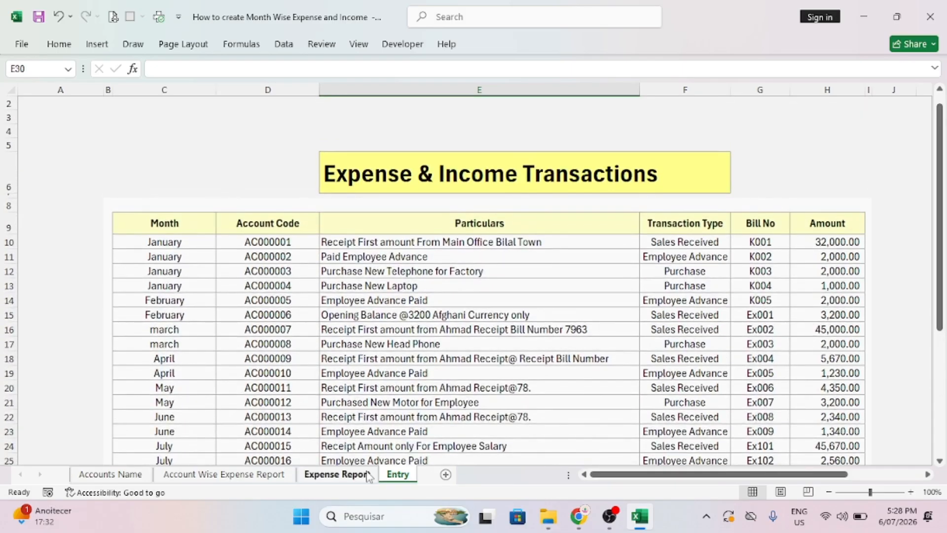
pyautogui.click(338, 475)
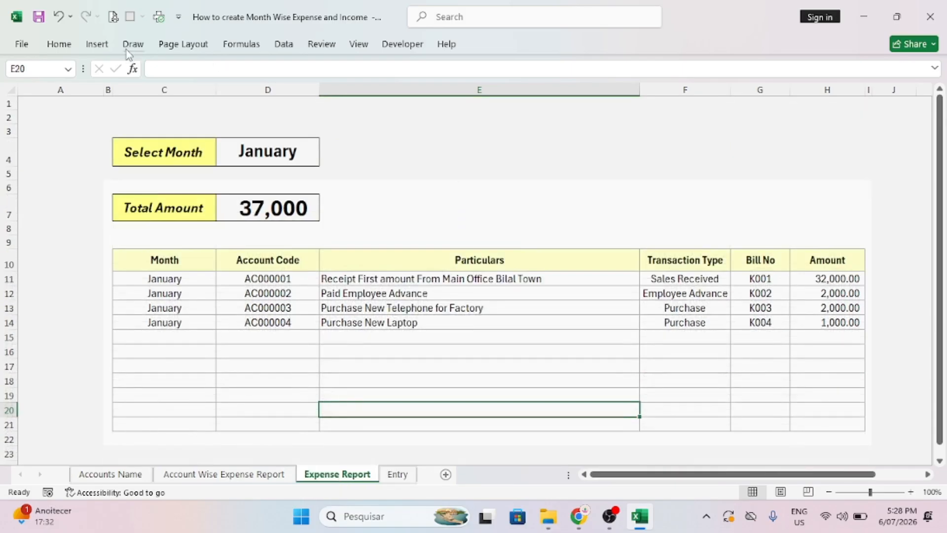
# Draw a rectangle right of Total Amount and label it Entry.
pyautogui.click(97, 44)
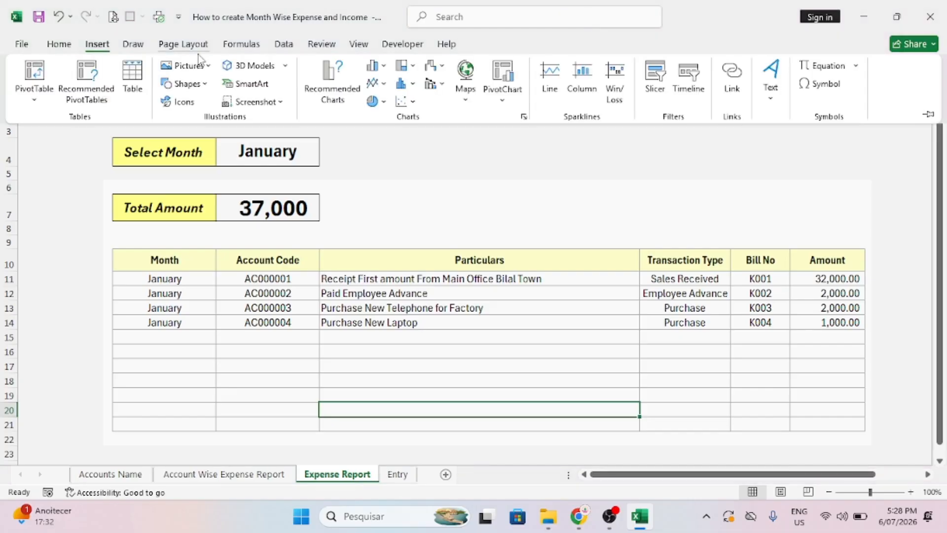
pyautogui.click(205, 87)
pyautogui.click(236, 119)
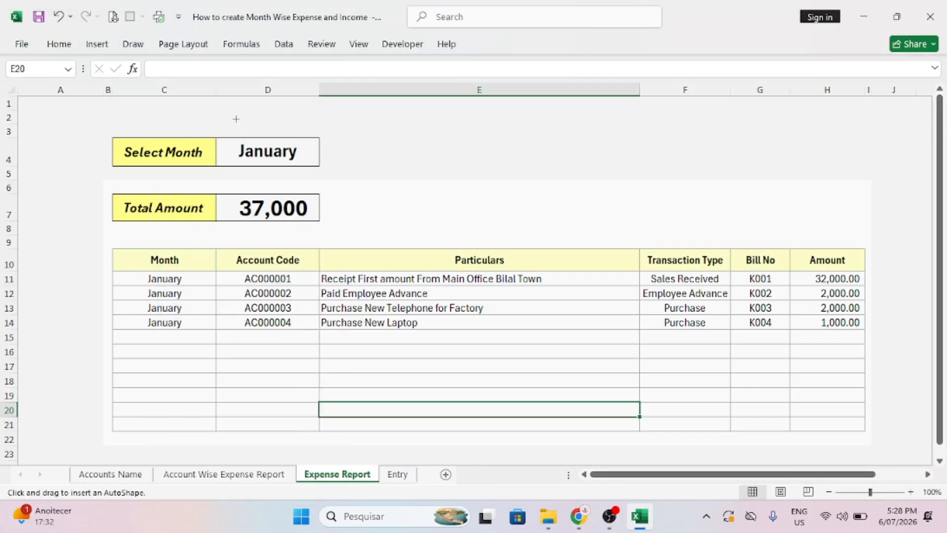
pyautogui.moveTo(355, 194); pyautogui.dragTo(472, 226)
pyautogui.click(434, 219)
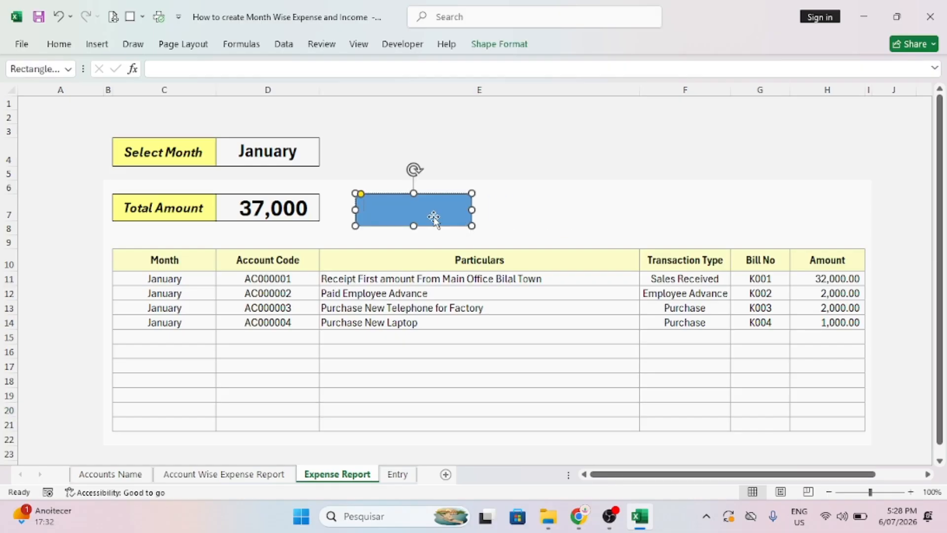
pyautogui.write('Entry')
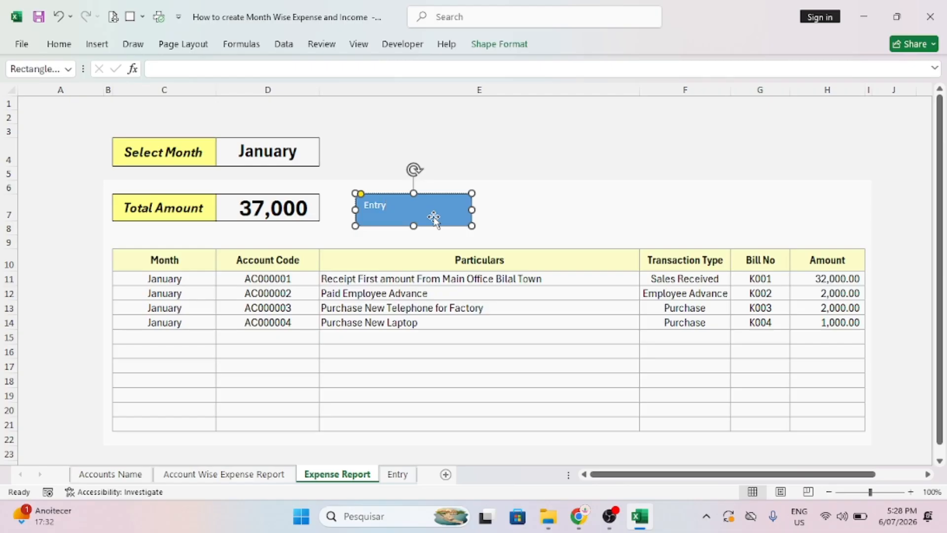
# Center the Entry label both ways, enlarge it to 18 and make it bold.
pyautogui.click(59, 44)
pyautogui.click(273, 92)
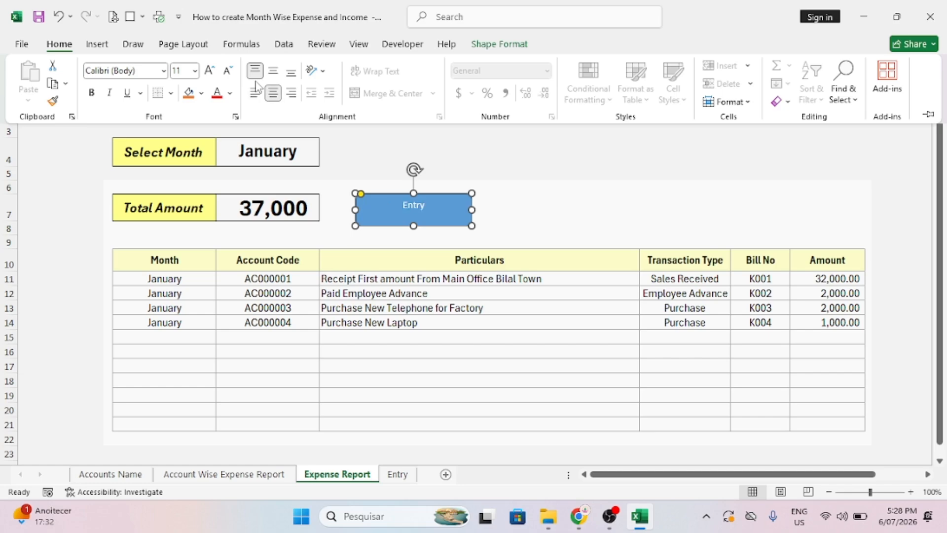
pyautogui.click(273, 71)
pyautogui.click(209, 70)
pyautogui.click(209, 70)
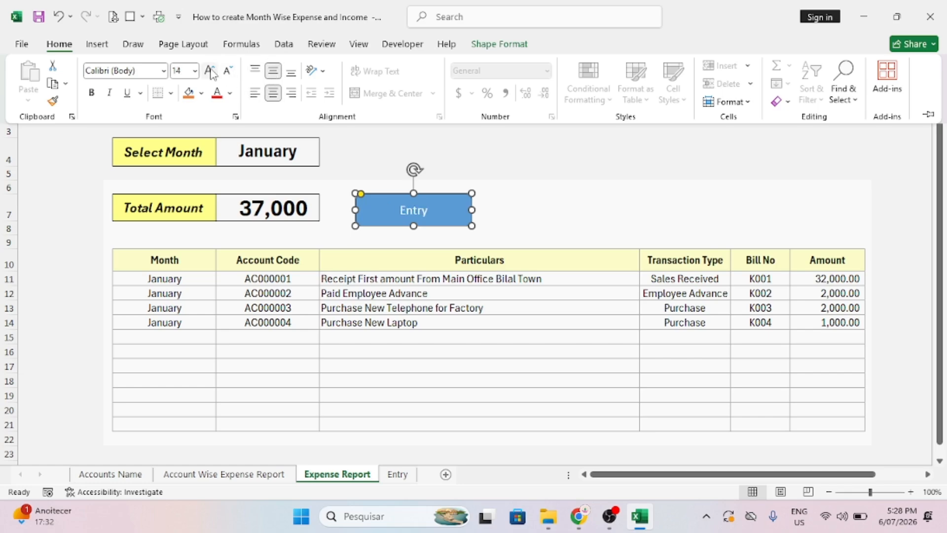
pyautogui.click(209, 70)
pyautogui.click(209, 70)
pyautogui.click(91, 94)
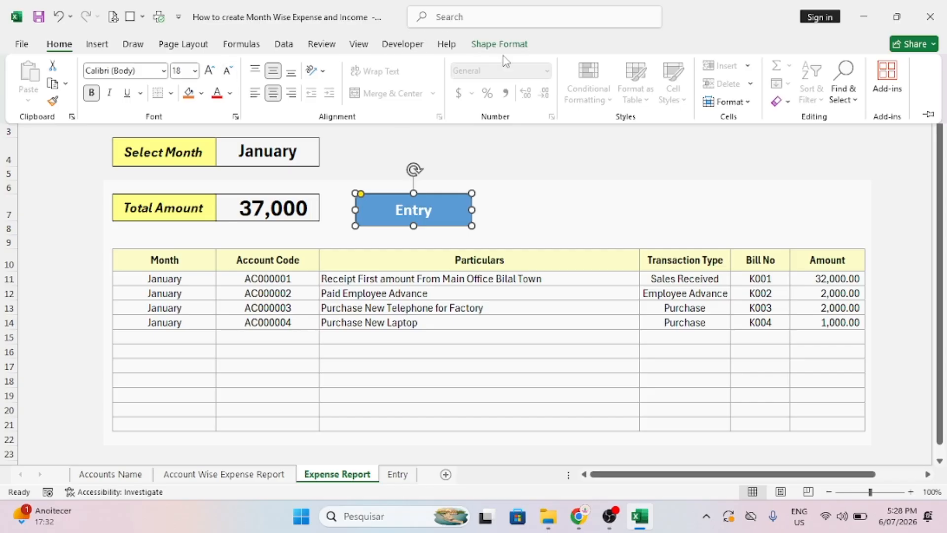
# Give the Entry shape a light grey fill and no outline.
pyautogui.click(201, 93)
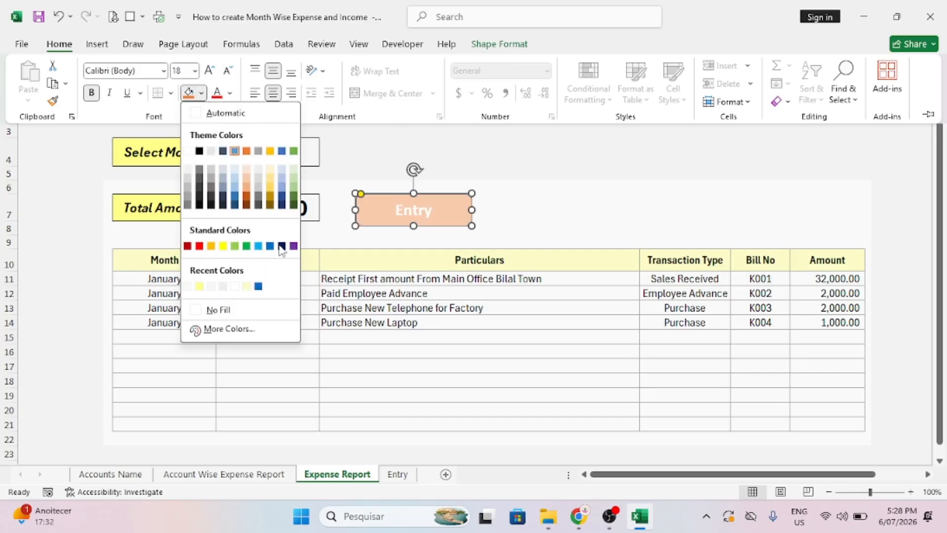
pyautogui.click(225, 288)
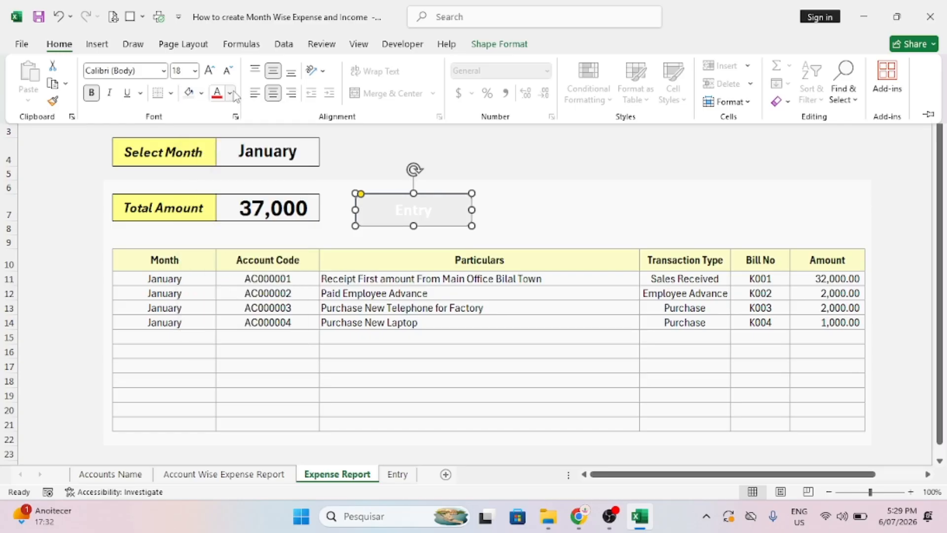
pyautogui.click(500, 44)
pyautogui.click(368, 84)
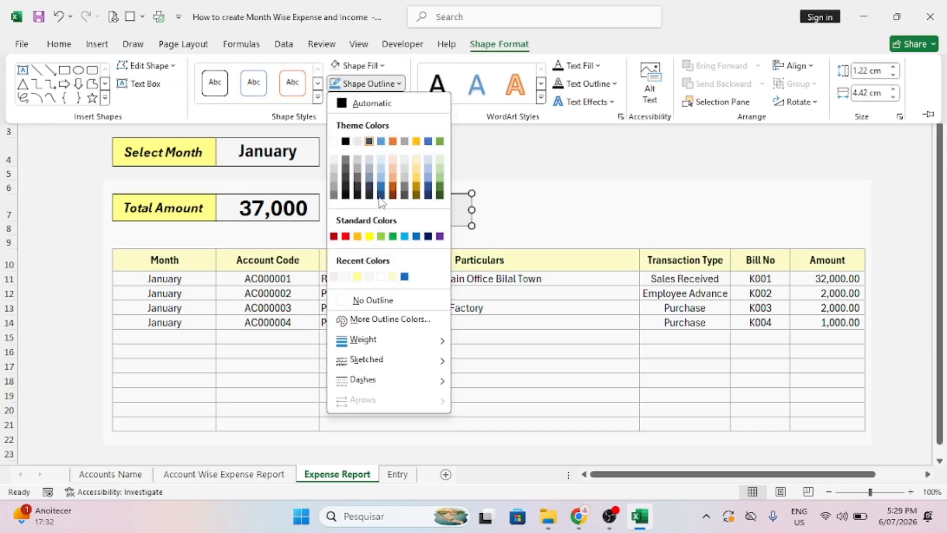
pyautogui.click(373, 299)
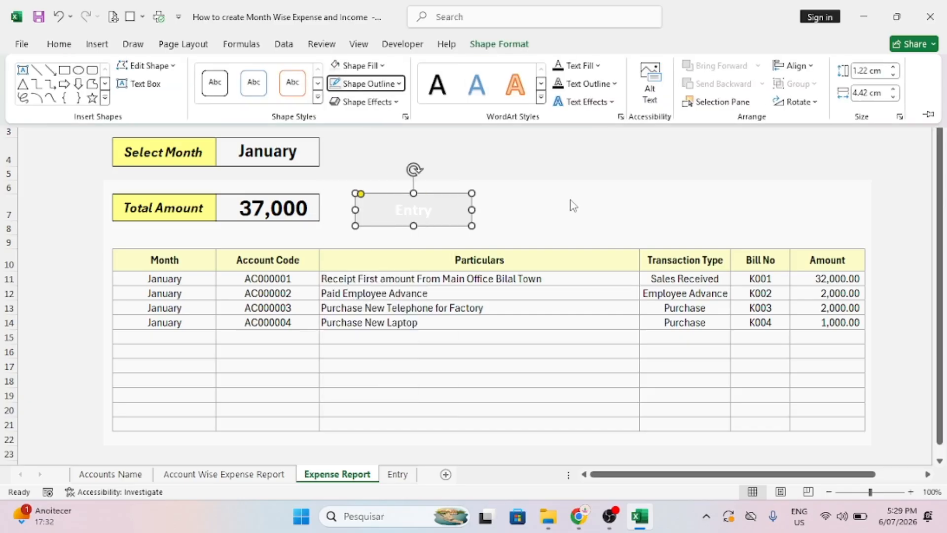
pyautogui.hotkey('ctrl', 'F1')
pyautogui.click(482, 207)
# Make the Entry label's font colour black.
pyautogui.click(461, 210)
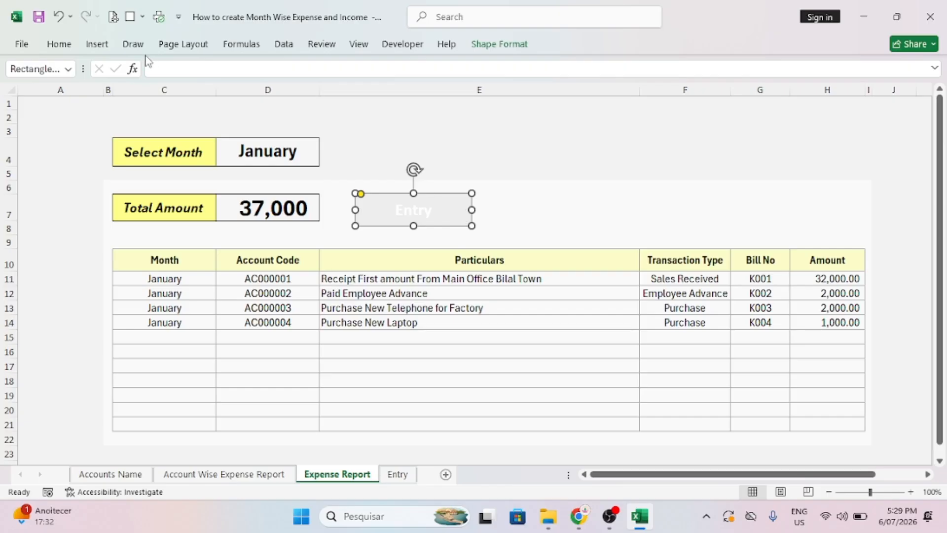
pyautogui.click(60, 45)
pyautogui.click(230, 93)
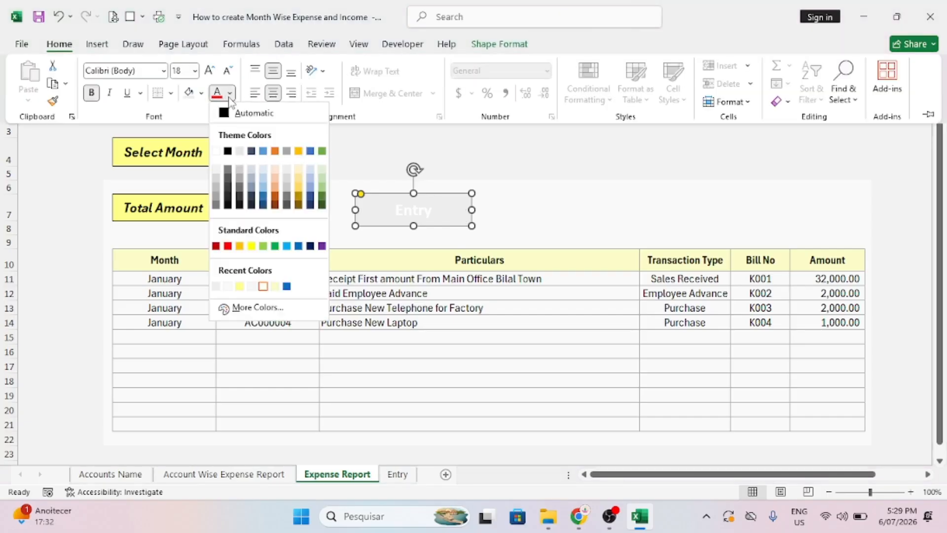
pyautogui.click(227, 151)
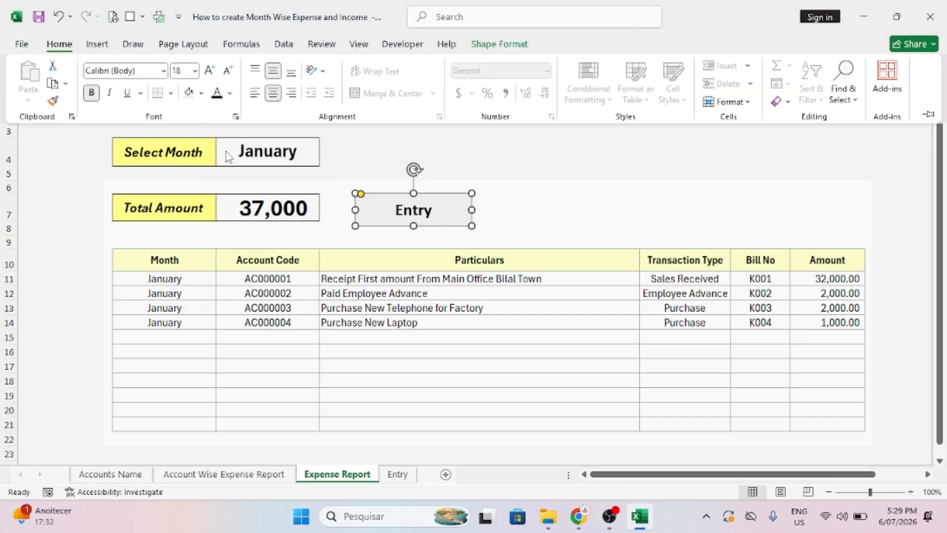
pyautogui.hotkey('ctrl', 'F1')
pyautogui.click(521, 222)
pyautogui.click(461, 212)
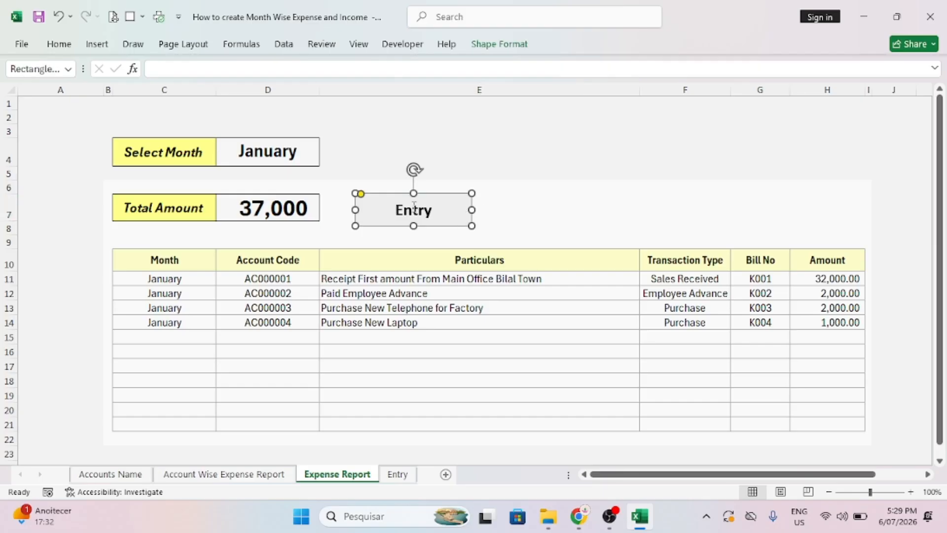
# Round the Entry button's corners and position it beside the Total Amount box.
pyautogui.moveTo(361, 194); pyautogui.dragTo(370, 194)
pyautogui.click(495, 214)
pyautogui.click(454, 217)
pyautogui.moveTo(454, 217); pyautogui.dragTo(669, 201)
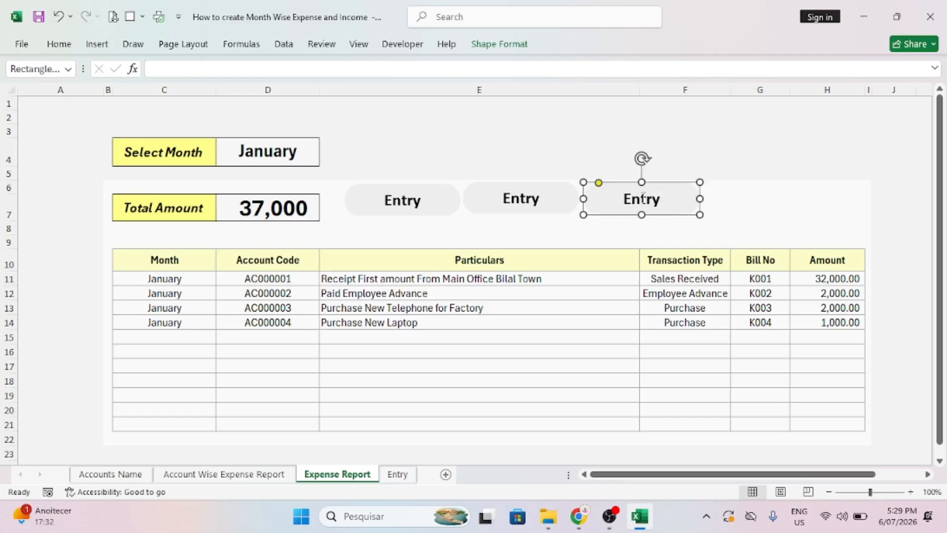
pyautogui.click(425, 206)
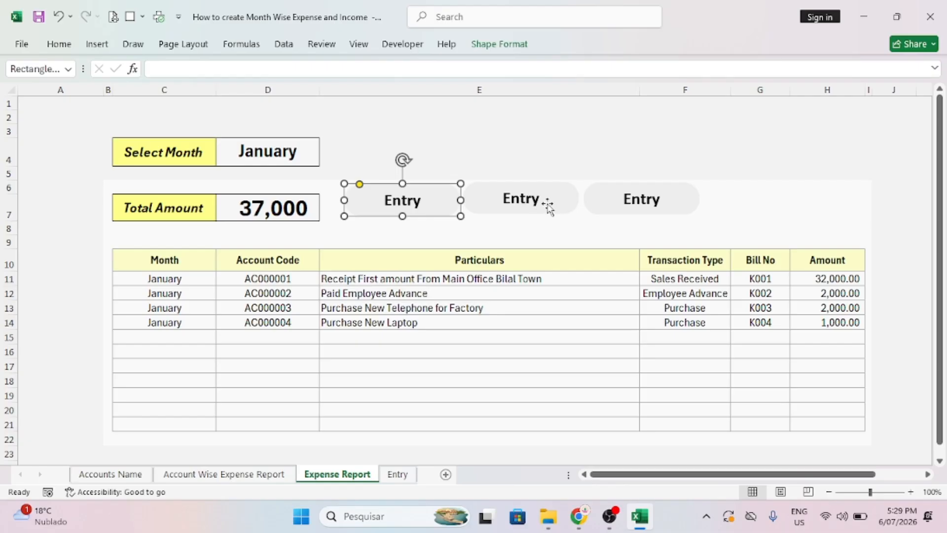
# Relabel the two copied buttons as 'A/C RPT' and 'Expense RPT'.
pyautogui.click(548, 205)
pyautogui.press('BackSpace')
pyautogui.press('BackSpace')
pyautogui.press('BackSpace')
pyautogui.press('BackSpace')
pyautogui.press('BackSpace')
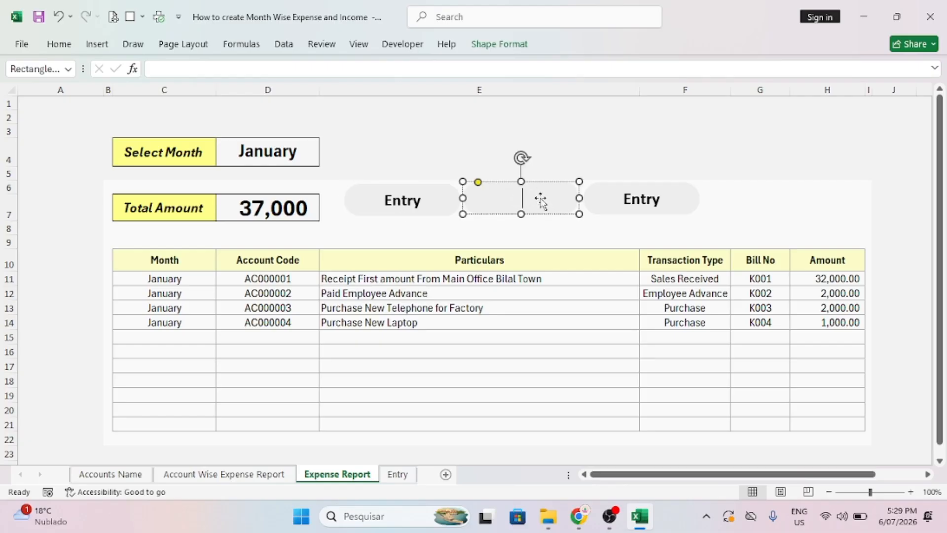
pyautogui.write('Acc')
pyautogui.press('BackSpace')
pyautogui.press('BackSpace')
pyautogui.write('/C RPT')
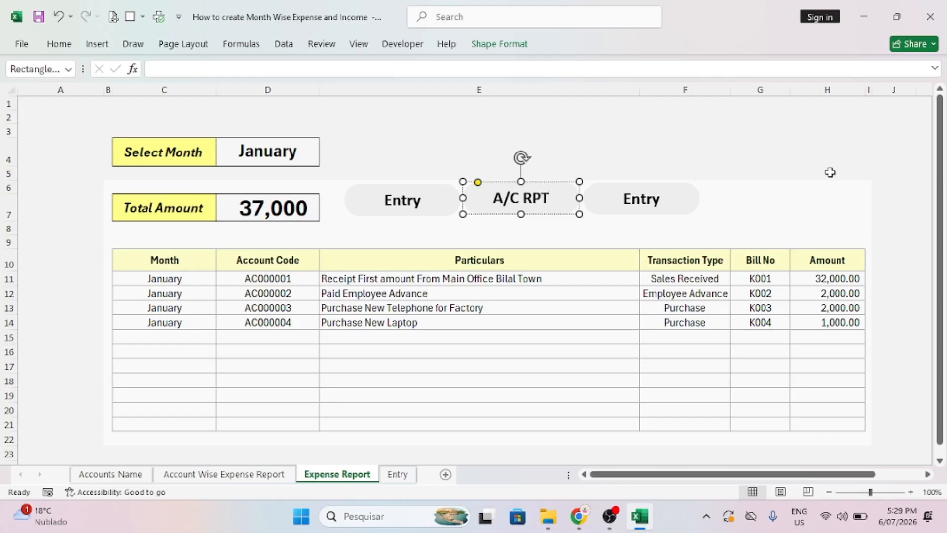
pyautogui.click(659, 200)
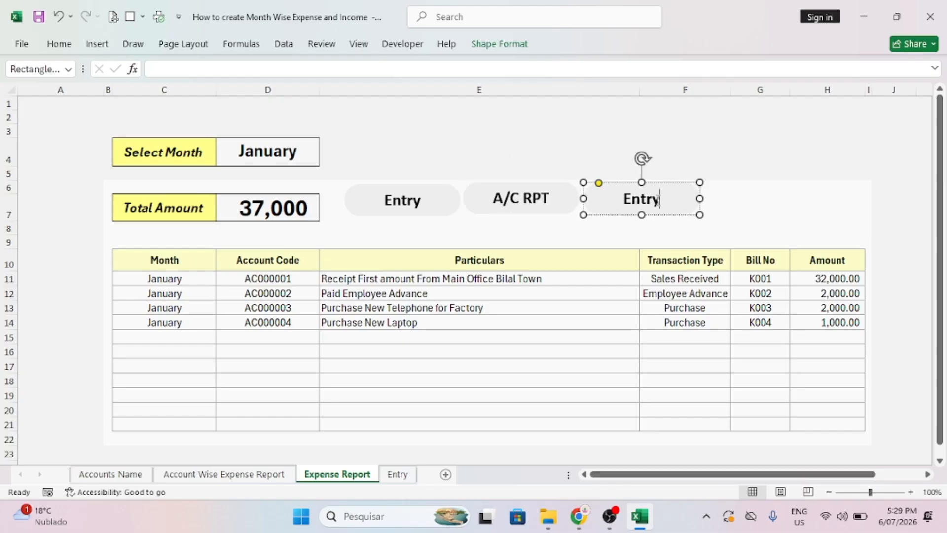
pyautogui.doubleClick(641, 199)
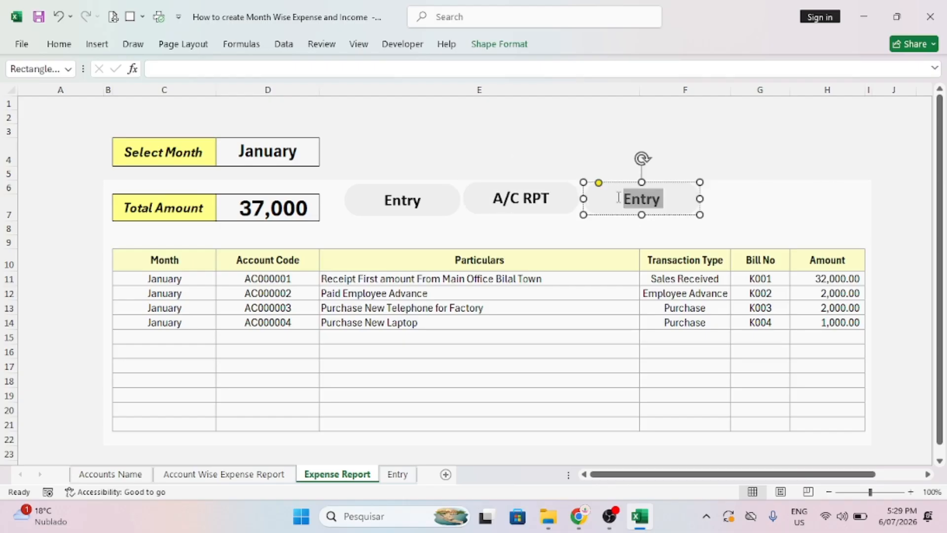
pyautogui.write('e')
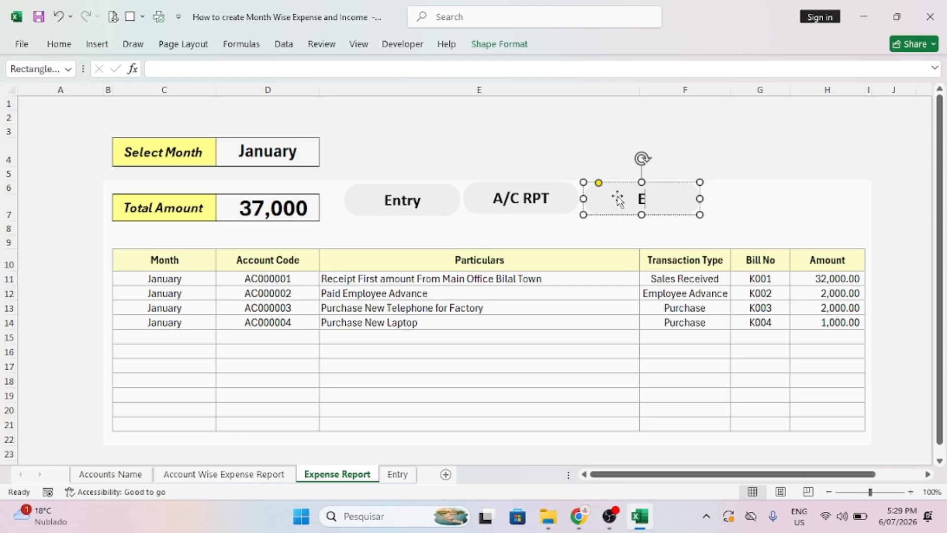
pyautogui.write('xpense R')
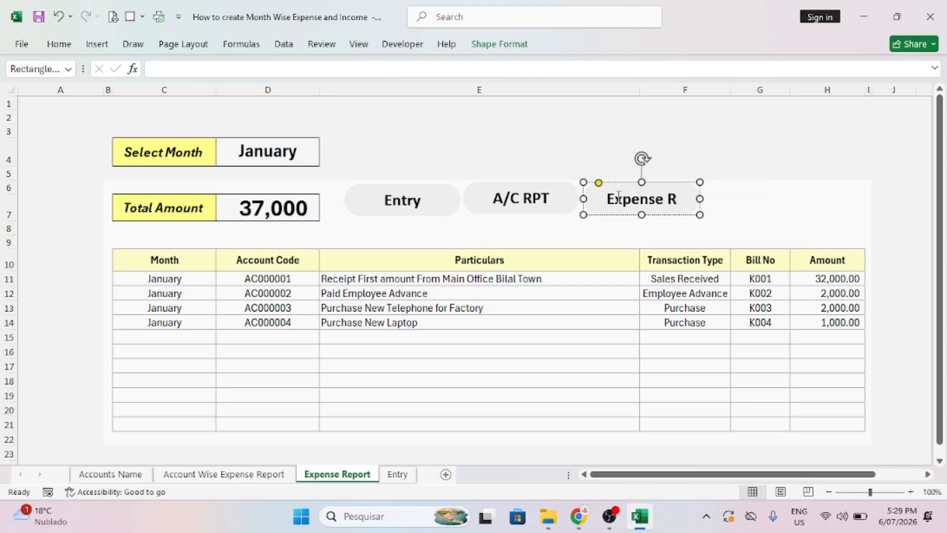
pyautogui.write('PT')
pyautogui.click(789, 206)
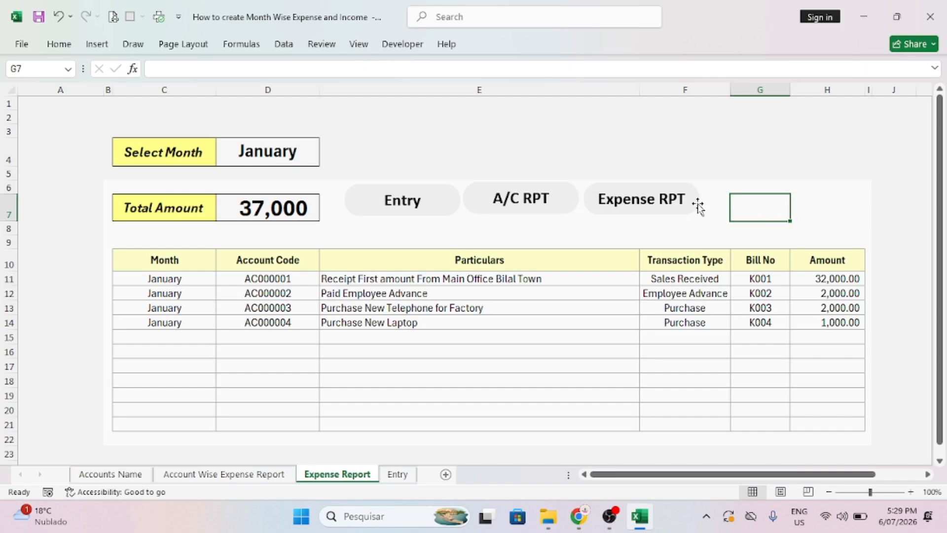
# Select the Entry, A/C RPT and Expense RPT buttons together.
pyautogui.click(444, 209)
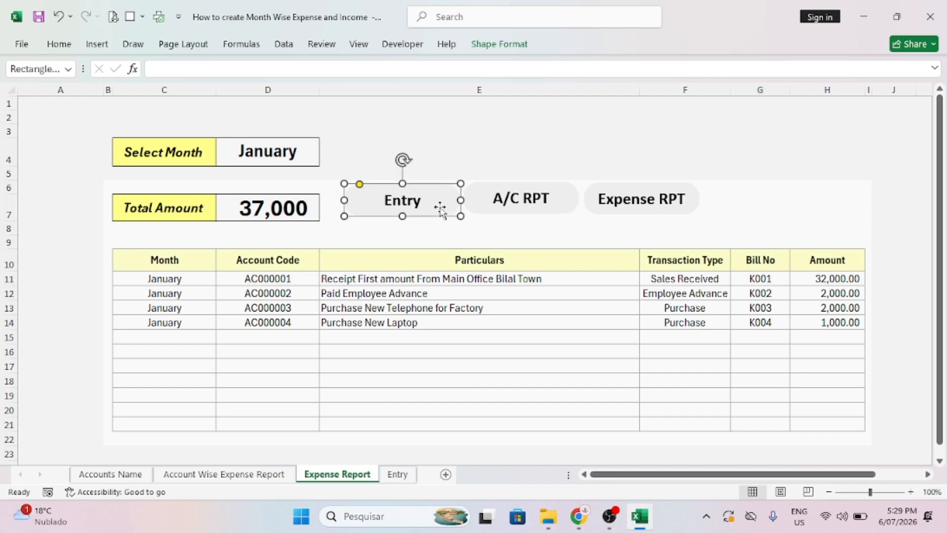
pyautogui.keyDown('ctrl'); pyautogui.click(567, 213); pyautogui.keyUp('ctrl')
pyautogui.keyDown('ctrl'); pyautogui.click(655, 208); pyautogui.keyUp('ctrl')
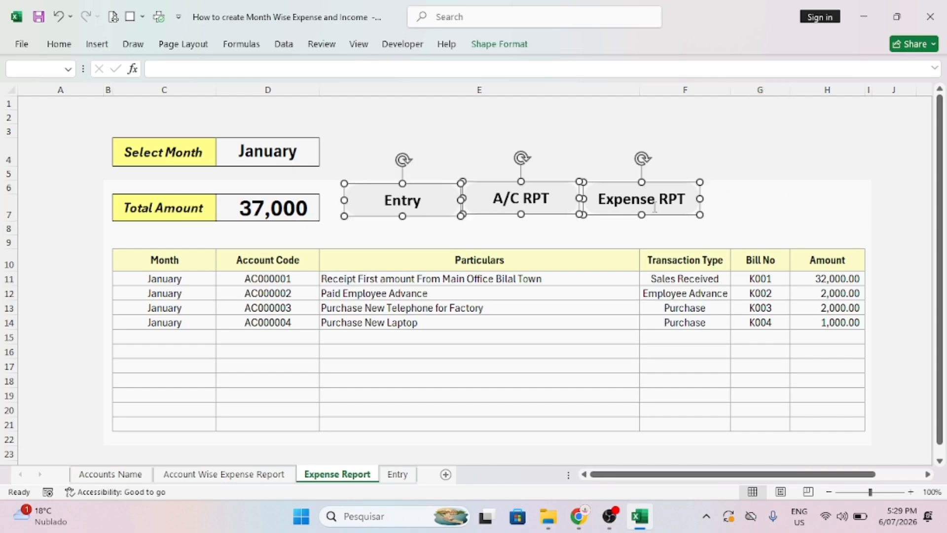
# Paste the three navigation buttons at C3 on the Entry sheet and give them red outlines.
pyautogui.click(397, 474)
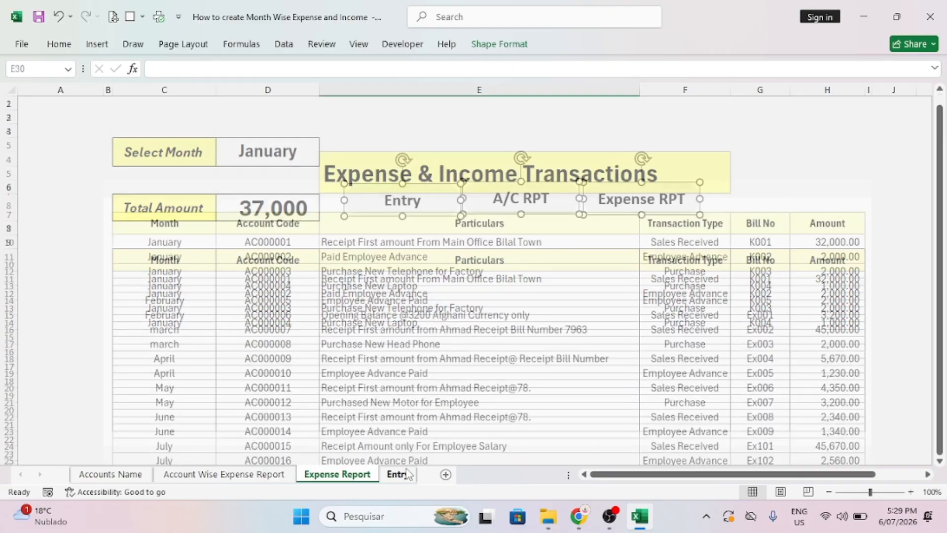
pyautogui.click(128, 119)
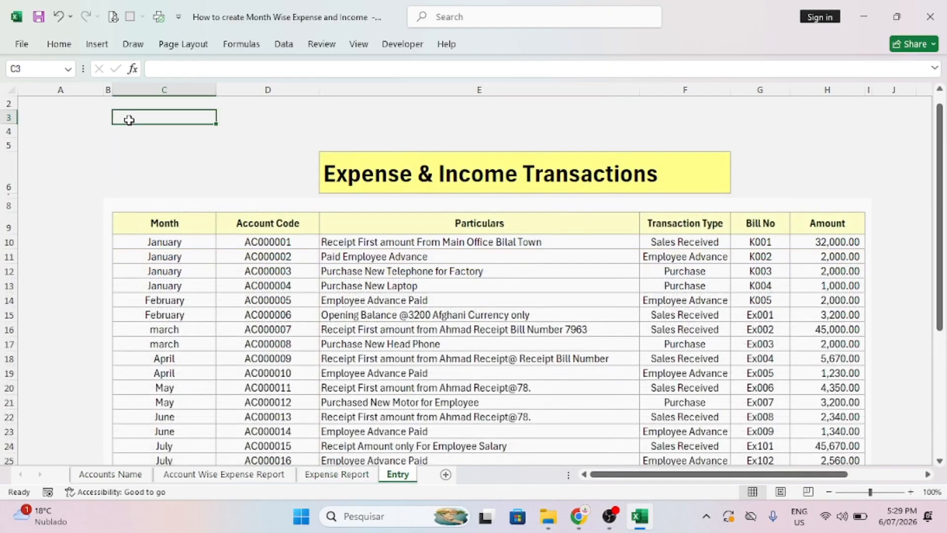
pyautogui.hotkey('ctrl', 'v')
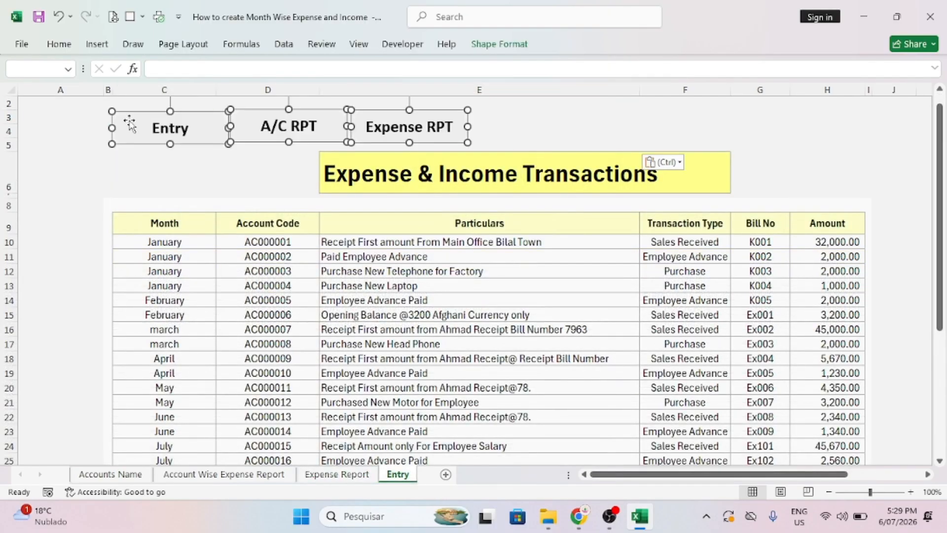
pyautogui.click(490, 45)
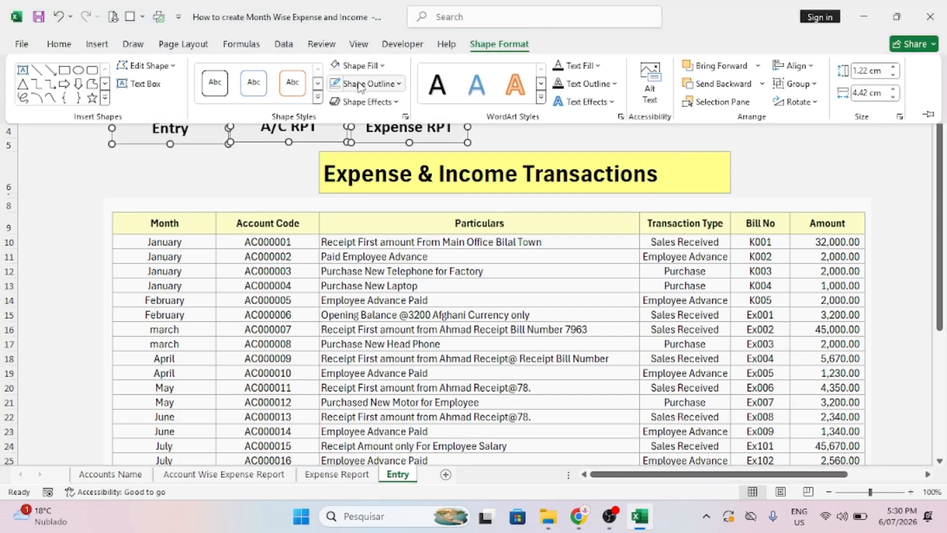
pyautogui.click(360, 85)
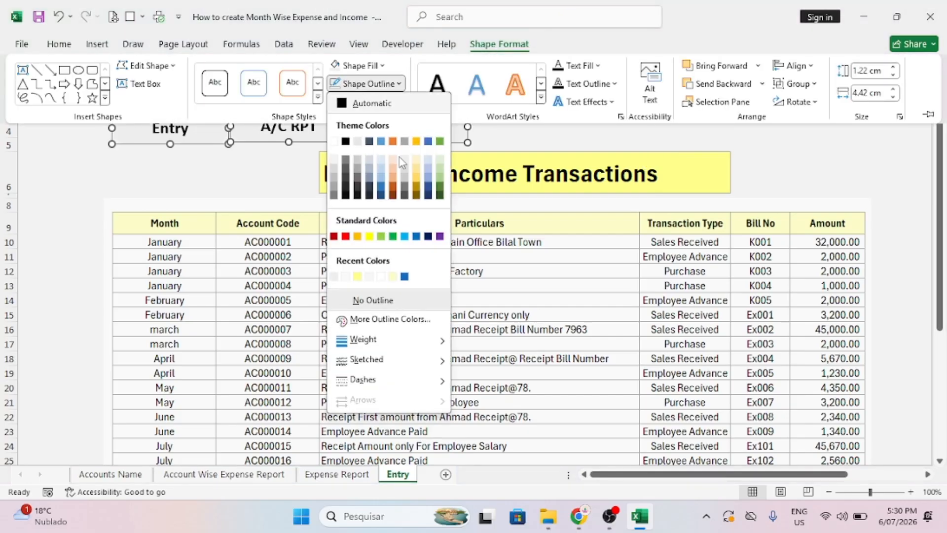
pyautogui.click(348, 236)
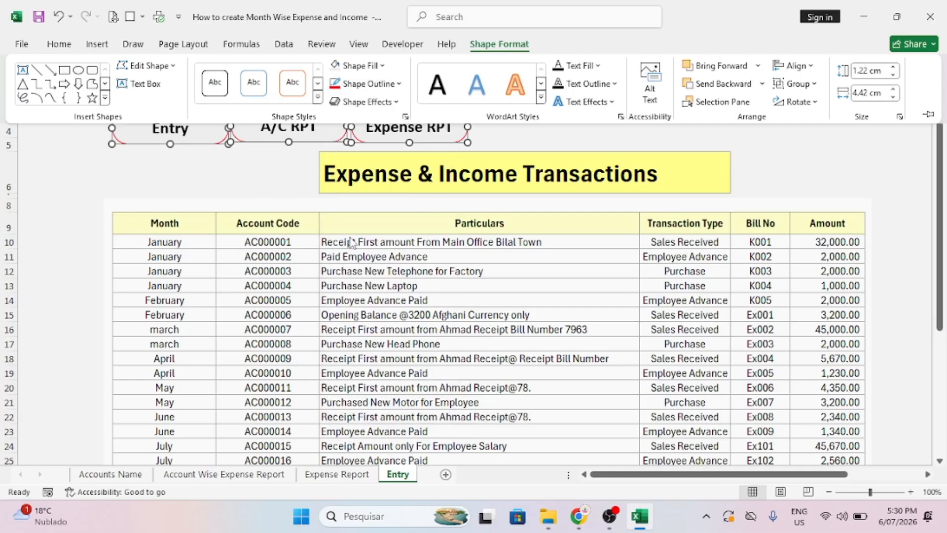
pyautogui.click(260, 183)
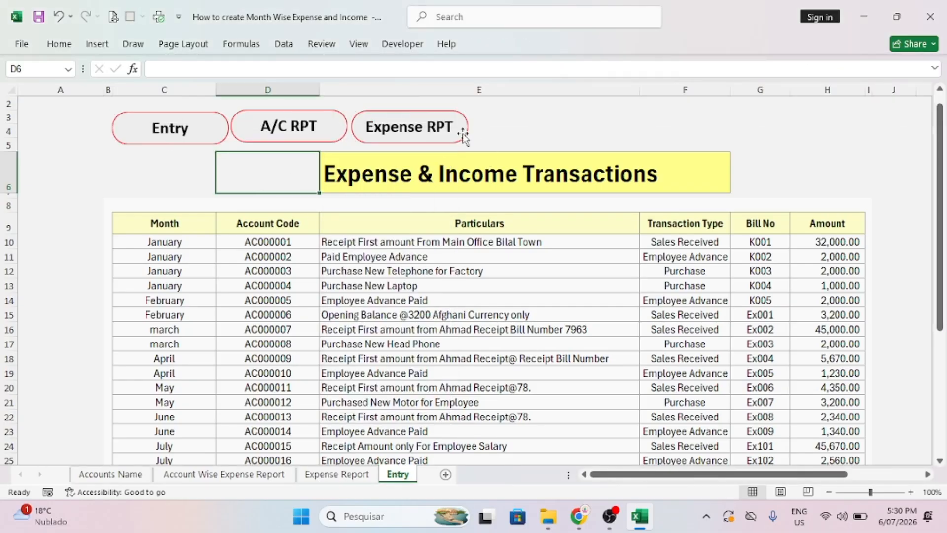
# Paste the three buttons onto the Account Wise Expense Report sheet.
pyautogui.click(337, 474)
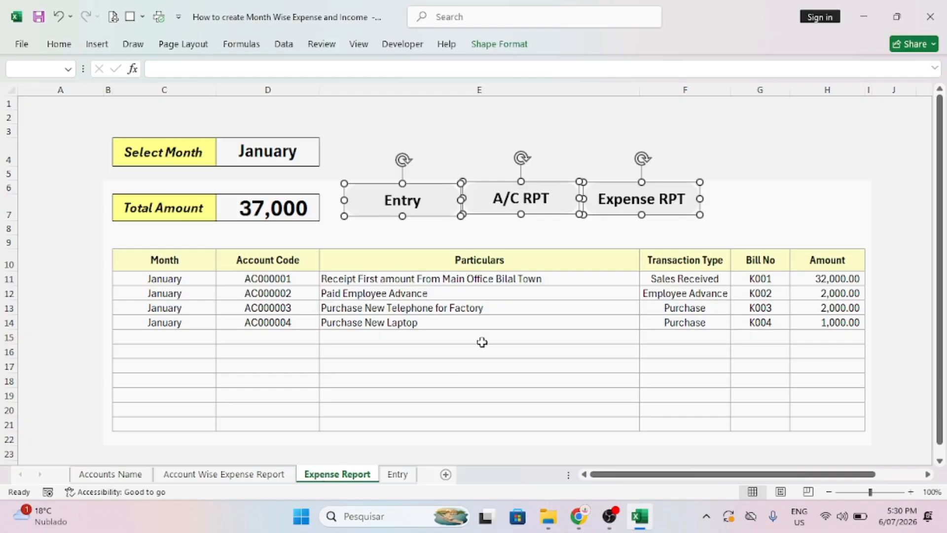
pyautogui.click(227, 477)
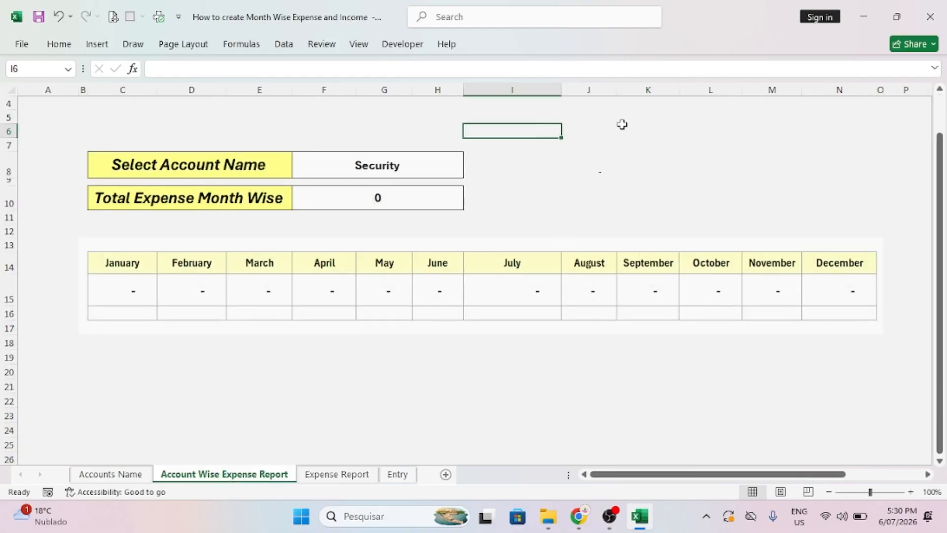
pyautogui.hotkey('ctrl', 'v')
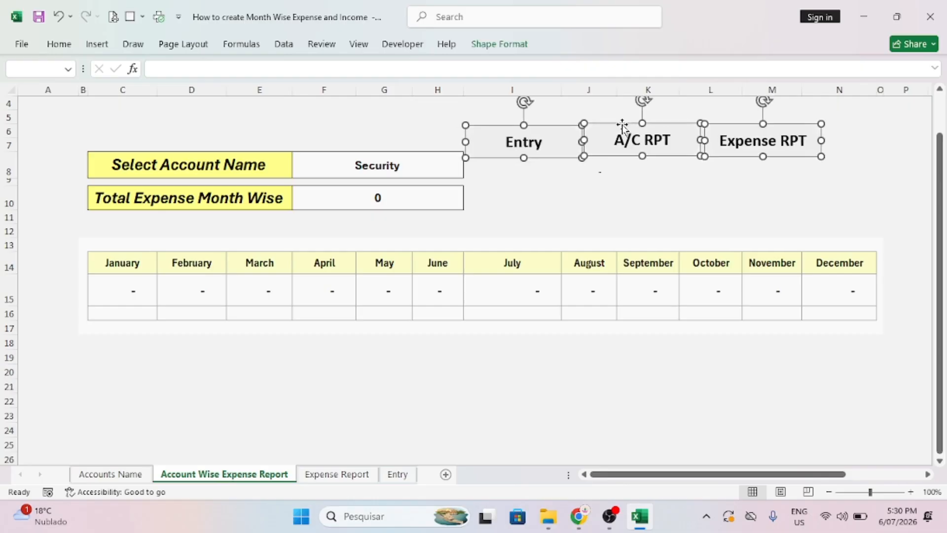
# Nudge the Account Wise Expense Report buttons right and give them gold outlines.
pyautogui.press('Right')
pyautogui.press('Right')
pyautogui.press('Right')
pyautogui.press('Right')
pyautogui.press('Right')
pyautogui.press('Right')
pyautogui.press('Right')
pyautogui.press('Right')
pyautogui.press('Right')
pyautogui.press('Right')
pyautogui.press('Right')
pyautogui.press('Right')
pyautogui.press('Right')
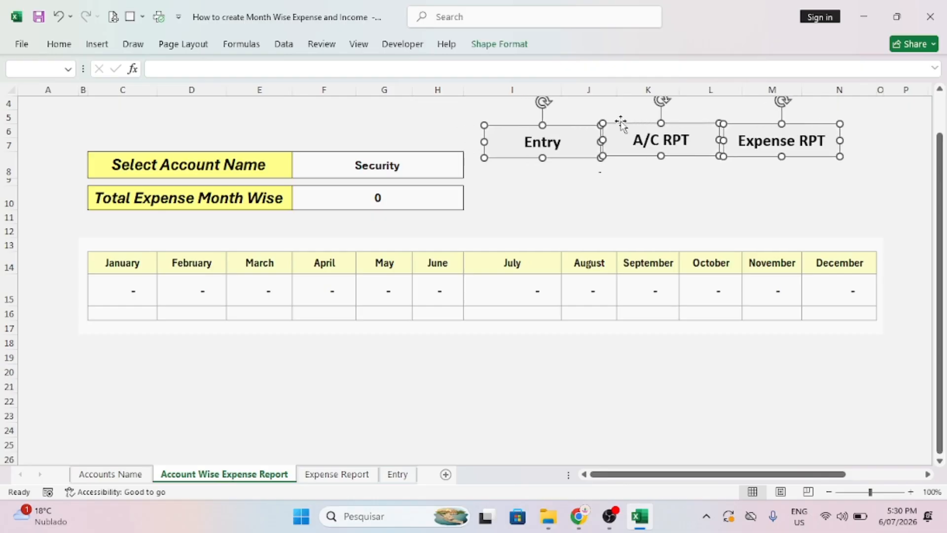
pyautogui.click(499, 44)
pyautogui.click(355, 88)
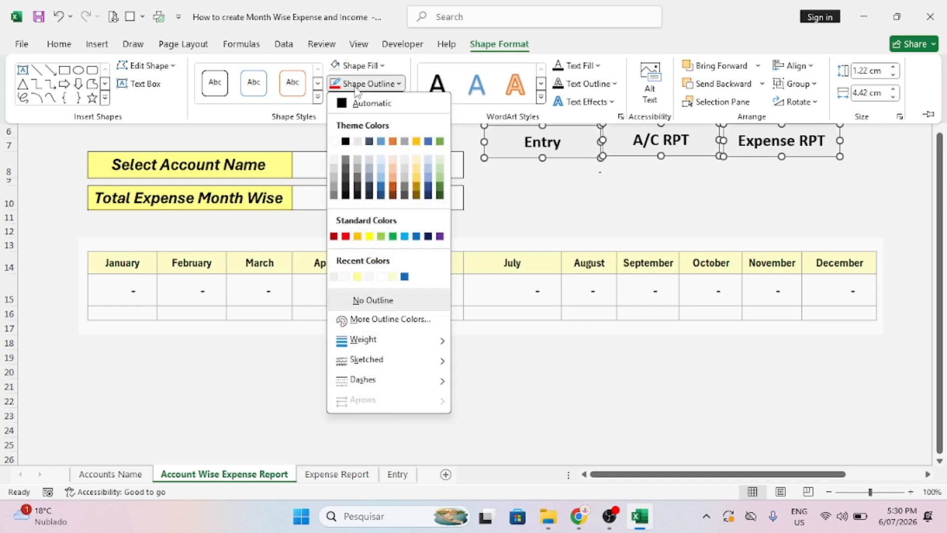
pyautogui.click(417, 181)
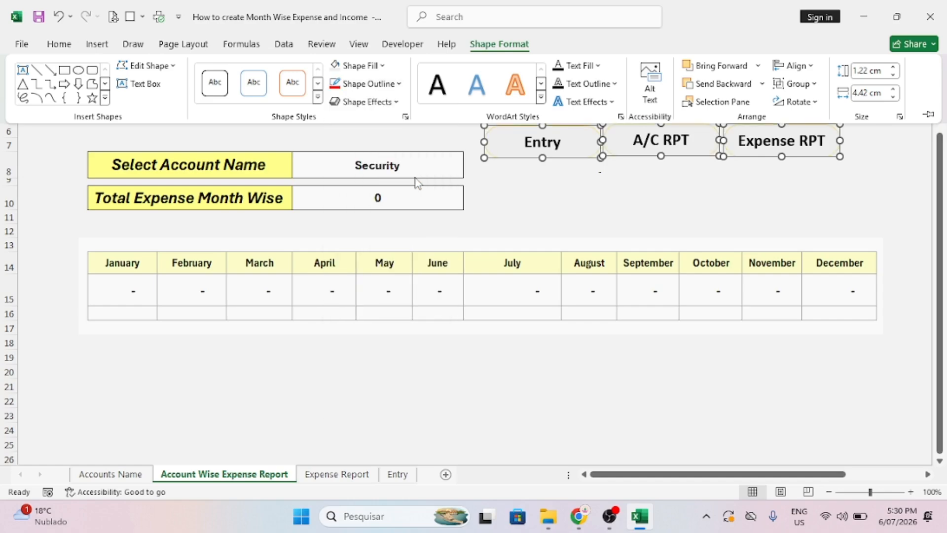
pyautogui.click(583, 198)
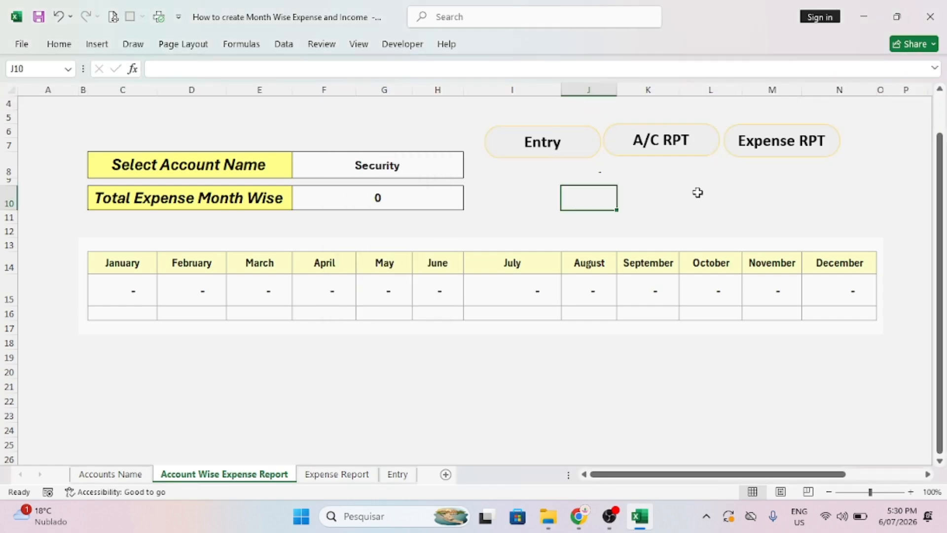
# Paste the three buttons on the Accounts Name sheet and position them beside the account list.
pyautogui.click(132, 475)
pyautogui.click(654, 186)
pyautogui.hotkey('ctrl', 'v')
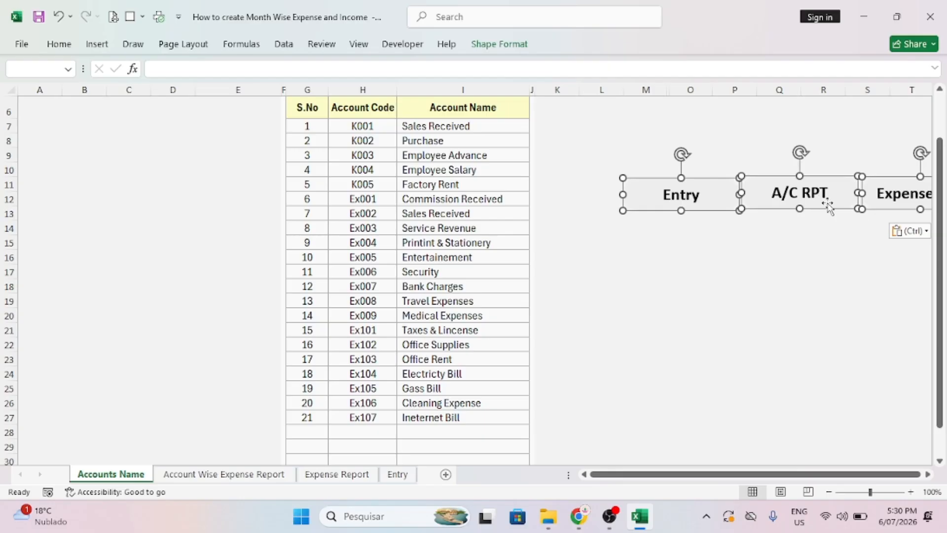
pyautogui.moveTo(829, 206); pyautogui.dragTo(756, 135)
pyautogui.click(673, 194)
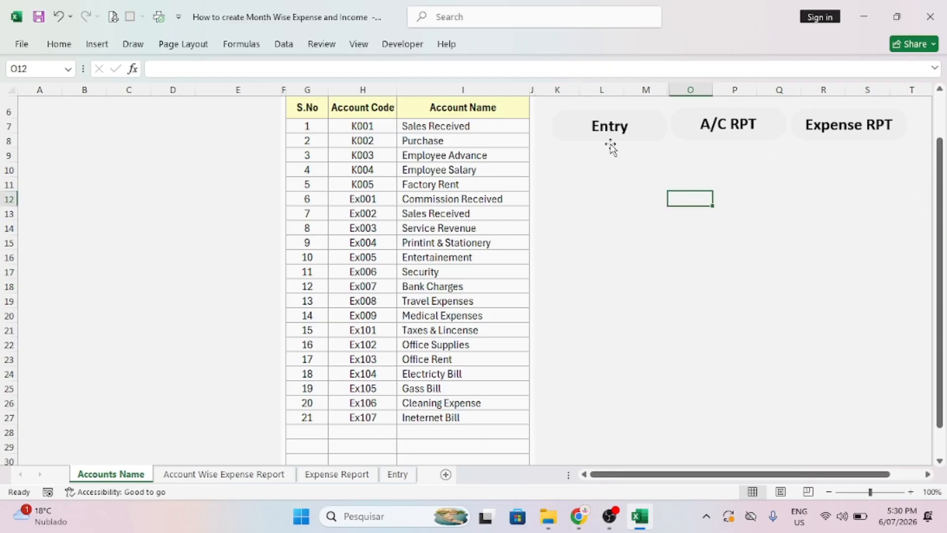
pyautogui.click(397, 475)
# Delete the Entry sheet's Entry button and move A/C RPT and Expense RPT left.
pyautogui.click(187, 146)
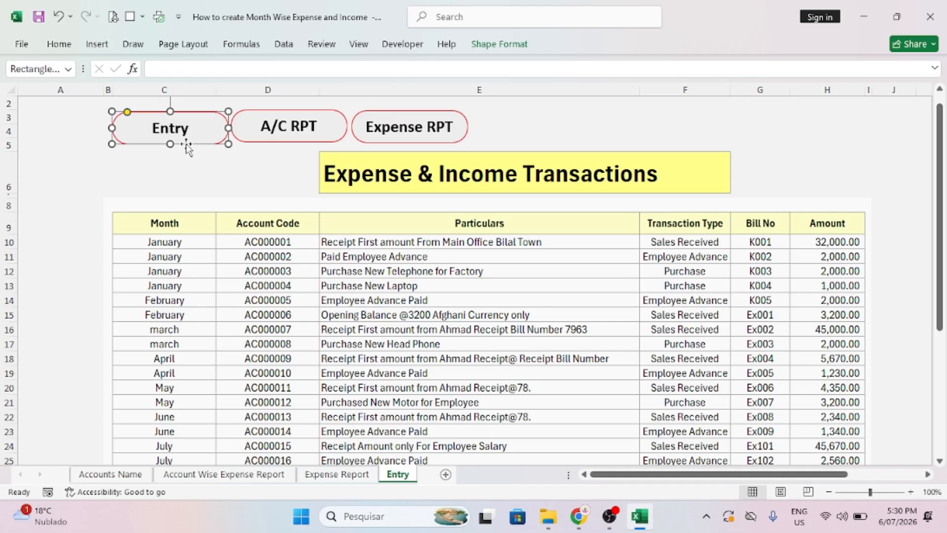
pyautogui.press('Delete')
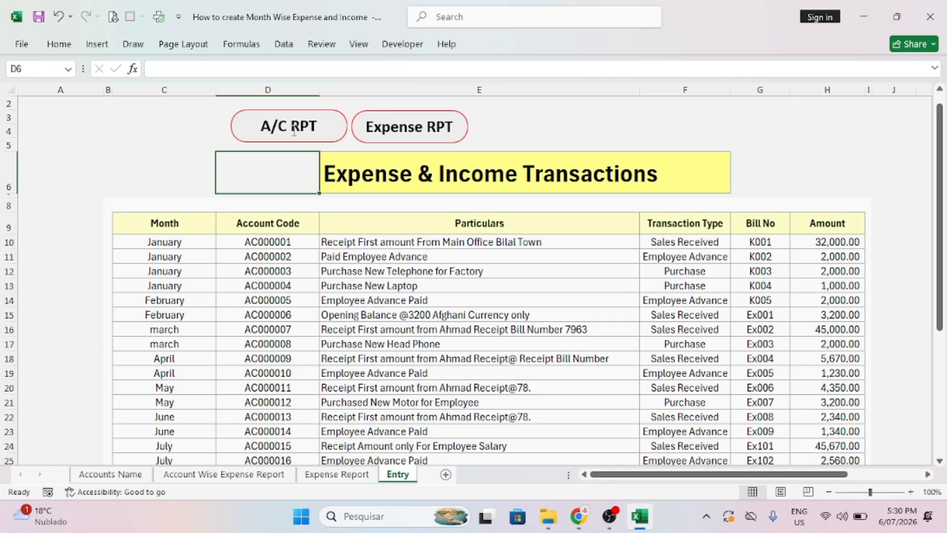
pyautogui.moveTo(325, 133); pyautogui.dragTo(191, 129)
pyautogui.moveTo(460, 136); pyautogui.dragTo(322, 134)
pyautogui.click(391, 132)
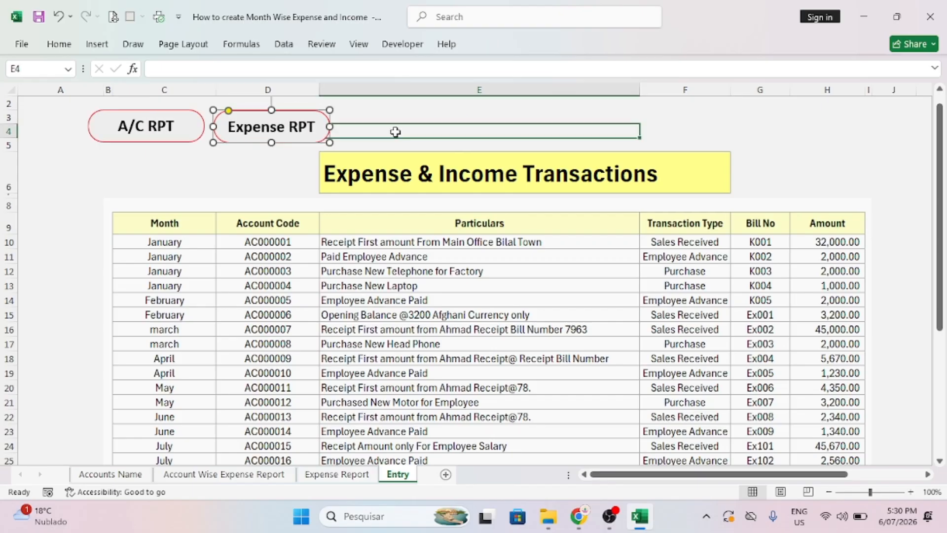
# Link the A/C RPT button to the Account Wise Expense Report sheet and test it.
pyautogui.click(181, 137)
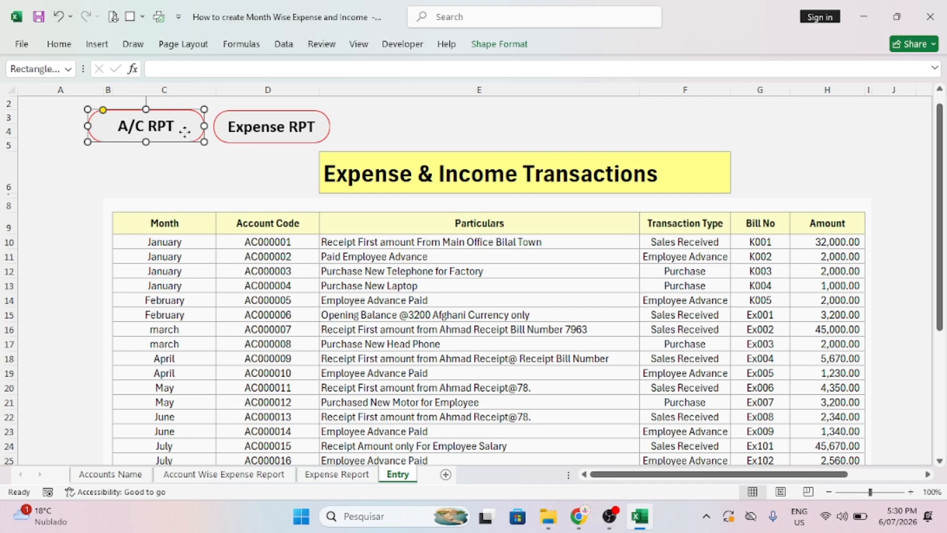
pyautogui.rightClick(190, 132)
pyautogui.press('Escape')
pyautogui.rightClick(174, 134)
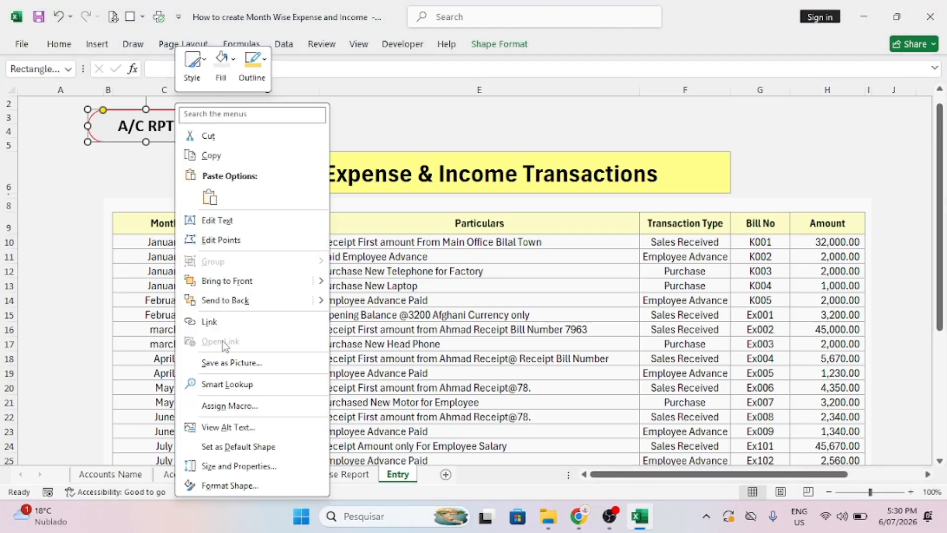
pyautogui.click(208, 321)
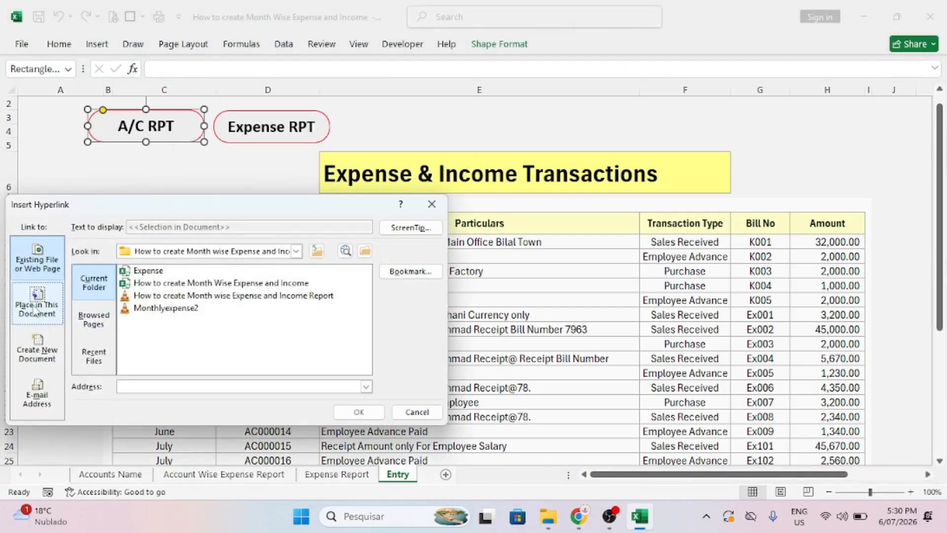
pyautogui.click(37, 302)
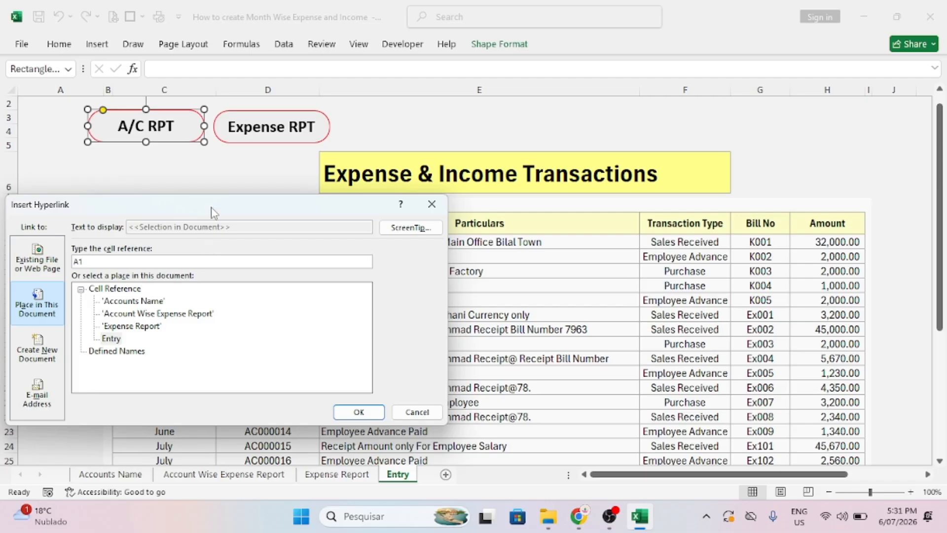
pyautogui.moveTo(212, 213); pyautogui.dragTo(438, 153)
pyautogui.doubleClick(402, 256)
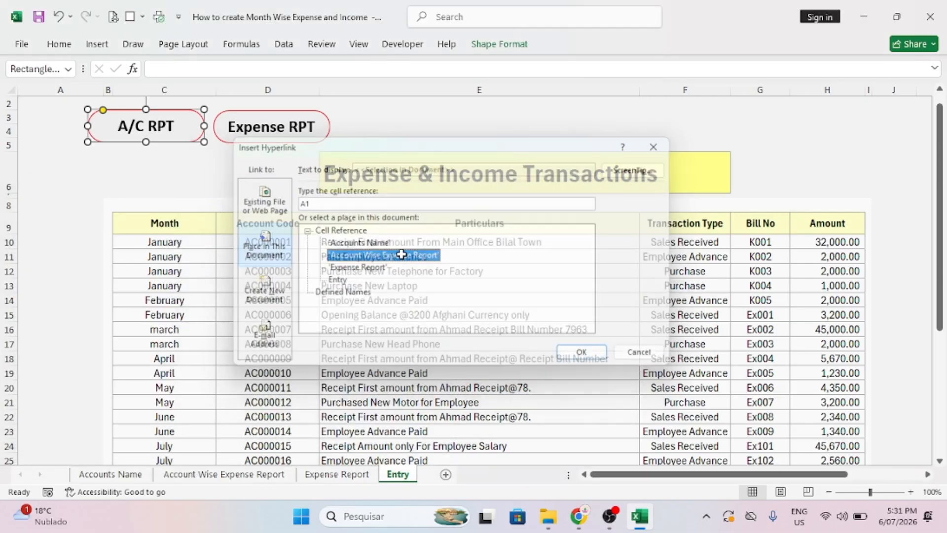
pyautogui.click(160, 128)
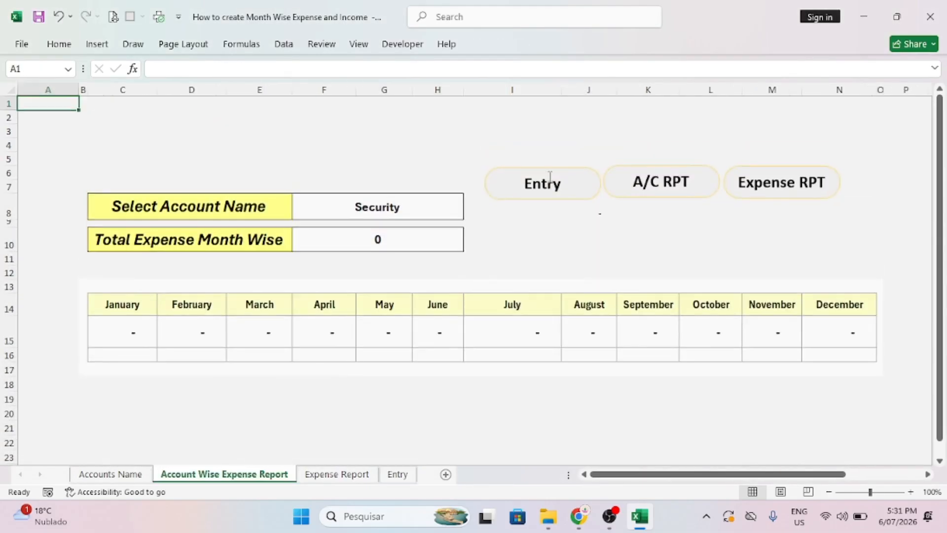
# Link the report sheet's A/C RPT button to Account Wise Expense Report and test it.
pyautogui.rightClick(679, 198)
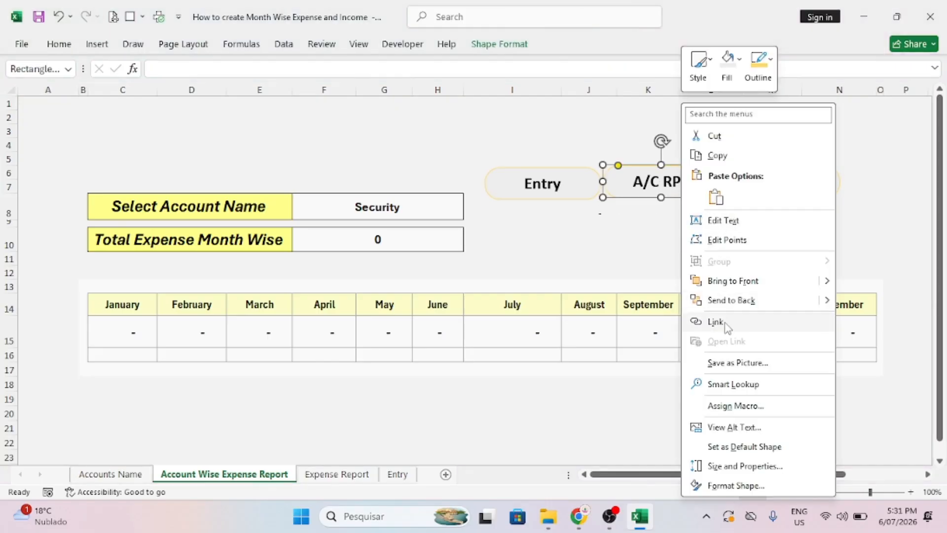
pyautogui.click(740, 321)
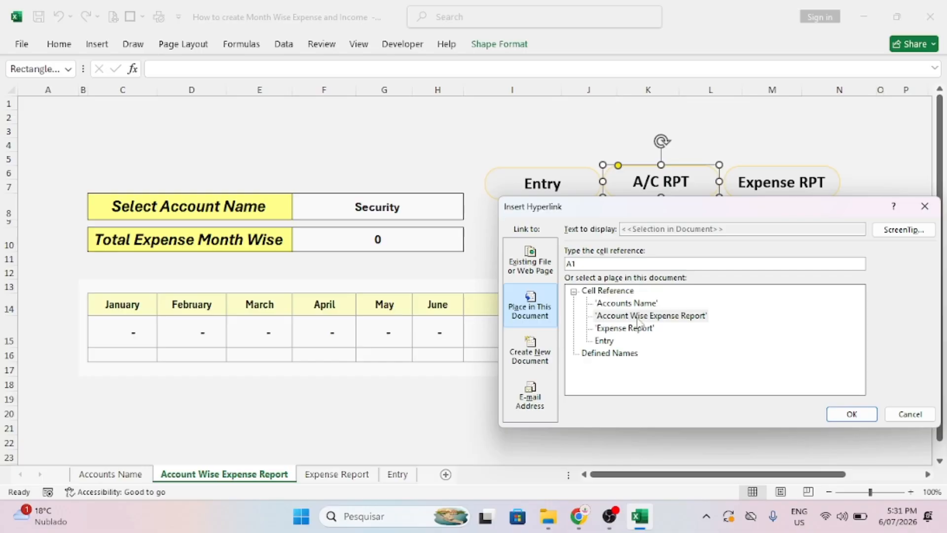
pyautogui.doubleClick(652, 317)
pyautogui.click(646, 305)
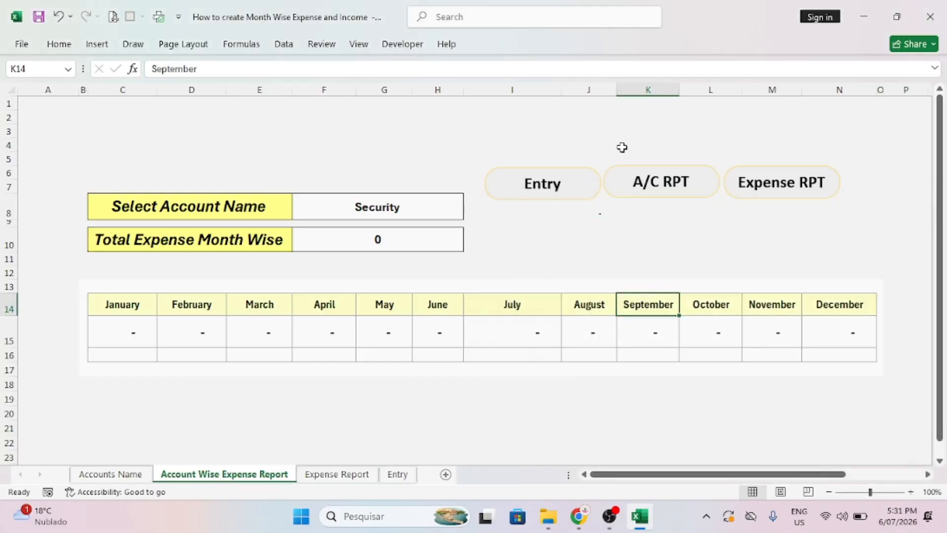
pyautogui.click(650, 199)
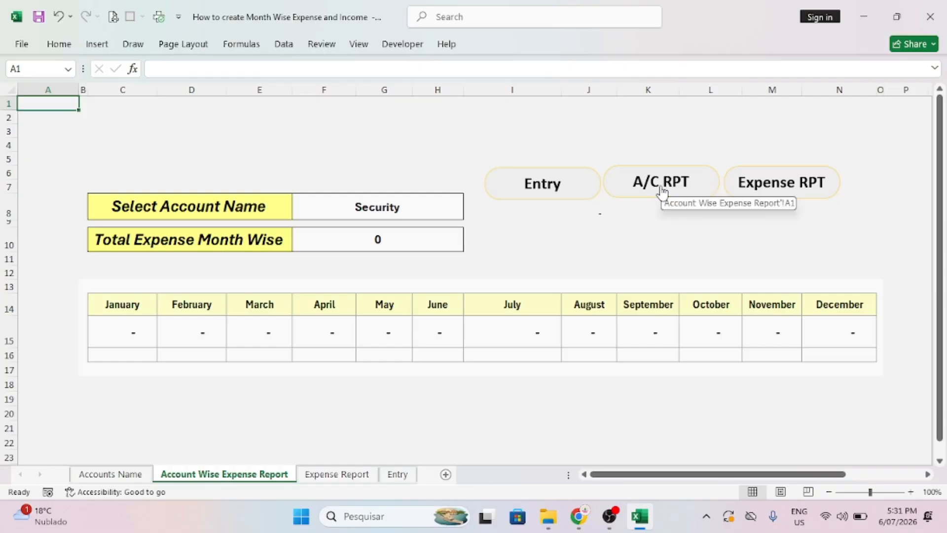
# Relabel the A/C RPT button as 'Account Name'.
pyautogui.rightClick(662, 191)
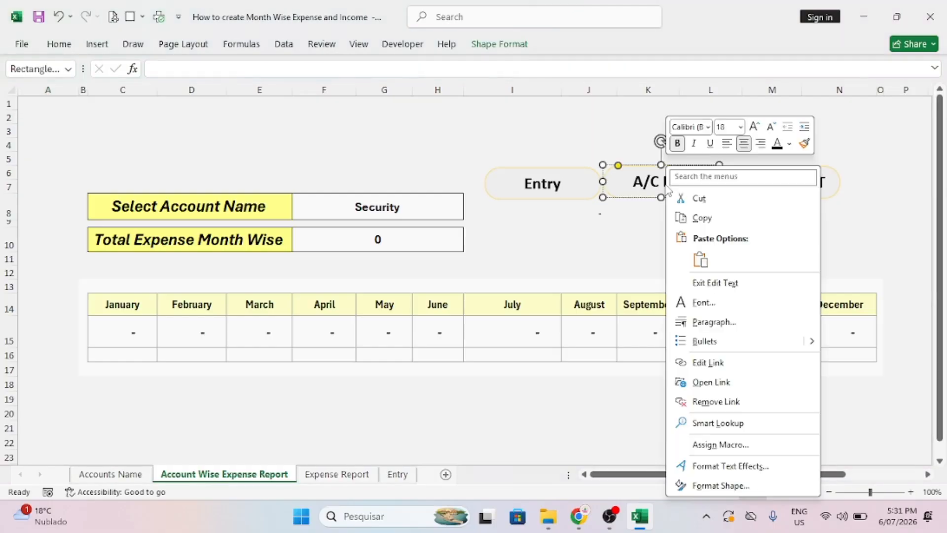
pyautogui.click(588, 221)
pyautogui.moveTo(688, 182); pyautogui.dragTo(617, 182)
pyautogui.write('e')
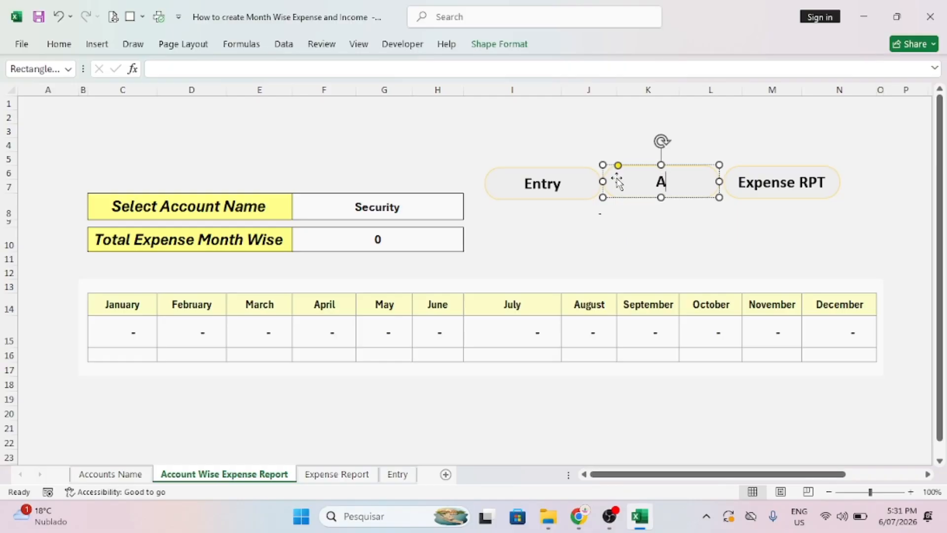
pyautogui.write('ccount Nam')
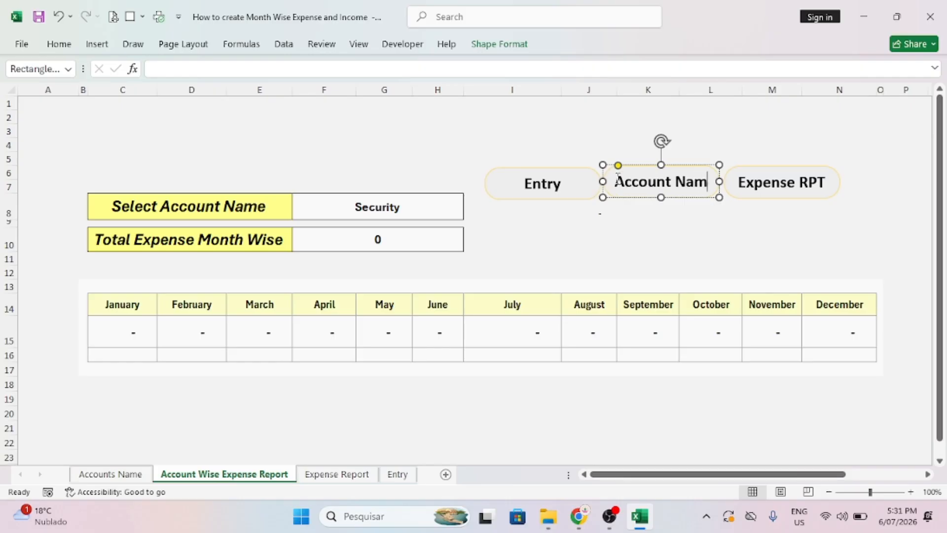
pyautogui.write('e')
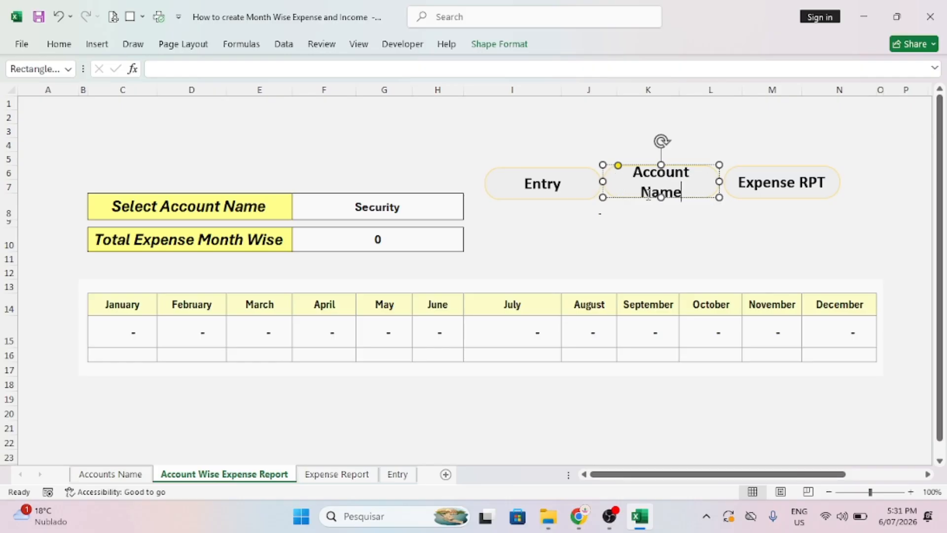
pyautogui.click(650, 209)
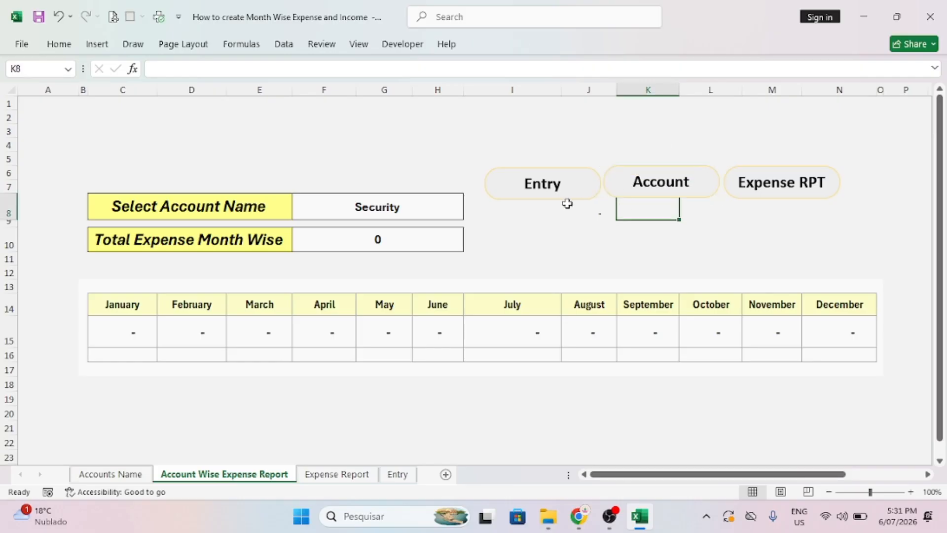
# Point the Account Name button's link at the Accounts Name sheet and follow it.
pyautogui.rightClick(698, 187)
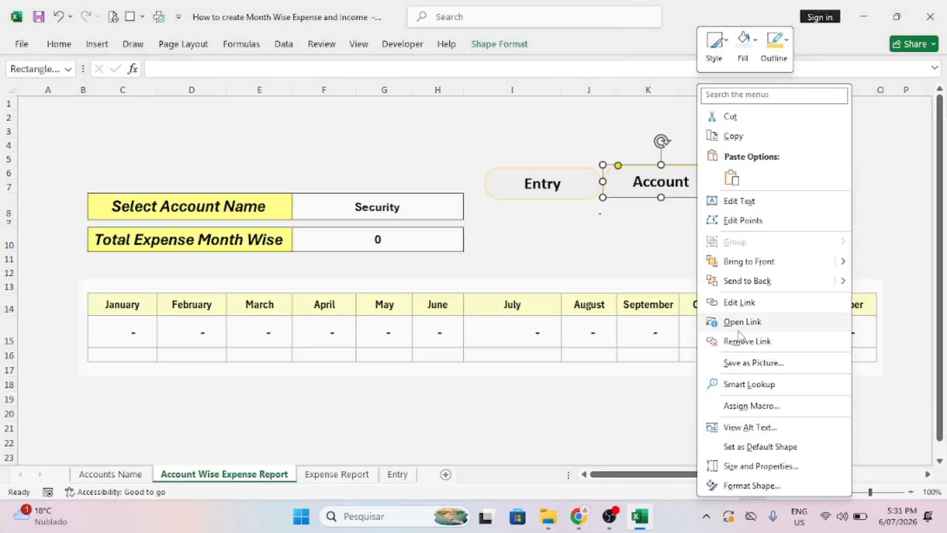
pyautogui.click(742, 303)
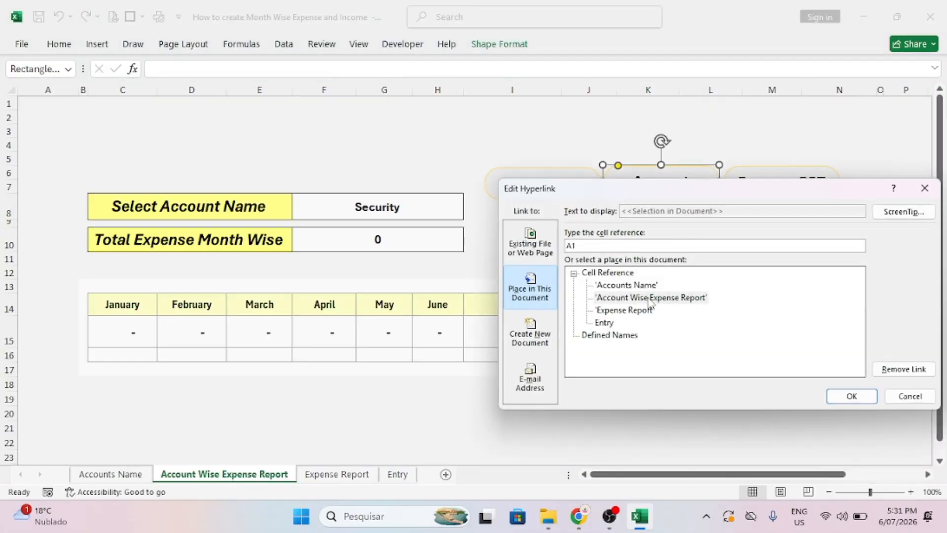
pyautogui.doubleClick(632, 284)
pyautogui.click(701, 265)
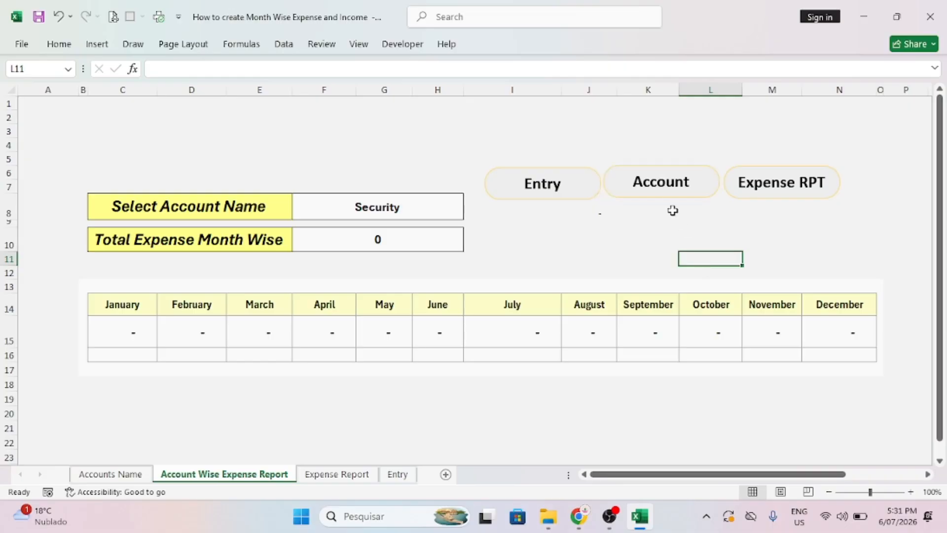
pyautogui.click(668, 192)
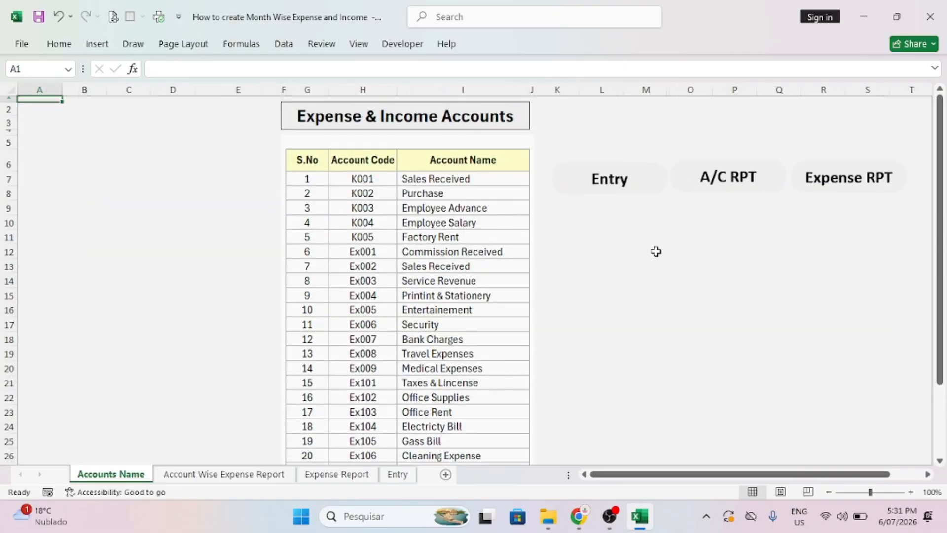
# Go through the Entry and Account Wise sheets to the Expense Report sheet.
pyautogui.moveTo(942, 186); pyautogui.dragTo(941, 283)
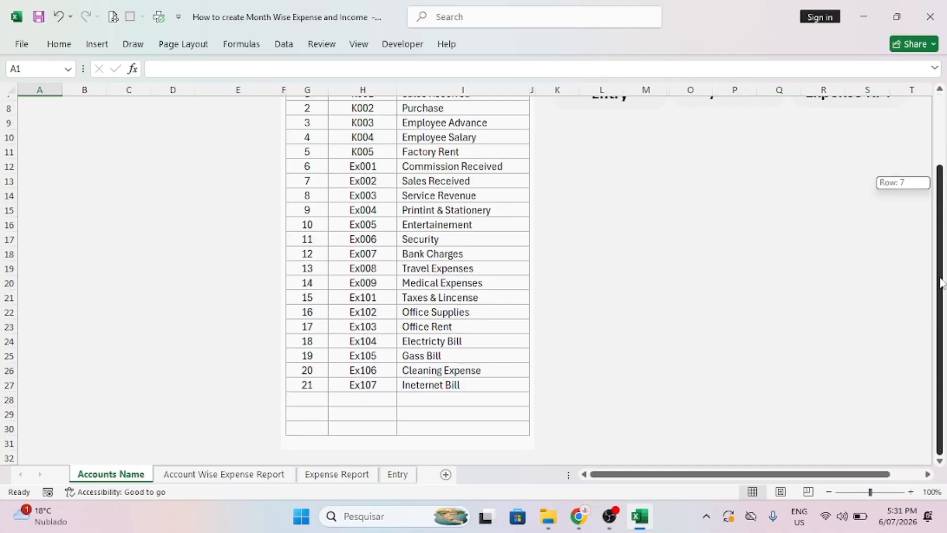
pyautogui.moveTo(940, 239); pyautogui.dragTo(941, 178)
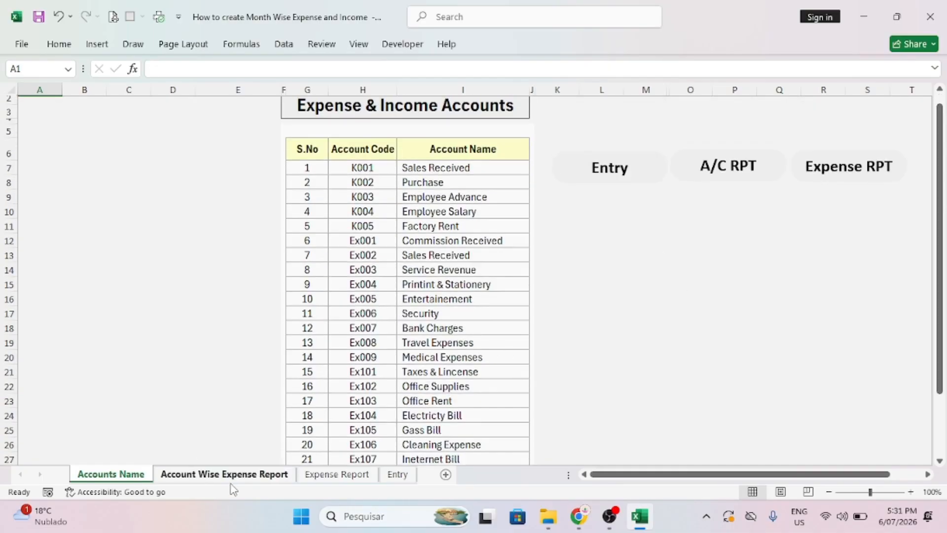
pyautogui.click(394, 475)
pyautogui.click(249, 474)
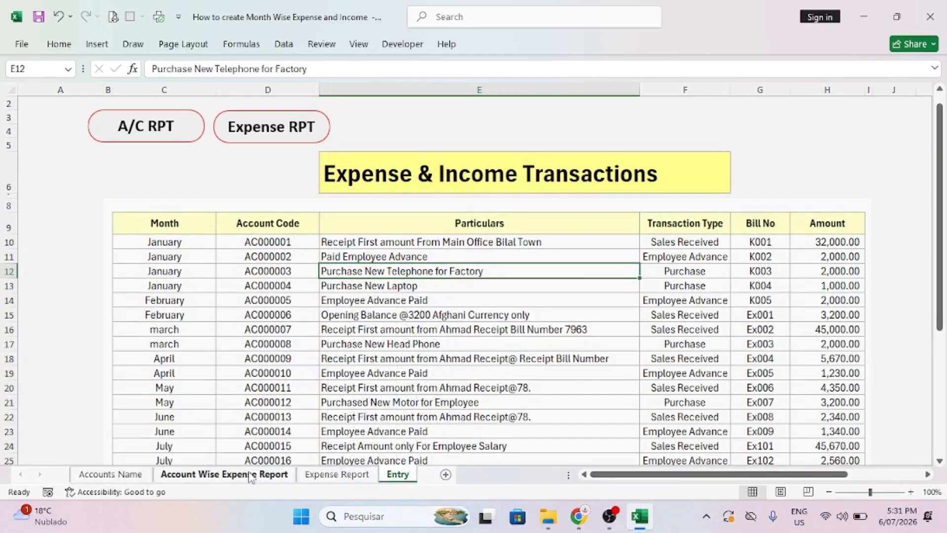
pyautogui.click(337, 474)
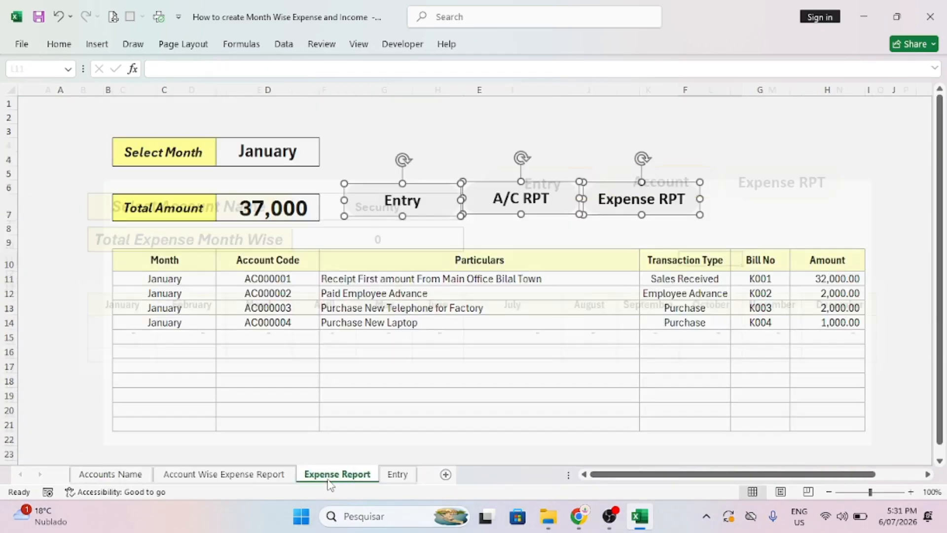
pyautogui.click(797, 191)
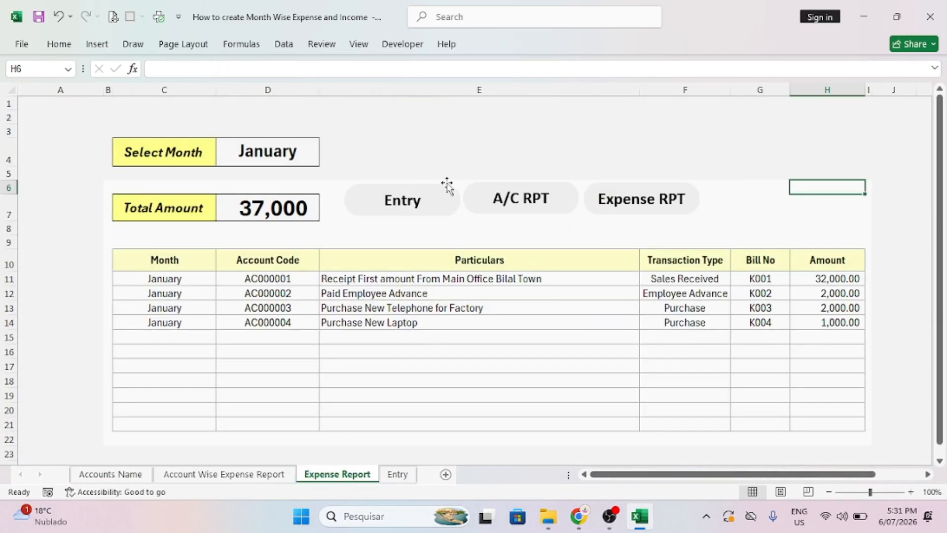
# Switch the D4 month filter to February, then March, then back to January (37,000 total).
pyautogui.click(316, 151)
pyautogui.click(325, 160)
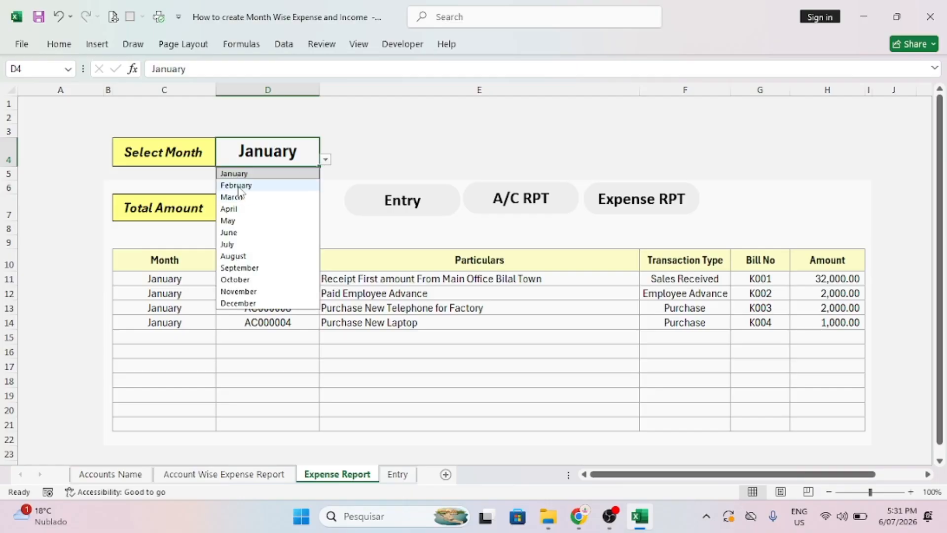
pyautogui.click(239, 183)
pyautogui.click(326, 160)
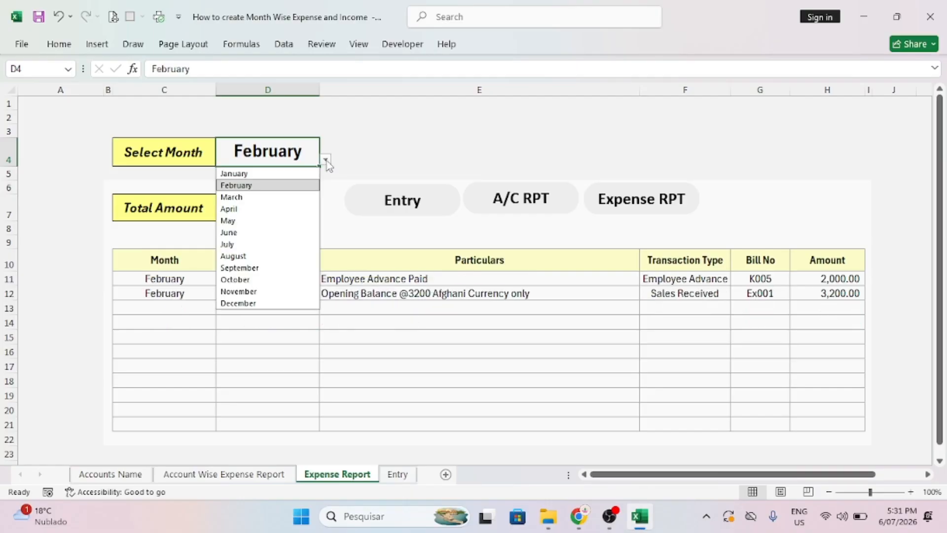
pyautogui.click(235, 191)
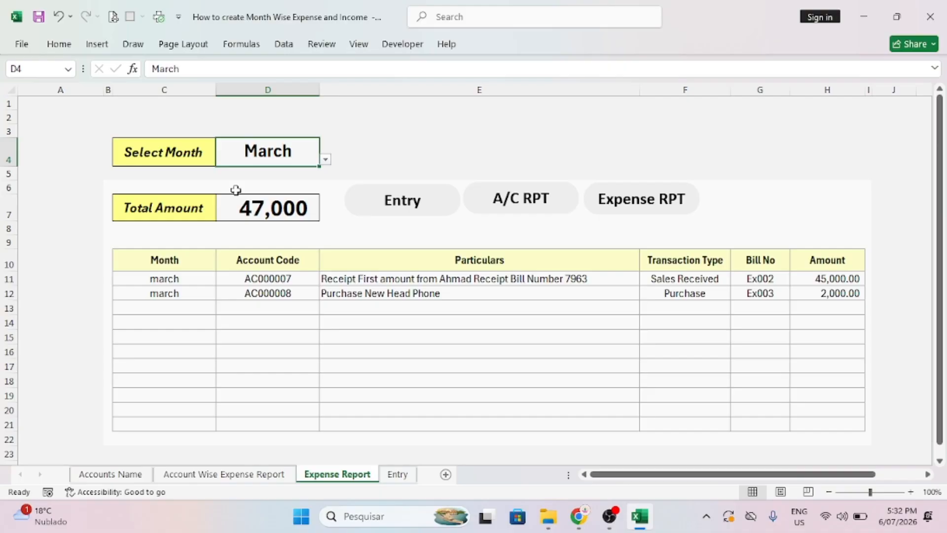
pyautogui.click(325, 159)
pyautogui.click(239, 174)
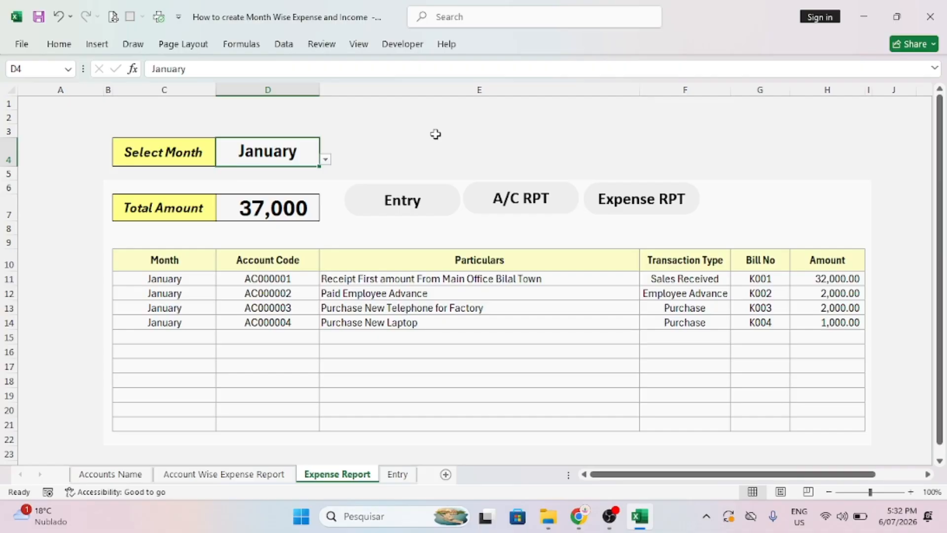
pyautogui.click(700, 113)
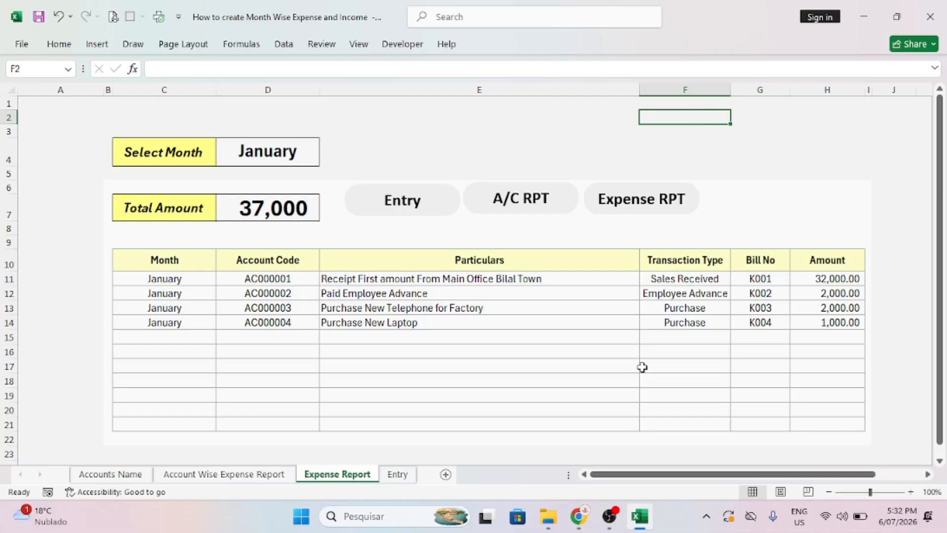